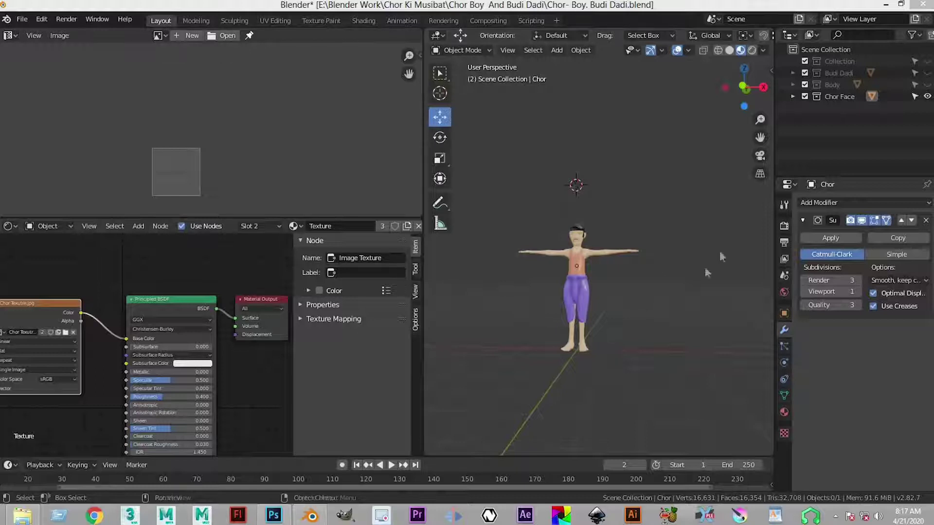
Step: Make the Body, Budi Dadi and Collection collections visible in the viewport alongside Chor Face
left_click(576, 278)
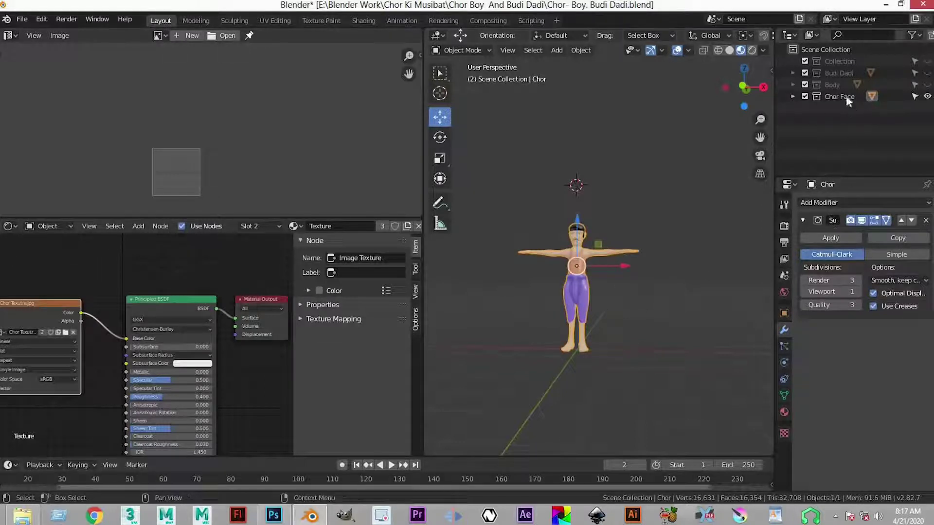
left_click(928, 85)
left_click(928, 74)
left_click(929, 62)
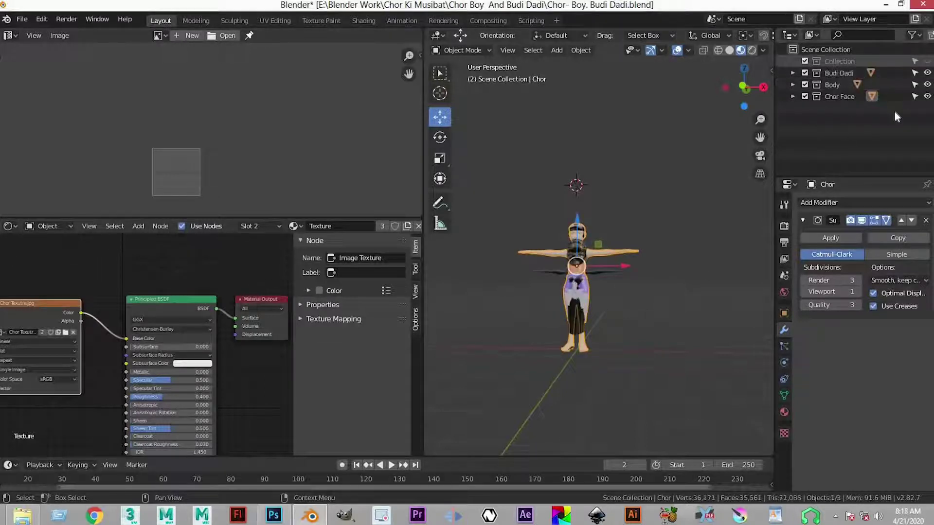
scroll(653, 350, "up", 6)
scroll(653, 365, "down", 5)
Step: Select all three character meshes together and enter Edit Mode on them
left_click(581, 149)
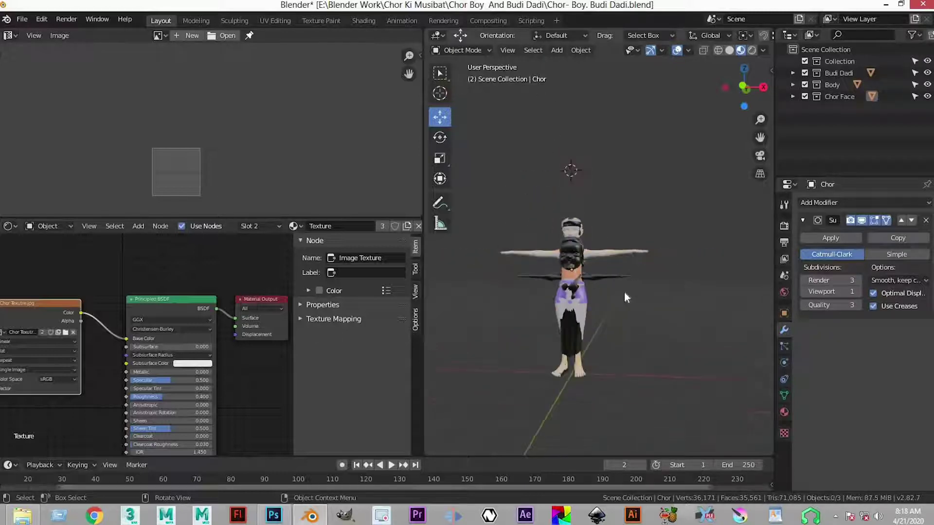
left_click_drag(720, 214, 481, 341)
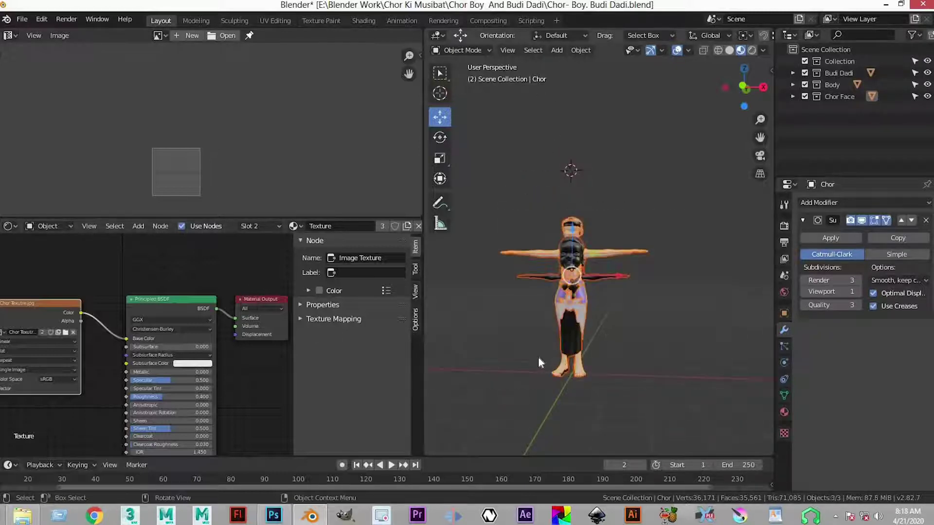
key("Tab")
scroll(550, 336, "up", 3)
scroll(185, 167, "up", 5)
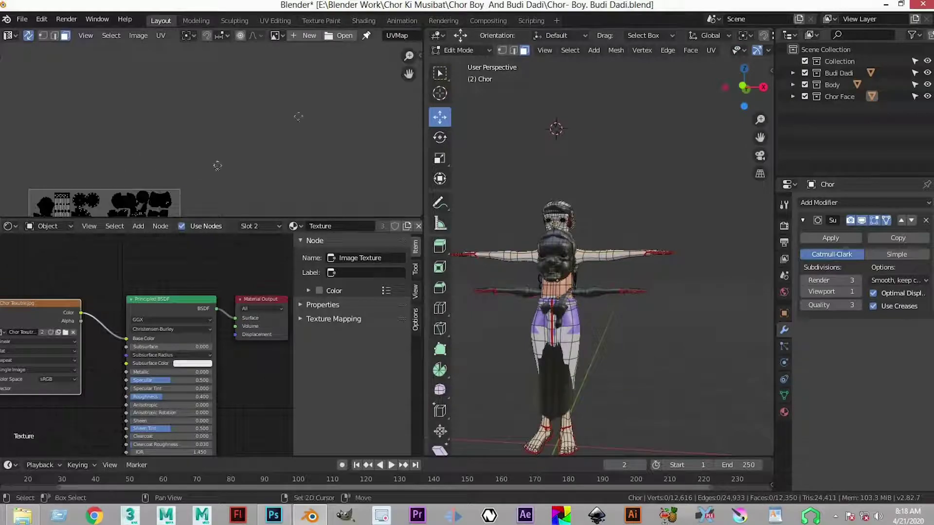
Step: Maximize the UV editor and select every UV island of the three characters
key("ctrl+space")
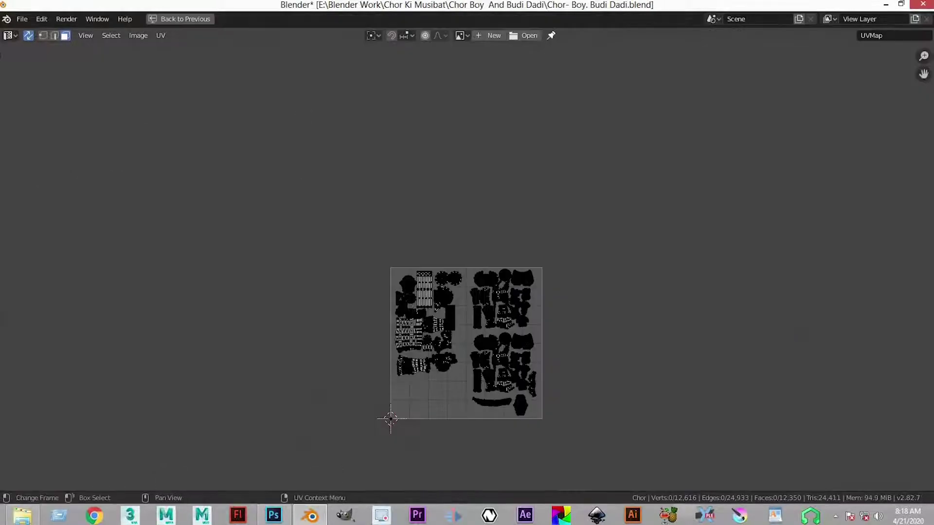
key("a")
scroll(589, 398, "up", 4)
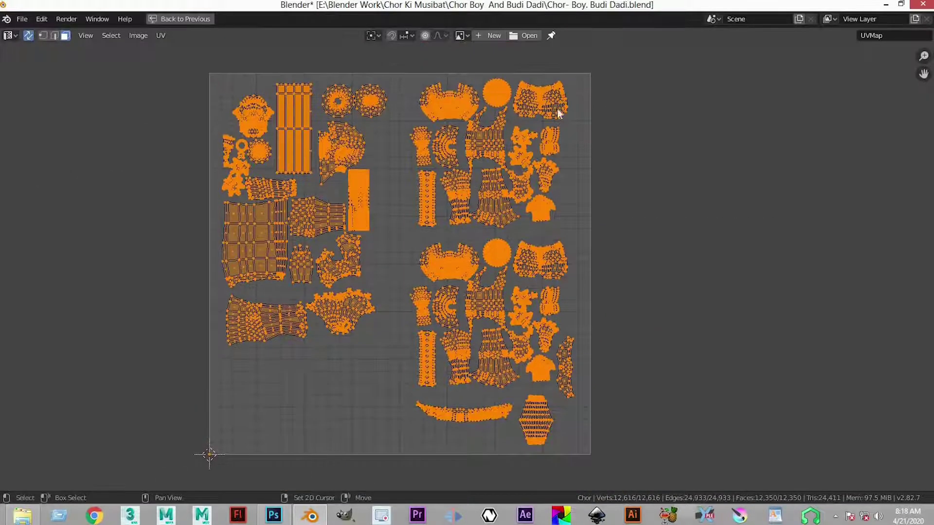
scroll(525, 292, "up", 1)
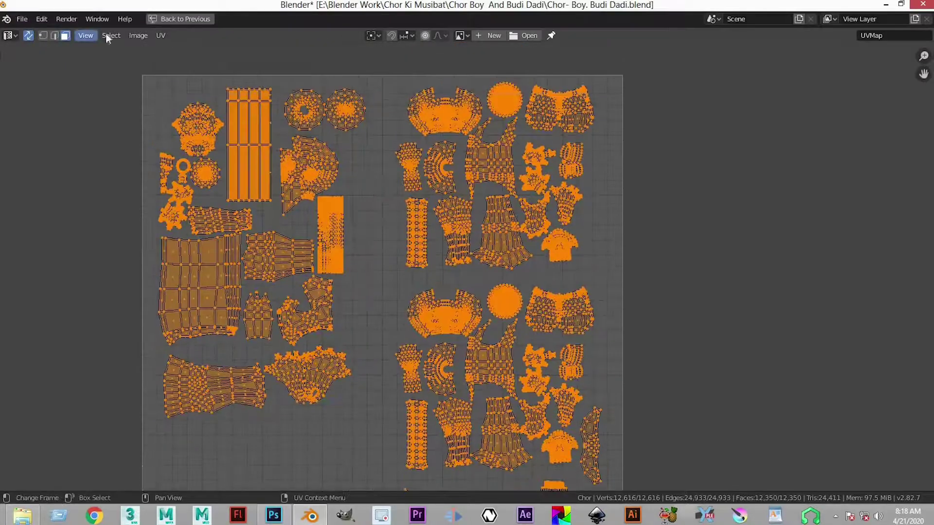
left_click(160, 36)
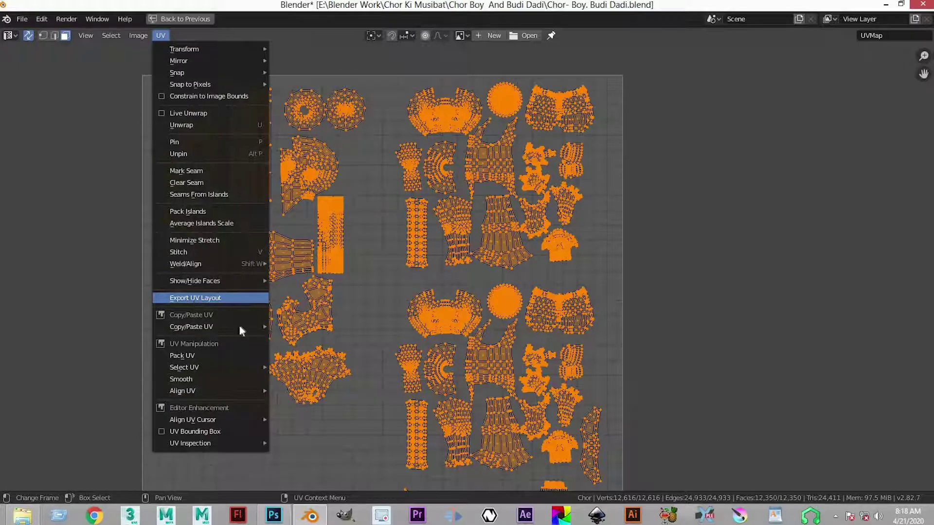
left_click(210, 299)
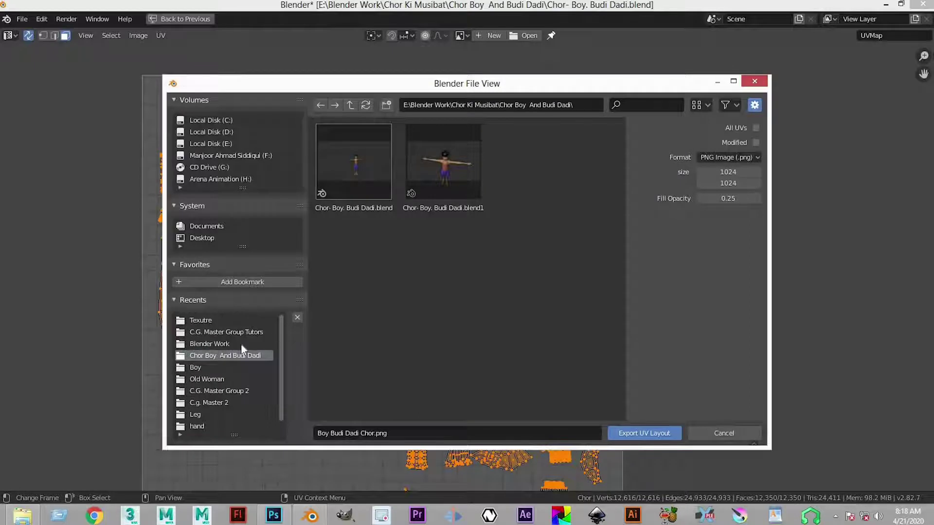
left_click(215, 322)
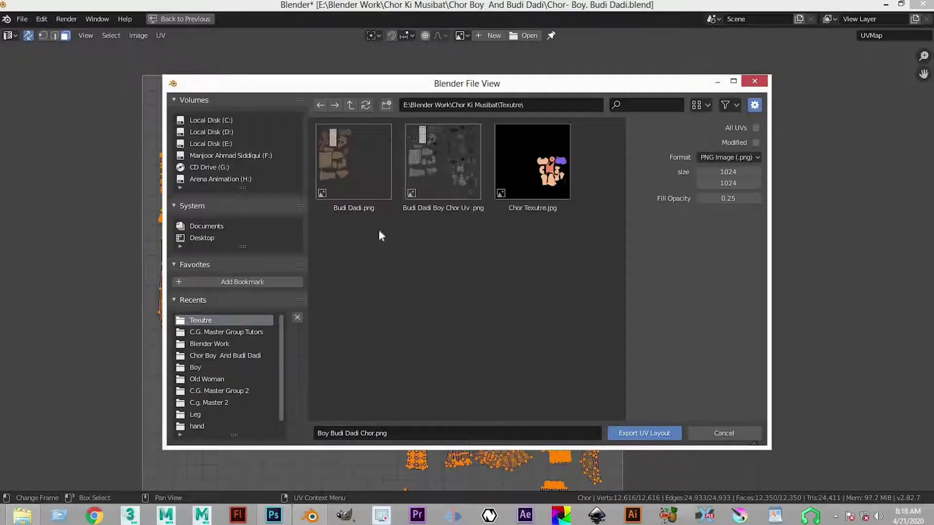
left_click(443, 175)
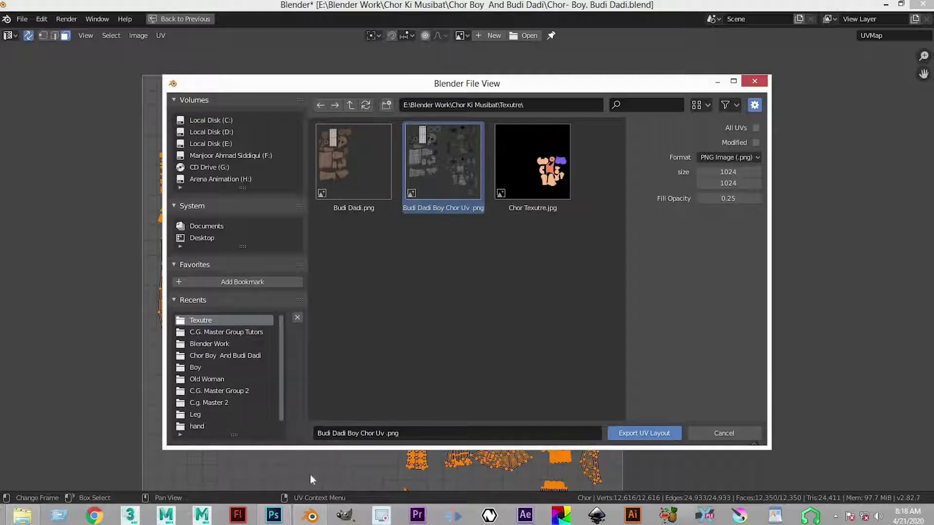
left_click(344, 434)
left_click(344, 434)
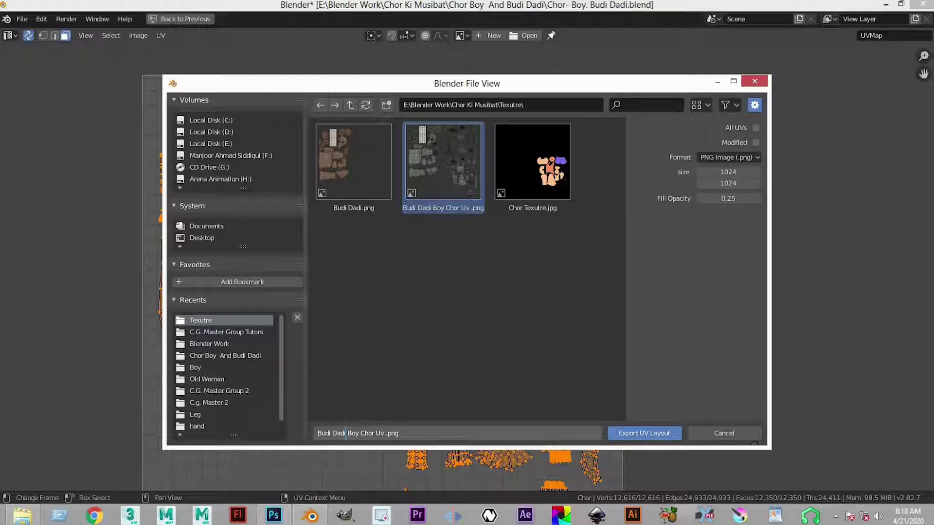
left_click(628, 449)
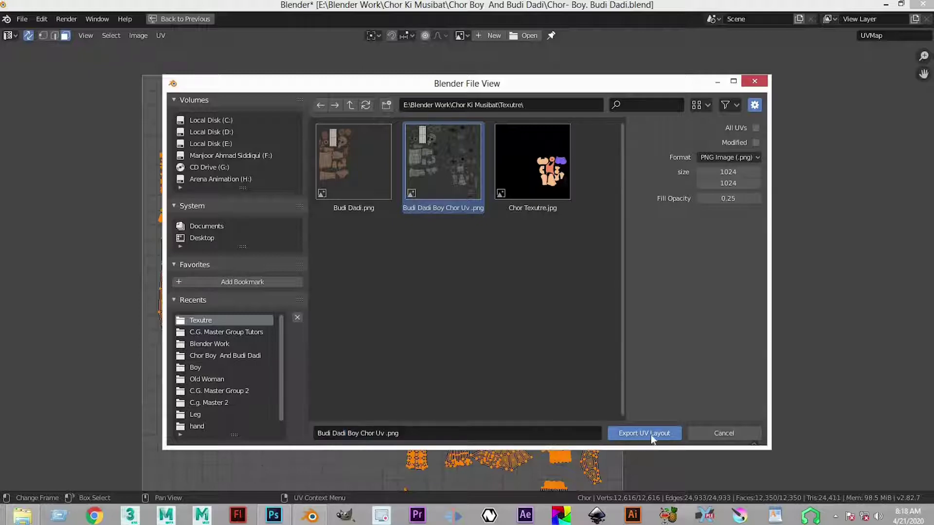
left_click(736, 438)
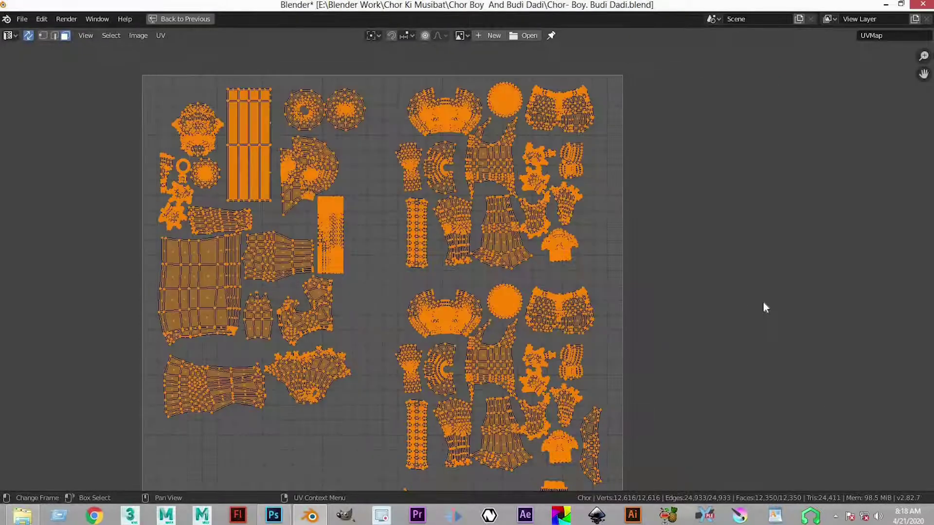
Step: Deselect the UV islands, restore the full editor layout and return the characters to Object Mode
left_click(763, 302)
left_click(921, 5)
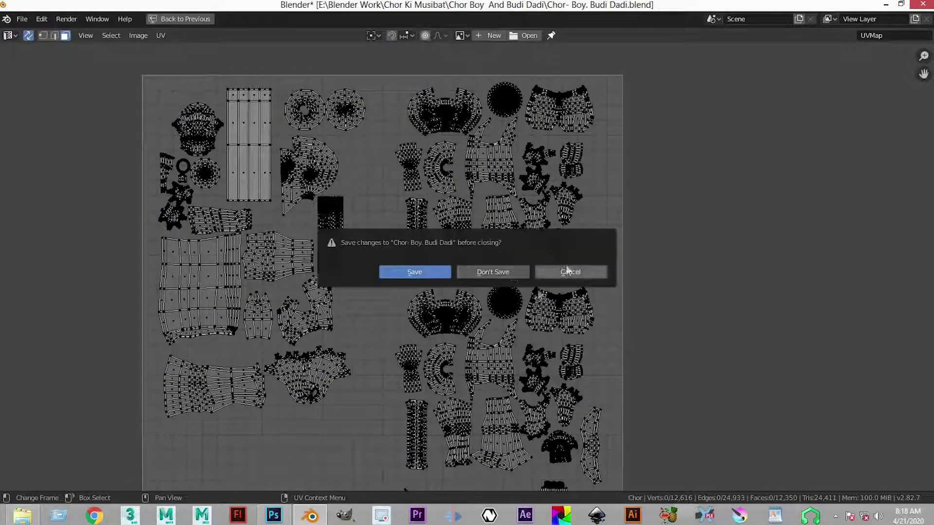
left_click(567, 270)
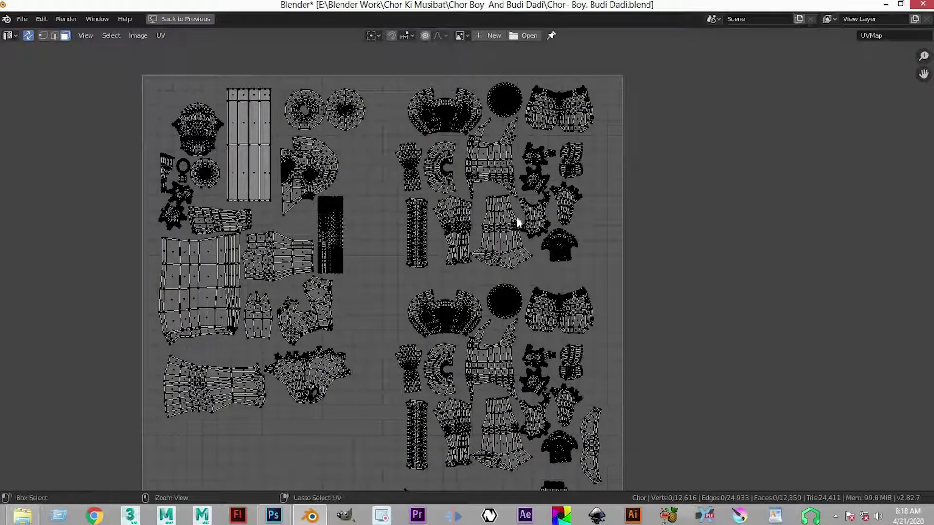
key("ctrl+space")
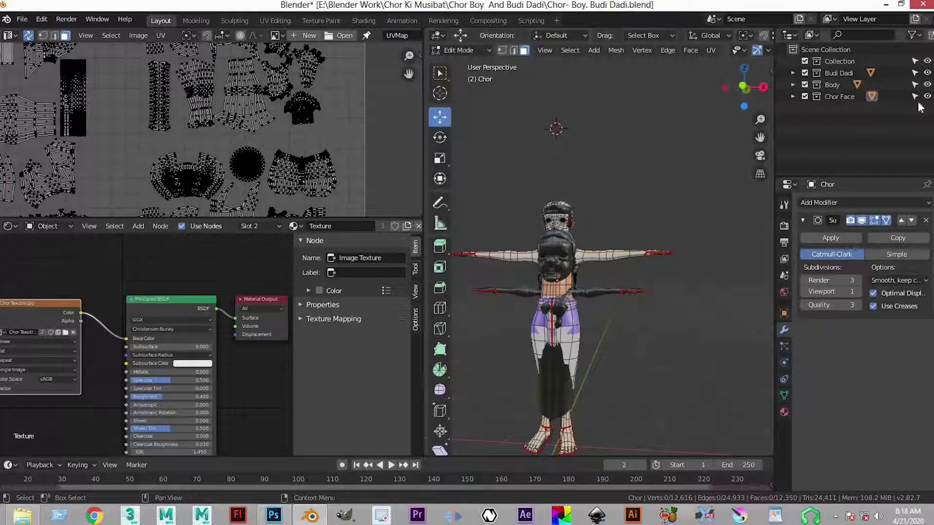
key("Tab")
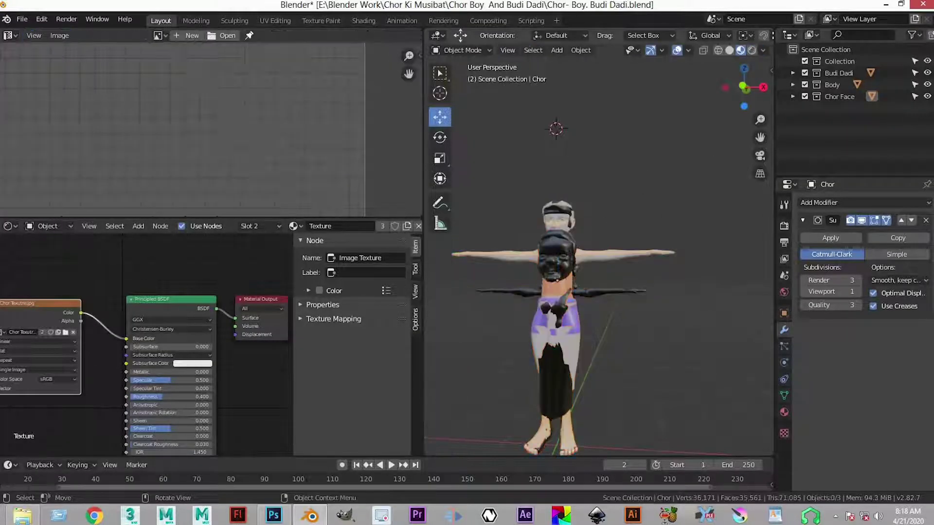
Step: Minimize Blender and the open folder window and switch to Photoshop with Budi Dadi Boy Chor Uv .png
left_click(883, 5)
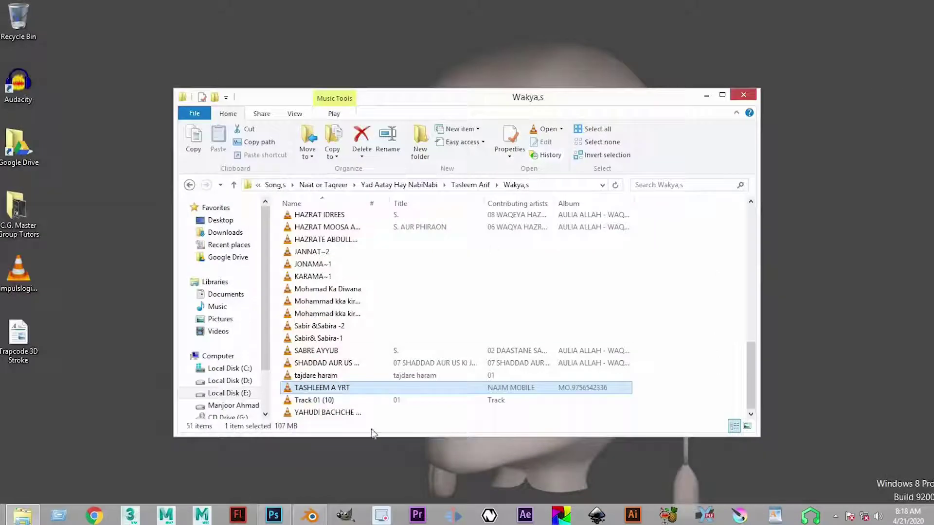
left_click(708, 96)
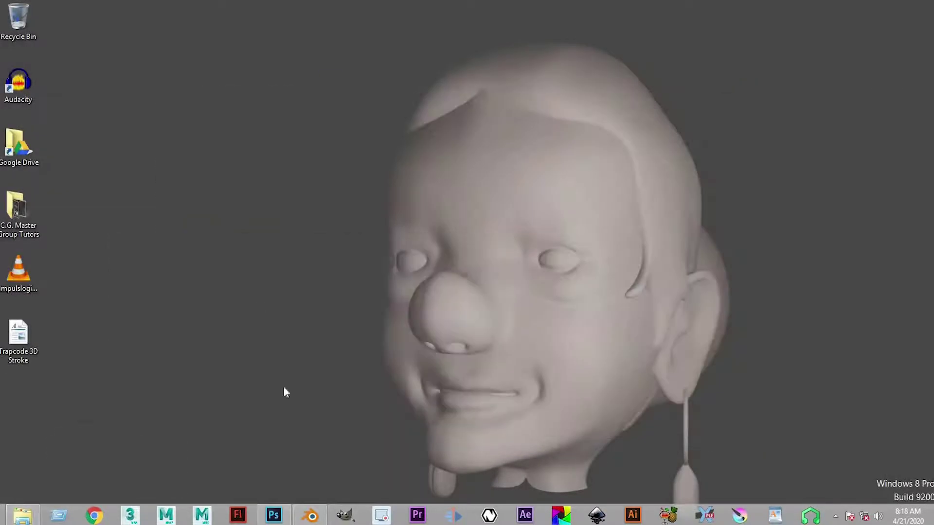
left_click(274, 517)
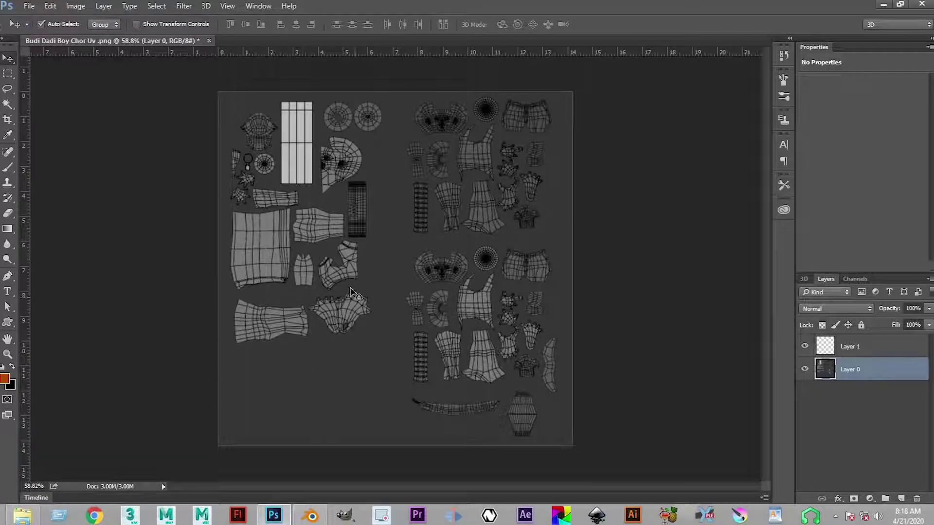
Step: Examine the UV islands of the characters in the layout image up close and as a whole
scroll(533, 320, "up", 6)
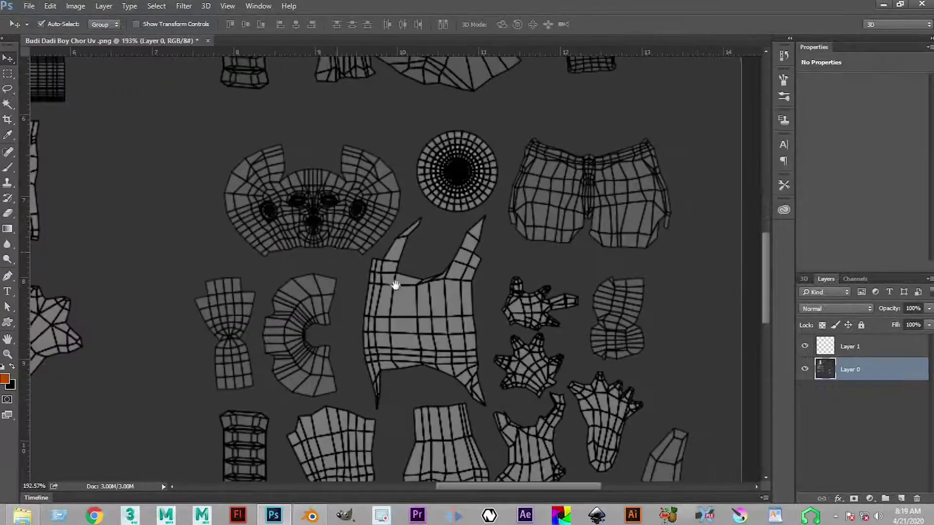
scroll(457, 333, "down", 3)
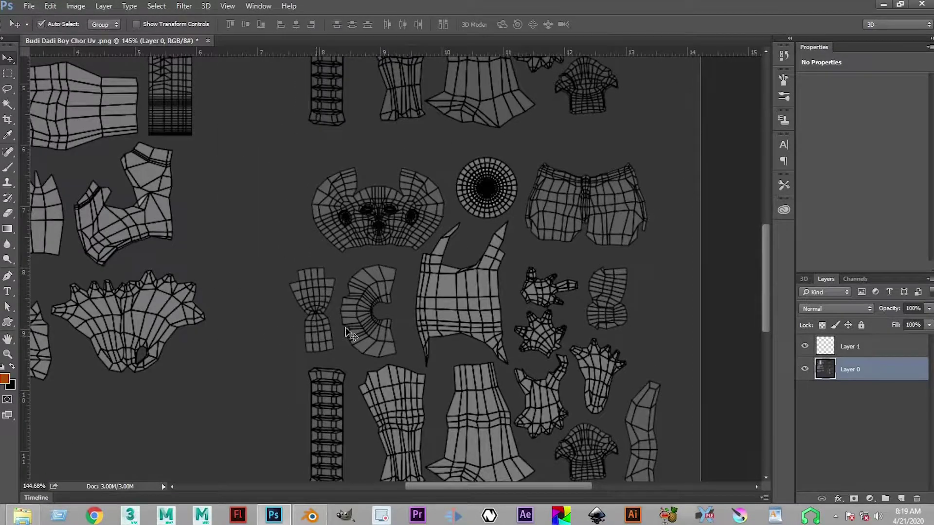
scroll(325, 347, "up", 2)
left_click_drag(445, 264, 402, 193)
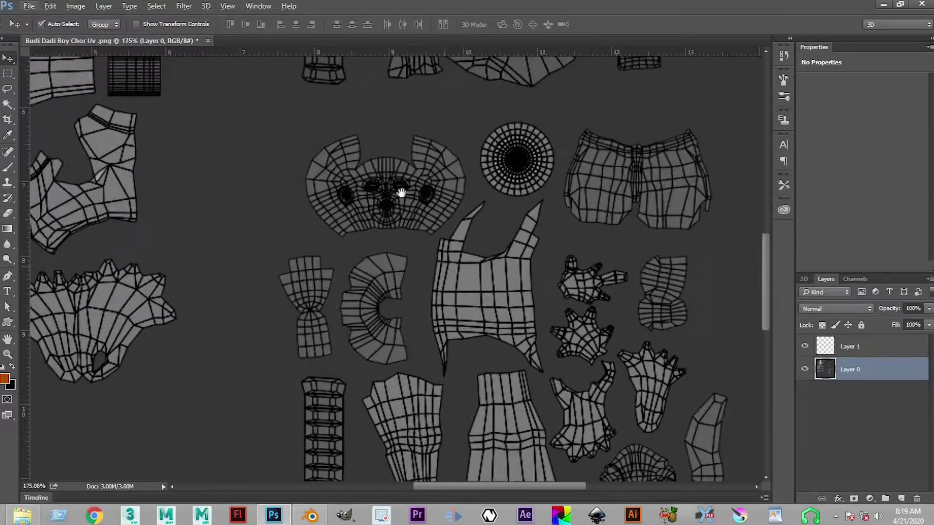
scroll(146, 323, "down", 4)
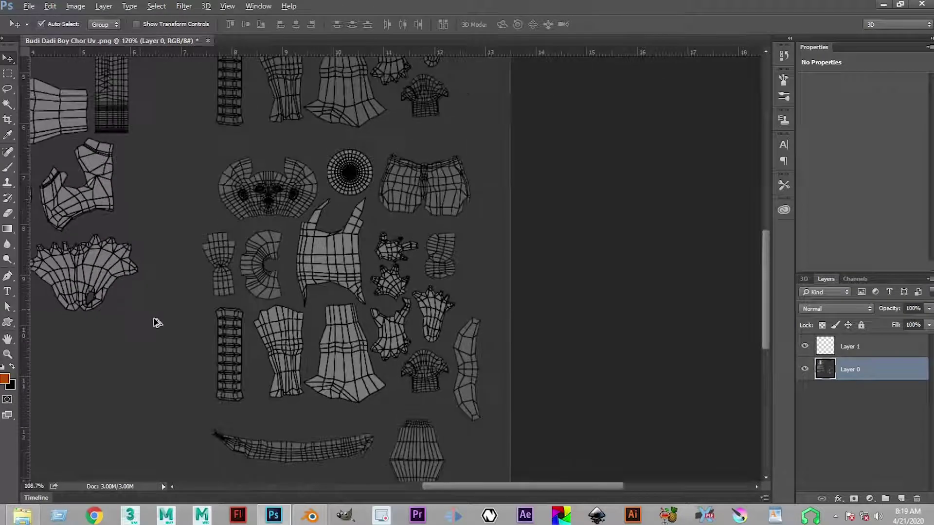
left_click_drag(202, 123, 448, 202)
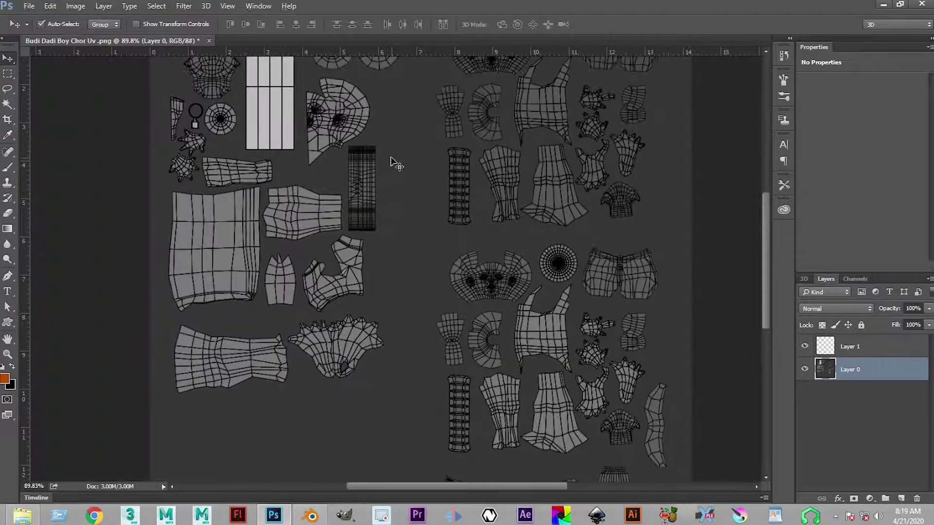
scroll(102, 173, "down", 2)
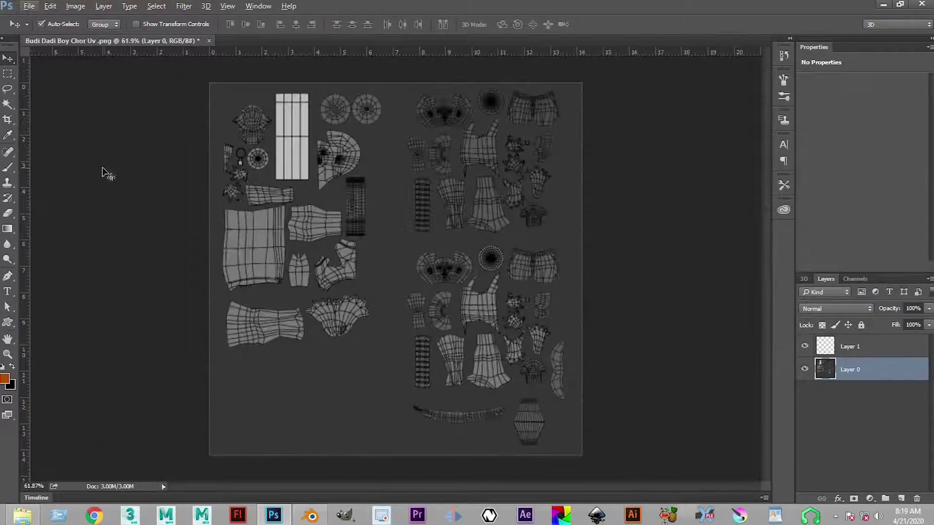
Step: Switch to File Explorer and open the folder E:\Blender Work\Chor Ki Musibat\Texutre
left_click(23, 516)
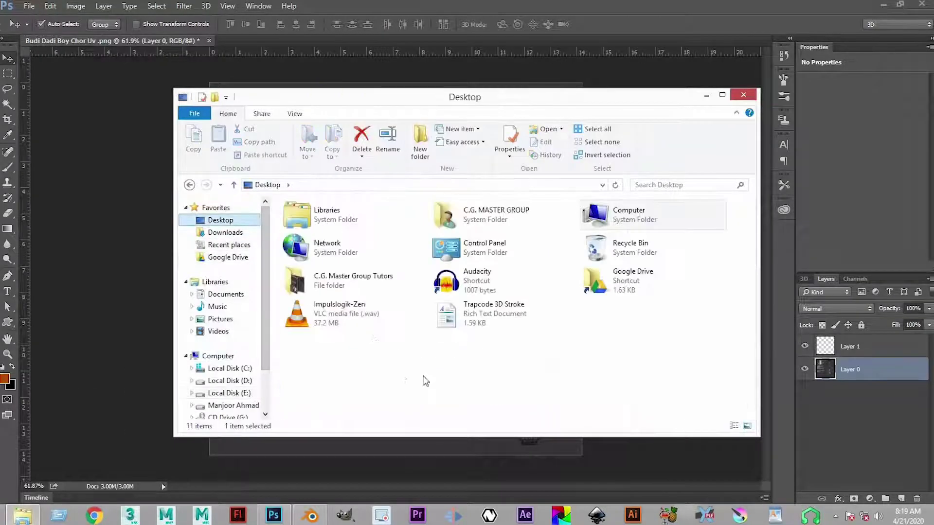
left_click(423, 379)
left_click(233, 397)
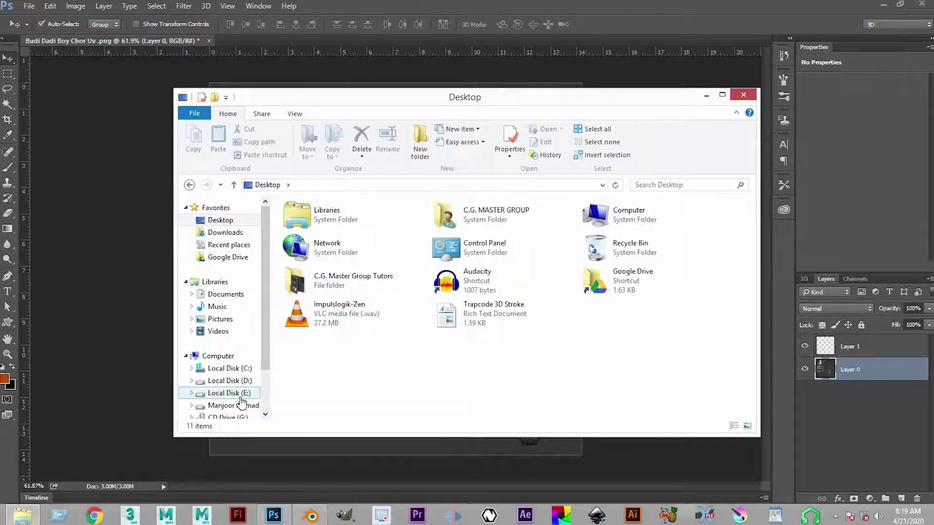
double_click(360, 343)
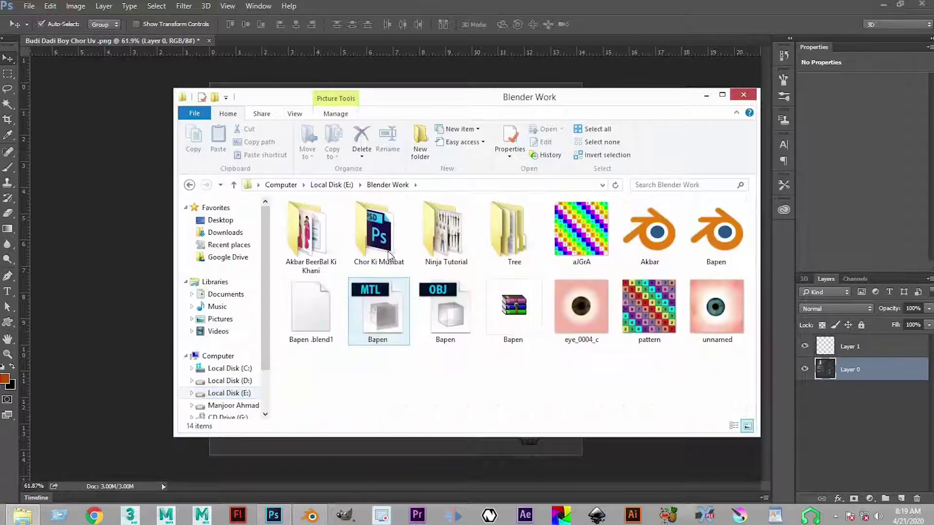
double_click(378, 233)
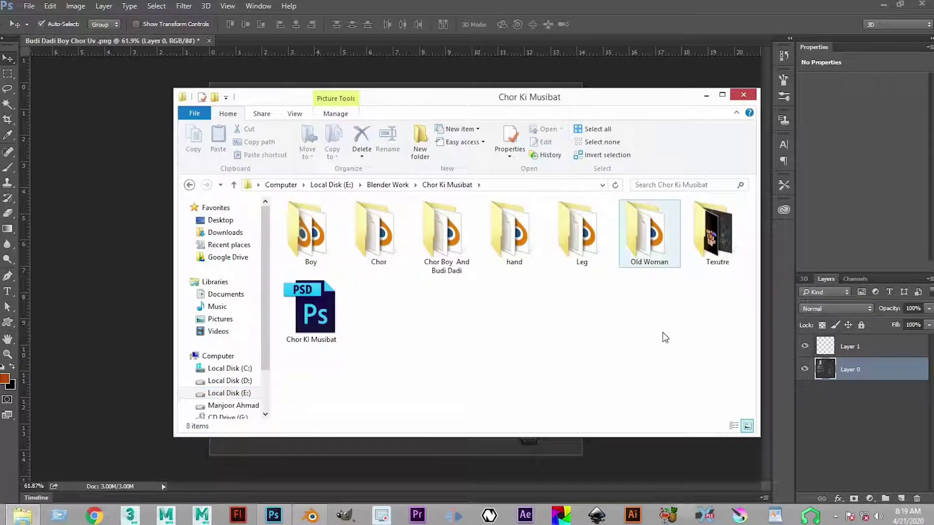
double_click(732, 269)
Step: Place Chor Texutre.jpg into the UV layout document and move its layer beneath Layer 0
left_click(446, 231)
left_click_drag(484, 117, 702, 218)
left_click_drag(663, 329, 329, 334)
key("Return")
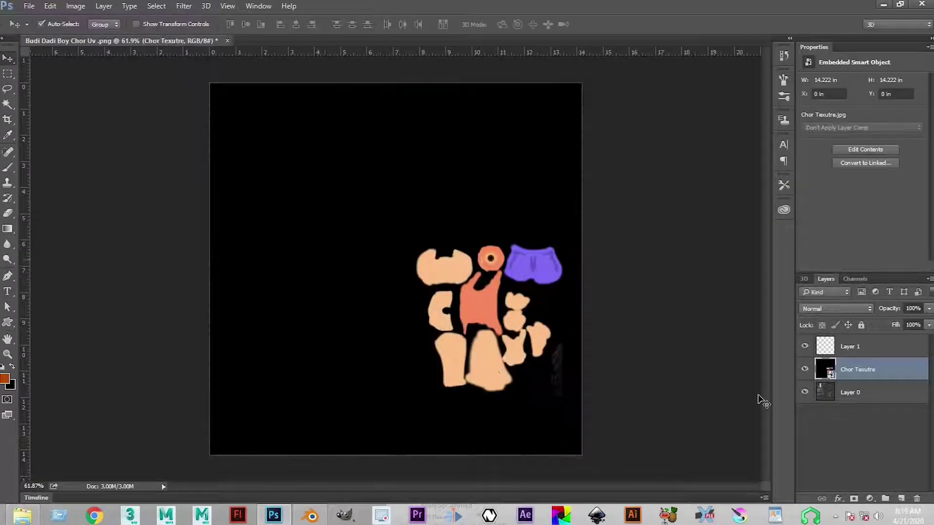
left_click_drag(845, 417, 846, 416)
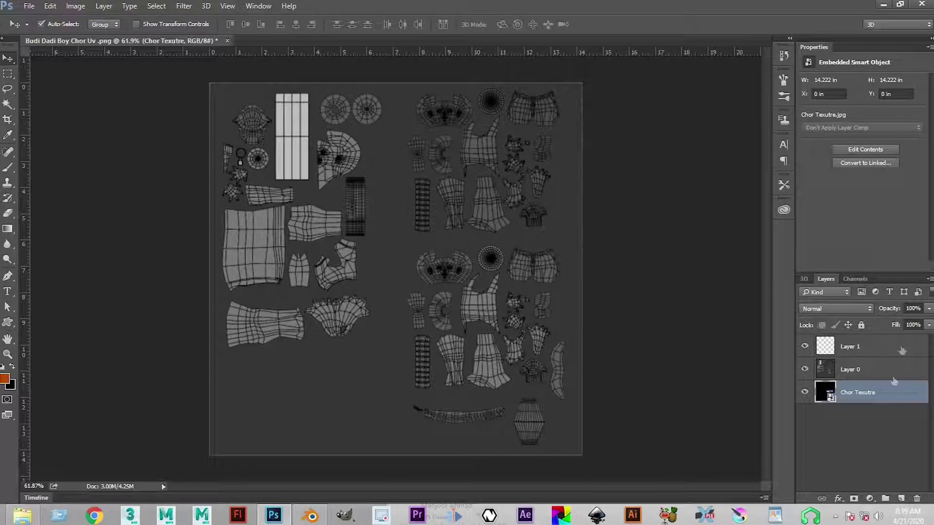
Step: Lower the fill of Layer 0 to 54% so the Chor texture shows through the UV wireframe
left_click(901, 371)
left_click(929, 325)
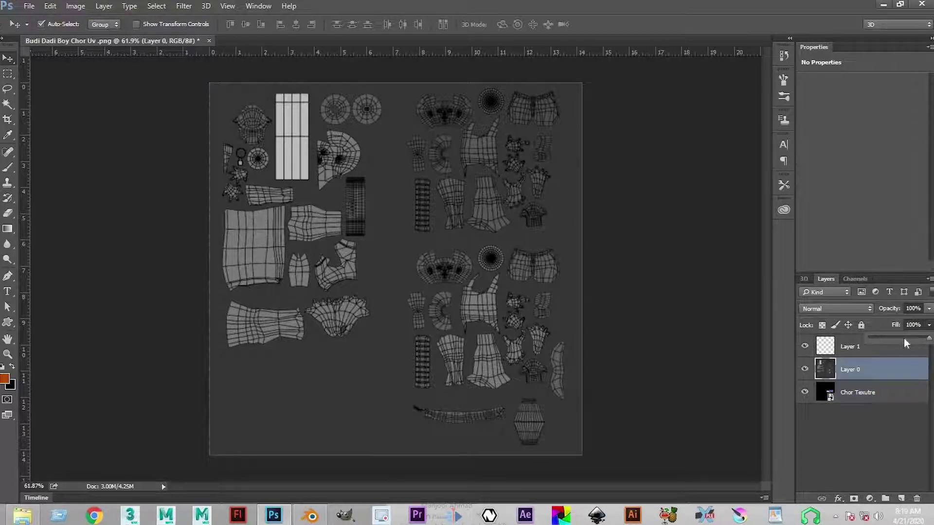
left_click_drag(927, 338, 909, 336)
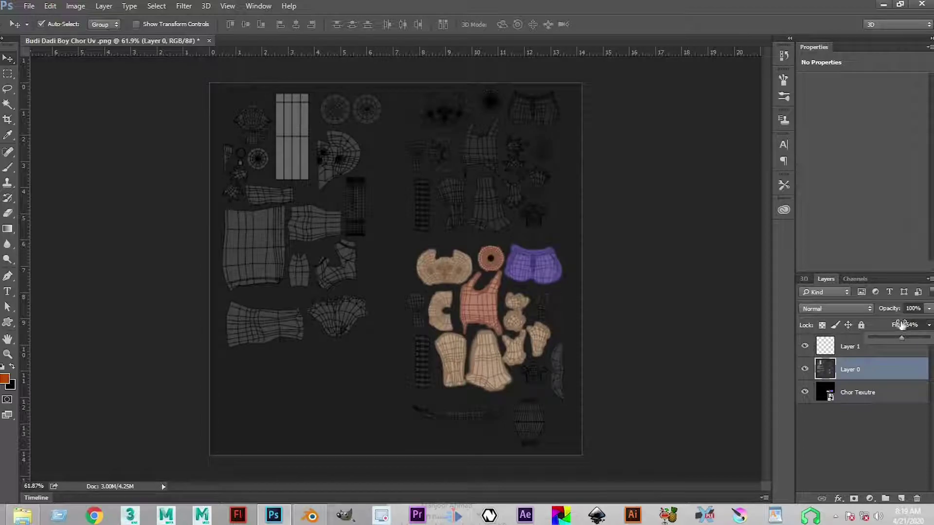
Step: Delete the rectangular area of Layer 0 that covers the coloured Chor texture islands and clear the selection
scroll(481, 348, "up", 5)
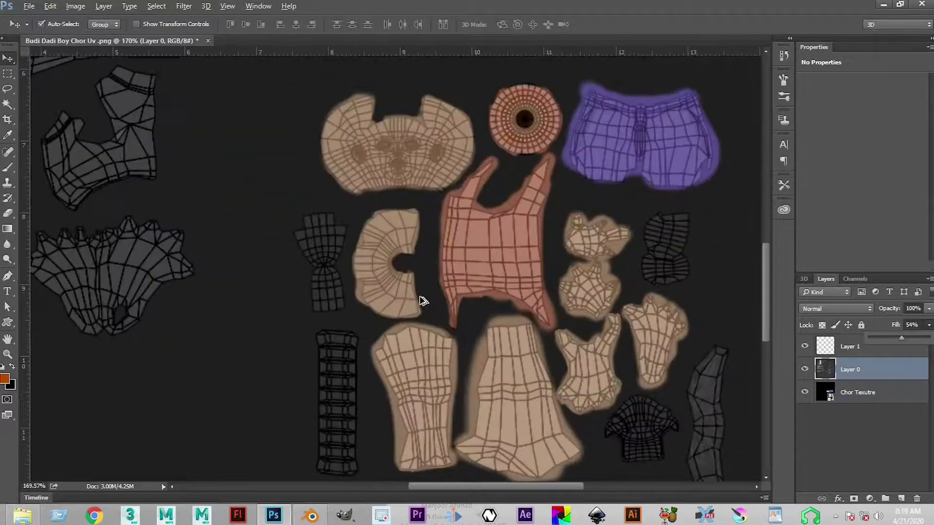
scroll(423, 300, "up", 2)
scroll(481, 316, "down", 1)
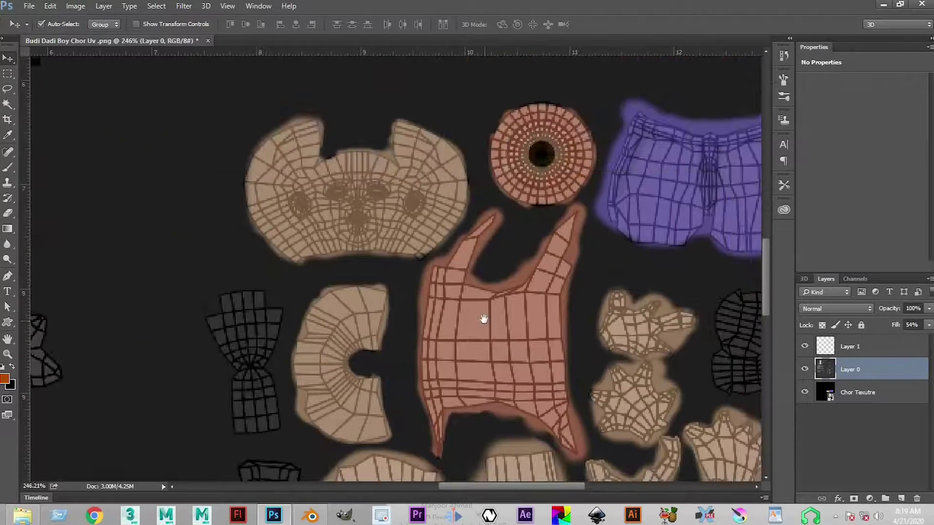
scroll(468, 323, "down", 4)
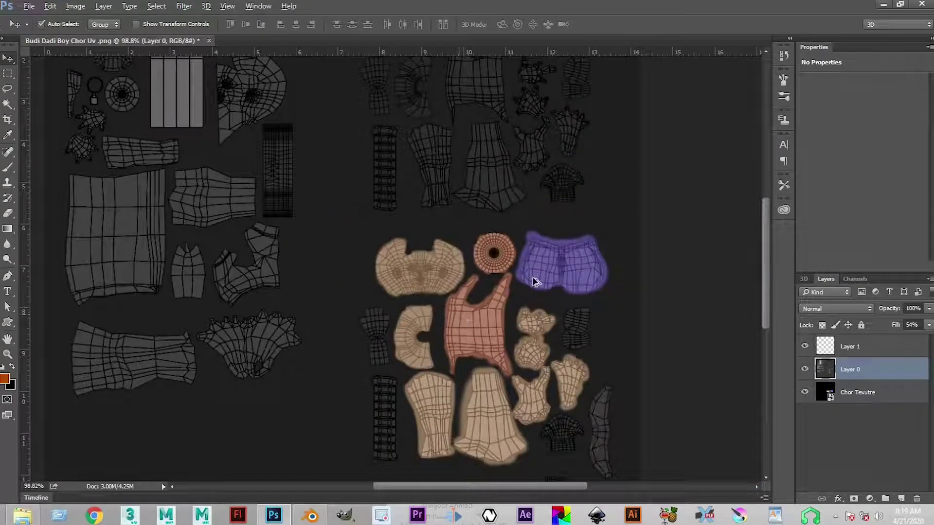
scroll(531, 278, "down", 2)
scroll(479, 272, "down", 1)
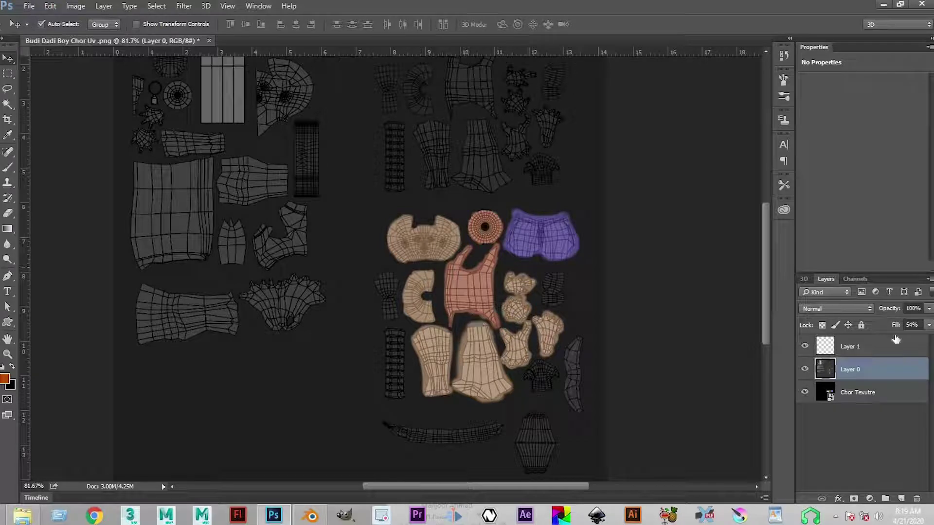
left_click(857, 394)
left_click(855, 371)
key("m")
left_click_drag(357, 199, 608, 457)
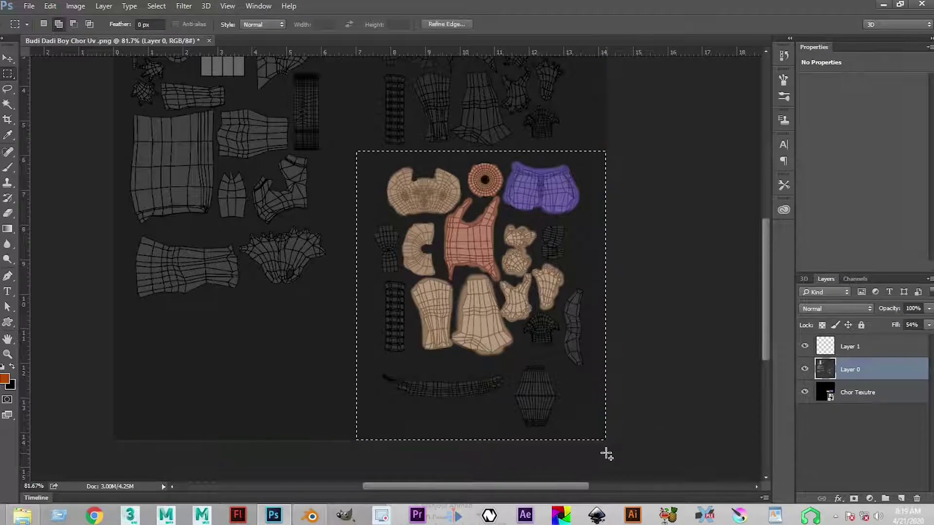
key("Delete")
key("ctrl+d")
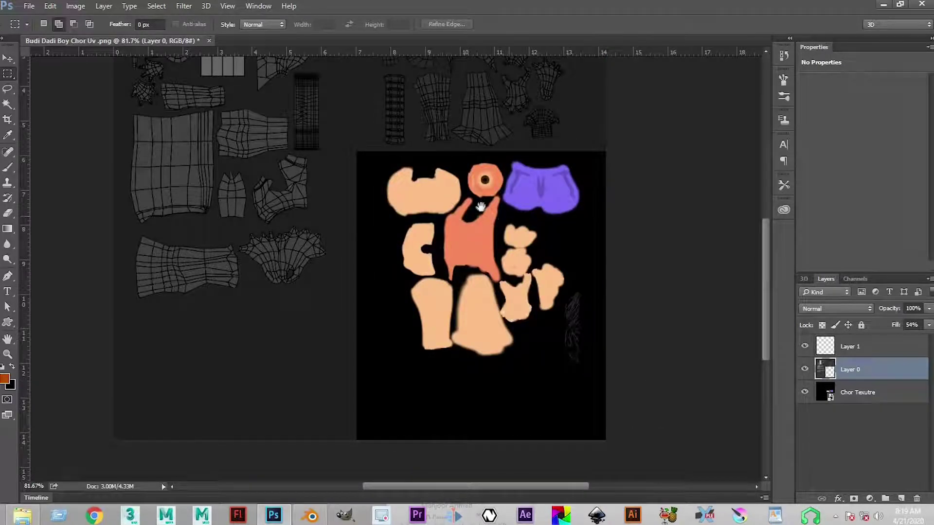
Step: Examine the unpainted UV islands above the coloured Chor texture up close and in the whole layout
left_click_drag(480, 207, 500, 309)
scroll(502, 221, "up", 1)
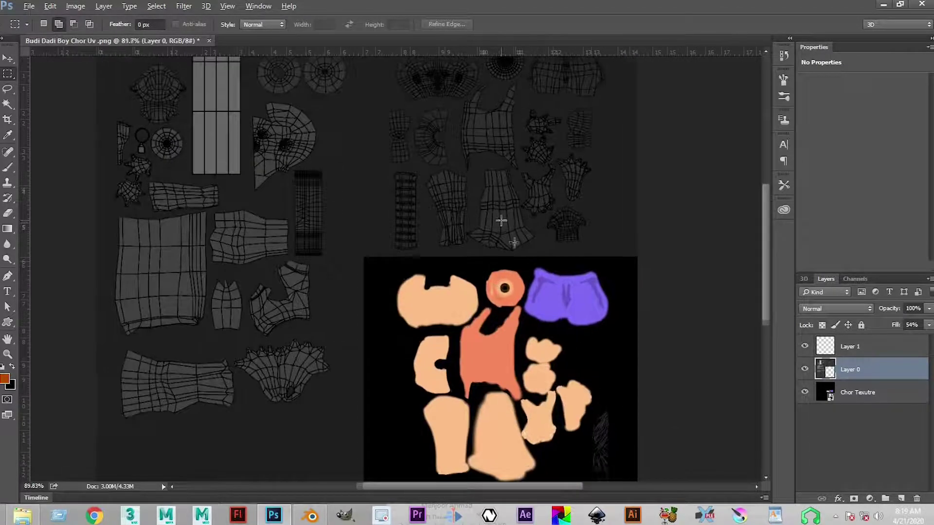
scroll(567, 348, "down", 4)
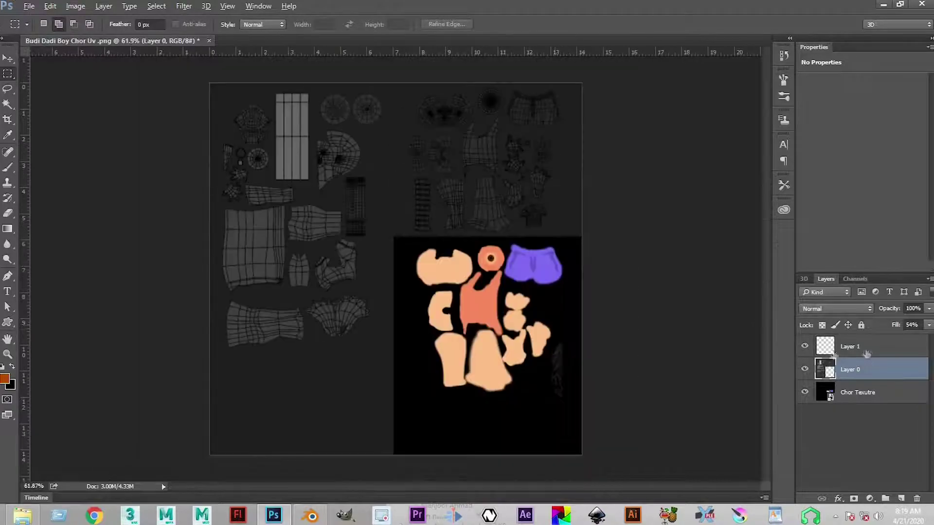
left_click(853, 398)
scroll(488, 218, "up", 5)
left_click_drag(519, 161, 491, 285)
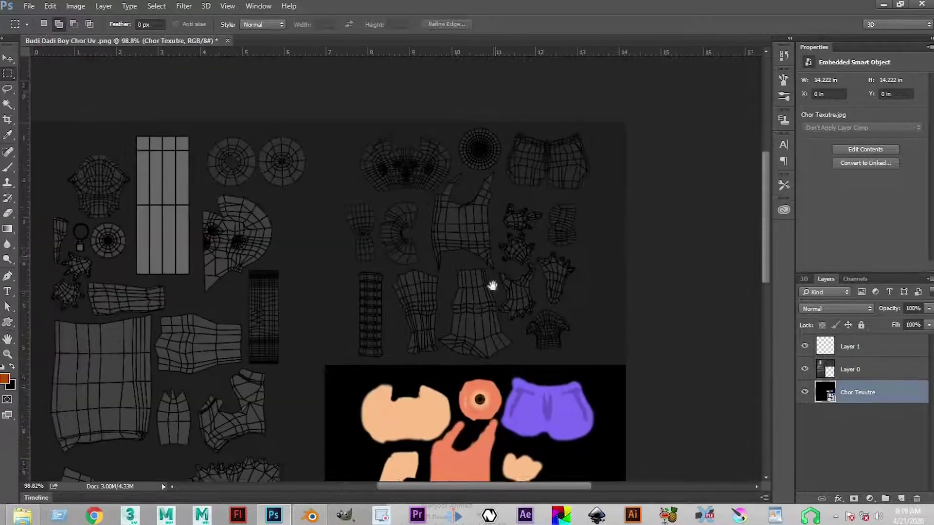
left_click_drag(429, 325, 436, 282)
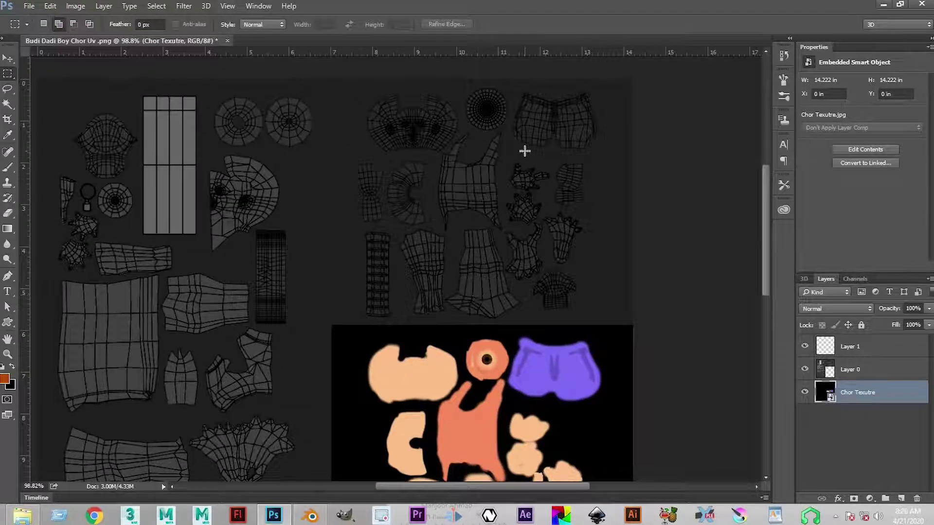
key("p")
scroll(531, 197, "up", 4)
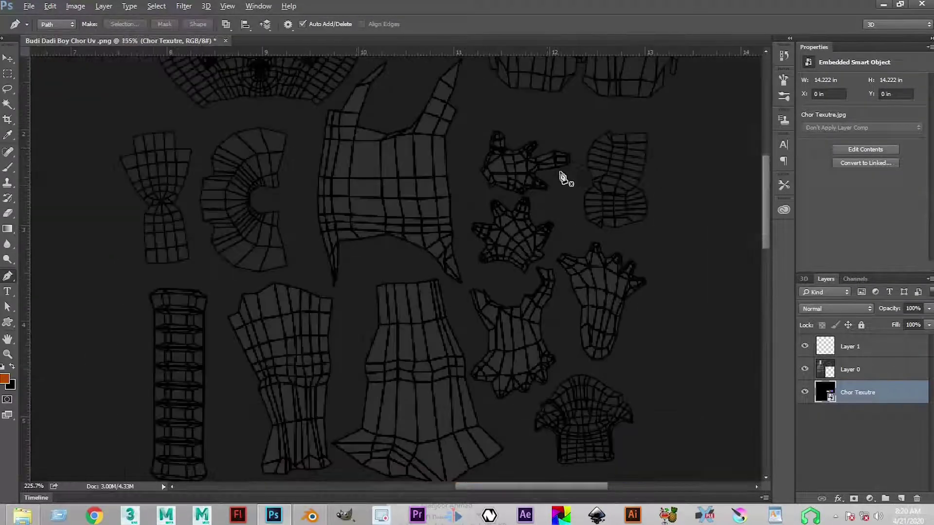
scroll(500, 284, "down", 2)
scroll(369, 229, "down", 1)
scroll(389, 282, "down", 2)
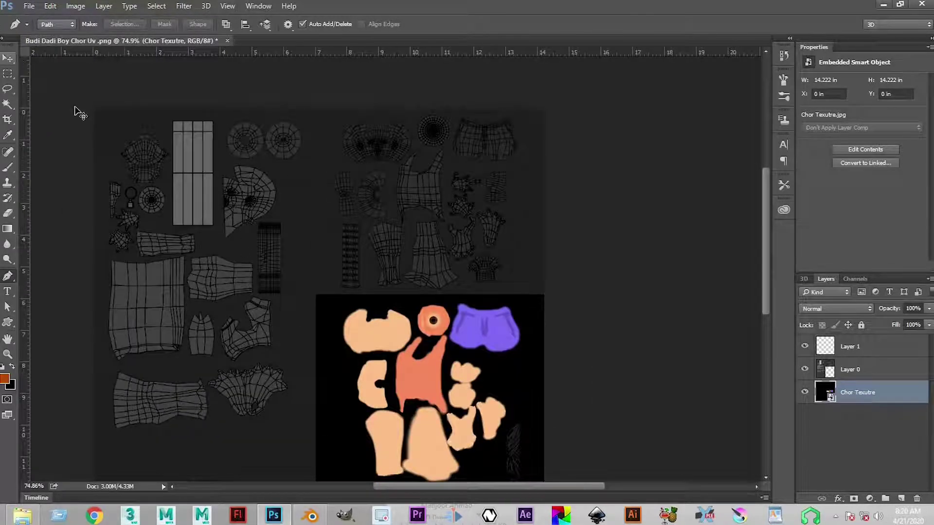
left_click(8, 59)
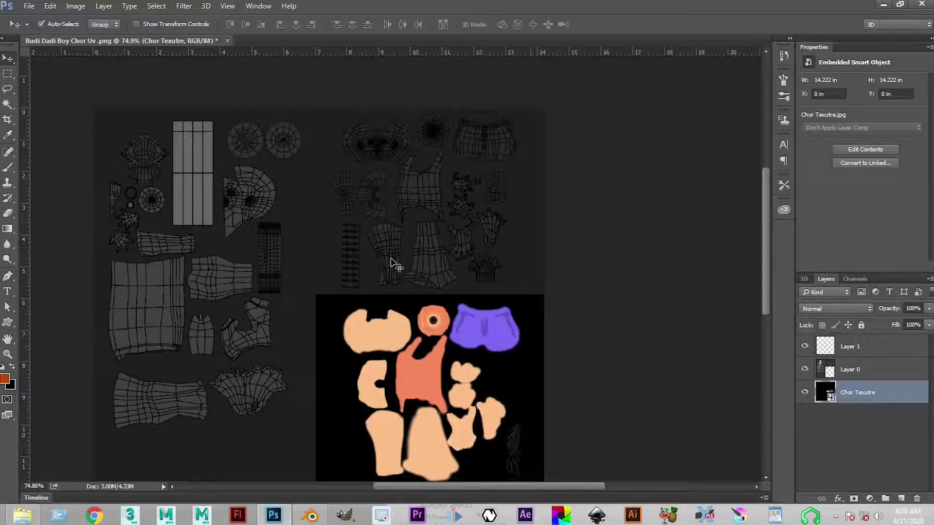
Step: Switch to File Explorer and open the folder E:\Blender Work
left_click(22, 516)
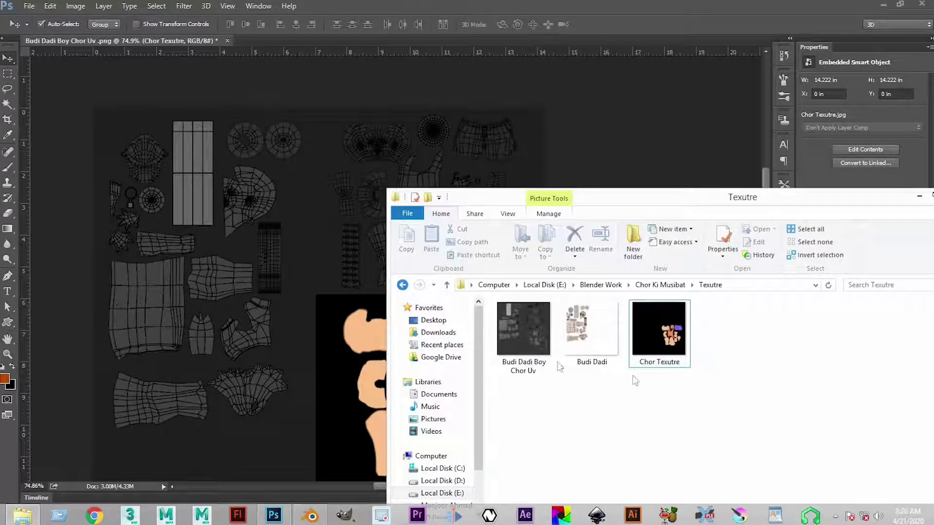
left_click(403, 285)
left_click_drag(761, 202, 668, 135)
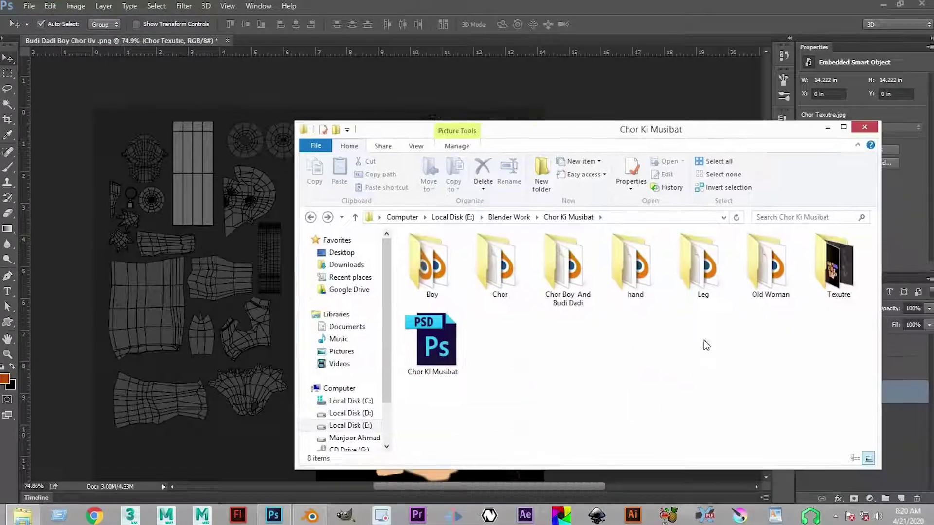
left_click(839, 286)
double_click(839, 287)
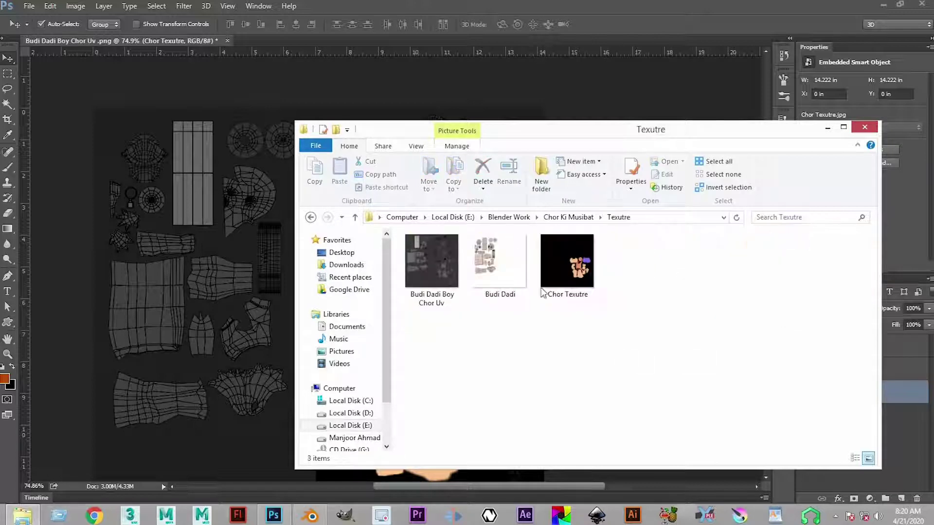
left_click(309, 218)
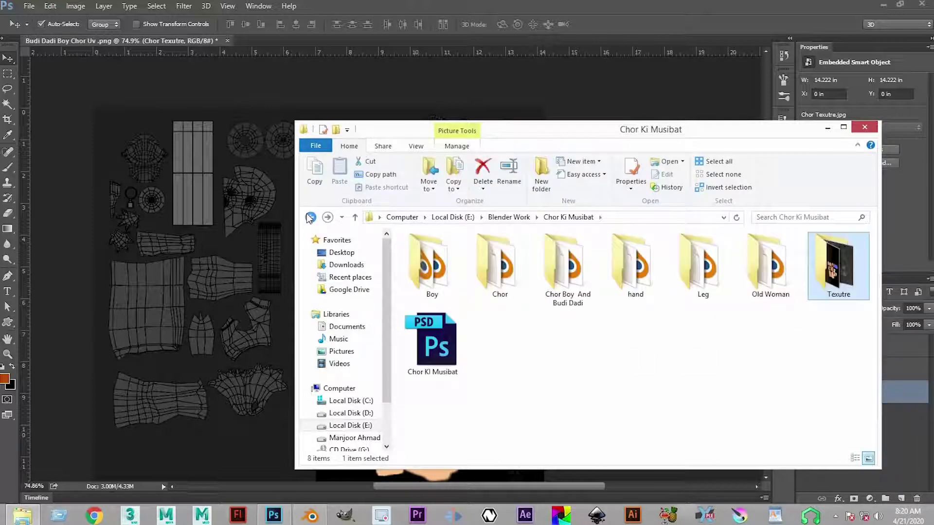
left_click(310, 217)
Step: Copy the images eye_0004_c and unnamed into the Chor Ki Musibat\Texutre folder
left_click(846, 355)
left_click_drag(848, 359, 716, 352)
left_click(715, 351, "ctrl")
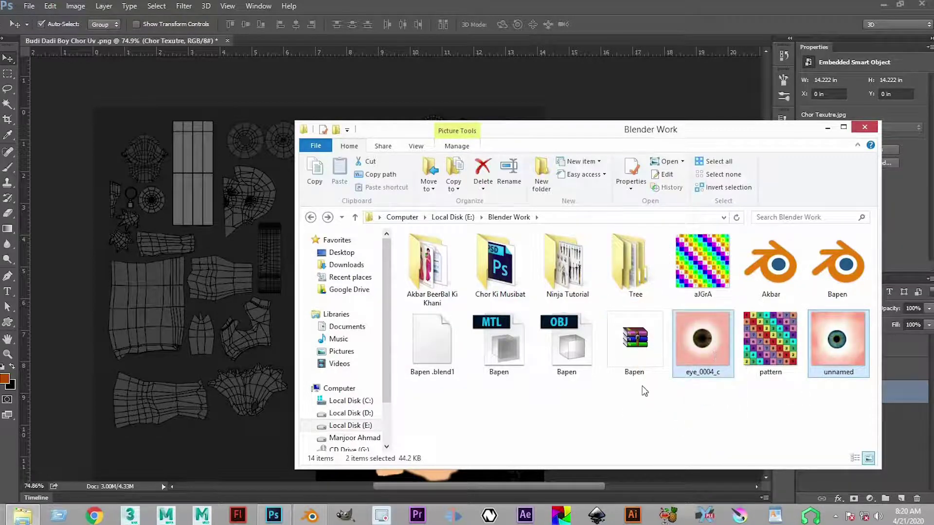
double_click(521, 266)
double_click(862, 294)
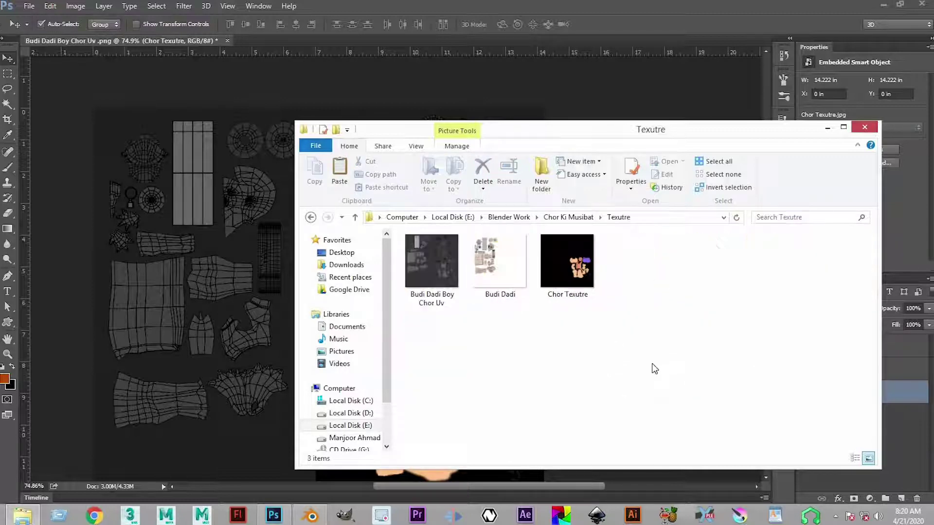
key("ctrl+v")
Step: Place eye_0004_c.jpg into the UV layout document in Photoshop
left_click(629, 269)
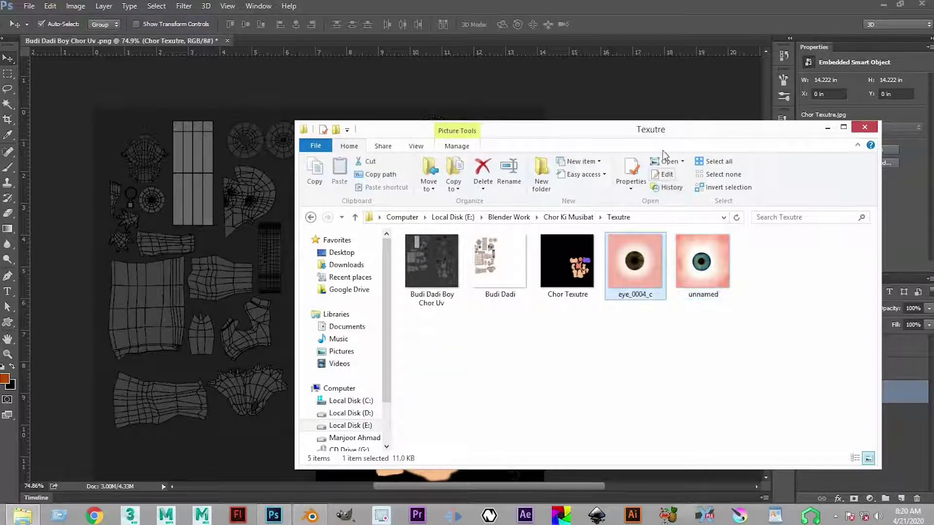
left_click_drag(660, 132, 680, 262)
left_click_drag(439, 219, 439, 219)
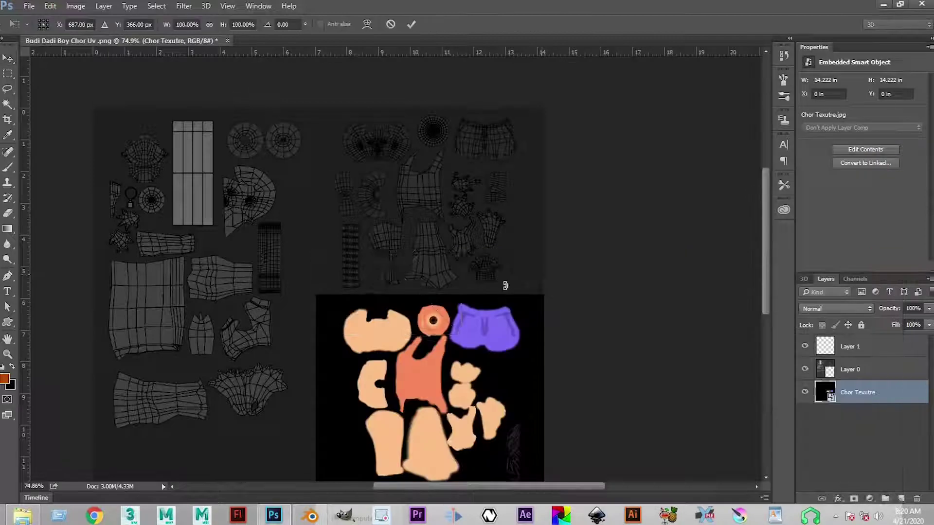
key("Return")
Step: Lock Layer 0 and move the eye_0004_c image onto the round eye patch of the Chor texture
left_click_drag(439, 289, 458, 384)
key("ctrl+z")
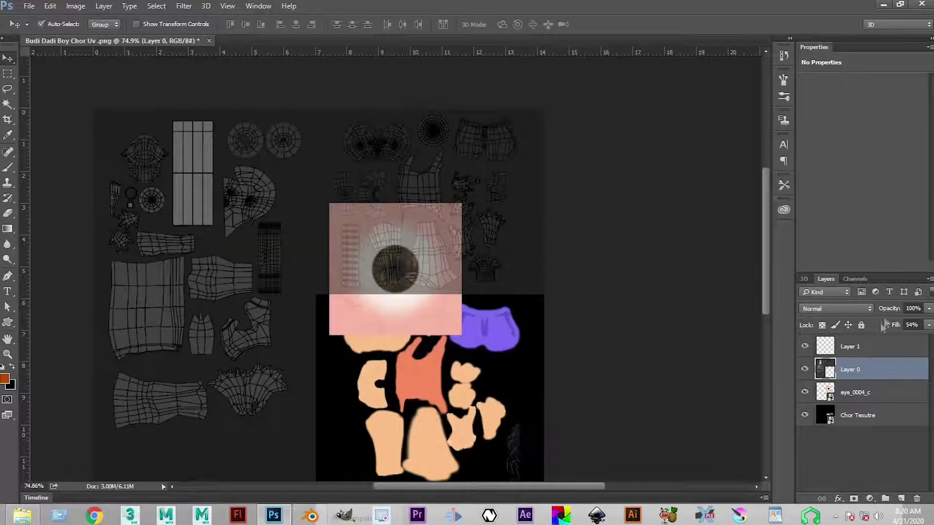
key("ctrl+slash")
left_click(852, 404)
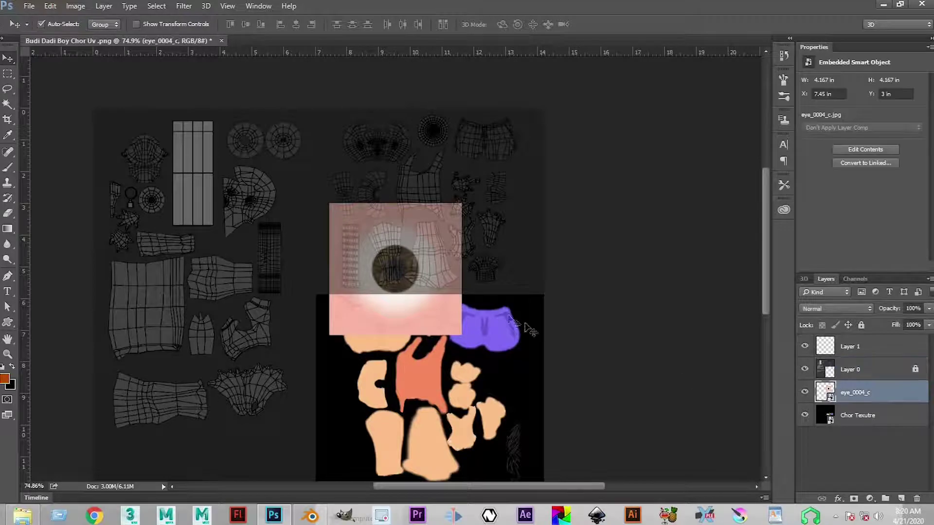
left_click_drag(438, 332, 474, 372)
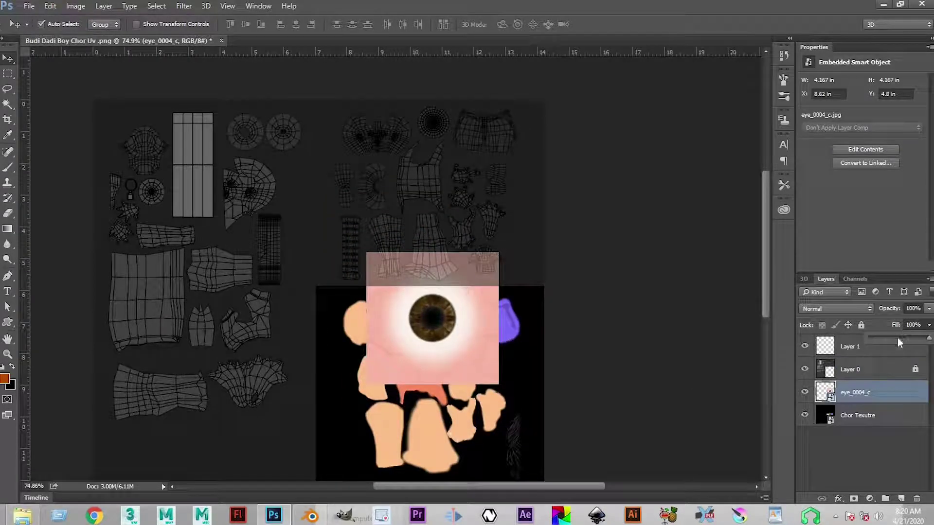
Step: Make the eye_0004_c layer translucent, then scale it to 27% and centre it on the round orange eye patch
left_click(898, 338)
scroll(516, 355, "up", 5)
left_click_drag(422, 314, 427, 317)
key("ctrl+t")
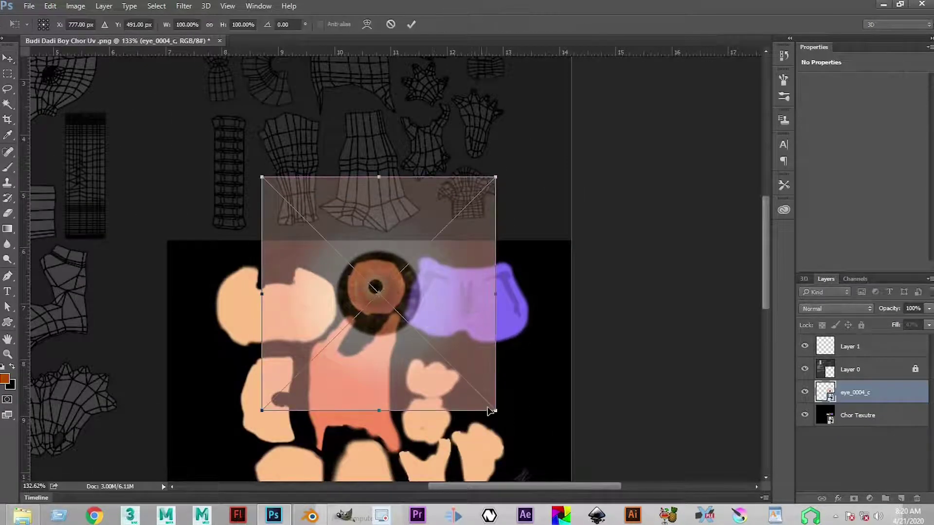
left_click_drag(494, 413, 419, 359)
scroll(407, 311, "up", 2)
left_click_drag(398, 302, 390, 294)
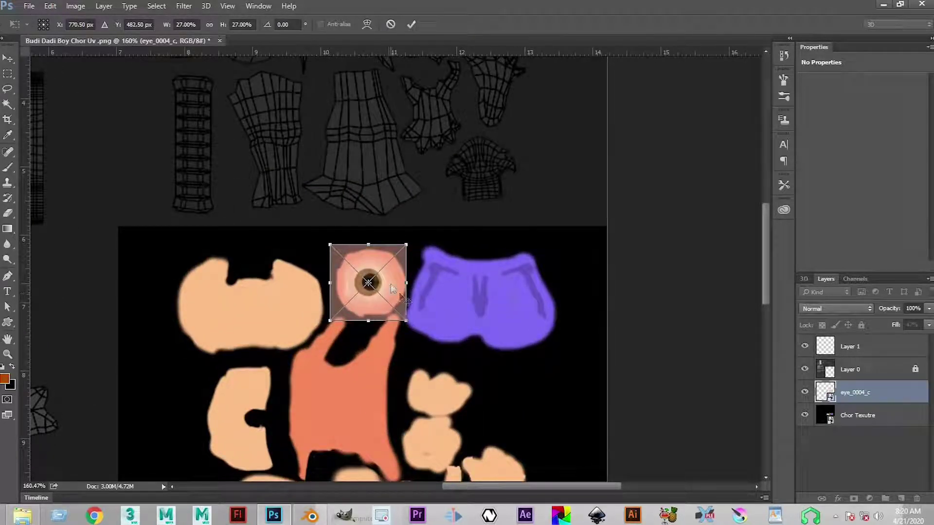
key("Return")
Step: Set the fill of the eye_0004_c layer to 60%
left_click(929, 326)
left_click_drag(904, 340, 929, 349)
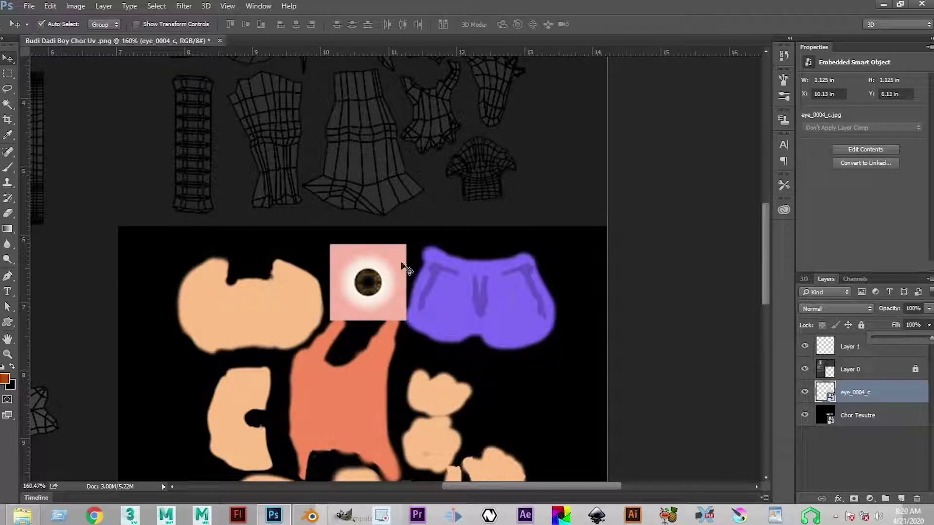
left_click_drag(923, 351, 908, 350)
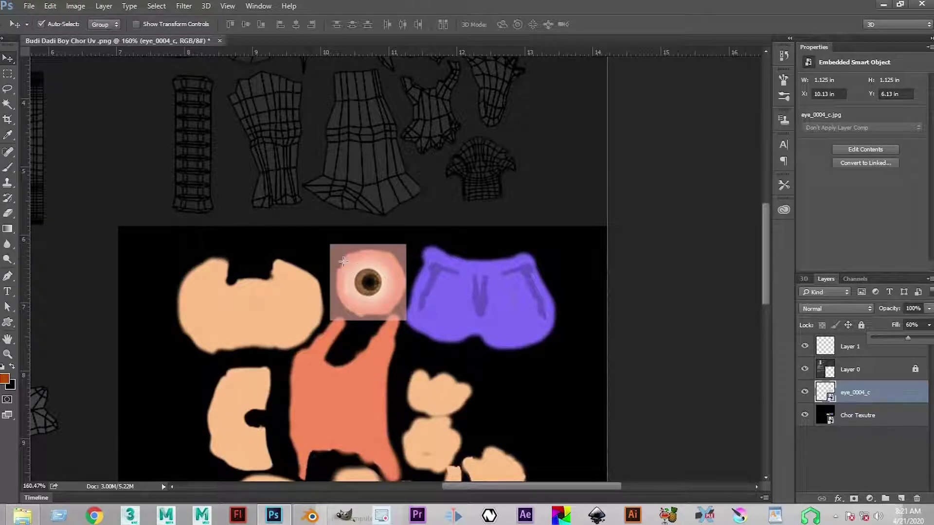
Step: Draw a circular selection around the eye with the Elliptical Marquee tool, centred on the pupil
key("m")
right_click(7, 73)
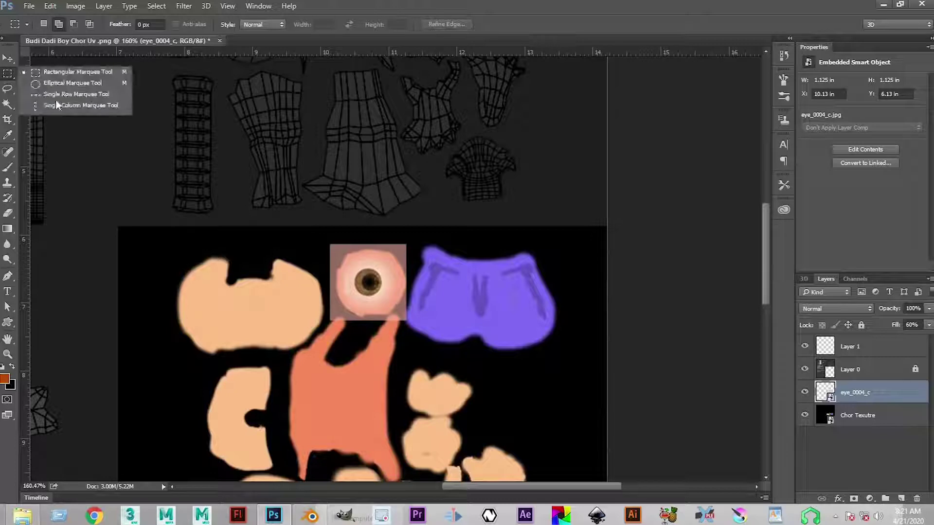
left_click(73, 84)
left_click_drag(366, 281, 413, 320)
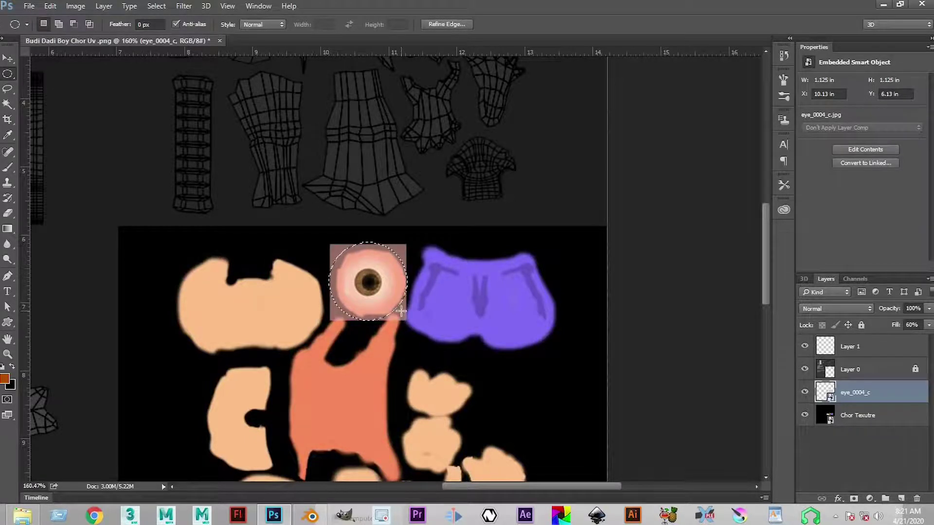
Step: Rasterize the eye_0004_c layer and replace it with a new layer holding only the circular selection of the eye
right_click(874, 395)
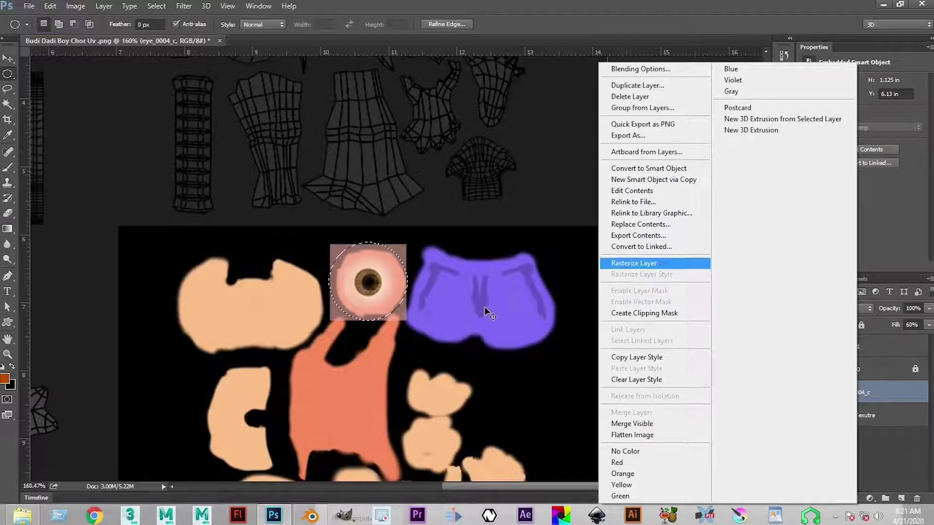
left_click(634, 263)
key("ctrl+j")
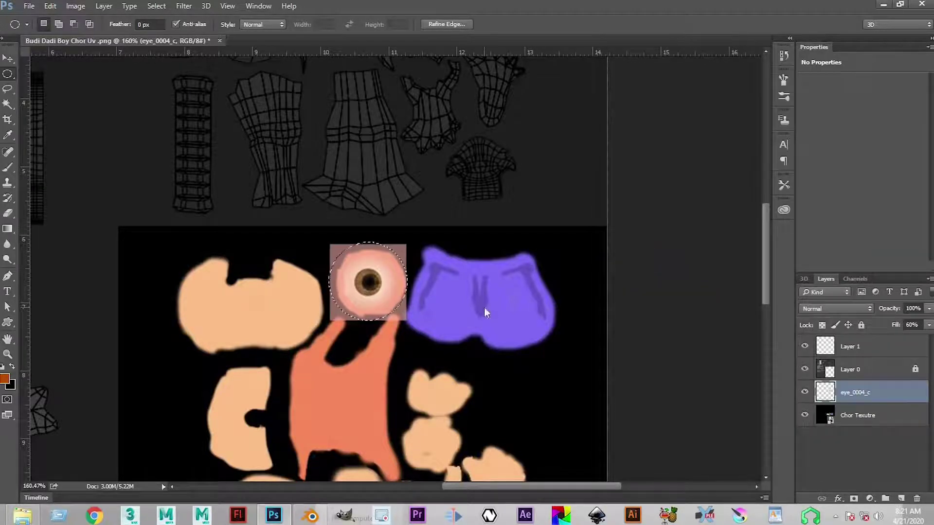
left_click(876, 412)
key("Delete")
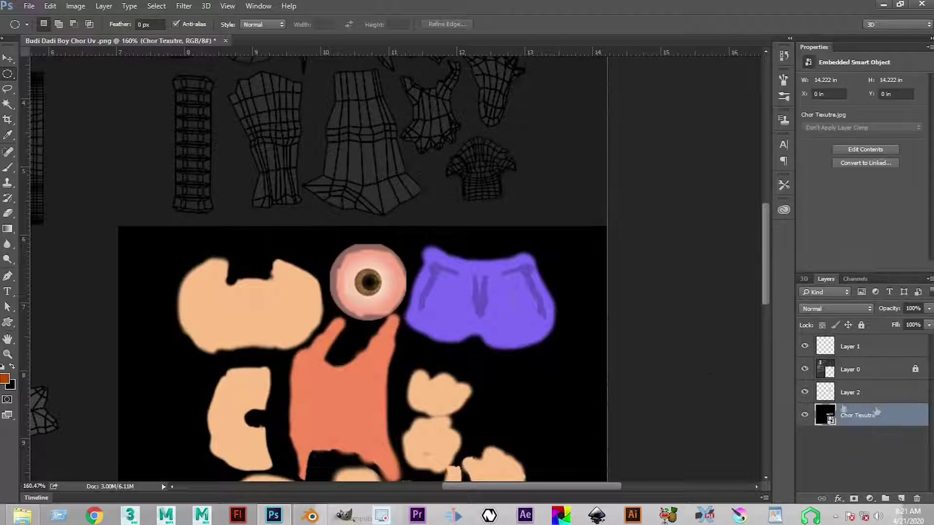
Step: Set the fill of Layer 2, the cut-out eye, to 100%
key("v")
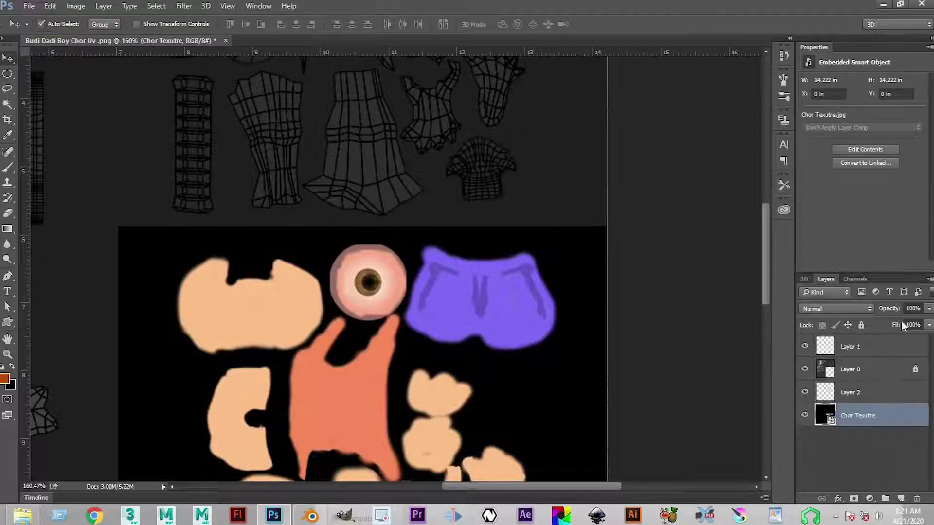
left_click(861, 394)
left_click_drag(912, 340, 931, 339)
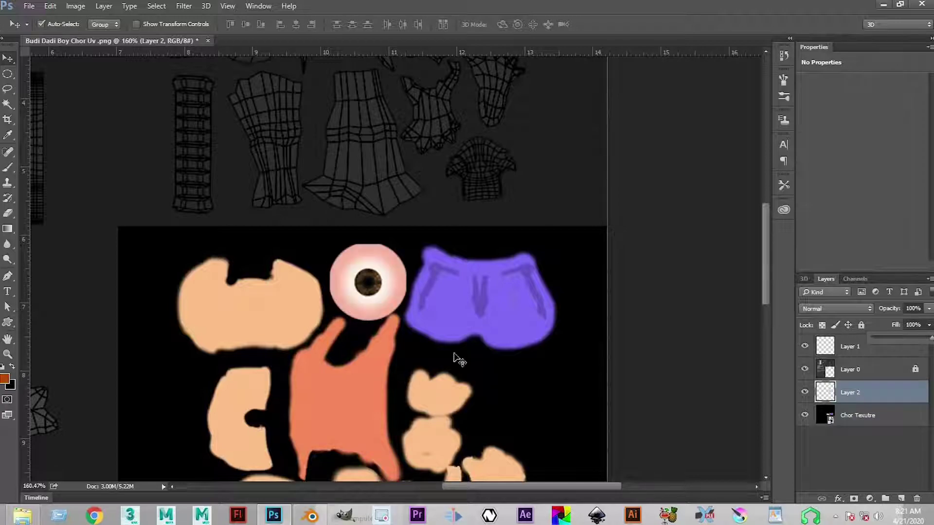
Step: Duplicate the Layer 2 eye onto the round eye island of the UV layout above the Chor texture, nudging the copy to centre it on the wireframe
scroll(402, 336, "down", 4)
scroll(496, 349, "down", 4)
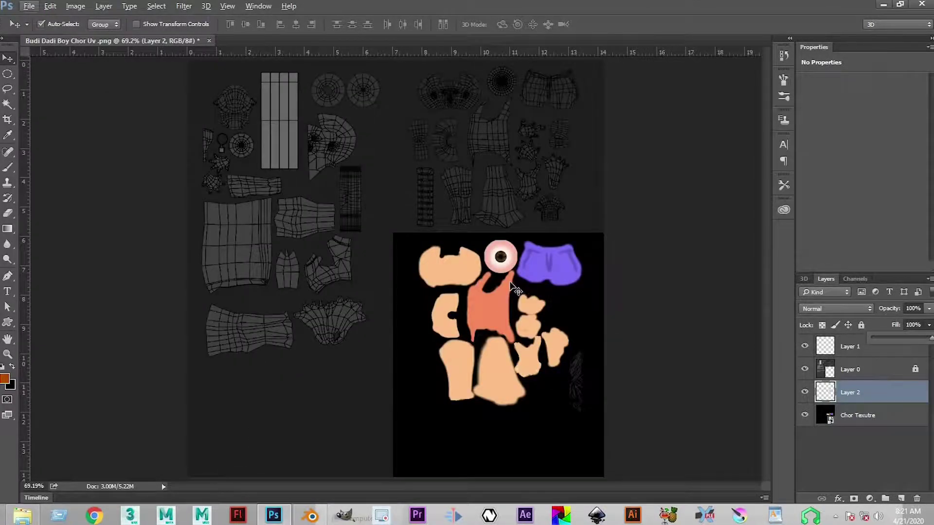
scroll(516, 290, "up", 4)
left_click_drag(532, 271, 453, 120)
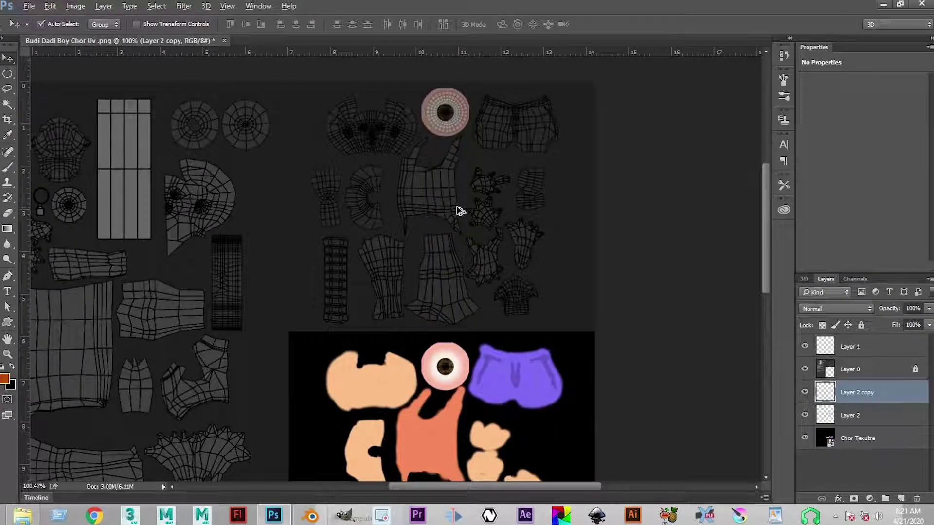
scroll(460, 210, "up", 1)
scroll(498, 213, "up", 3)
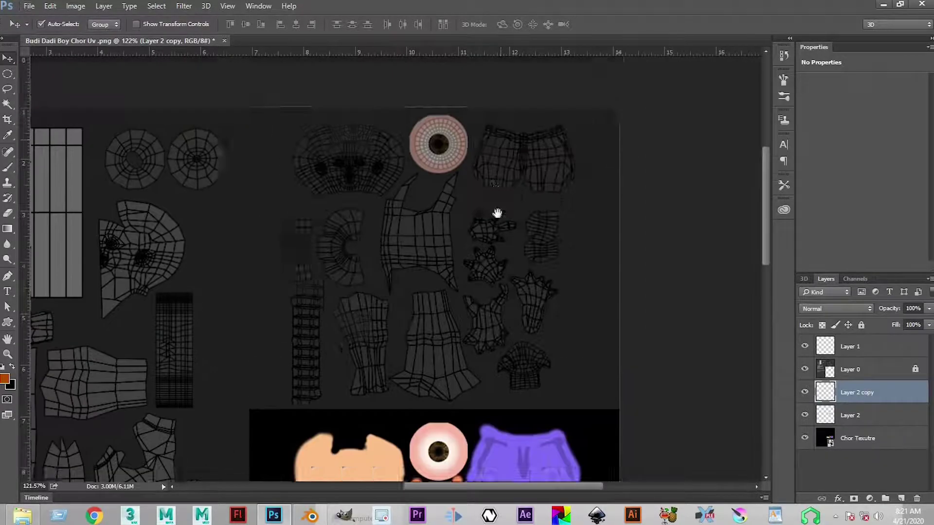
scroll(459, 194, "up", 5)
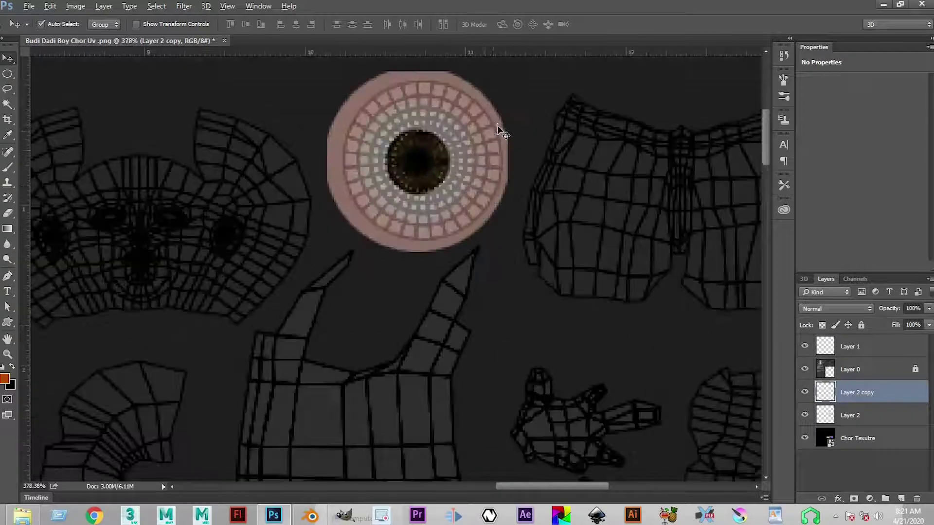
key("Right")
key("Right")
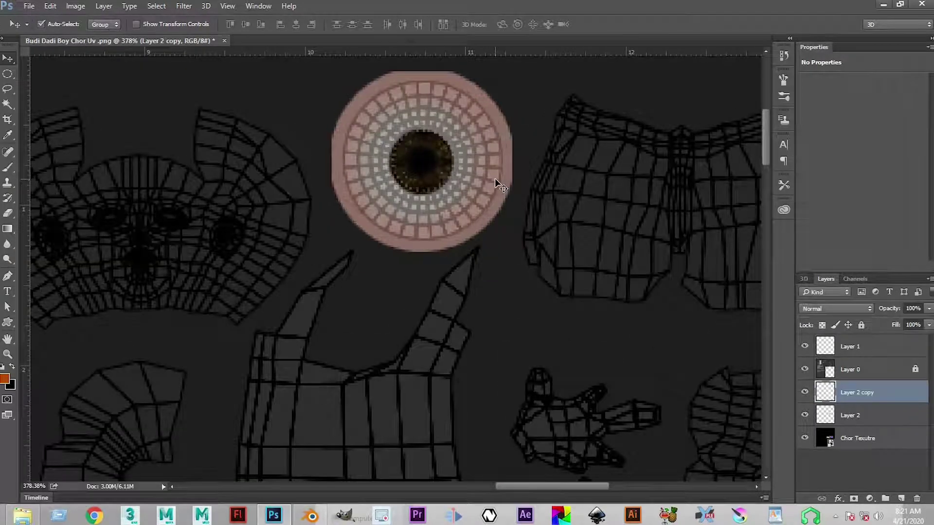
key("Up")
key("Up")
Step: Unlock the UV wireframe layer, Layer 0, reduce its fill to 28%, and lock it again
key("alt+bracketright")
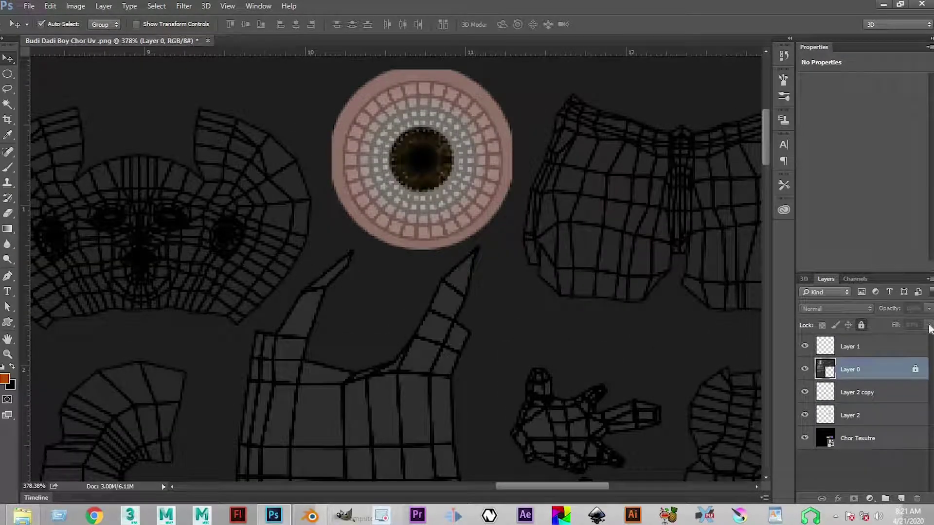
left_click(862, 325)
left_click_drag(928, 325, 889, 342)
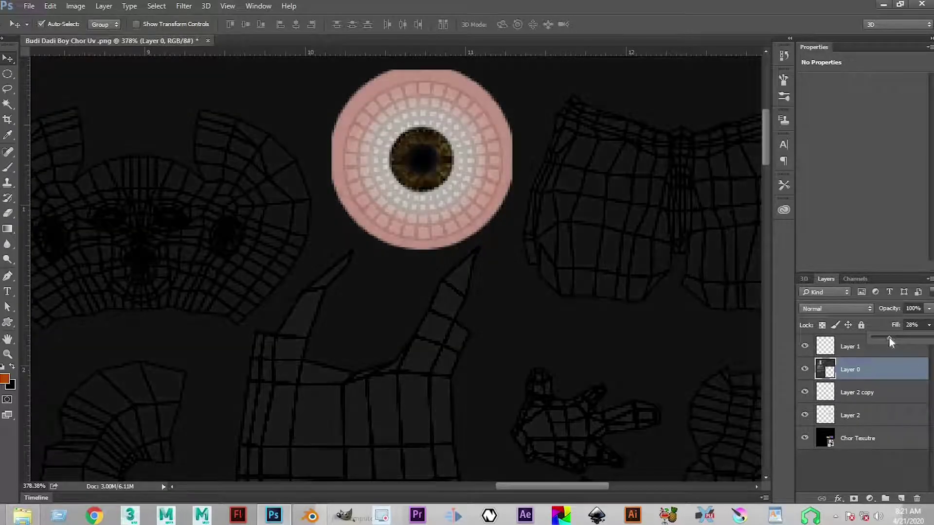
left_click(862, 325)
Step: Add a new empty layer above Layer 0 and name it Boy Texture
scroll(538, 304, "down", 6)
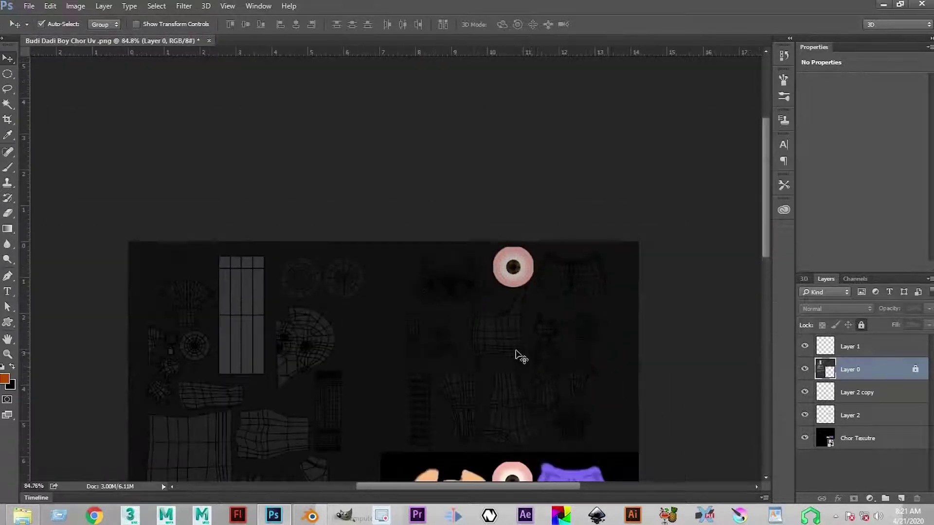
scroll(553, 364, "up", 4)
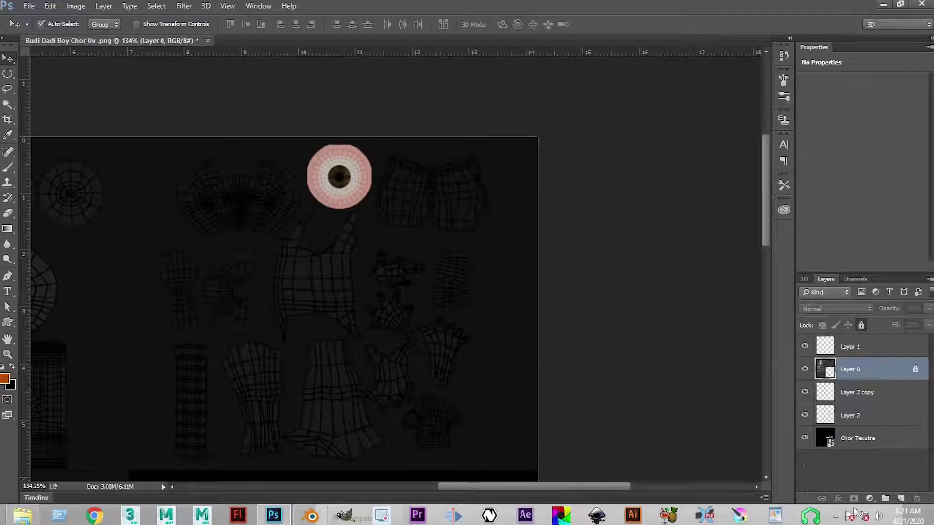
left_click(900, 499)
double_click(850, 370)
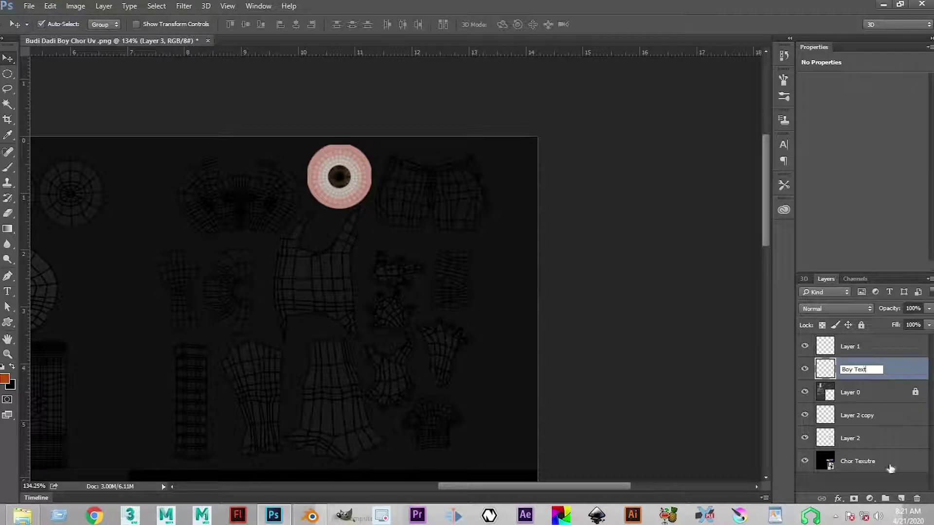
key("Return")
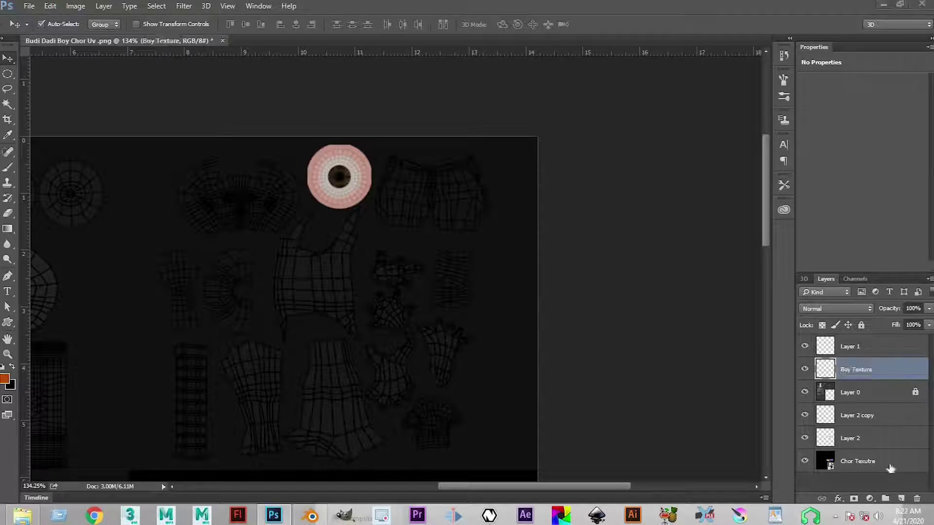
Step: Put the Boy Texture layer in a new group and move the Layer 2 copy eye layer into that group
key("ctrl+g")
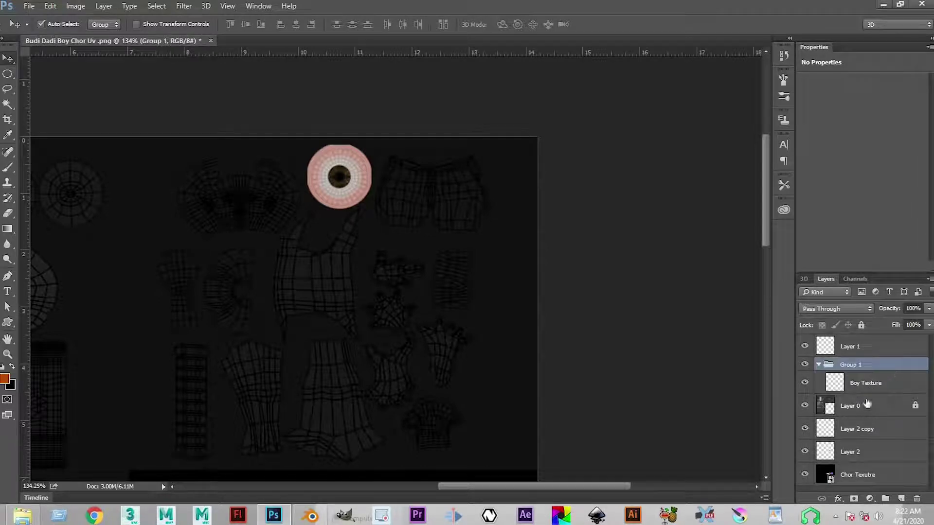
left_click(874, 385)
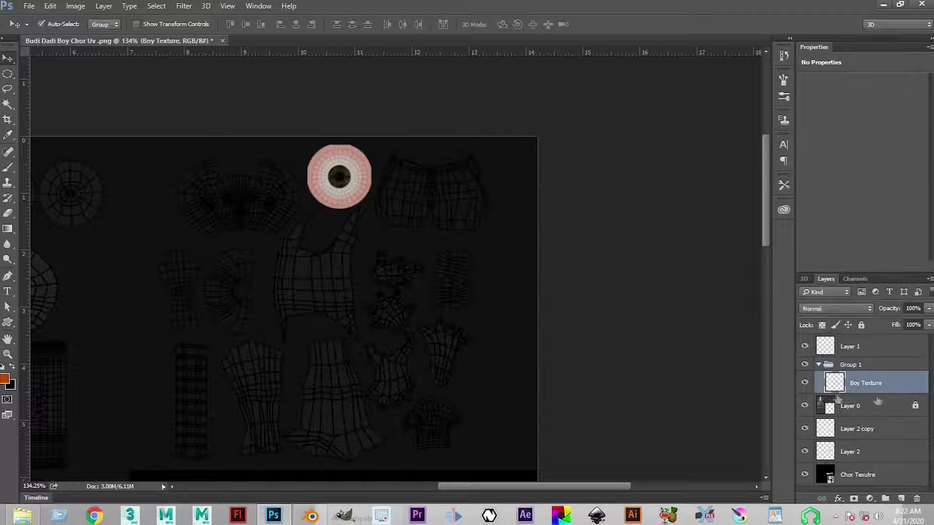
left_click(873, 435)
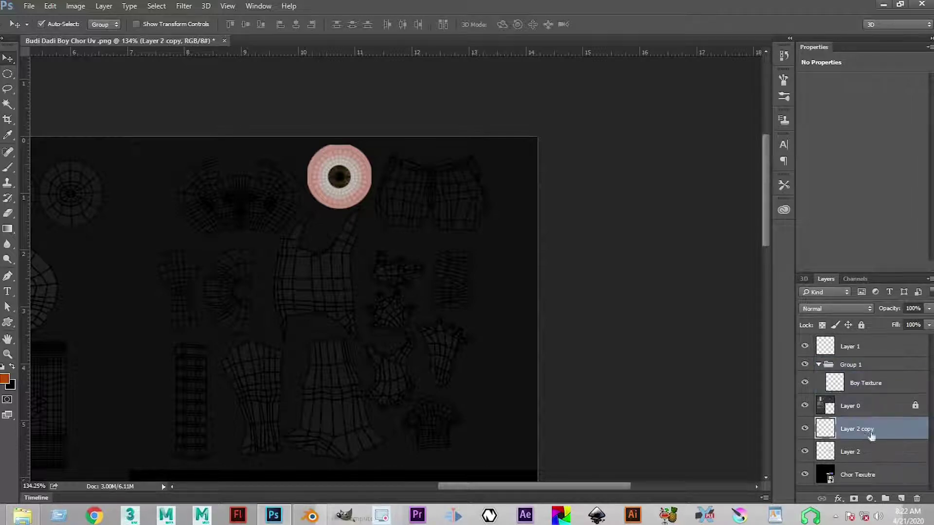
left_click(805, 429)
left_click(805, 429)
left_click_drag(848, 430, 822, 384)
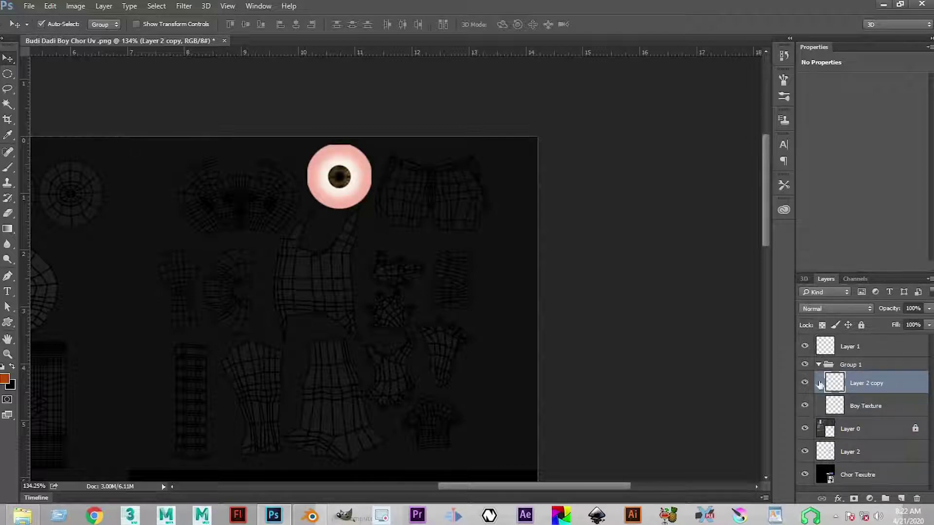
left_click(818, 364)
Step: Rename the group holding the Boy Texture and eye copy layers as Boy
left_click(847, 429)
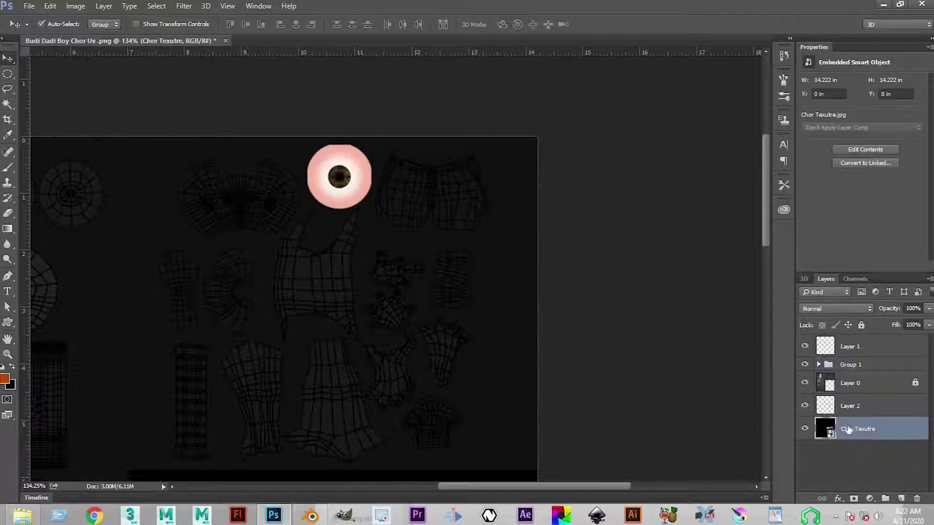
double_click(852, 368)
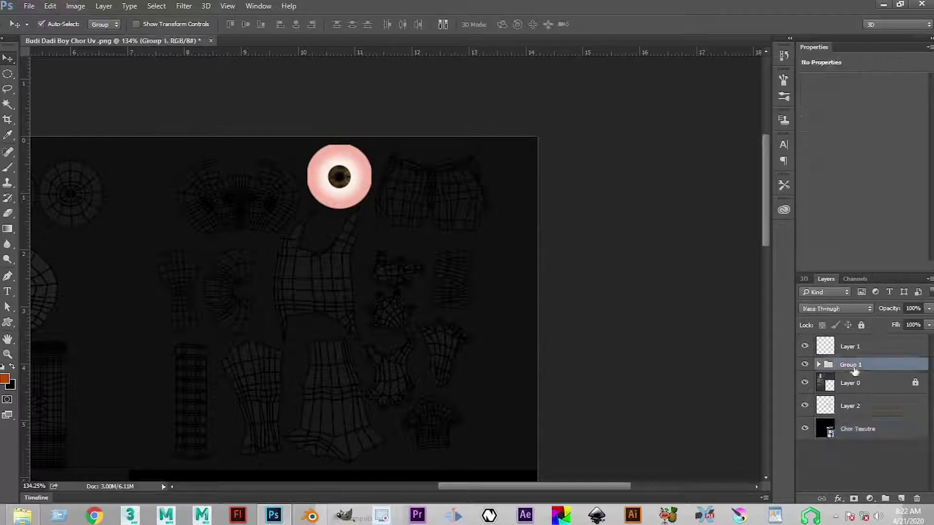
type("Boy")
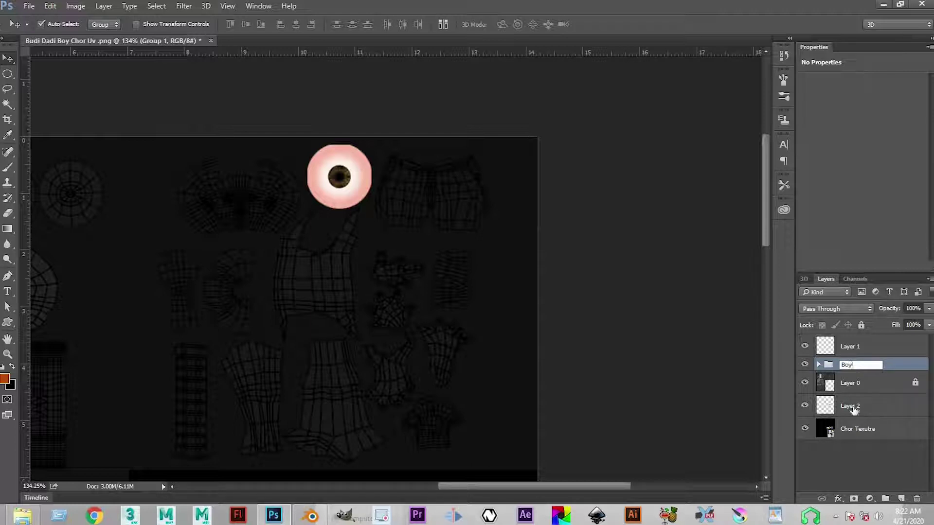
key("Return")
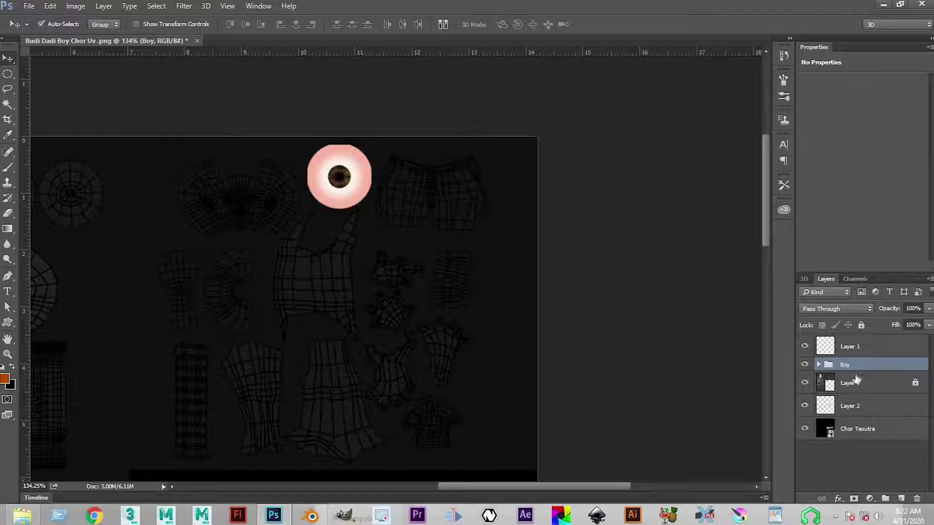
Step: Create a new group named Chor and place the Chor texture smart object inside it
left_click(855, 431)
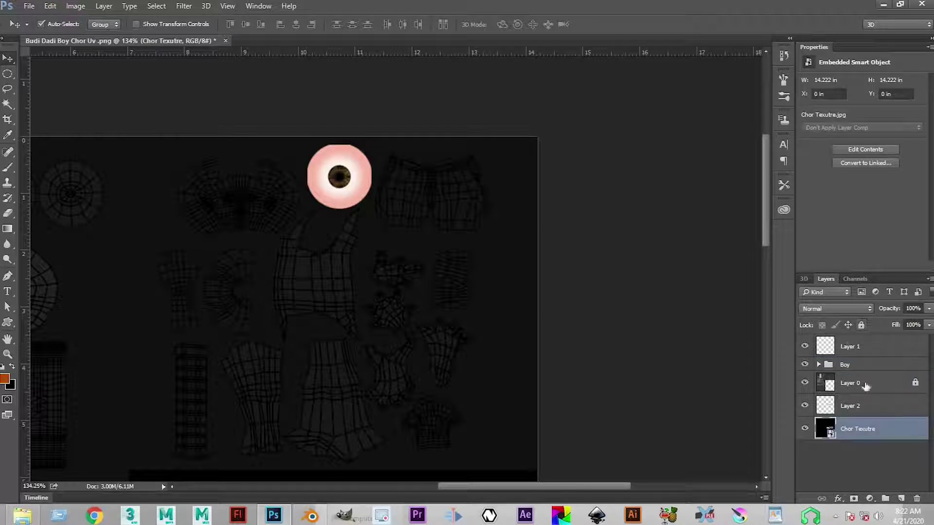
left_click(886, 498)
left_click_drag(856, 444, 860, 426)
double_click(851, 424)
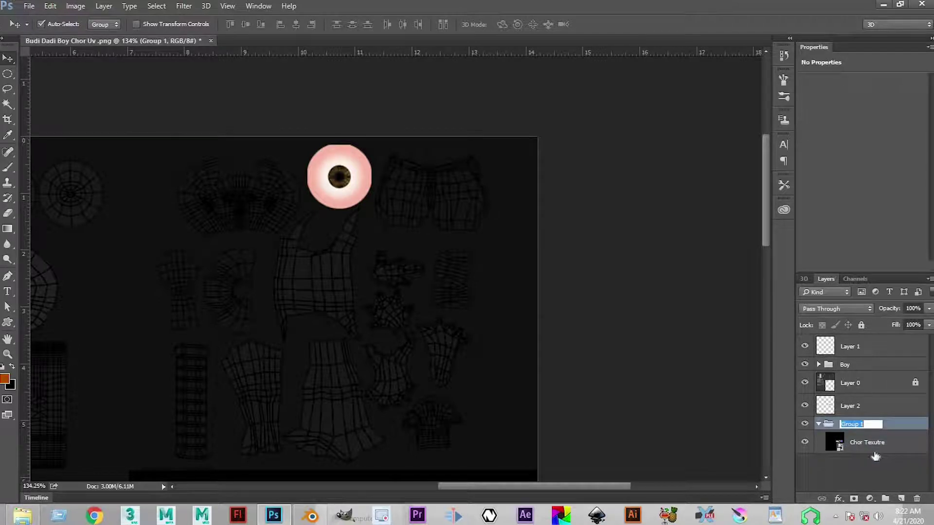
type("c")
key("Return")
Step: Collapse the Chor group and lock it completely
left_click(858, 456)
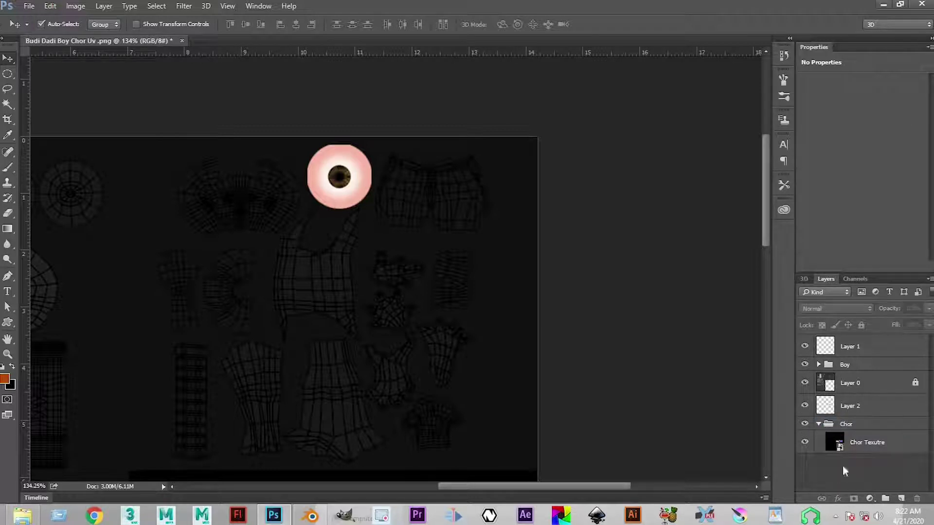
left_click(818, 424)
left_click(867, 425)
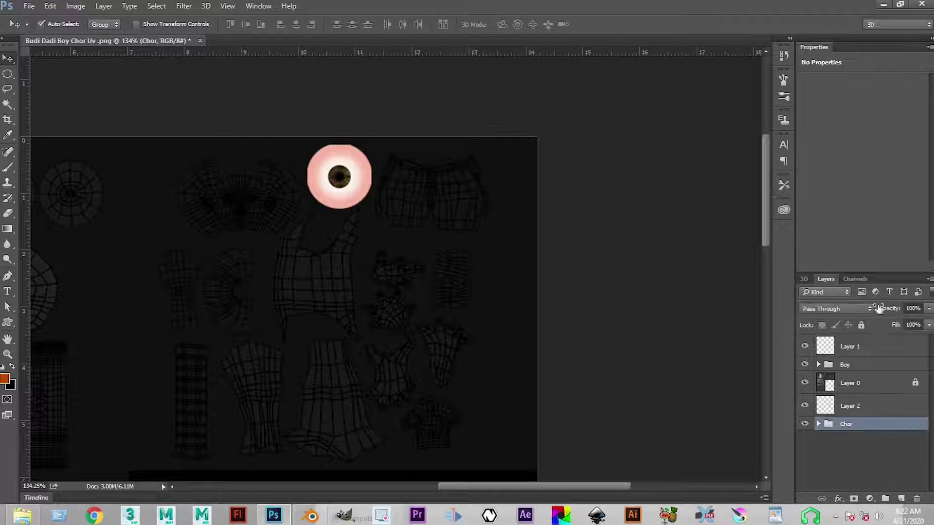
left_click(861, 325)
Step: Move the Boy group below the UV wireframe layer, Layer 0, in the layer order
scroll(486, 331, "down", 3)
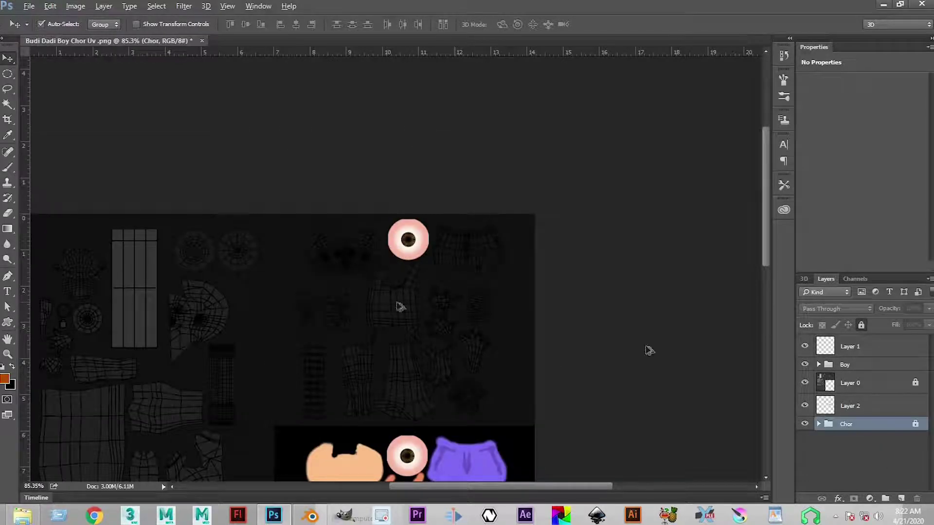
left_click(849, 365)
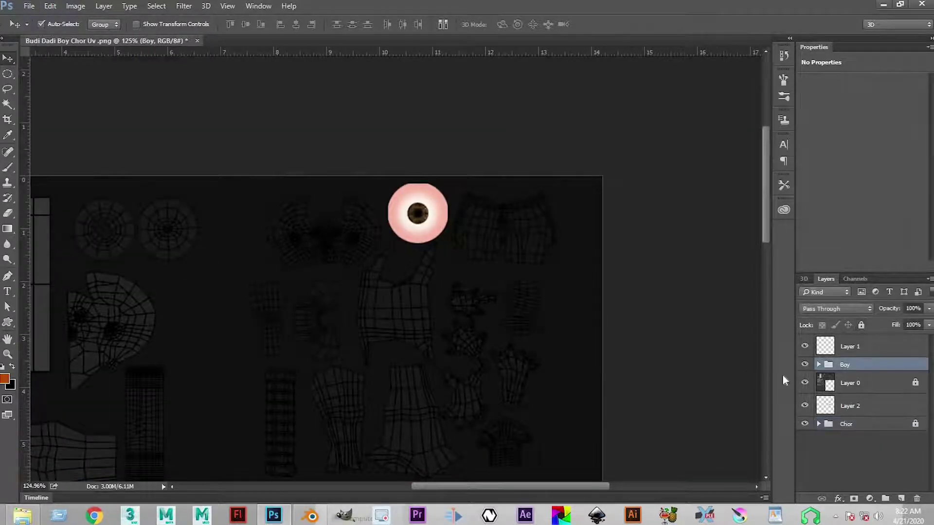
left_click(819, 365)
left_click(819, 365)
left_click_drag(854, 370, 854, 394)
left_click_drag(522, 267, 514, 270)
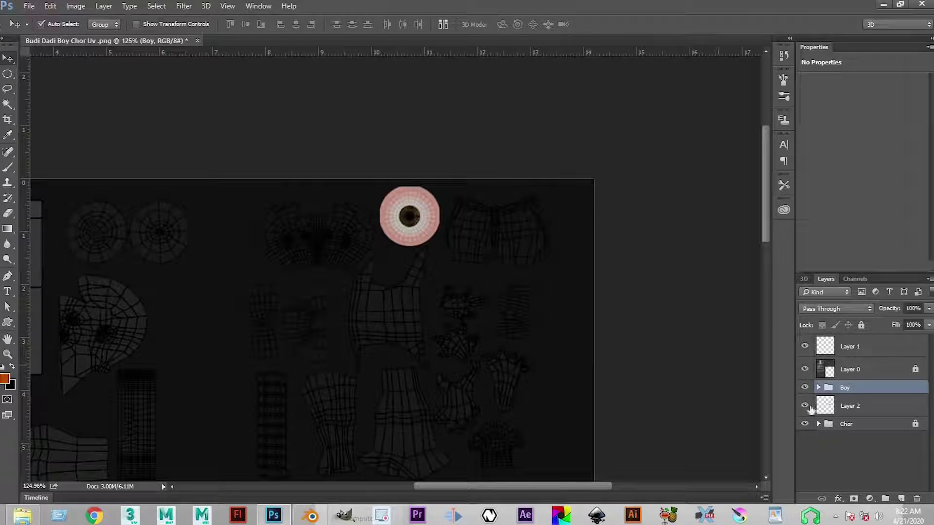
Step: Expand the Boy group and toggle the visibility of Layer 2 copy and Layer 2 to check which eye each one holds
scroll(517, 285, "up", 4)
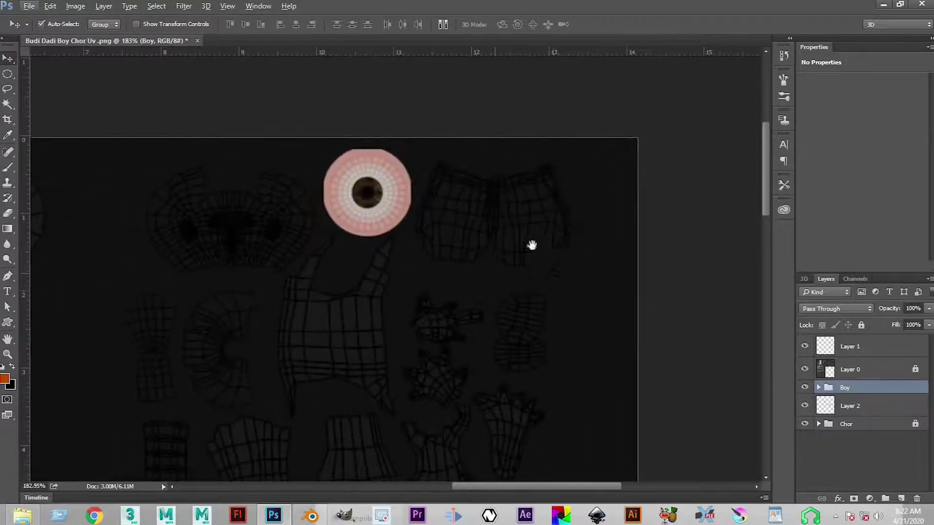
key("p")
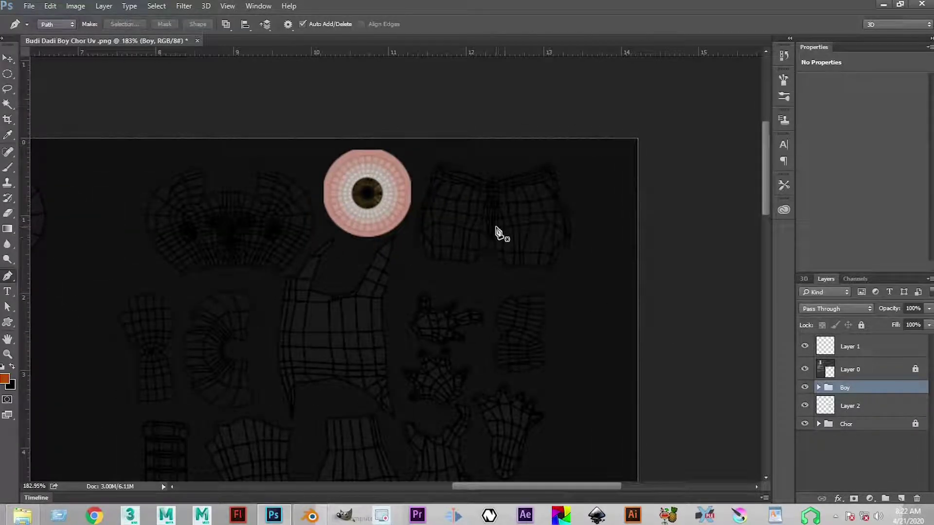
left_click(819, 387)
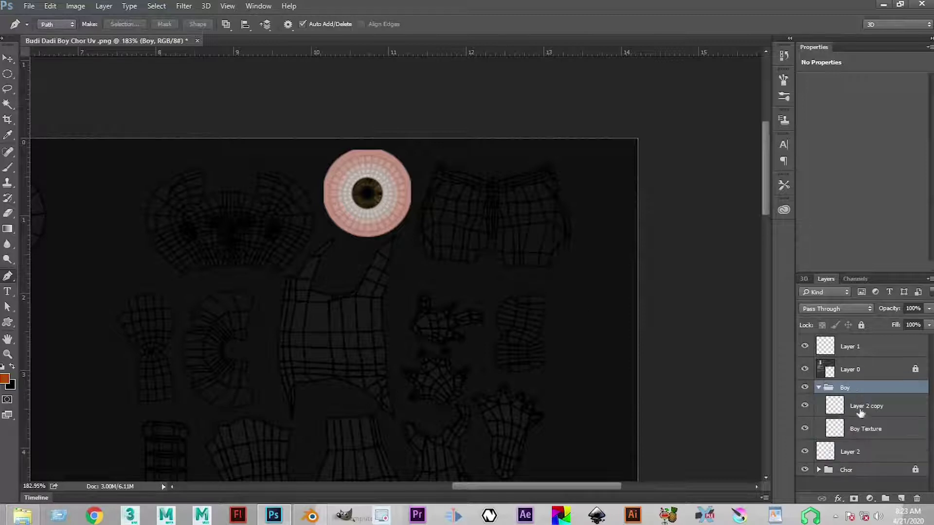
left_click(866, 406)
left_click(804, 405)
scroll(462, 346, "down", 3)
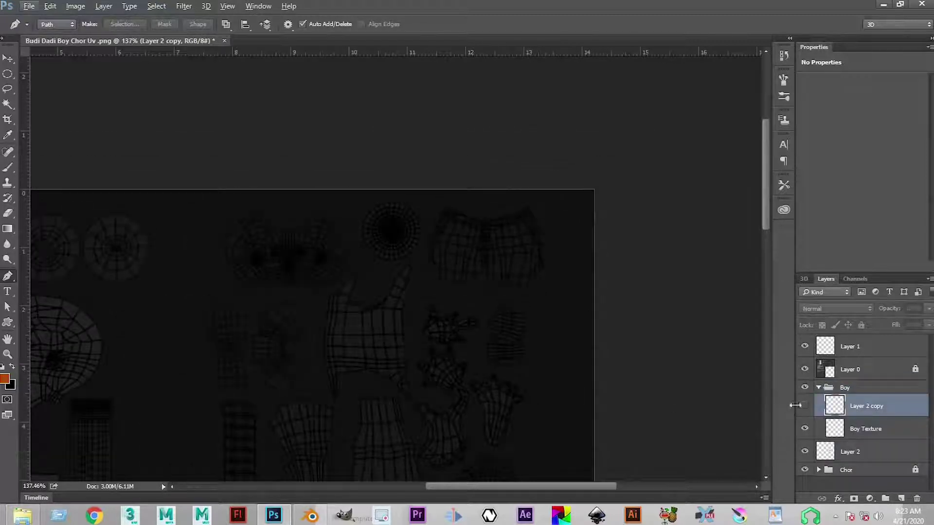
left_click(804, 406)
left_click(846, 388)
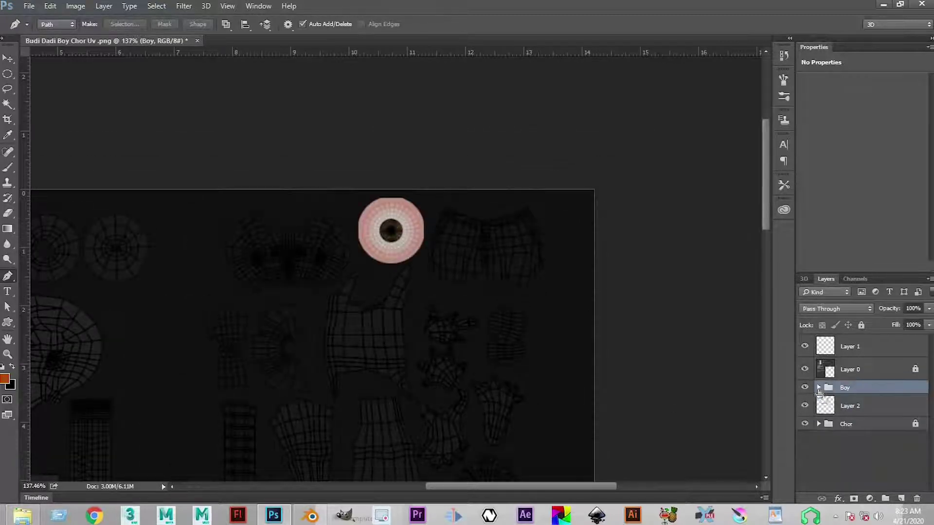
left_click(850, 453)
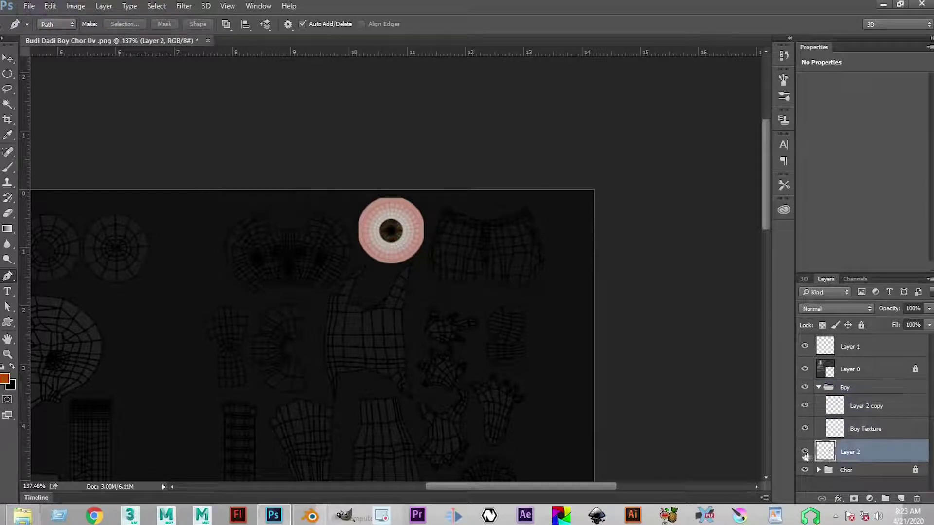
left_click(803, 454)
left_click(802, 453)
scroll(471, 314, "down", 10)
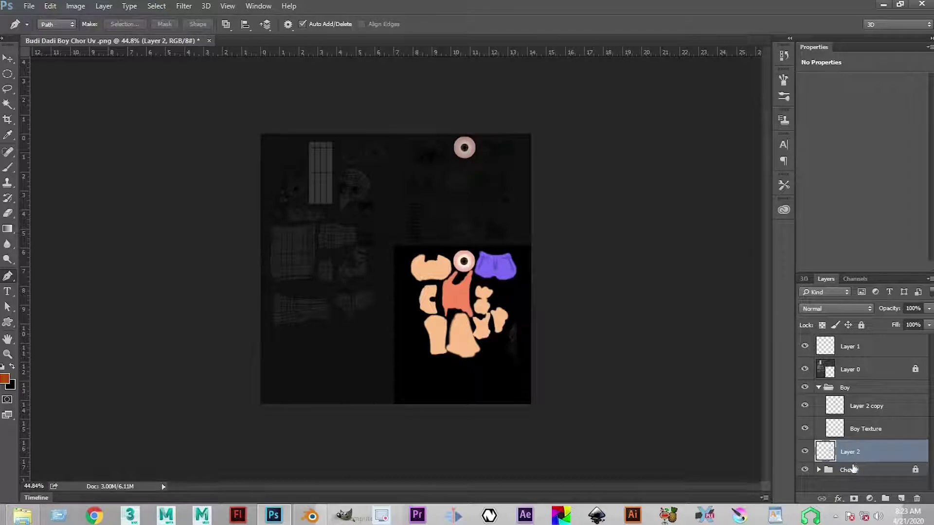
Step: Move Layer 2 into the Chor group and toggle the group's visibility to check what it contains
left_click_drag(850, 459, 851, 469)
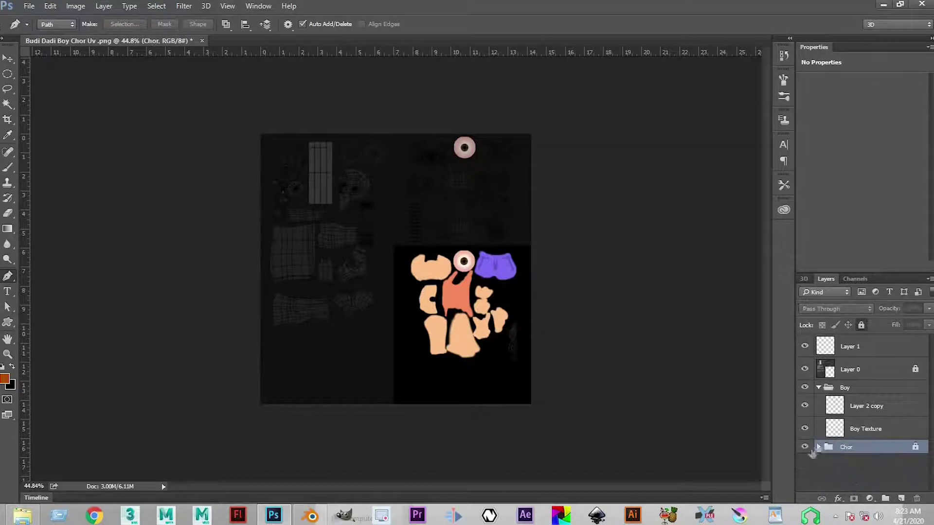
scroll(548, 294, "up", 4)
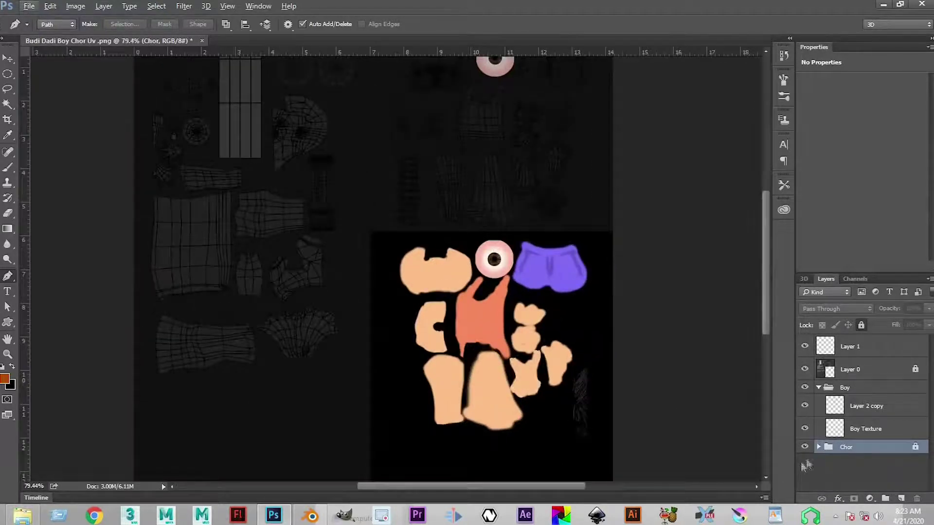
left_click(804, 447)
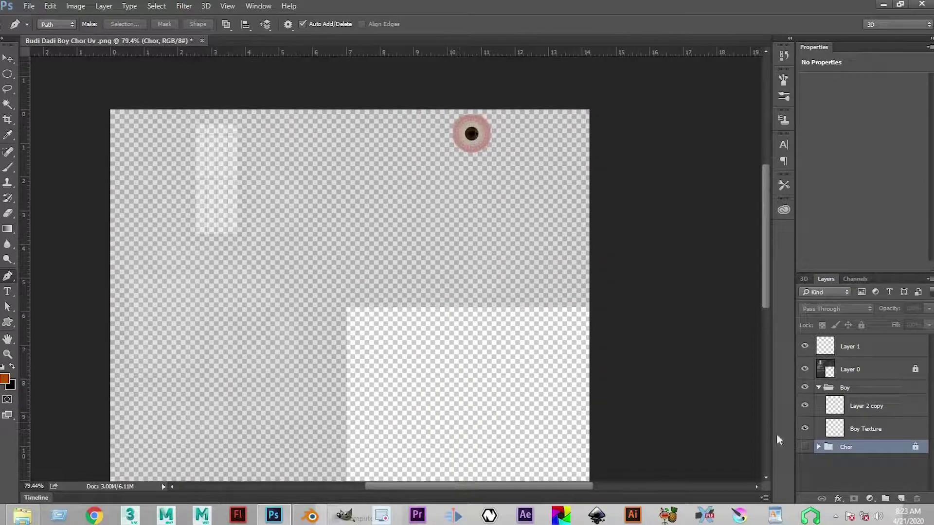
left_click(804, 447)
Step: Create a new layer at the top of the Boy group and rename it Lungi
scroll(492, 262, "up", 4)
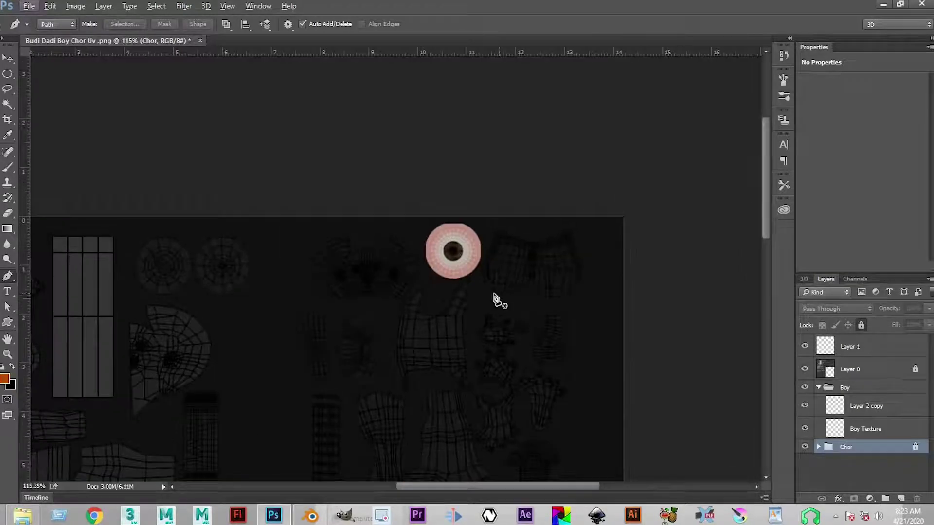
scroll(512, 320, "up", 3)
left_click(856, 388)
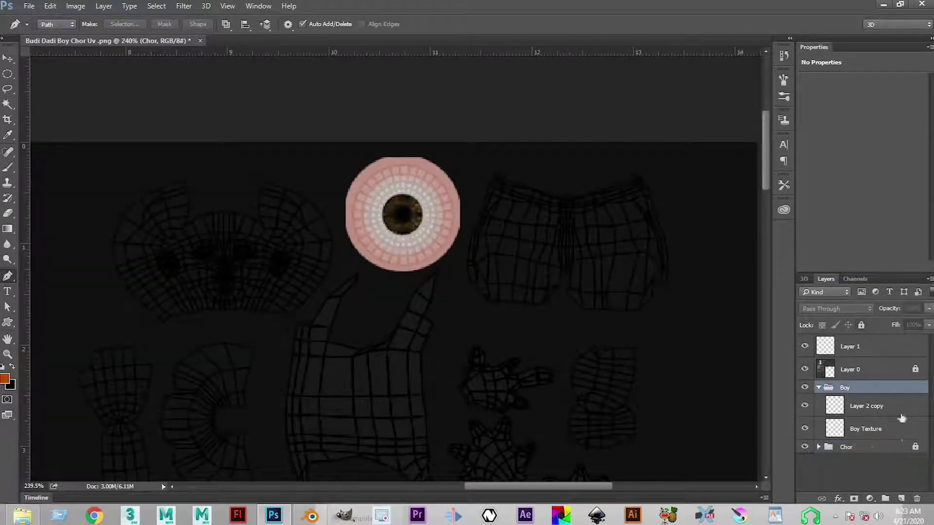
left_click(900, 498)
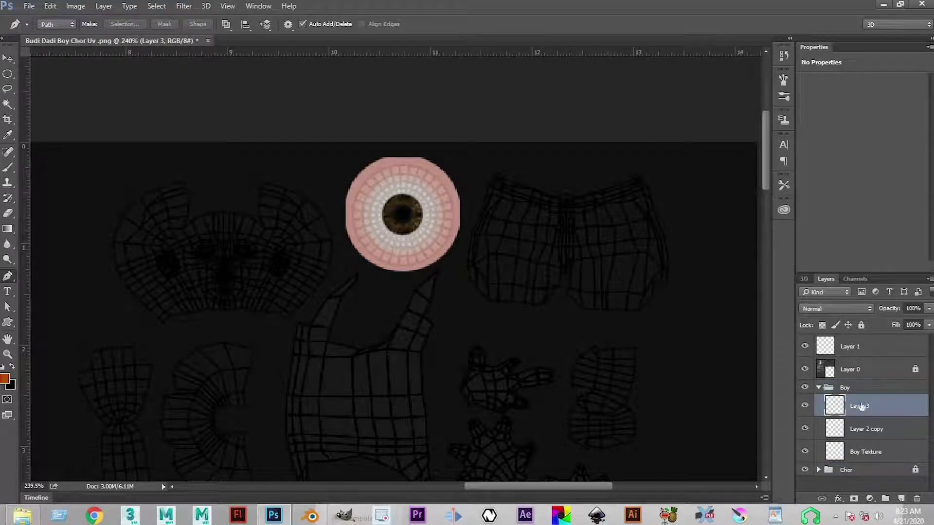
double_click(861, 406)
key("Return")
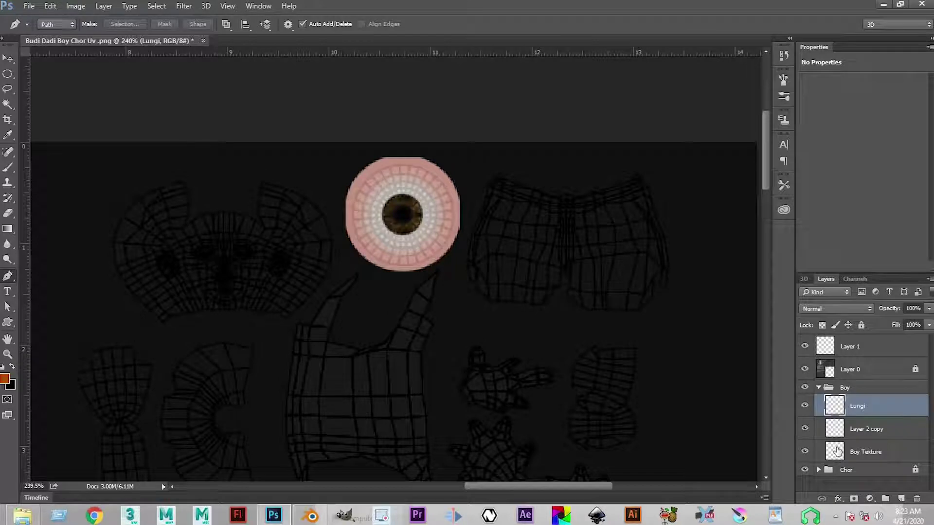
Step: Start a Pen path along the waist of the shorts UV island, curving from its right corner through the centre dip to its left corner
scroll(521, 267, "up", 1)
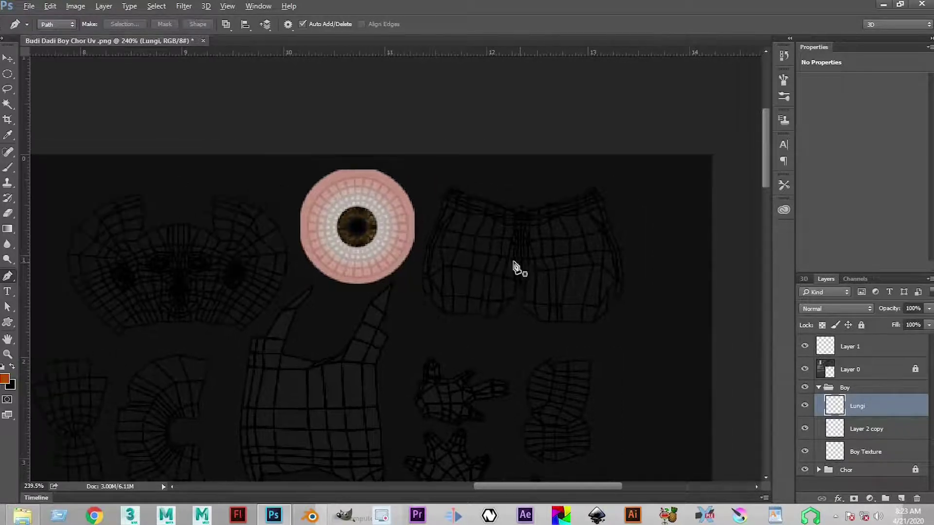
scroll(515, 267, "up", 1)
left_click_drag(544, 208, 503, 222)
left_click(582, 169)
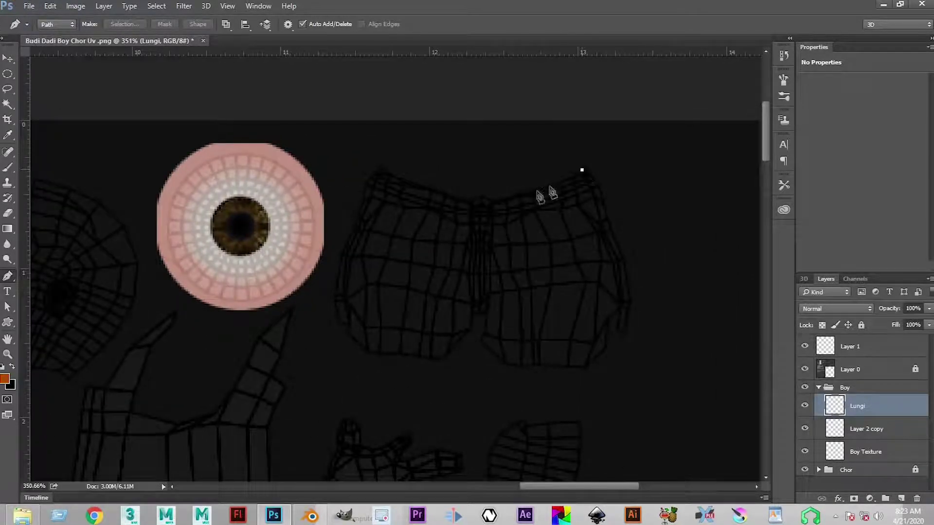
left_click(498, 202)
key("ctrl+z")
left_click_drag(494, 201, 451, 188)
key("ctrl+z")
left_click(481, 192)
left_click(481, 193, "alt")
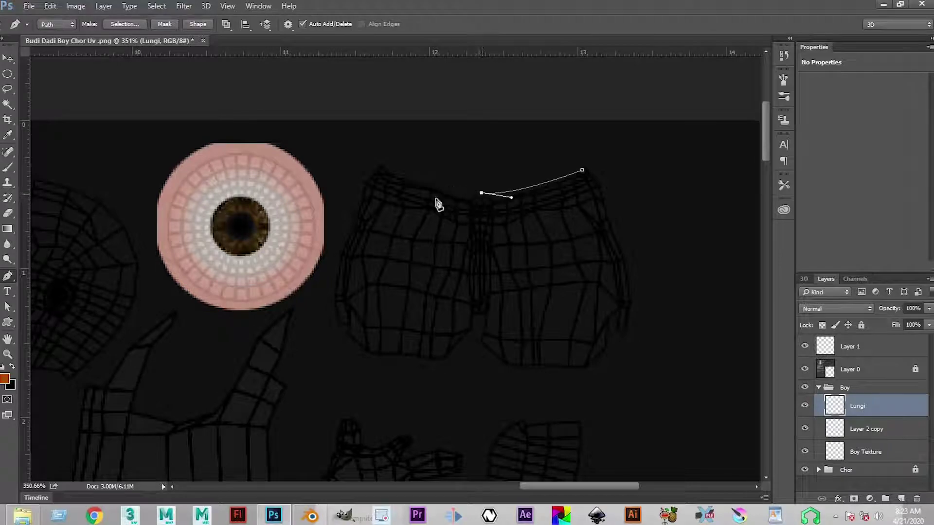
left_click_drag(380, 166, 356, 150)
left_click(380, 166, "alt")
Step: Continue the path in a curve down the left outer side of the shorts and around its lower corner
scroll(375, 166, "up", 5)
scroll(385, 167, "down", 5)
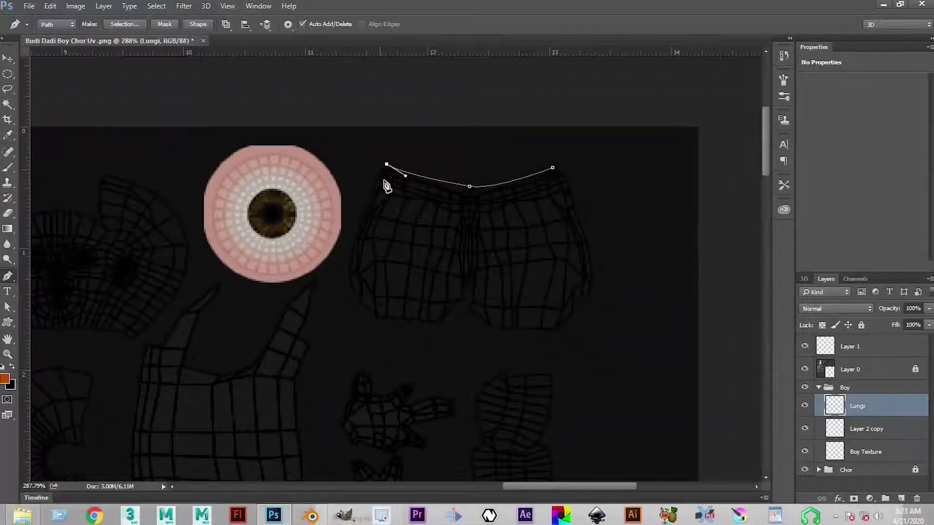
left_click_drag(349, 292, 368, 356)
left_click(349, 293, "alt")
key("ctrl+z")
key("ctrl+z")
key("ctrl+z")
left_click(349, 293, "alt")
left_click(374, 319)
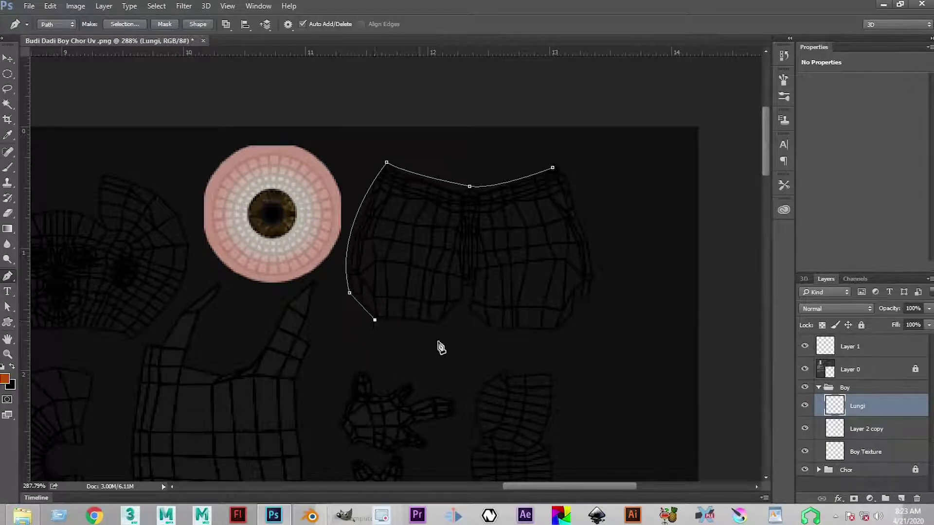
Step: Trace the path along both leg hems of the shorts, including the narrow crotch notch between them
left_click(438, 324)
left_click(463, 302)
left_click(465, 288)
left_click(469, 311)
left_click(495, 330)
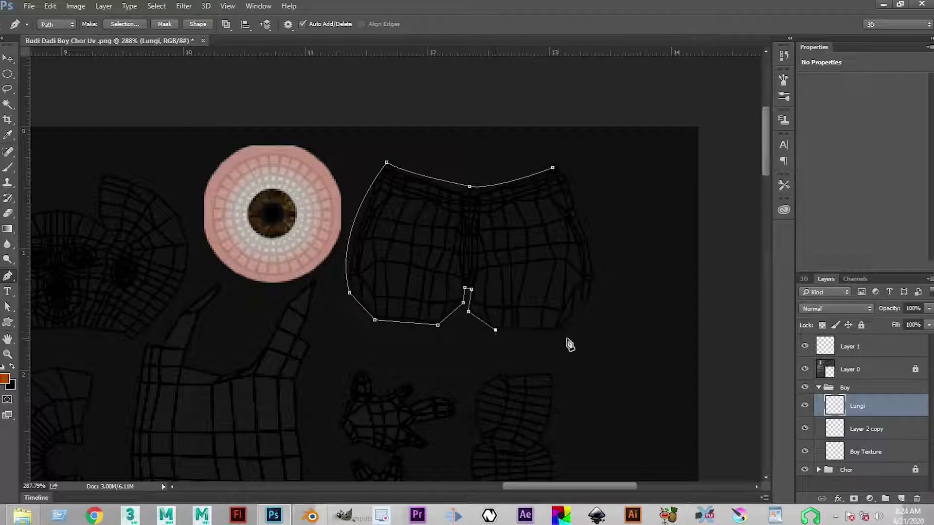
left_click(559, 331)
left_click(577, 314)
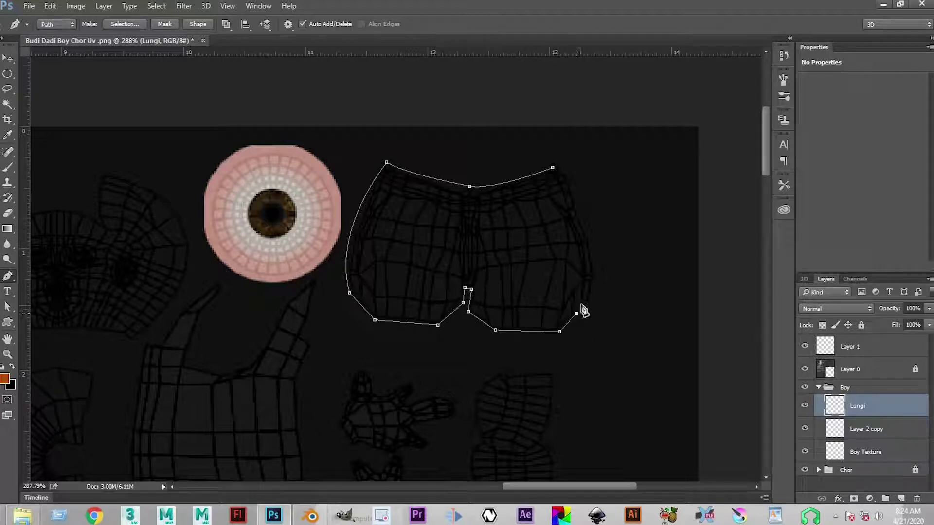
Step: Close the shorts path with a curve up the right outer side and convert it to a selection
left_click(590, 303)
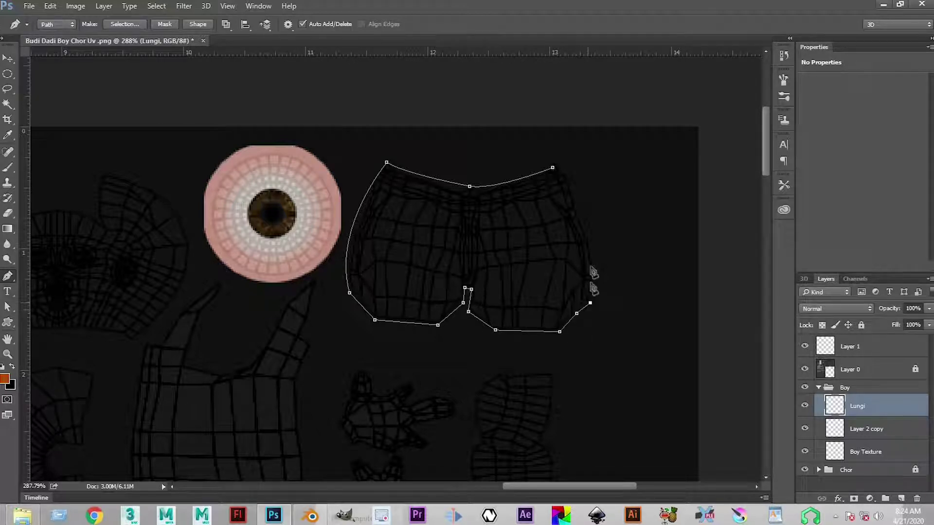
left_click_drag(559, 164, 502, 75)
left_click(560, 165)
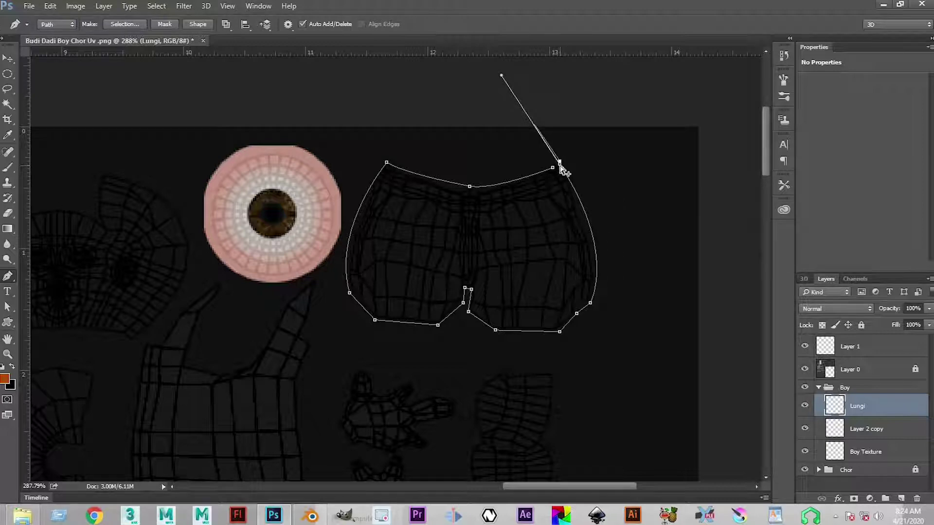
left_click(559, 165)
key("ctrl+Return")
Step: Sample the purple of the painted Chor shorts as the foreground colour
left_click_drag(405, 302, 293, 125)
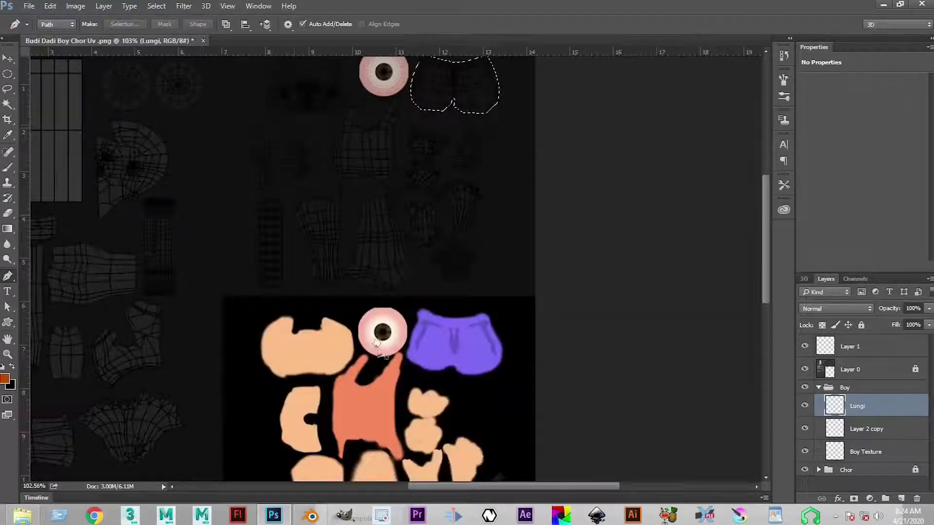
key("i")
left_click(483, 352)
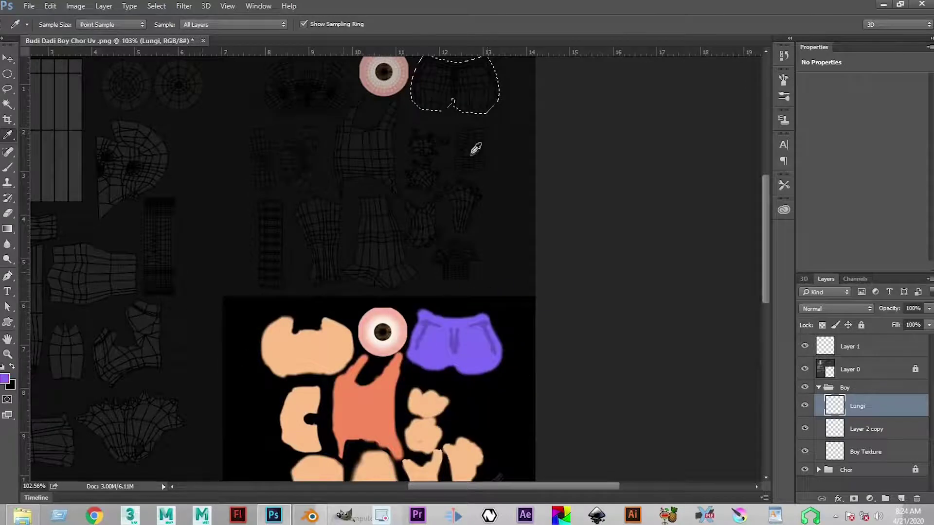
left_click_drag(475, 149, 442, 293)
Step: Fill the shorts selection on the Lungi layer with light grey #adadad and clear the selection
left_click(6, 379)
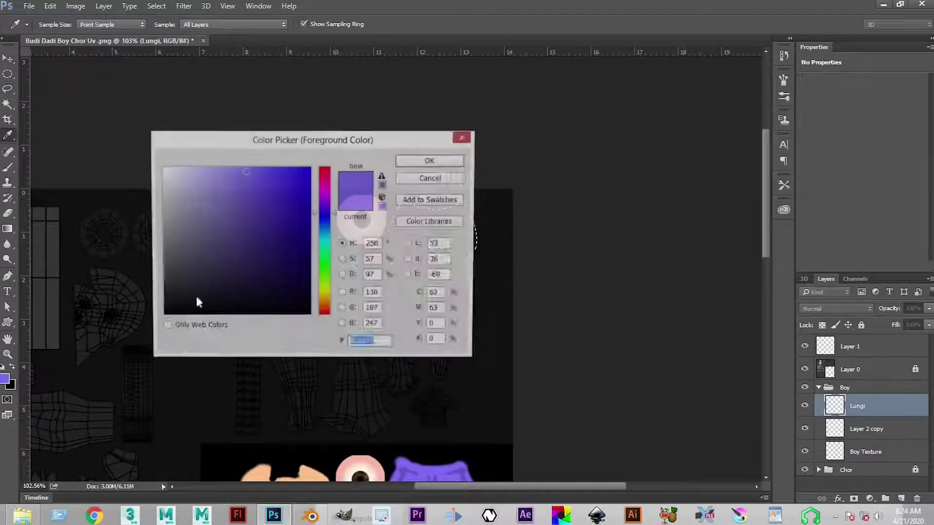
left_click_drag(208, 295, 190, 239)
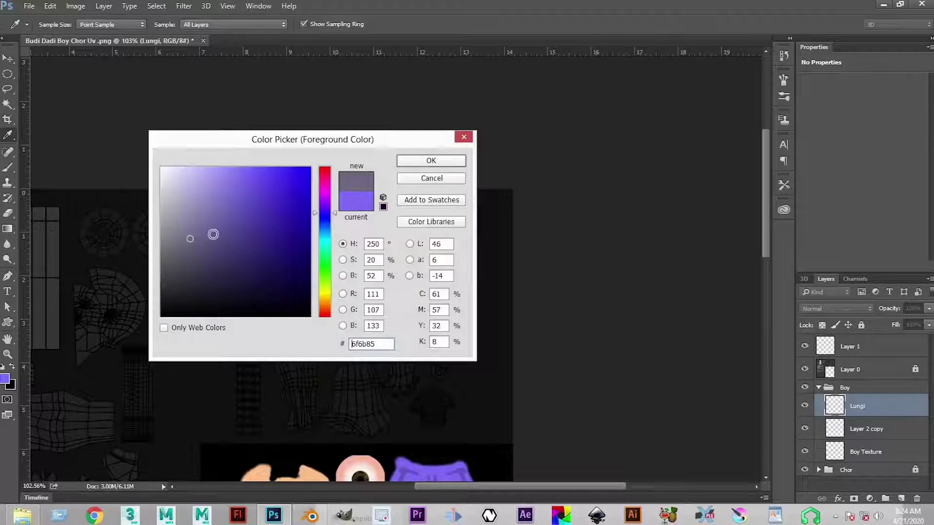
left_click(325, 247)
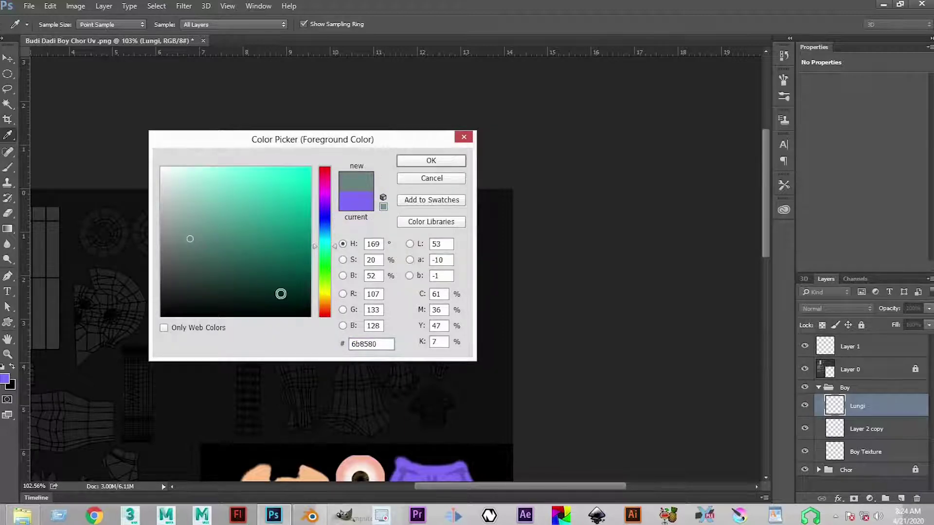
left_click_drag(190, 238, 167, 238)
left_click_drag(158, 216, 152, 216)
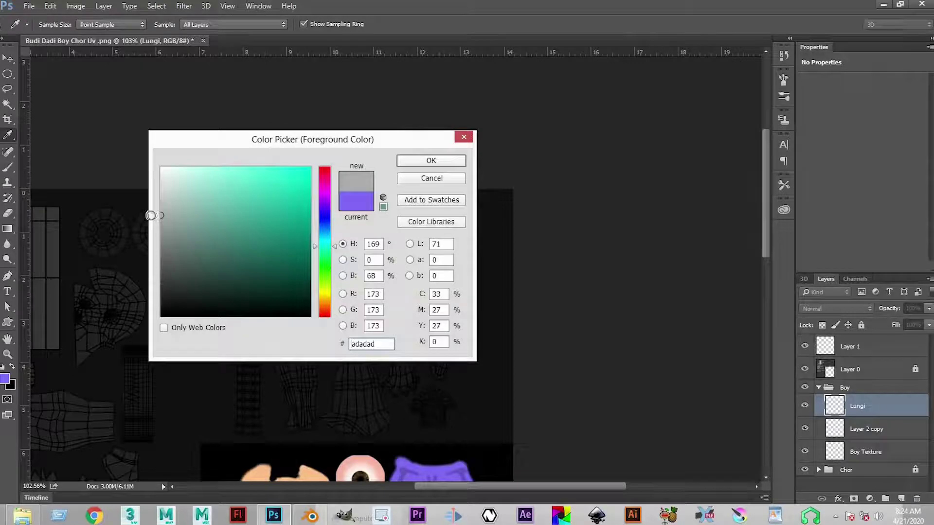
left_click(446, 165)
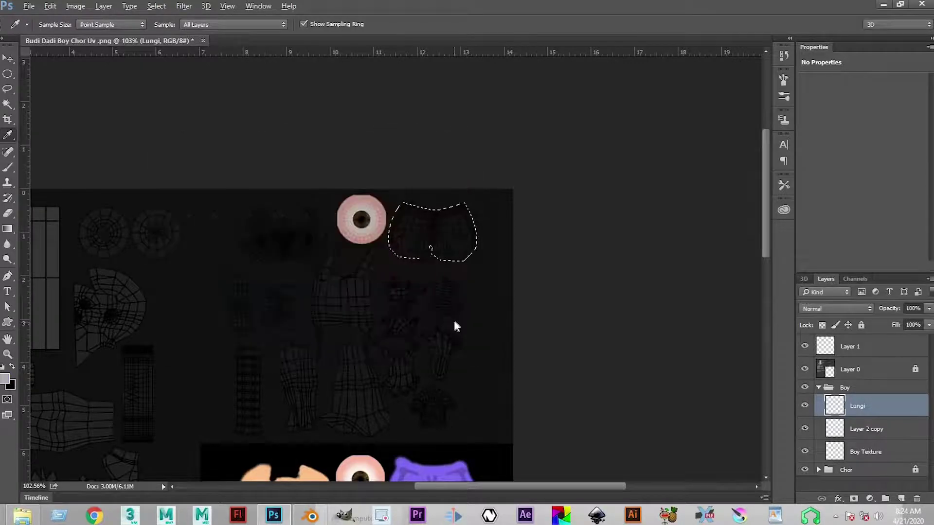
key("alt+BackSpace")
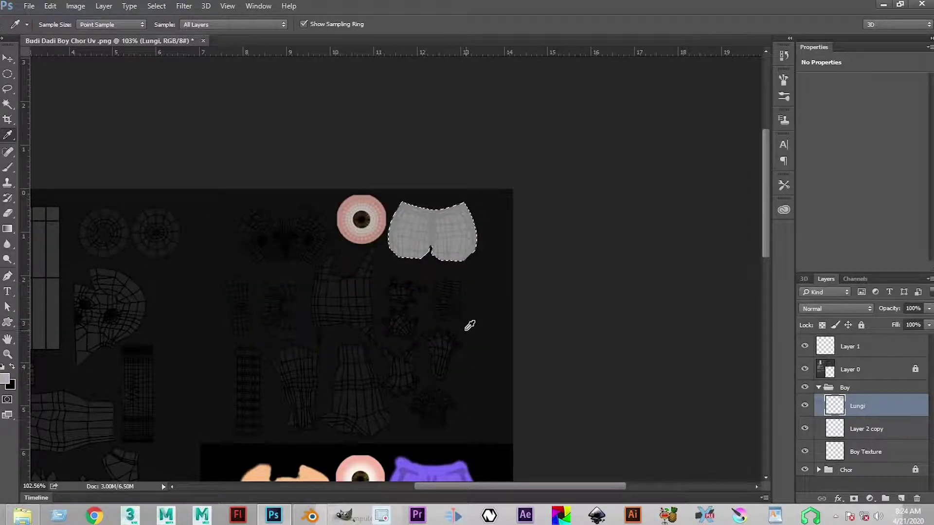
key("ctrl+d")
Step: Start a Pen path on the vest UV island, from the tip of the right shoulder strap down the right side to the lower corner
left_click_drag(490, 272, 543, 228)
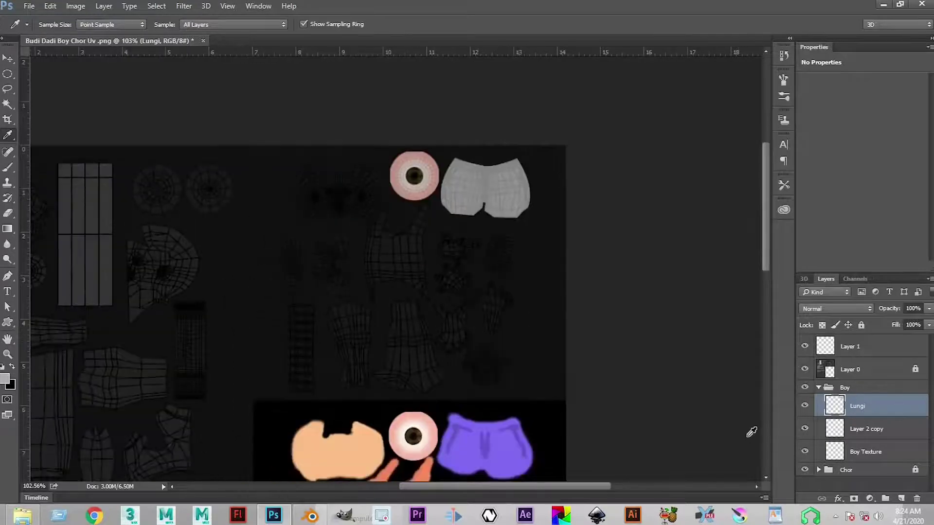
scroll(453, 281, "up", 2)
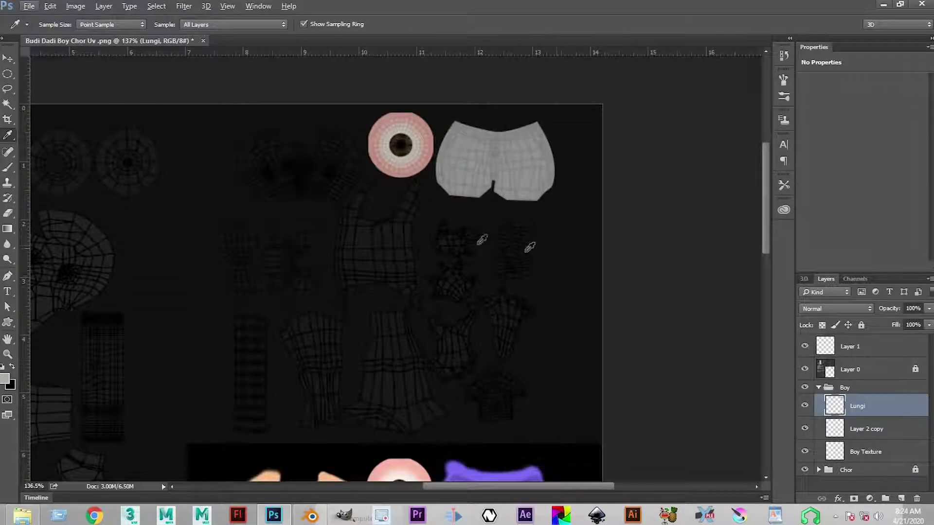
left_click_drag(323, 280, 312, 281)
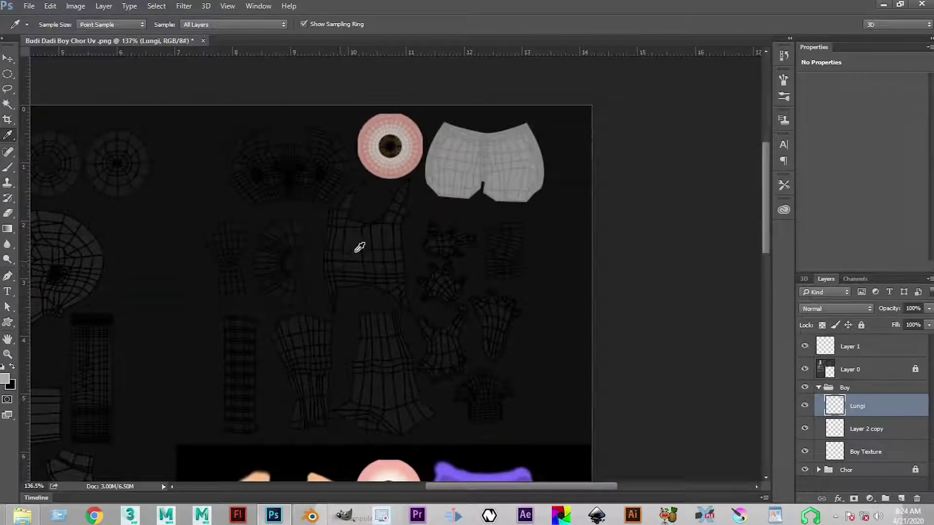
key("p")
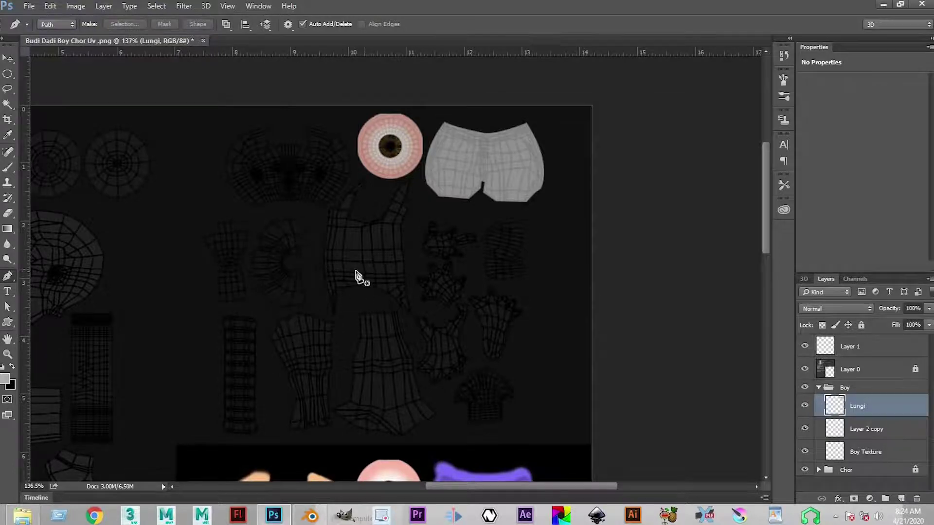
scroll(377, 267, "up", 2)
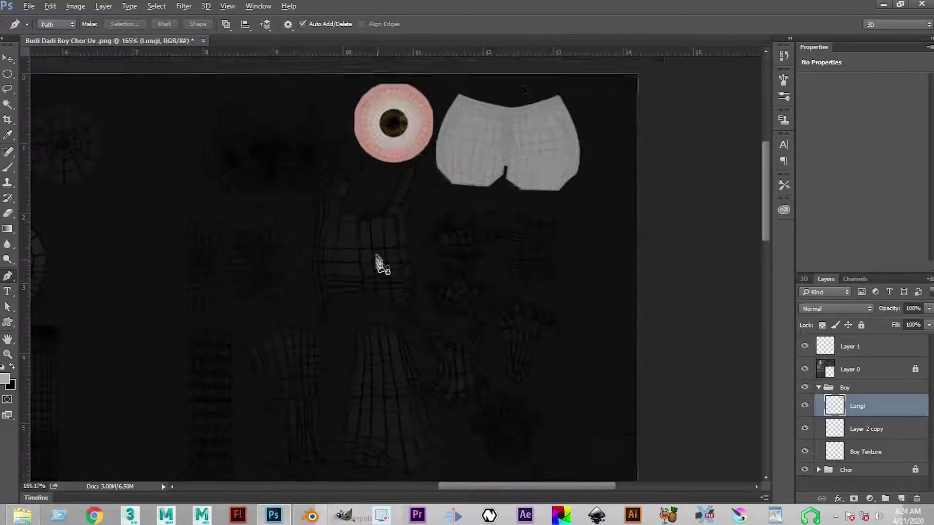
left_click(423, 167)
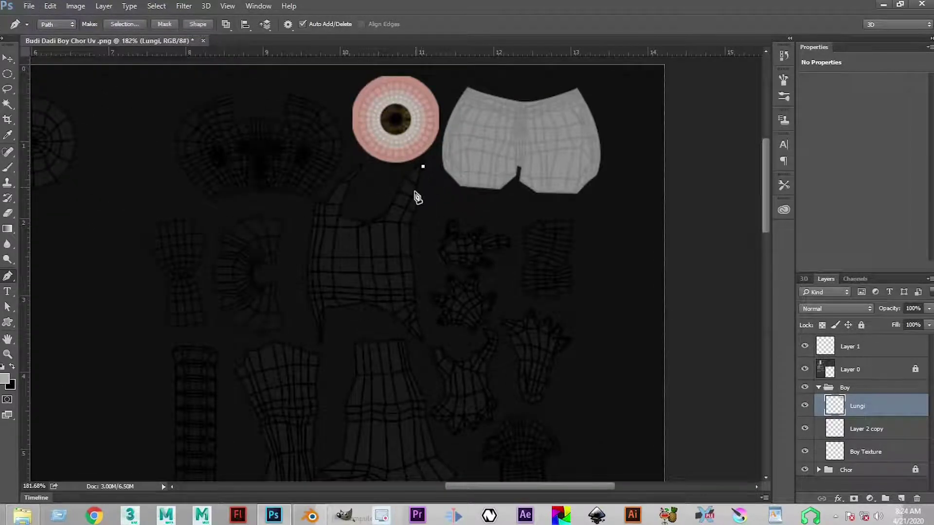
key("ctrl+z")
left_click(426, 165)
left_click(421, 201)
left_click(412, 225)
left_click(421, 313)
left_click(426, 338)
Step: Continue the path along the arched lower edge of the vest to the tip of its left lower corner
left_click(398, 324)
left_click(385, 313)
left_click(364, 307)
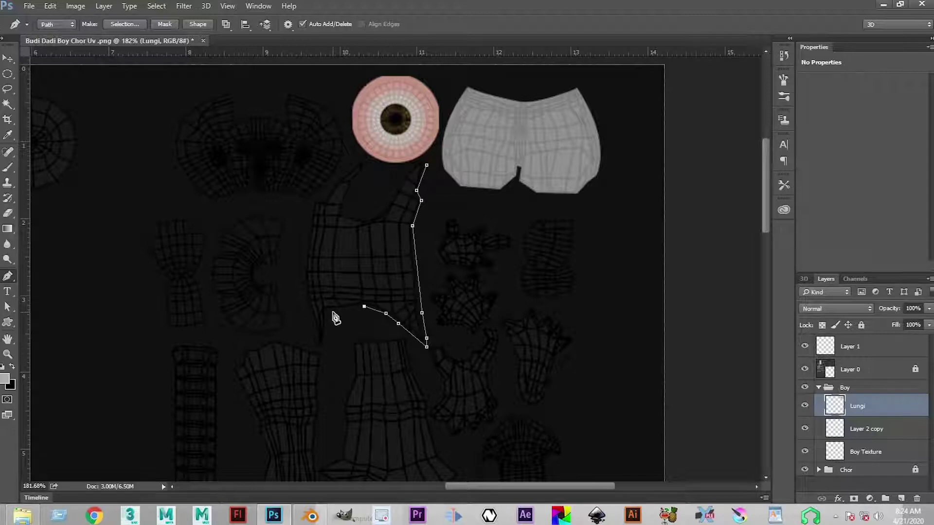
left_click(329, 311)
left_click(320, 347)
left_click(322, 348)
left_click(315, 348)
Step: Trace the vest's left side with a curve up to the shoulder and around the tip of the left strap
left_click_drag(315, 201, 341, 159)
left_click(315, 200, "alt")
left_click(323, 199)
left_click_drag(344, 190, 323, 236)
left_click(331, 222)
left_click(334, 227)
left_click_drag(310, 280, 315, 287)
left_click(338, 224)
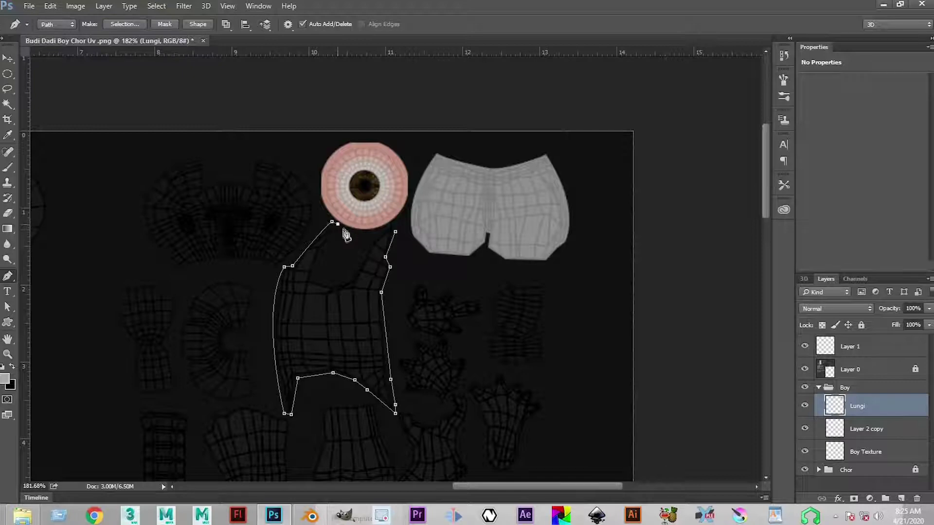
Step: Trace the vest's neckline up to the right strap, close the path and convert it to a selection
left_click(311, 279)
left_click_drag(355, 276, 369, 261)
left_click_drag(385, 227, 400, 218)
left_click(395, 232)
key("ctrl+Return")
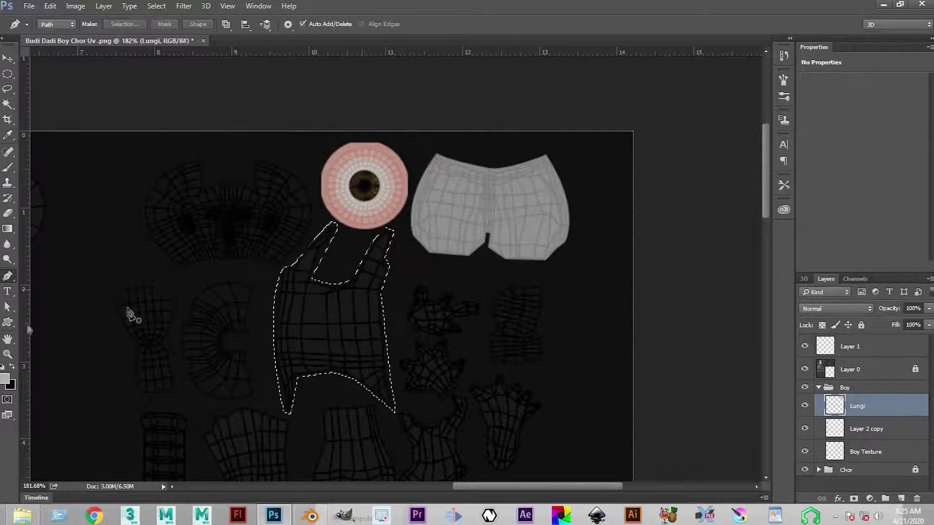
Step: Set the foreground colour to a saturated red with a hue of 350°
key("i")
left_click(329, 259)
left_click(330, 171)
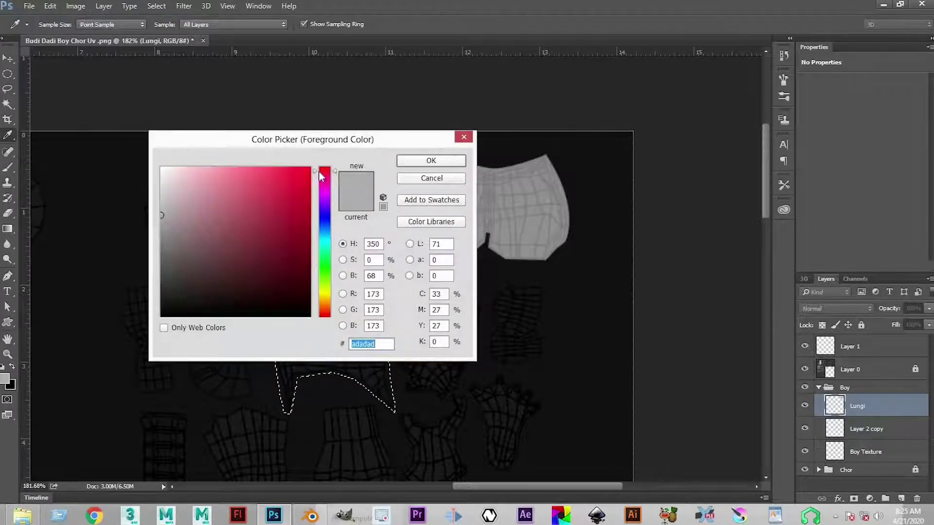
left_click(299, 169)
left_click(417, 163)
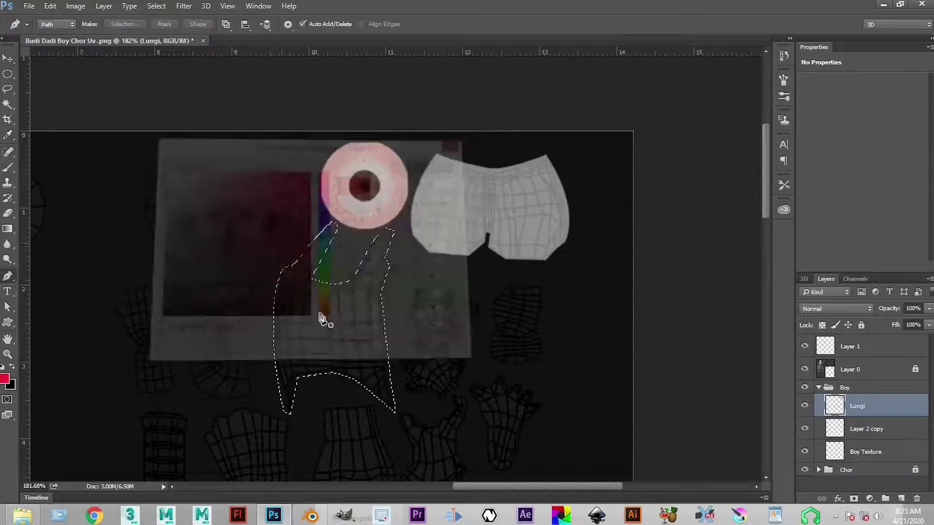
Step: Fill the vest selection on the Lungi layer with the red foreground colour
key("alt+BackSpace")
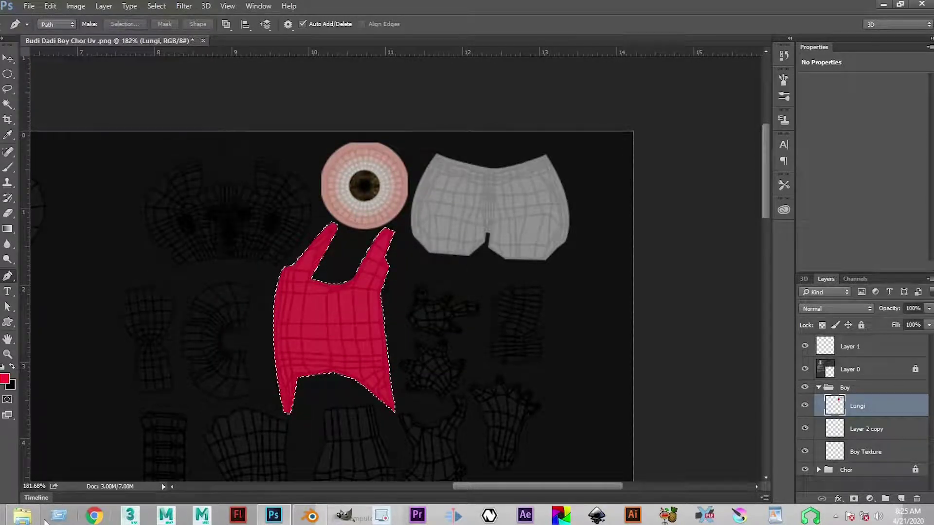
Step: Browse to the Texo(2) textures folder and place the striped fabric image O_Albatros1504 in the texture document
left_click(22, 516)
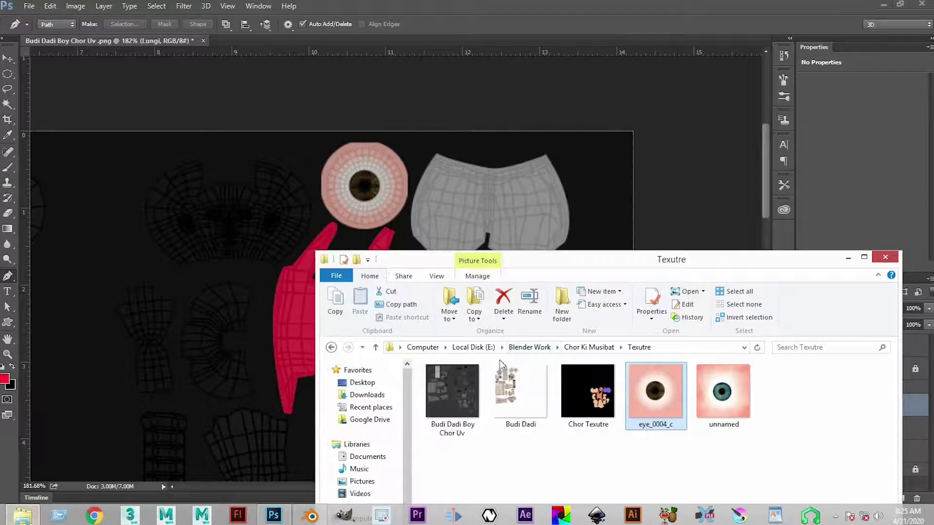
left_click_drag(489, 260, 440, 73)
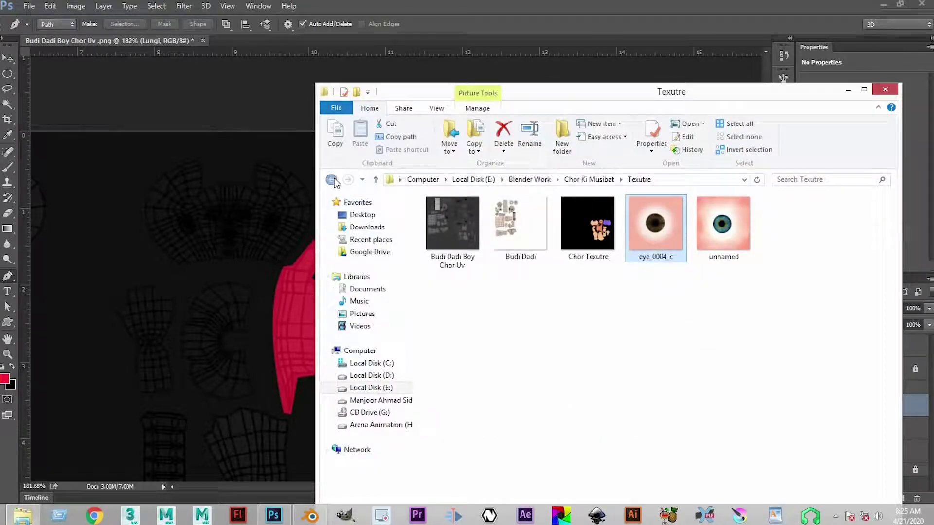
left_click(332, 180)
left_click(332, 180)
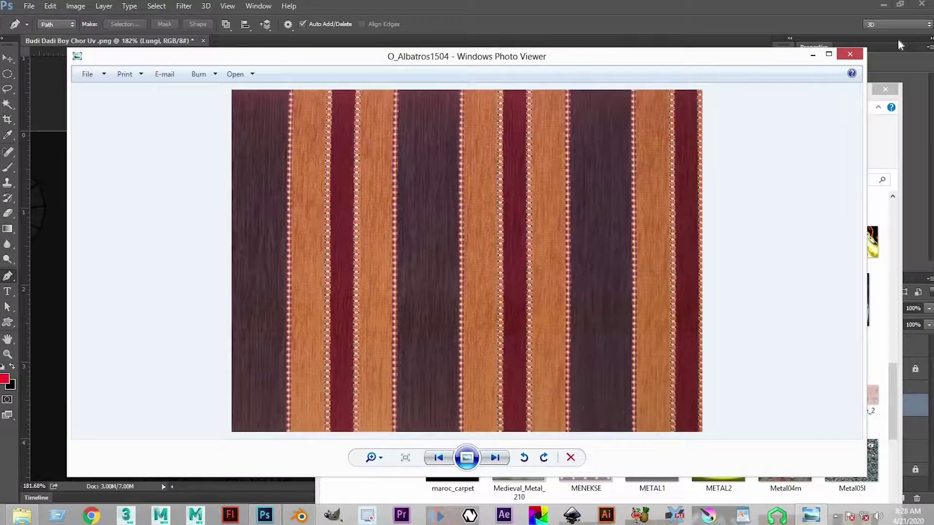
left_click(850, 55)
scroll(518, 352, "down", 6)
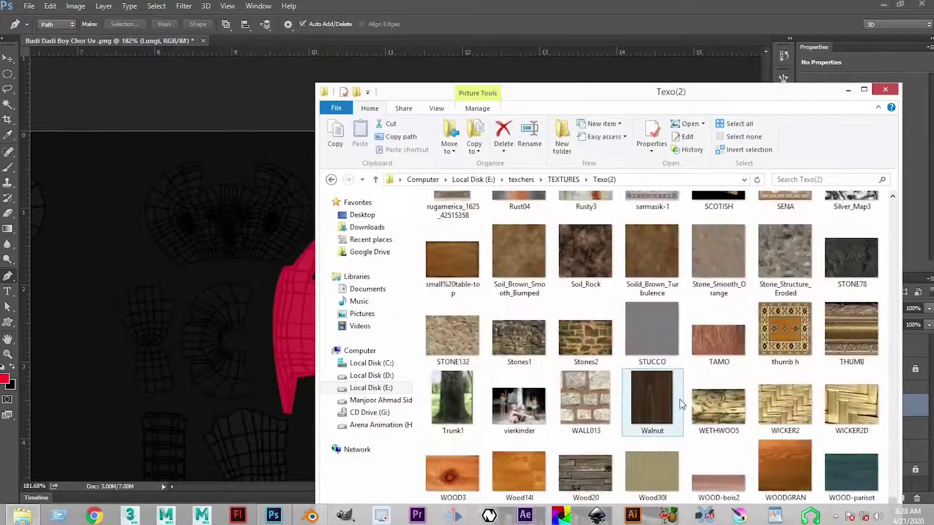
left_click_drag(445, 321, 303, 323)
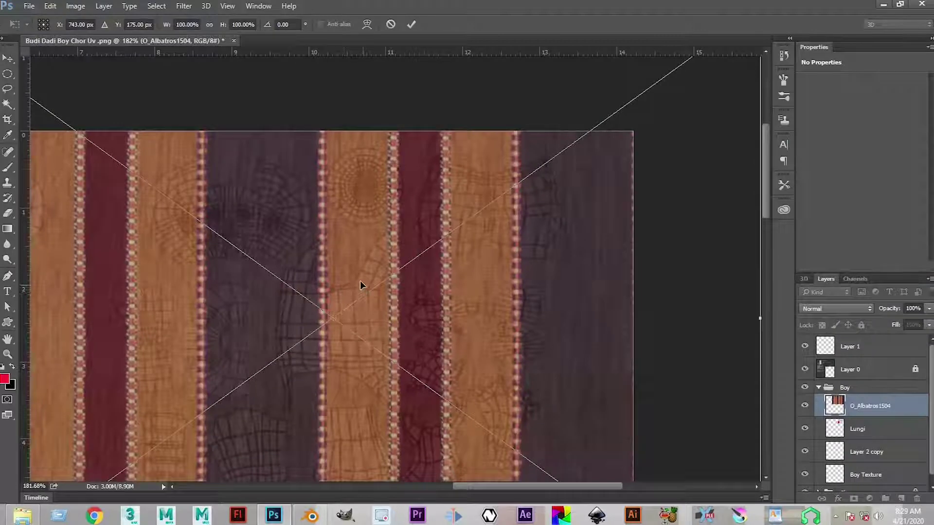
key("Return")
Step: Shift the Boy group sideways with the Move tool and scale it with Free Transform to about 33%
key("p")
scroll(377, 309, "down", 2)
scroll(377, 309, "down", 4)
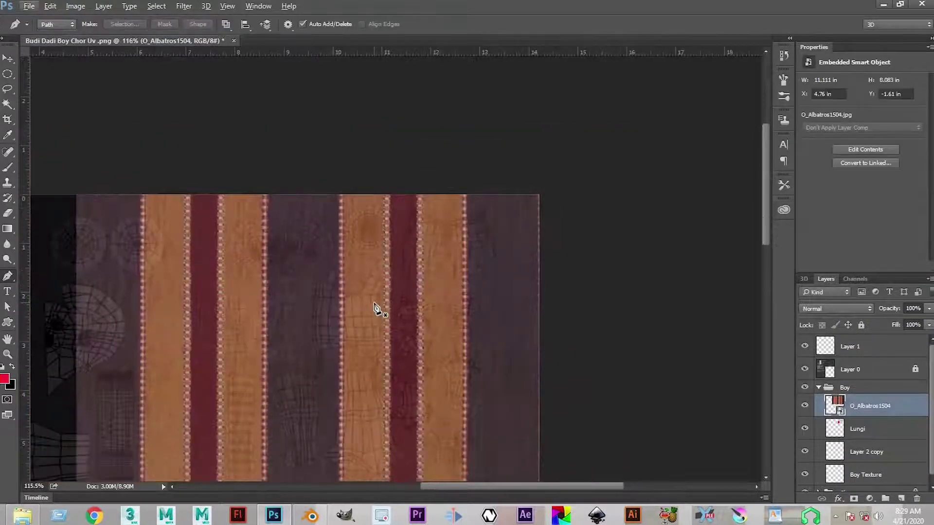
left_click(7, 61)
left_click_drag(608, 343, 394, 330)
key("ctrl+t")
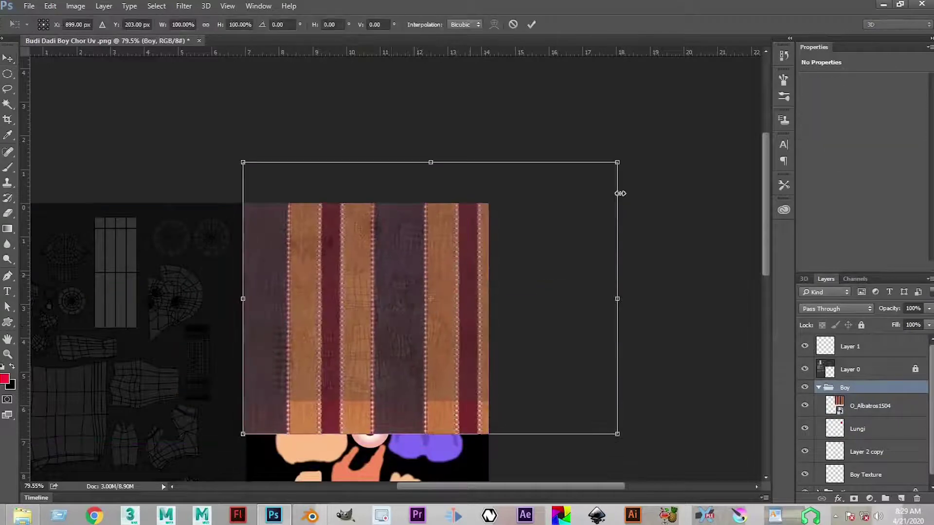
left_click_drag(617, 162, 501, 273)
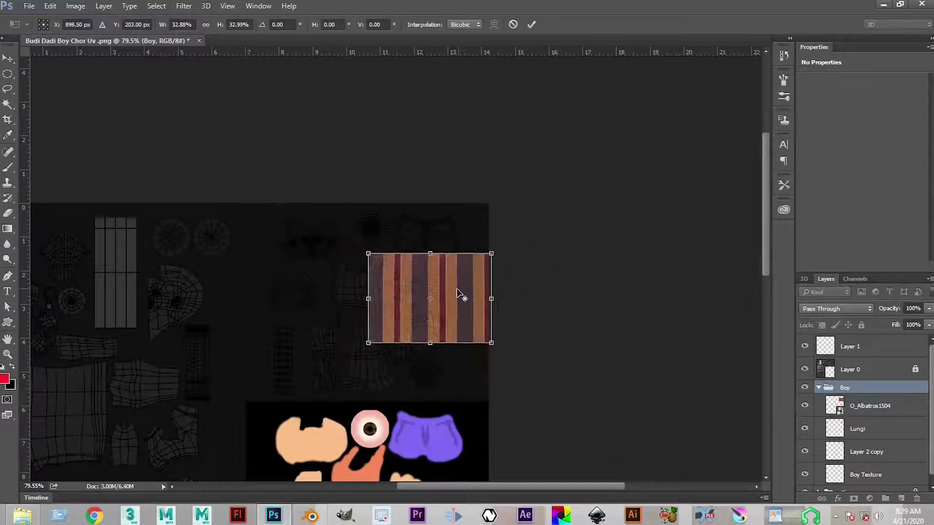
Step: Position the striped fabric over the vest island and fit it at about 14.4% width and 28.2% height
scroll(458, 290, "up", 4)
left_click_drag(453, 295, 319, 204)
left_click_drag(314, 288, 288, 288)
left_click_drag(184, 288, 232, 283)
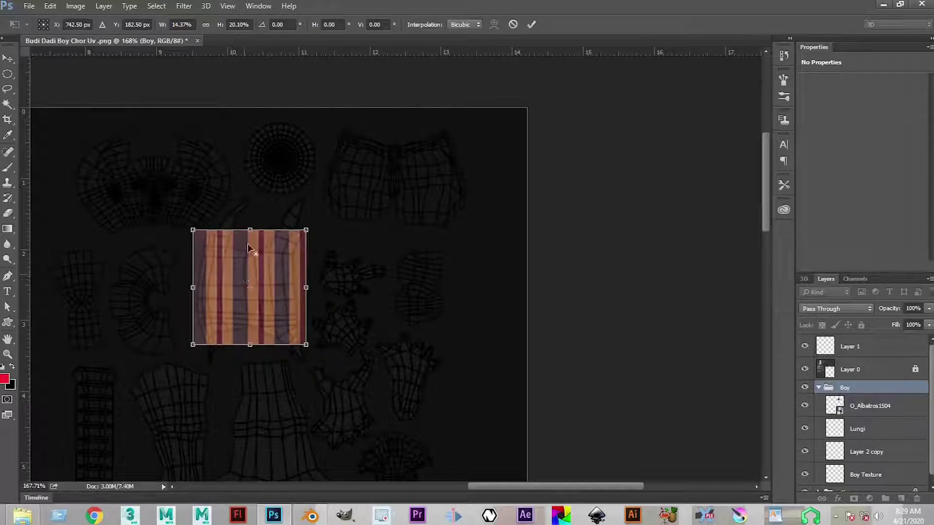
scroll(245, 228, "up", 1)
left_click_drag(251, 231, 267, 200)
left_click_drag(265, 255, 274, 238)
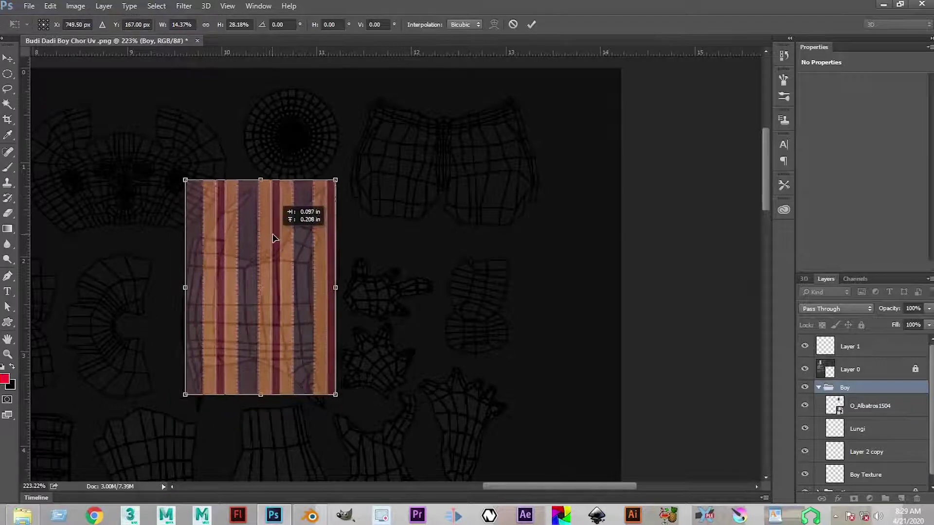
key("Return")
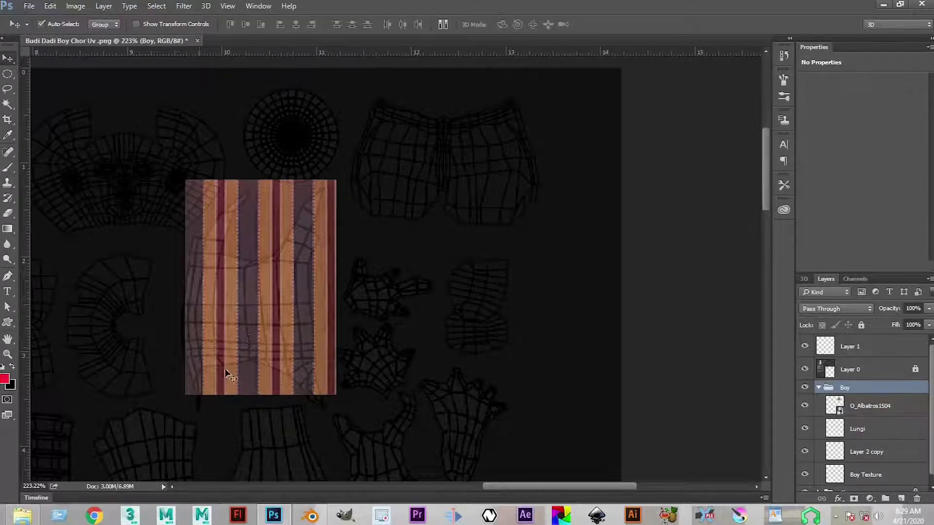
key("ctrl+r")
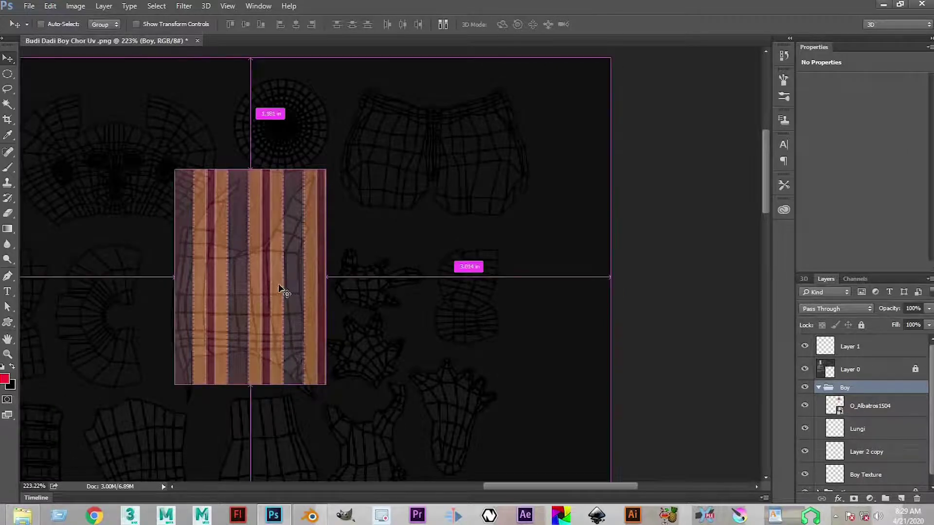
key("ctrl+t")
key("ctrl+r")
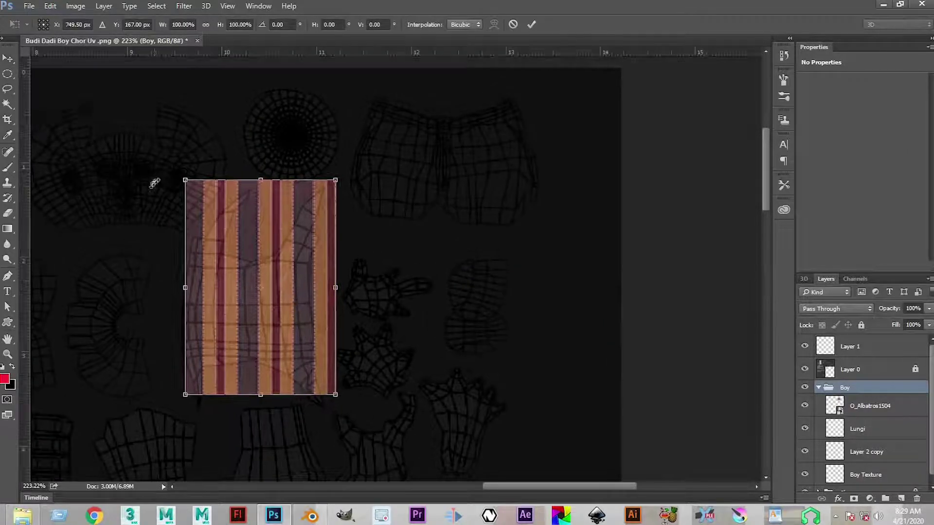
left_click(71, 6)
mouse_move(57, 6)
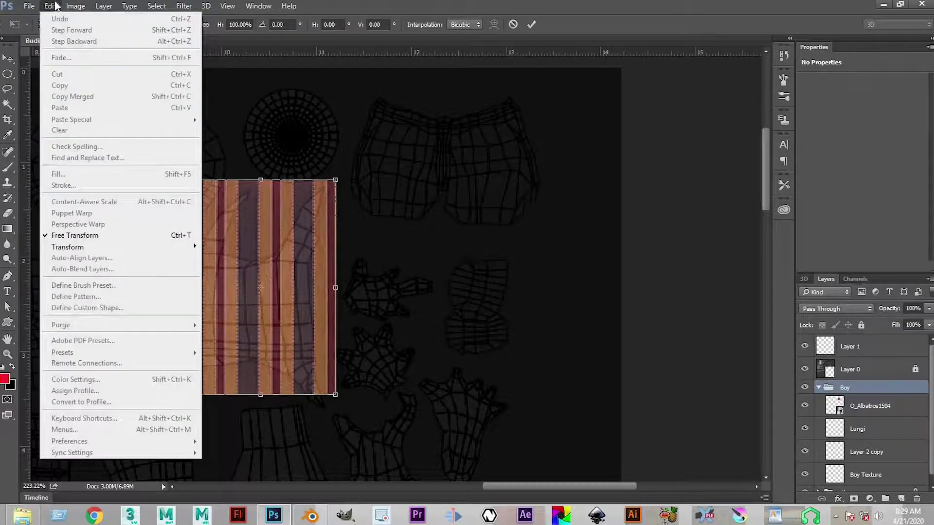
left_click(470, 366)
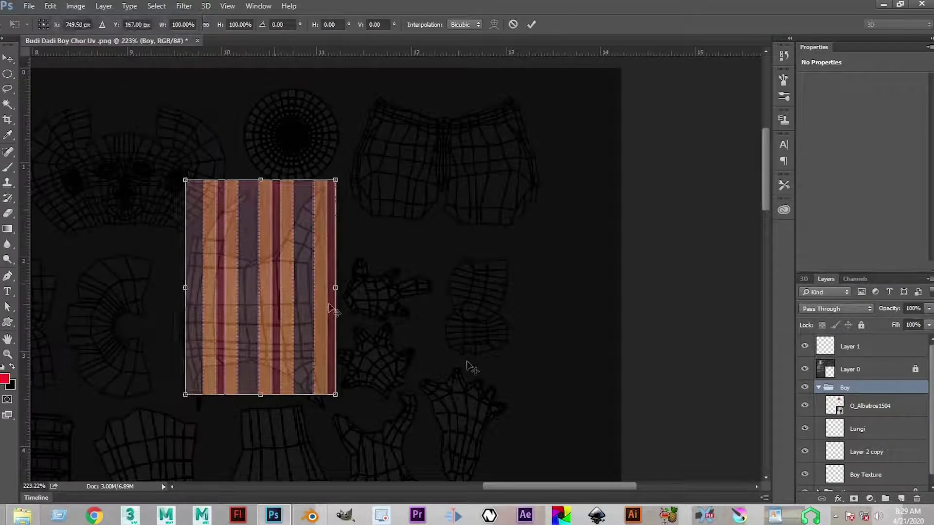
key("Return")
Step: Rasterize the O_Albatros1504 fabric layer
right_click(882, 411)
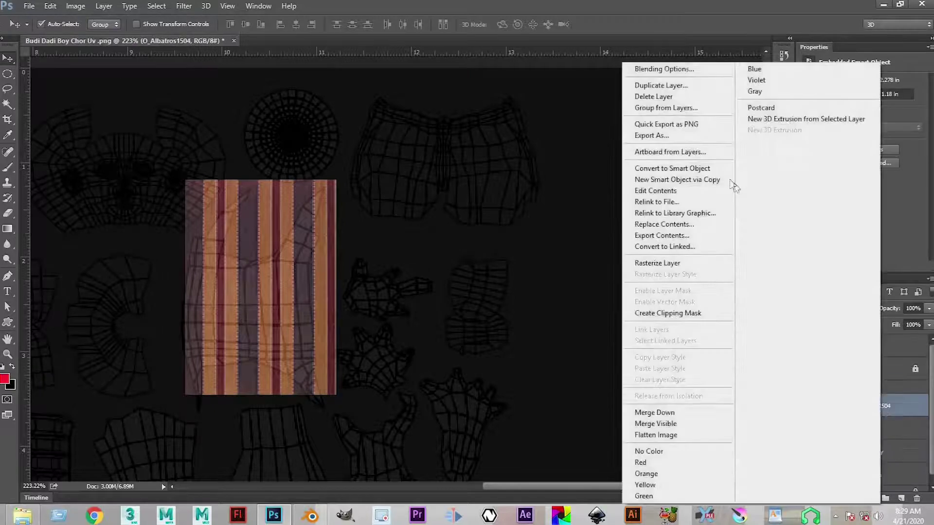
left_click(657, 262)
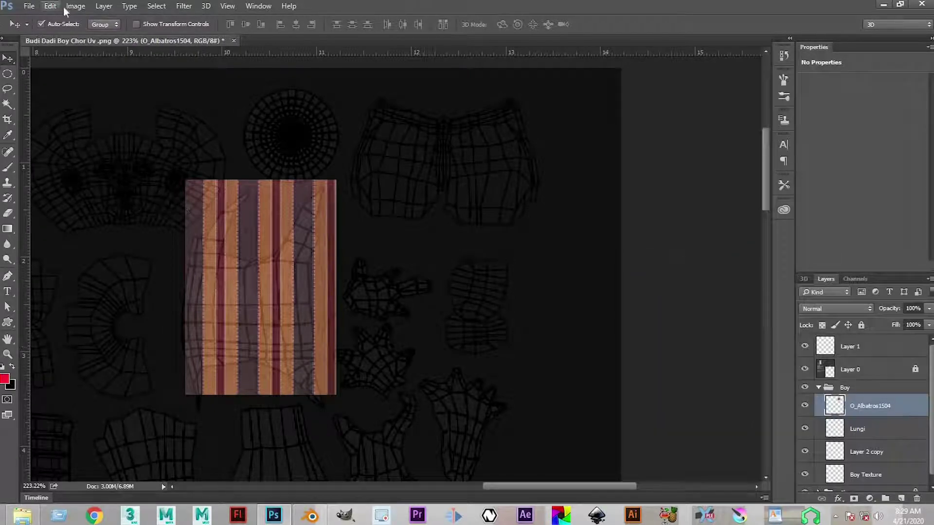
Step: Try to pin the striped fabric near its four corners with Puppet Warp
left_click(51, 7)
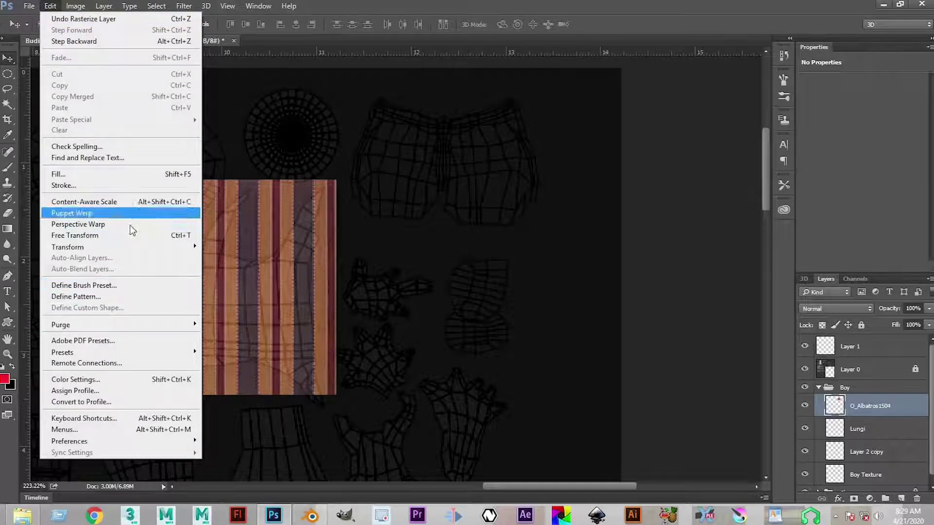
left_click(119, 218)
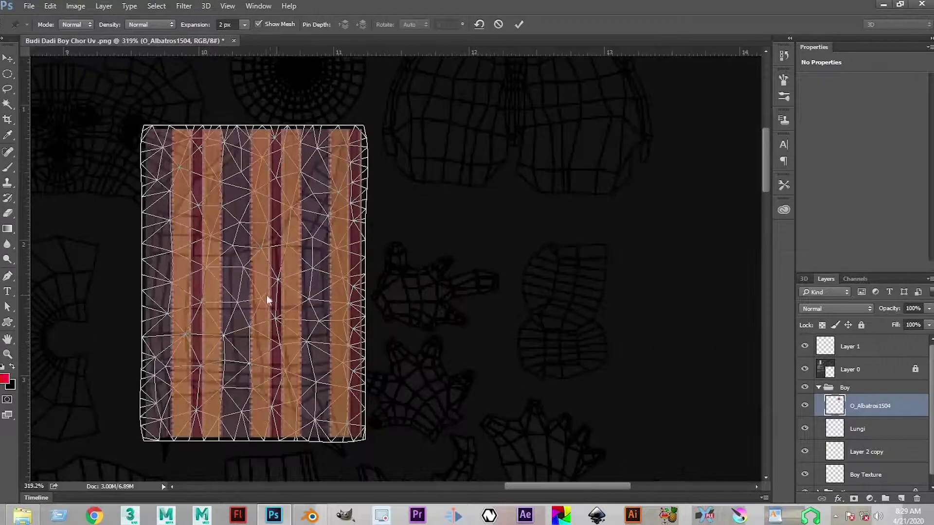
scroll(277, 302, "up", 2)
scroll(361, 307, "up", 1)
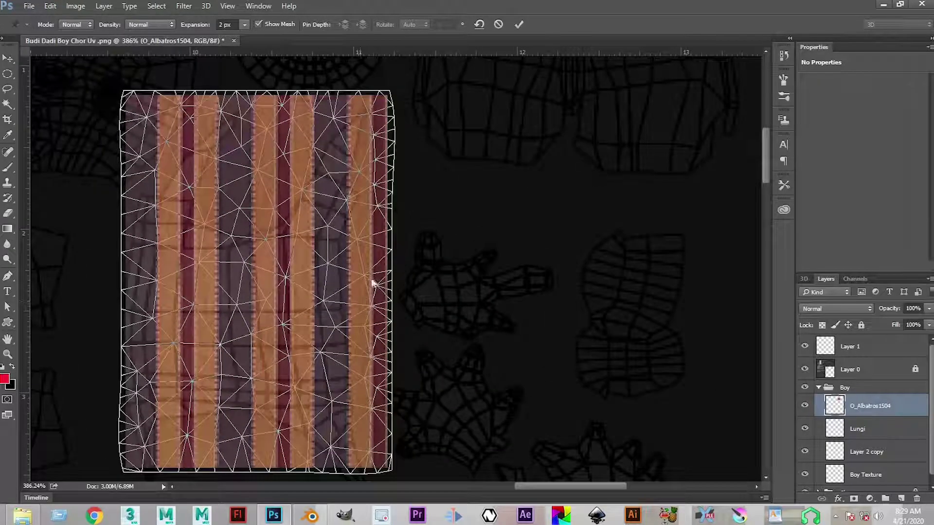
left_click(377, 103)
left_click(140, 114)
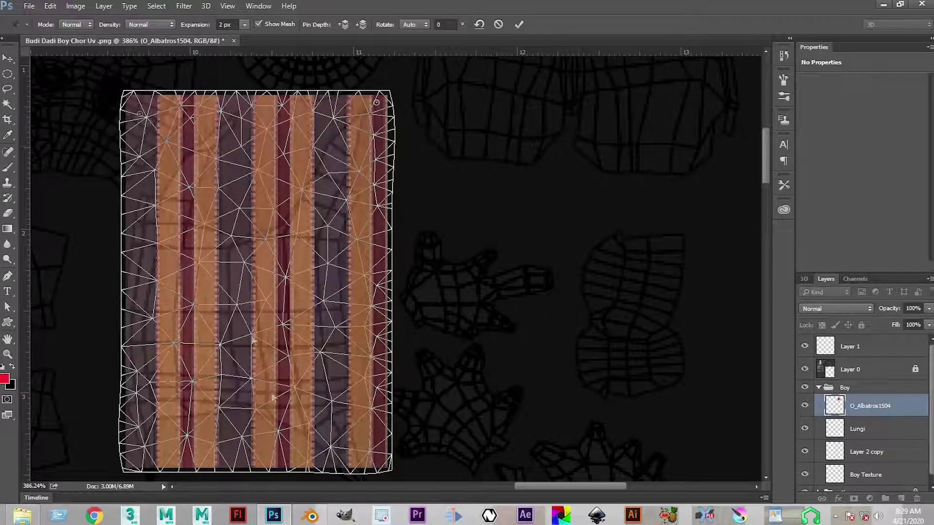
left_click(456, 221)
left_click(370, 451)
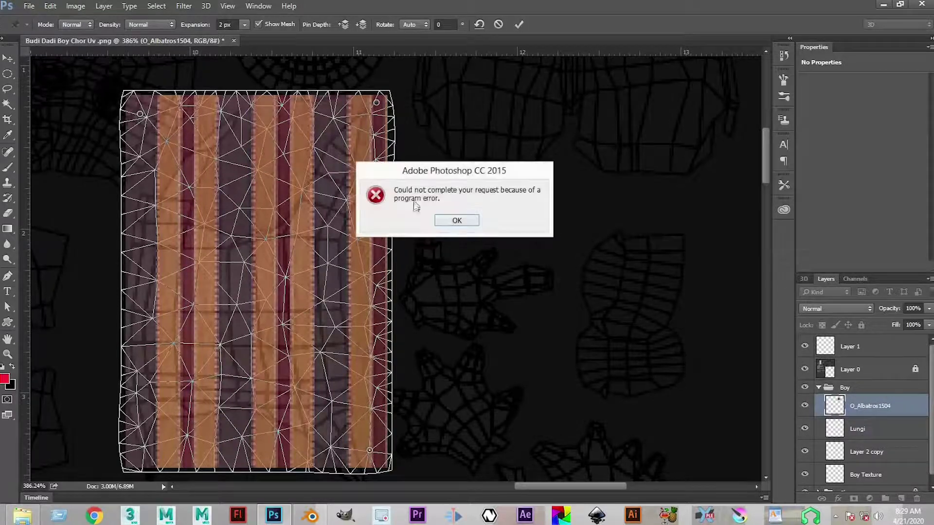
left_click(446, 223)
left_click(147, 447)
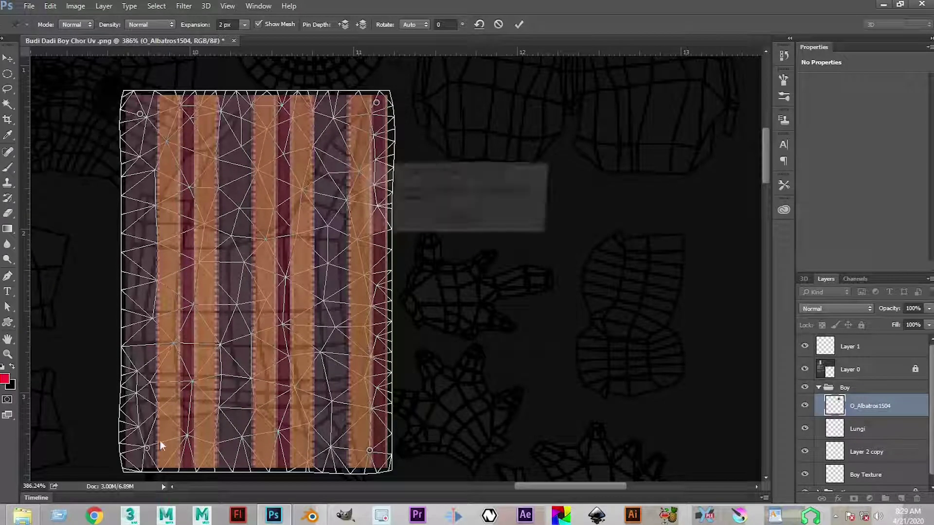
left_click(448, 224)
Step: Try to add and move a warp pin near the middle of the fabric's right side and apply the Puppet Warp
left_click(351, 278)
key("Return")
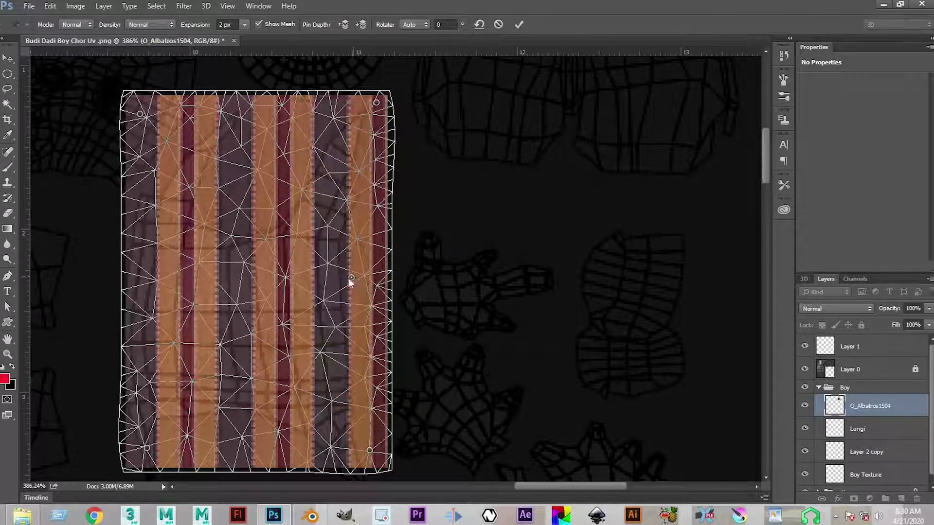
left_click(351, 279)
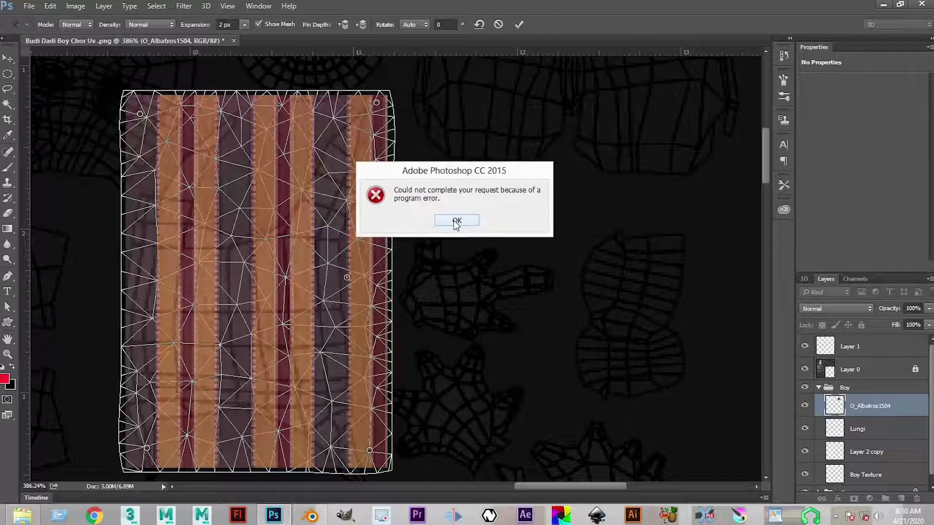
left_click(458, 219)
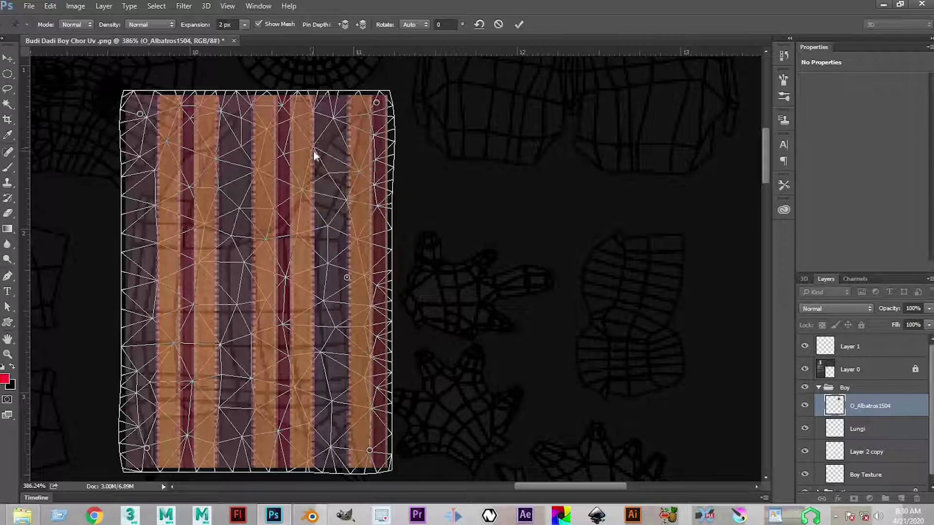
key("v")
left_click(424, 221)
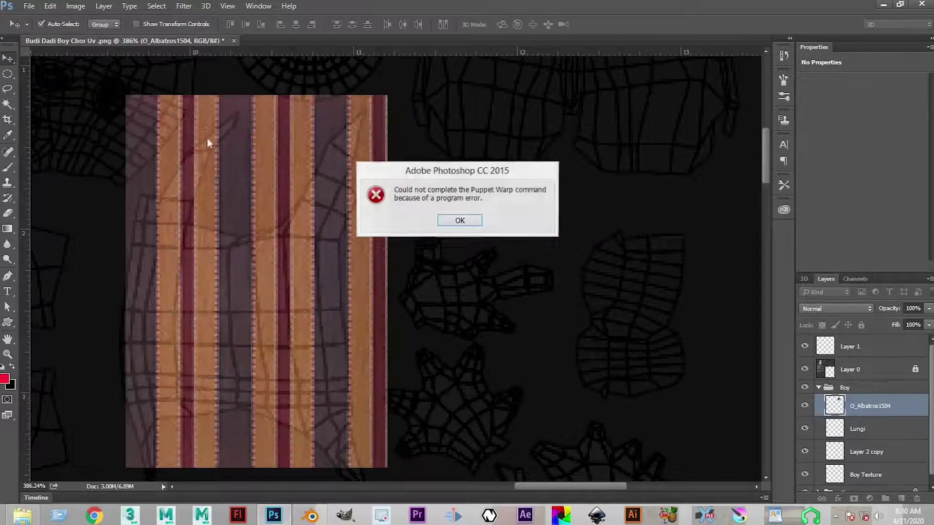
left_click(459, 220)
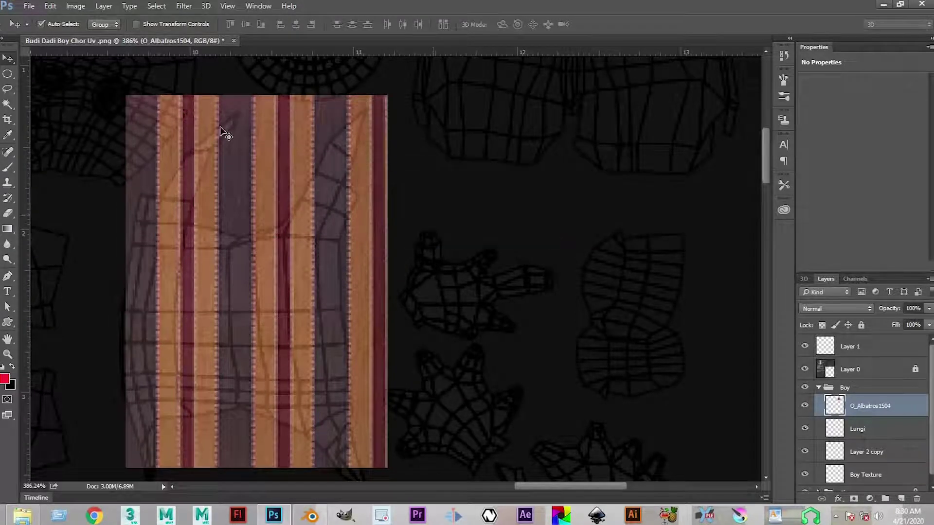
Step: Try to reshape the striped fabric with Puppet Warp, using pins near its upper-left and lower-right corners, and apply it
left_click(50, 6)
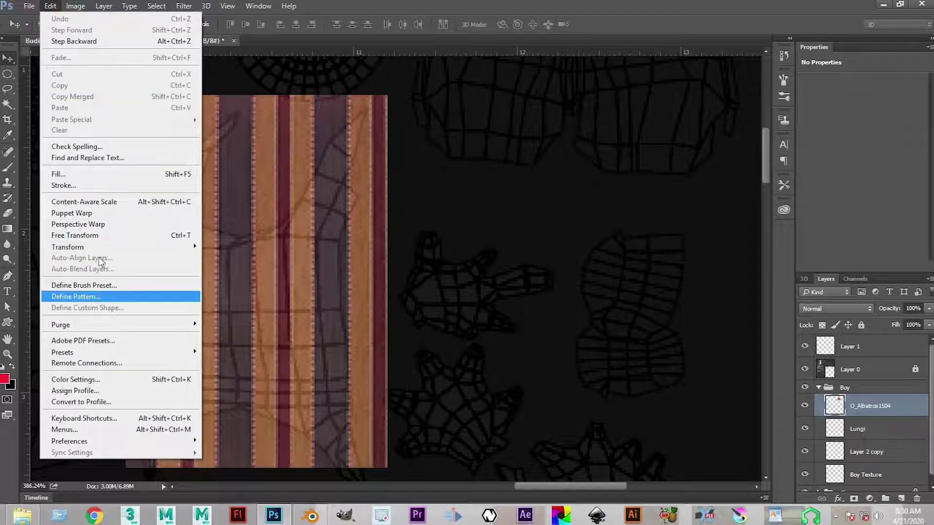
left_click(104, 213)
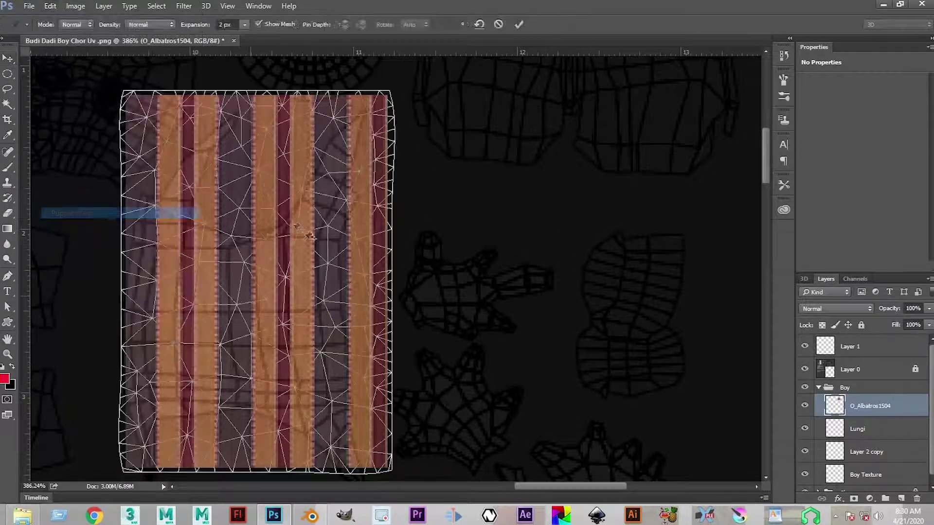
left_click(165, 143)
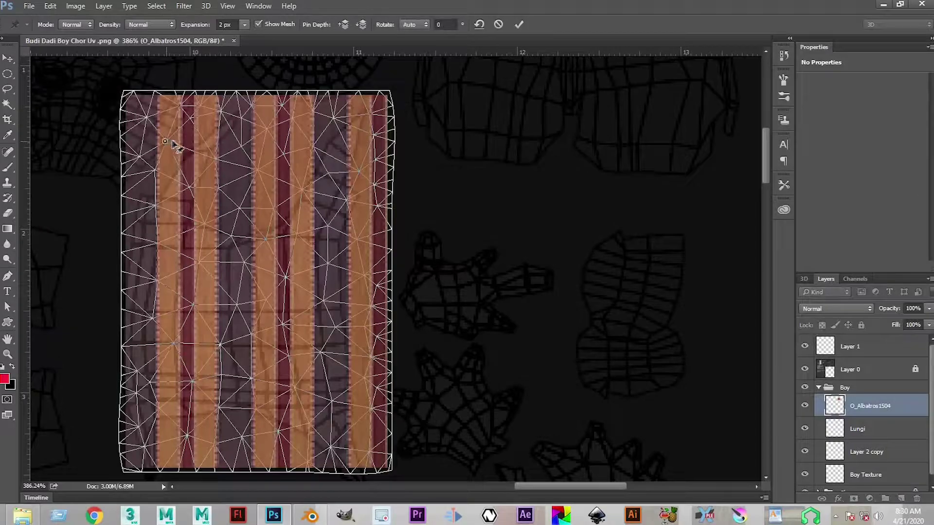
left_click_drag(173, 142, 181, 142)
left_click(381, 407)
left_click(450, 220)
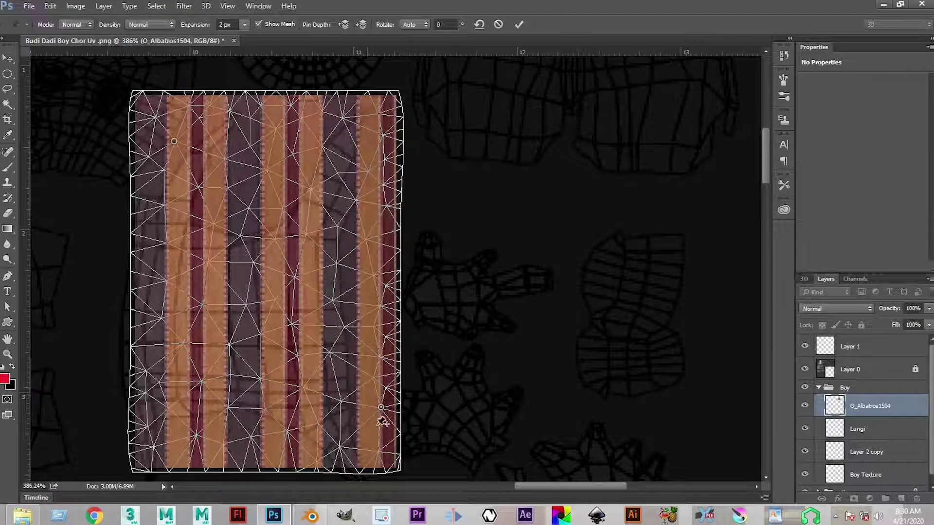
left_click(380, 408)
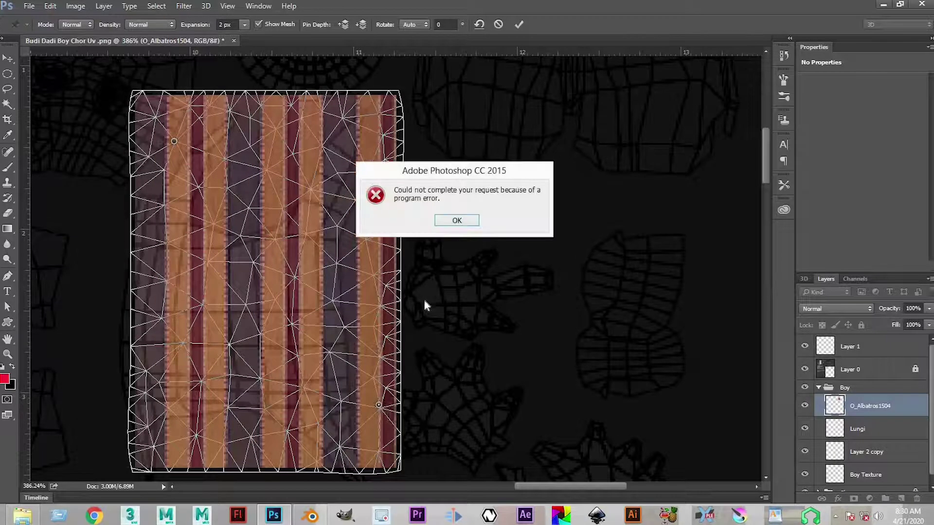
left_click(449, 220)
key("v")
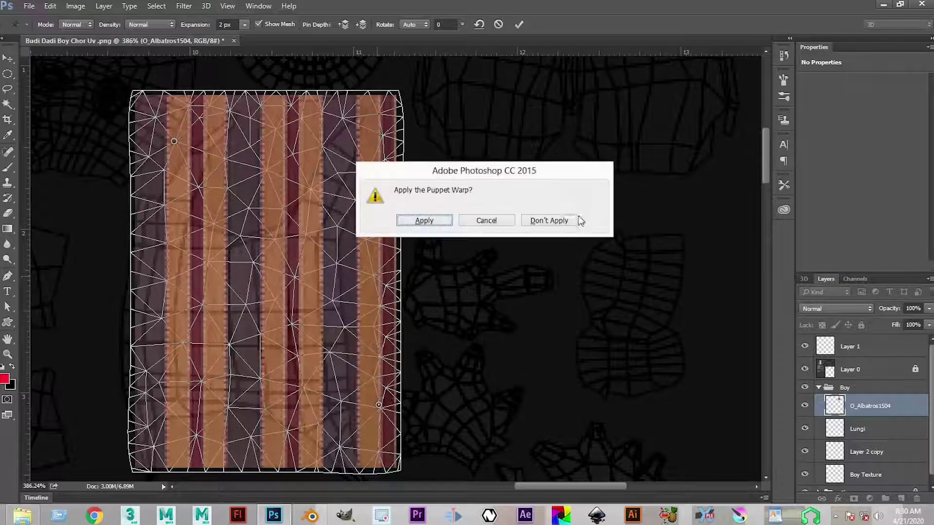
left_click(424, 220)
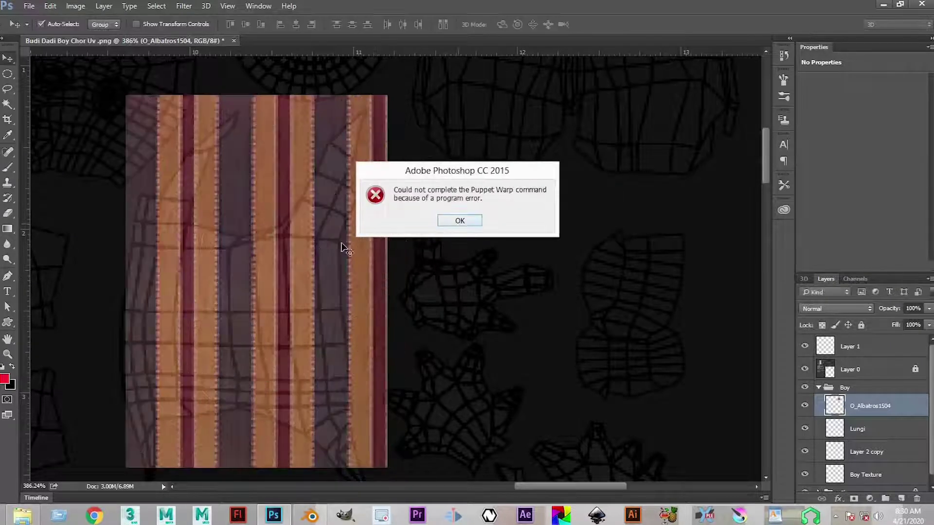
key("Return")
Step: Warp the striped fabric so its left side bulges outward and its right side curves inward along the vest island
key("ctrl+t")
right_click(328, 431)
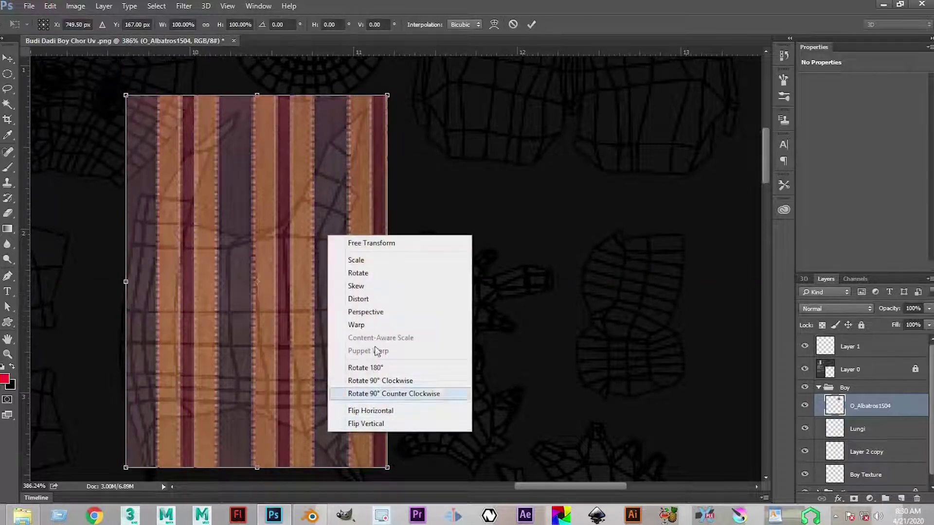
left_click(369, 331)
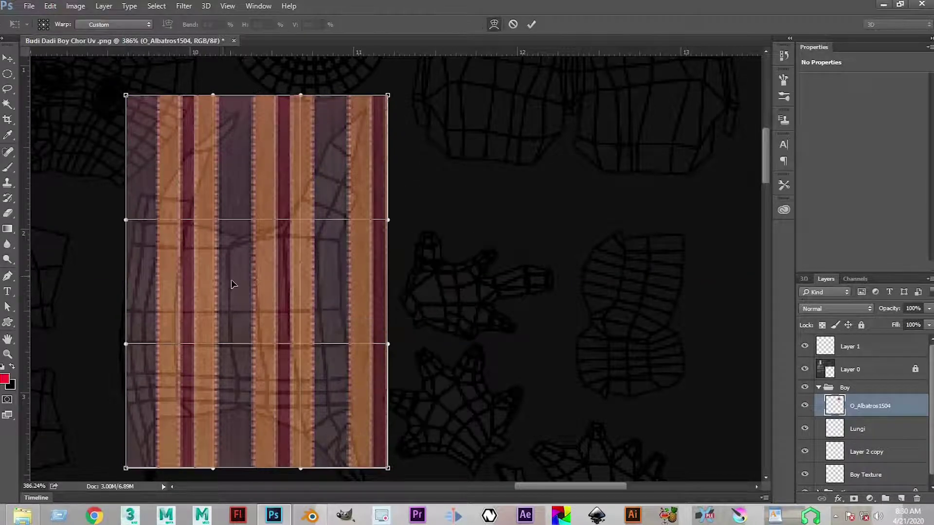
left_click_drag(224, 285, 221, 286)
left_click_drag(146, 298, 136, 298)
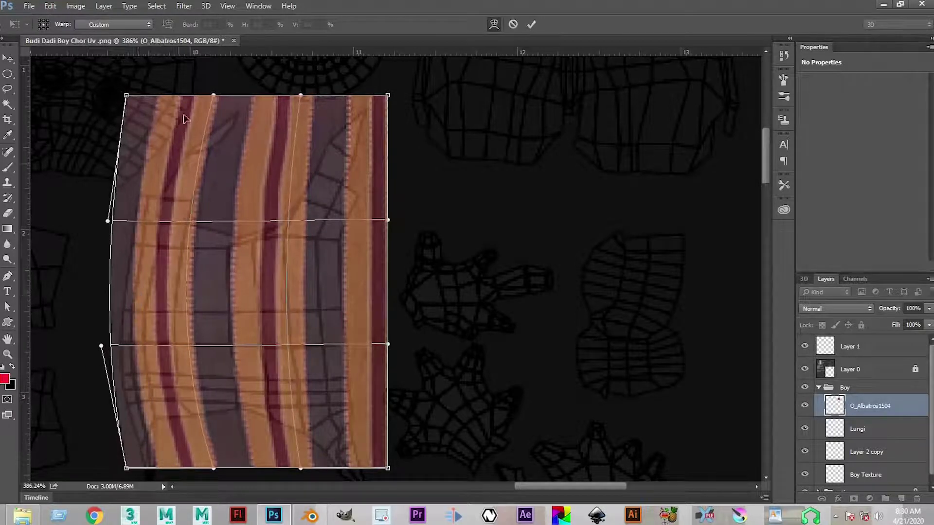
left_click_drag(198, 109, 221, 133)
mouse_move(369, 290)
left_mouse_down()
mouse_move(346, 291)
mouse_move(357, 291)
left_mouse_up()
left_click_drag(362, 116, 364, 118)
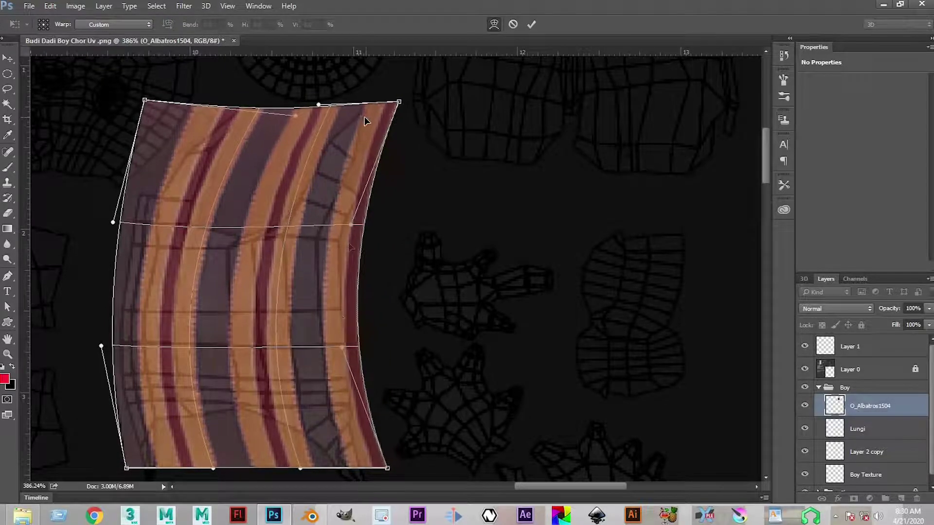
left_click_drag(338, 337, 333, 339)
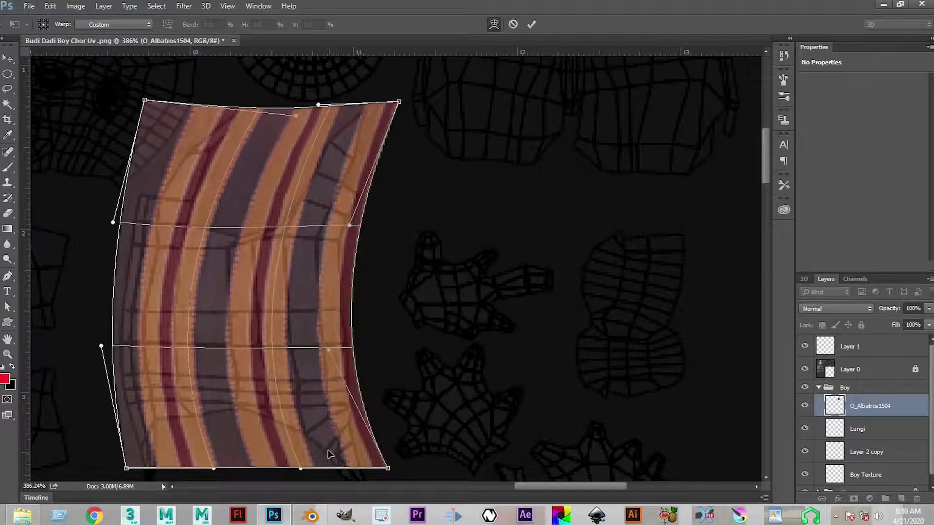
Step: Extend the fabric's two lower corners downward over the vest's lower tips and apply the warp
scroll(330, 453, "down", 3)
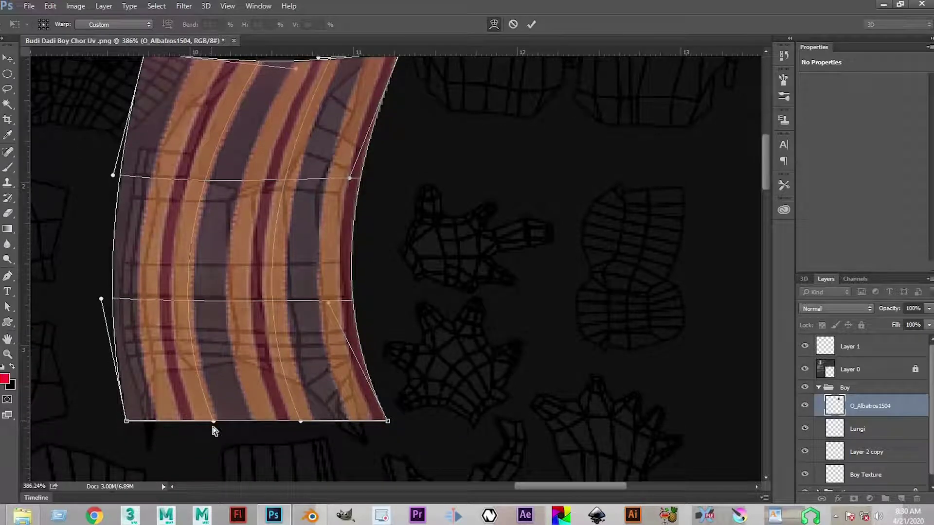
left_click_drag(127, 421, 136, 455)
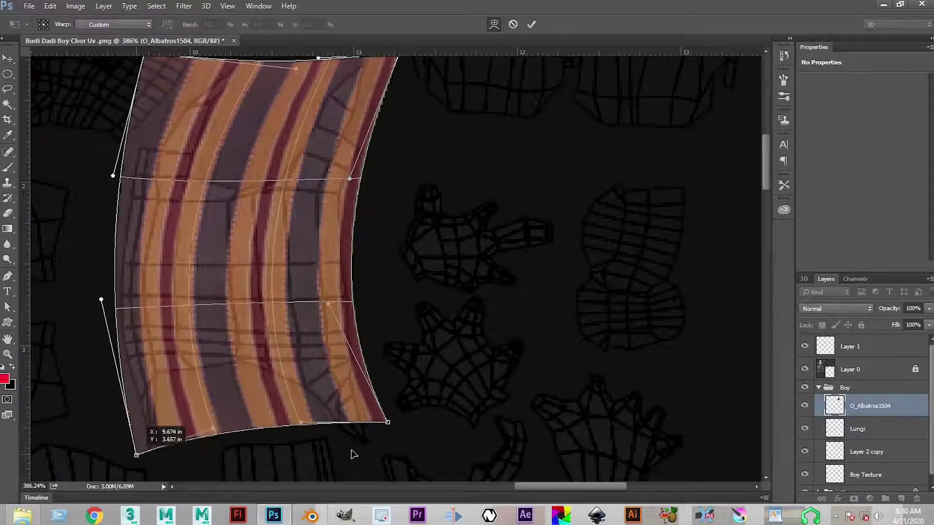
left_click_drag(388, 423, 383, 447)
left_click_drag(293, 222, 291, 308)
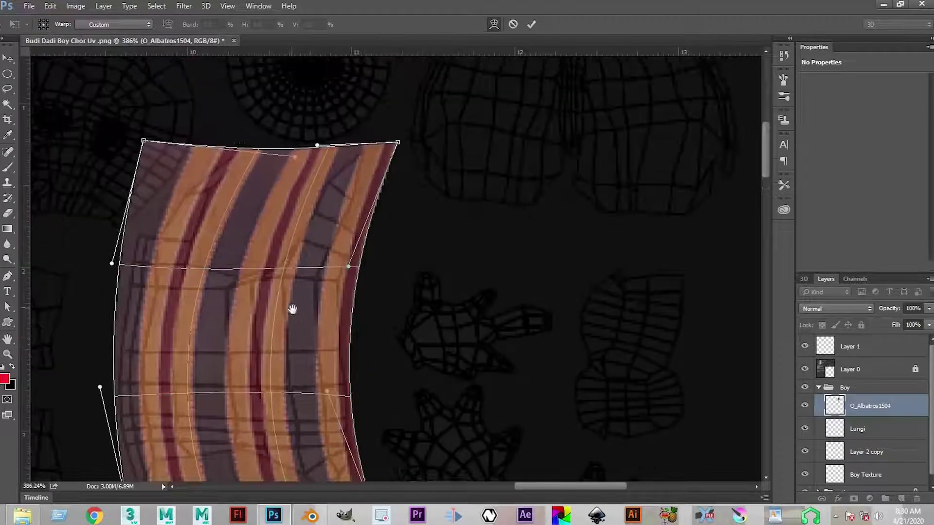
key("Return")
Step: Outline the vest's neck opening with a curved Pen path, convert it to a selection and delete the fabric inside
key("p")
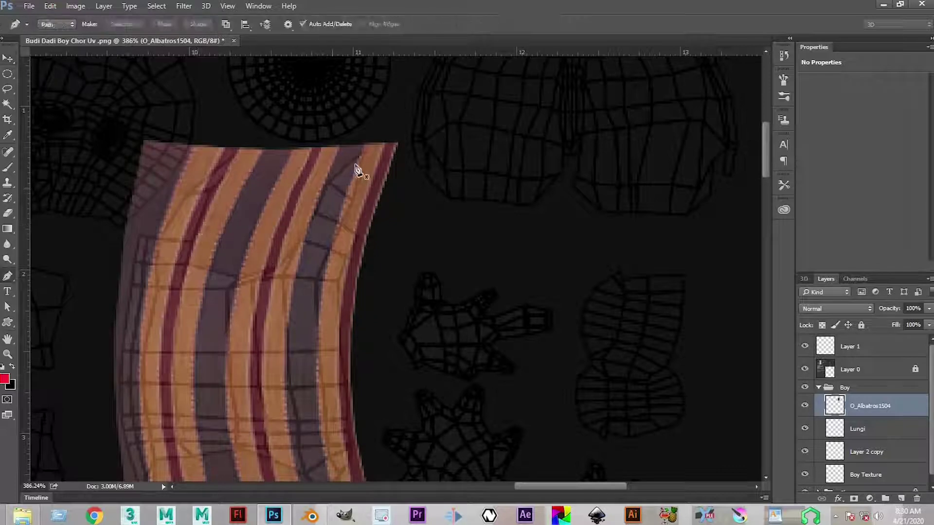
left_click(254, 152)
left_click_drag(193, 248, 237, 273)
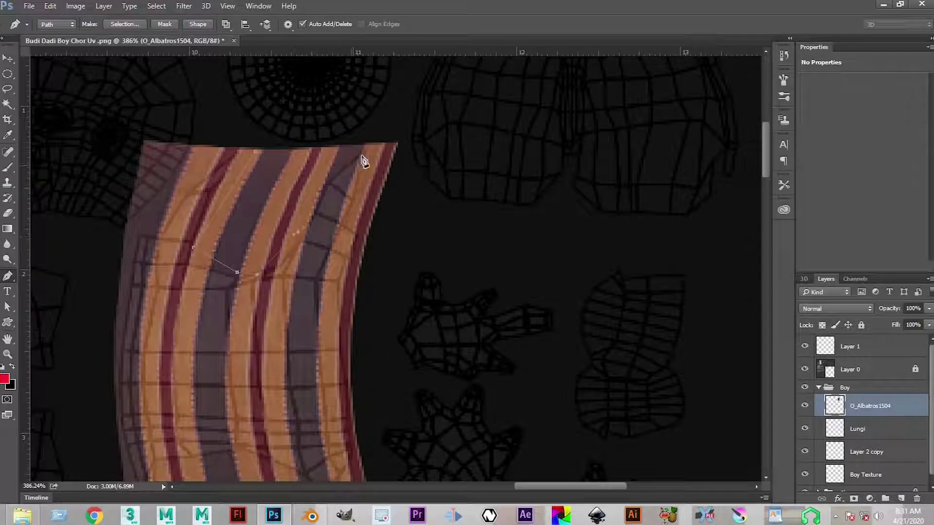
left_click_drag(382, 142, 264, 136)
left_click(256, 152)
key("ctrl+Return")
key("Delete")
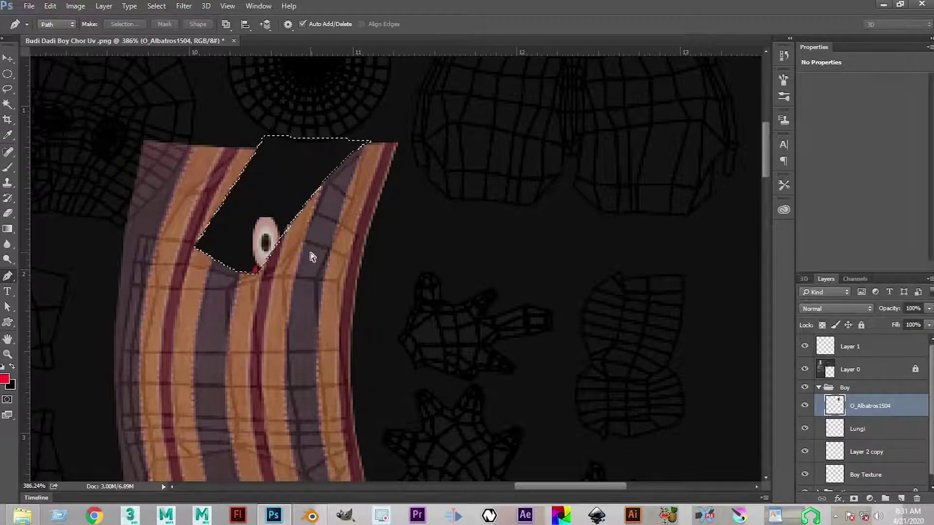
key("ctrl+shift+s")
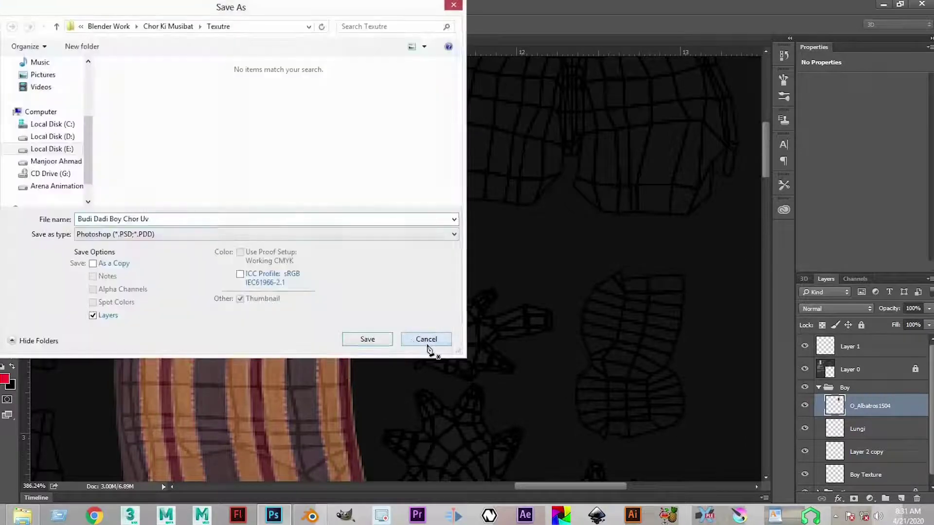
left_click(436, 339)
scroll(281, 258, "down", 5)
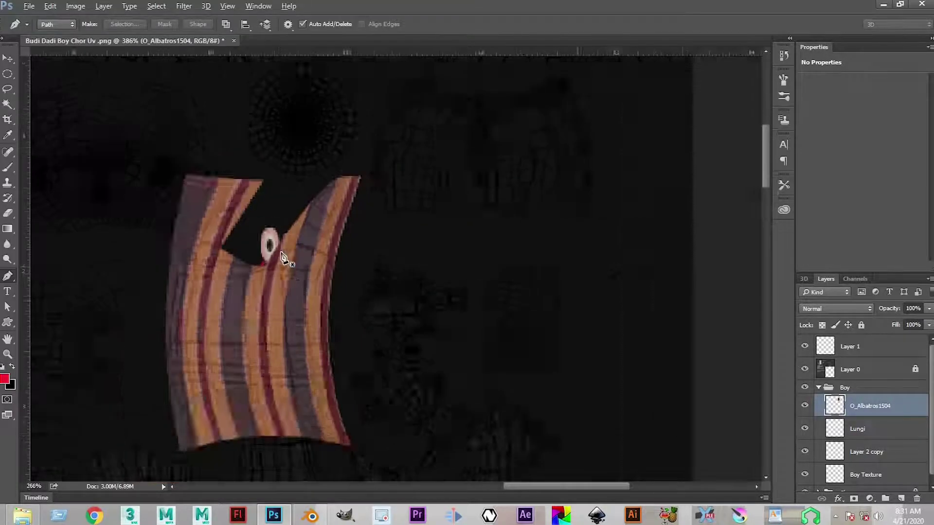
scroll(288, 274, "up", 3)
left_click(7, 59)
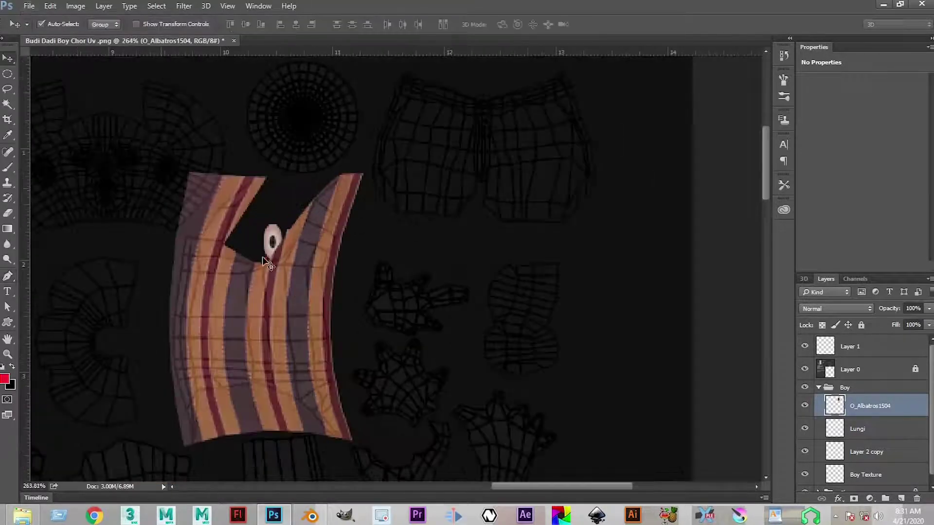
mouse_move(274, 247)
left_mouse_down()
mouse_move(283, 214)
mouse_move(272, 258)
mouse_move(276, 241)
mouse_move(280, 250)
left_mouse_up()
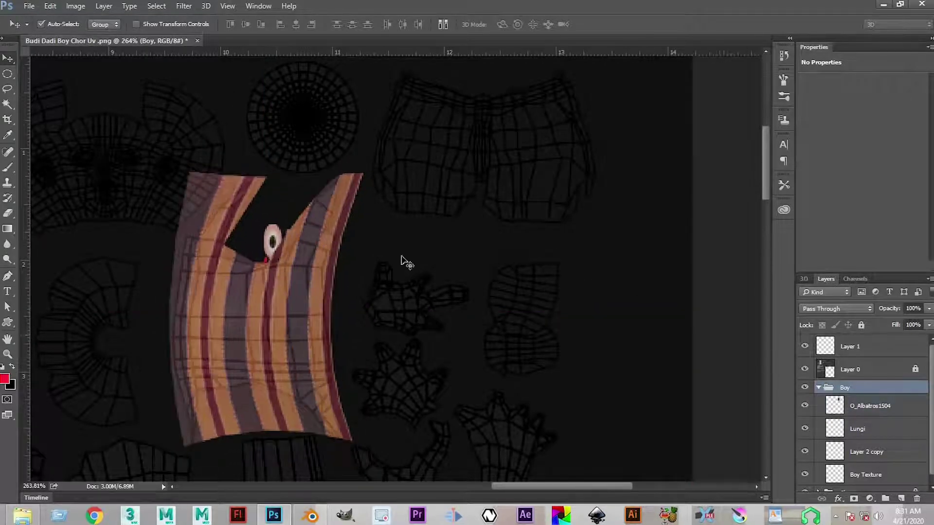
scroll(288, 255, "up", 2)
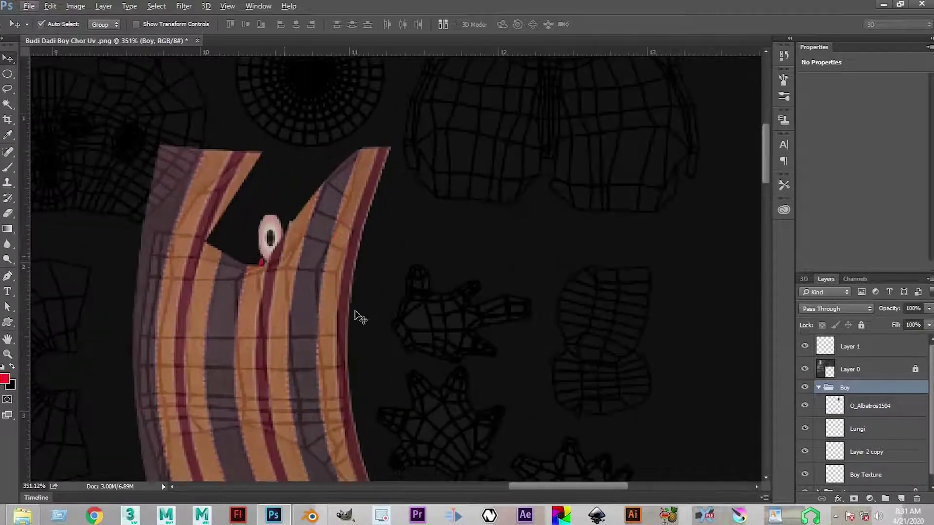
Step: Hide the O_Albatros1504 fabric layer and inspect the vest island and the other layers in the Boy group
left_click(804, 405)
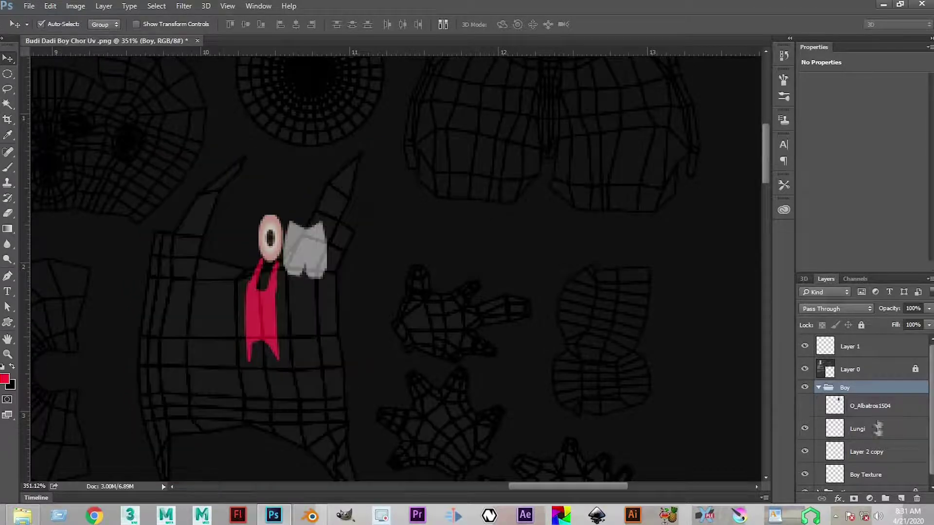
left_click(877, 410)
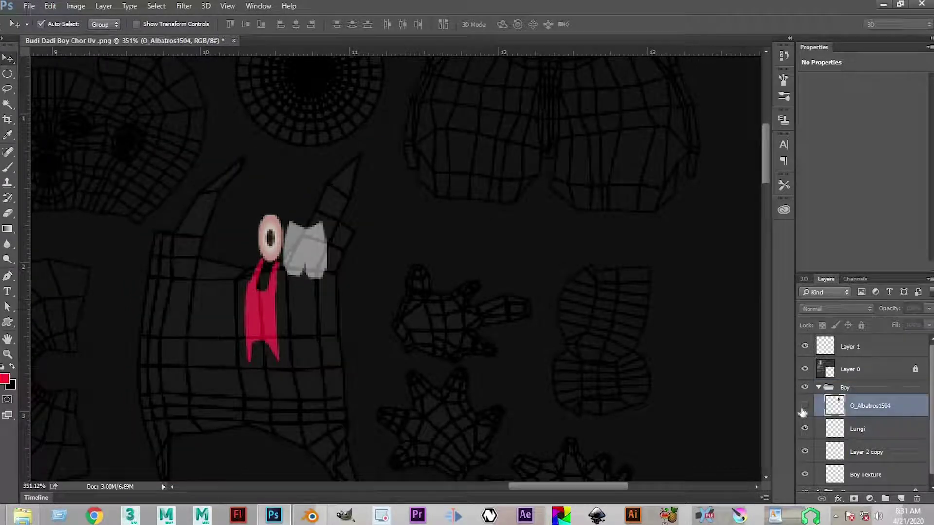
left_click(804, 408)
left_click(903, 391)
left_click(878, 429)
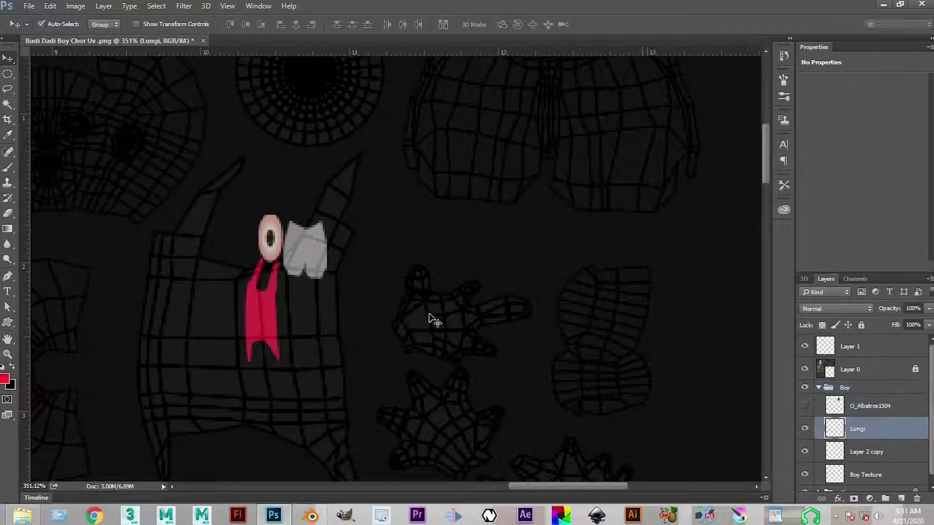
scroll(360, 308, "down", 4)
key("alt")
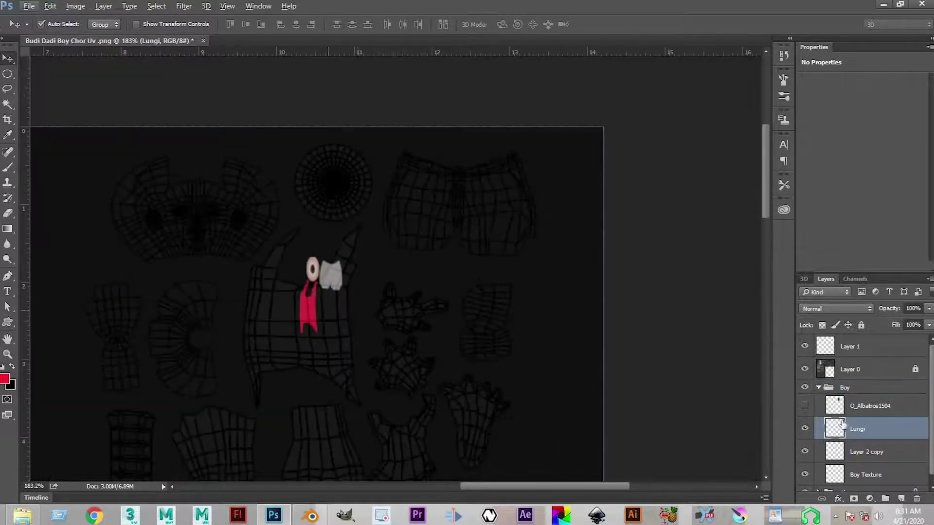
left_click(881, 453)
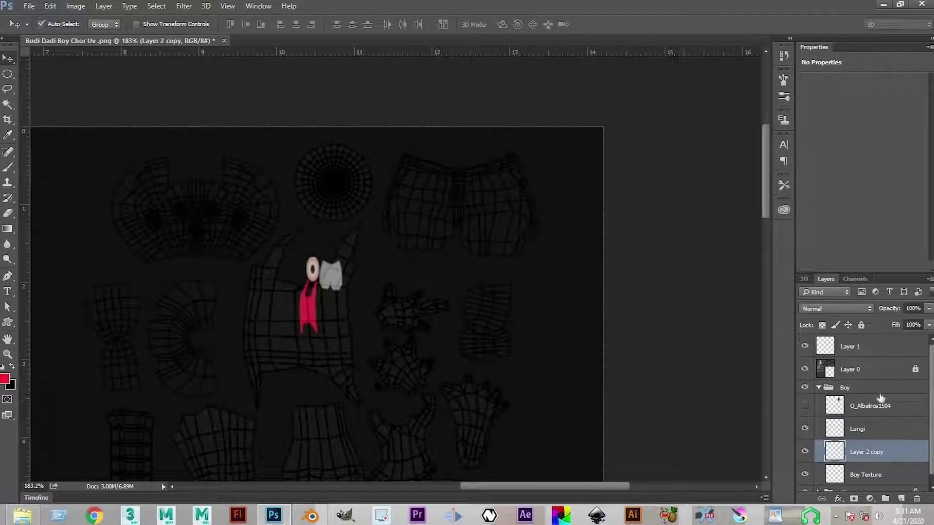
left_click_drag(862, 405, 859, 389)
Step: Lock the Lungi, Layer 2 copy and Boy Texture layers
left_click(826, 435)
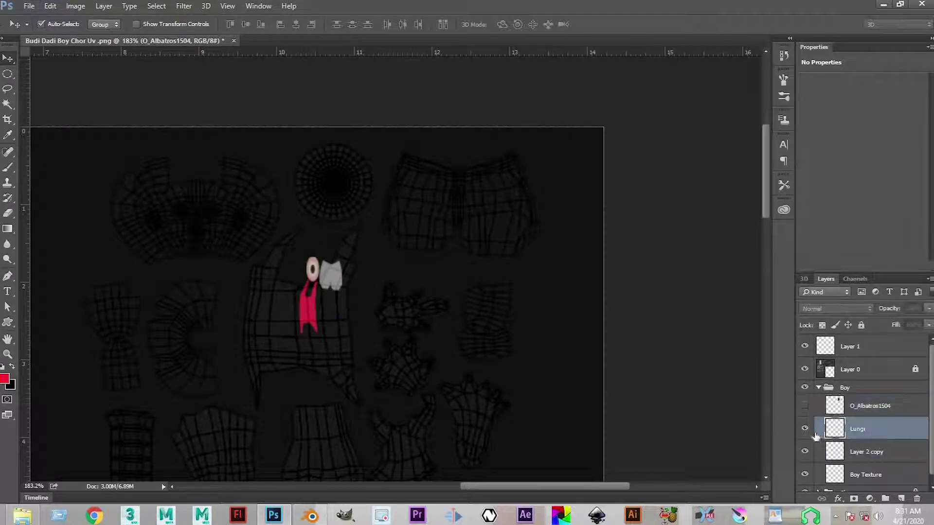
left_click(804, 430)
left_click(804, 430)
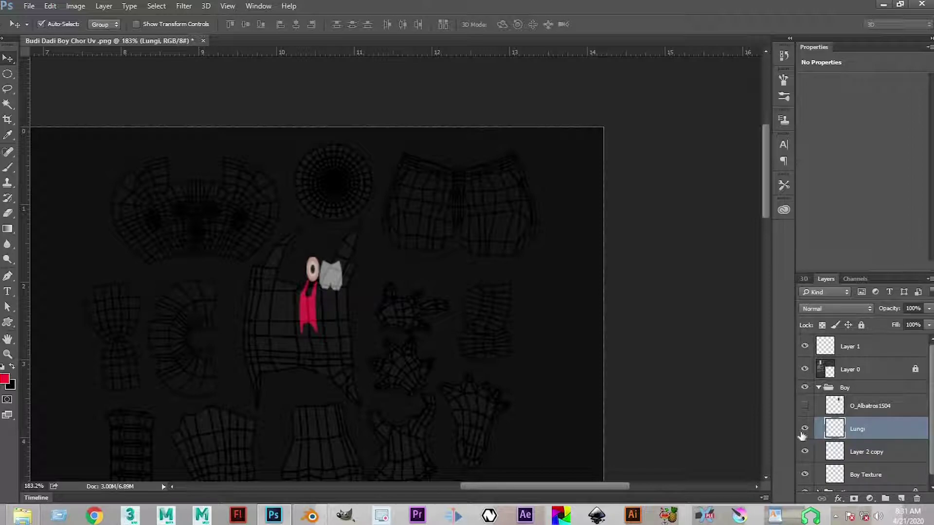
left_click(860, 325)
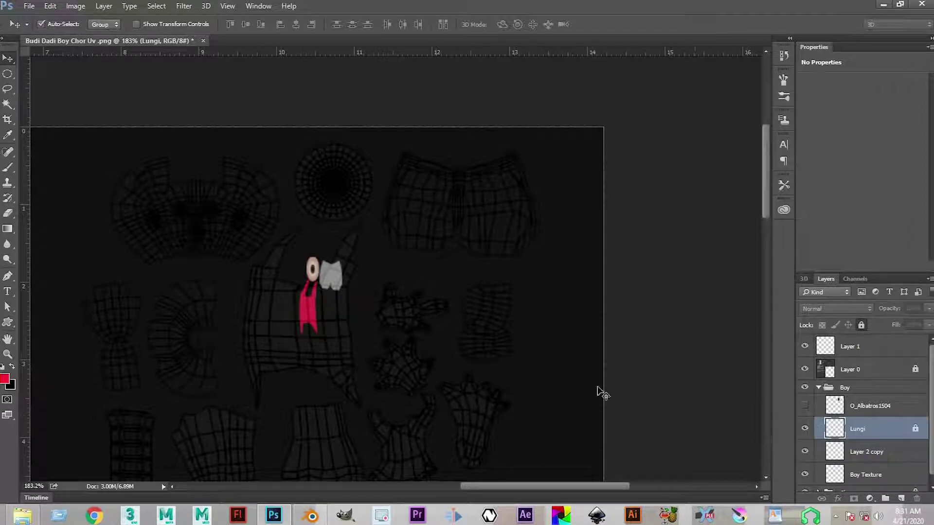
left_click(816, 413)
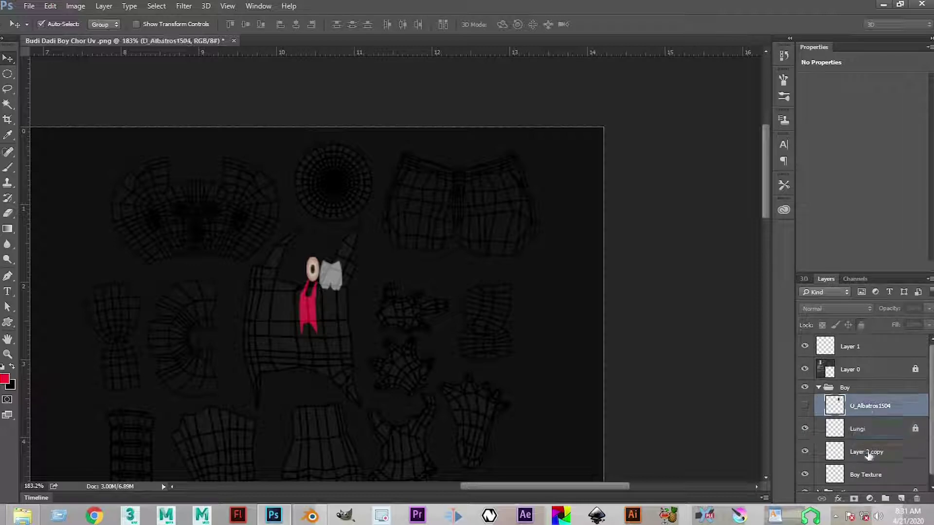
left_click(869, 453)
left_click(861, 325)
left_click(871, 475)
left_click(861, 325)
Step: Show the O_Albatros1504 layer again and erase its upper-left corner overlapping the face island with a size 50 eraser
left_click(870, 413)
left_click(804, 406)
scroll(300, 321, "up", 2)
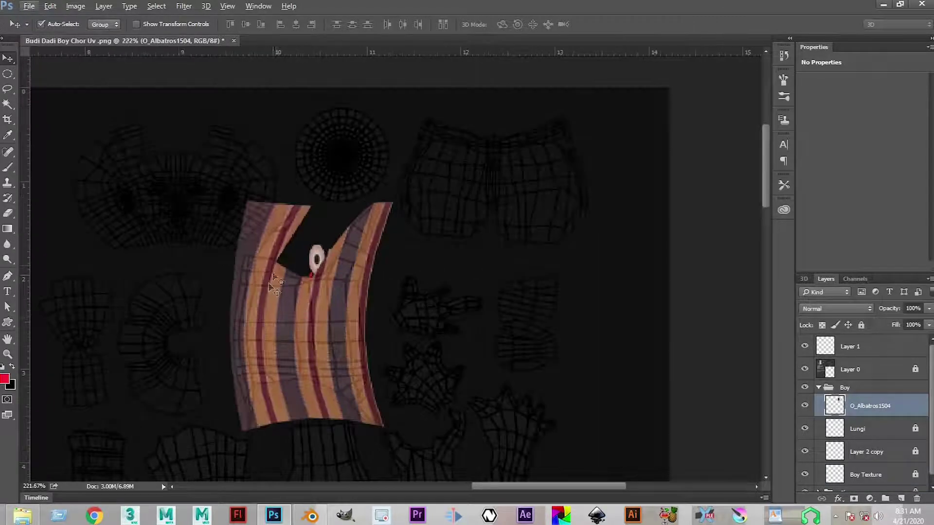
key("e")
key("Escape")
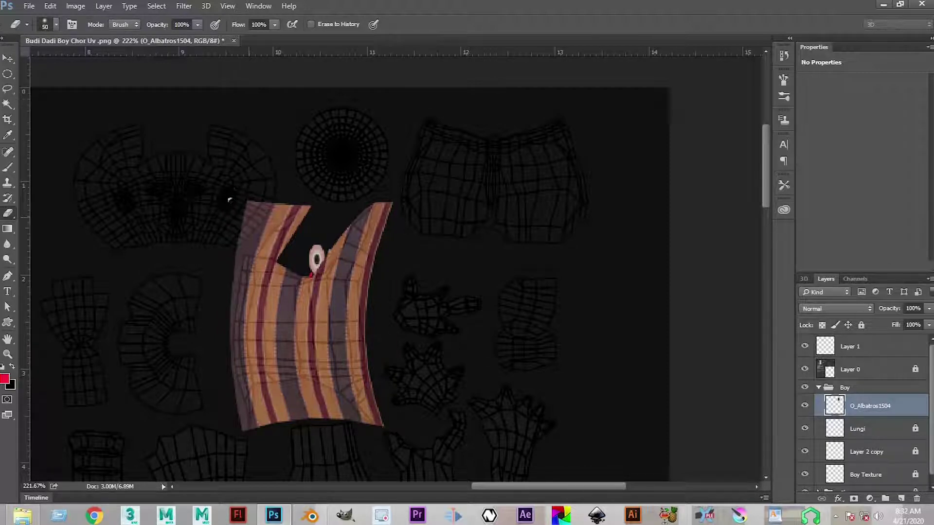
left_click_drag(228, 193, 220, 209)
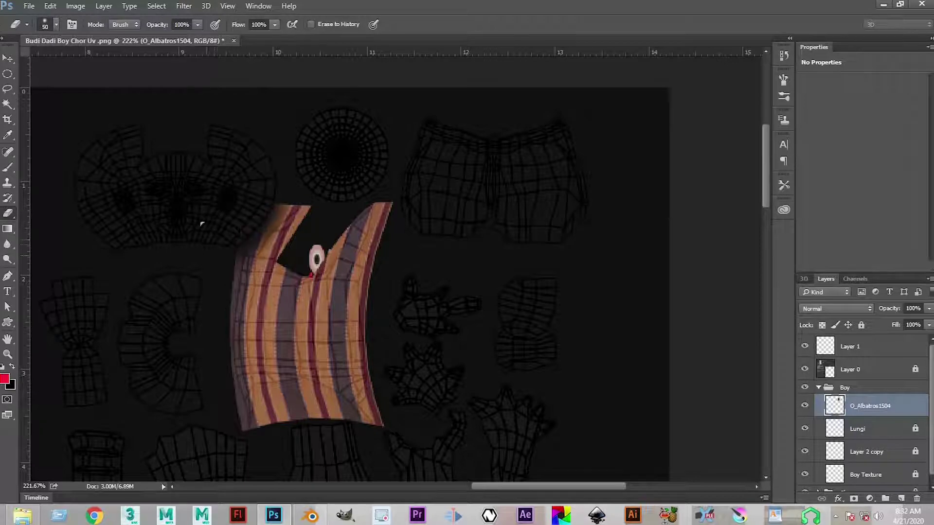
Step: Erase the fabric's excess along the lower left edge of the vest with the size 50 eraser
left_click_drag(246, 252, 265, 166)
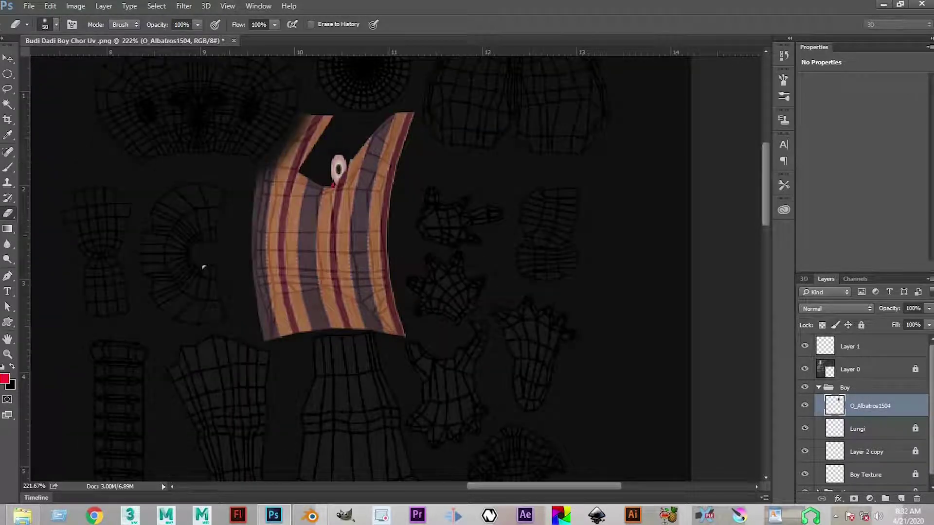
left_click_drag(218, 309, 239, 339)
key("z")
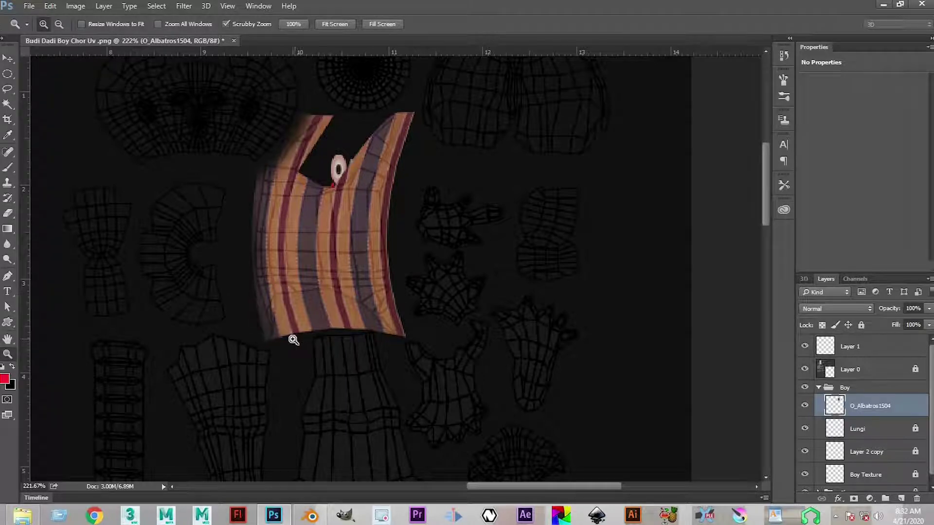
key("e")
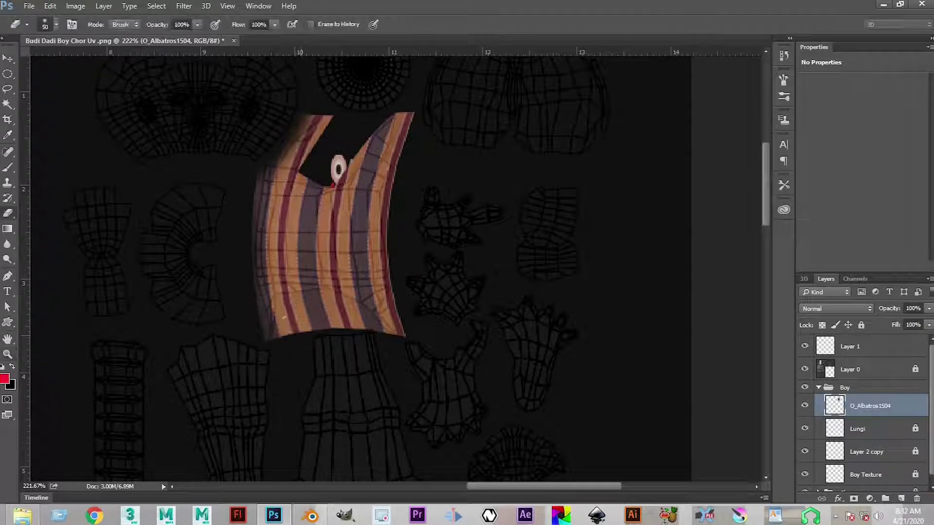
Step: Outline the fabric below the vest's curved hem with a closed Pen path, convert it to a selection, delete the fabric inside and deselect
key("p")
left_click(389, 334)
left_click(365, 308)
left_click(344, 299)
left_click_drag(271, 324, 272, 334)
left_click(275, 339)
left_click(389, 335)
key("ctrl+Return")
key("Delete")
key("ctrl+d")
Step: Outline the excess fabric beyond the vest's left side with a Pen path, convert it to a selection and delete it
scroll(361, 306, "down", 7)
scroll(360, 298, "up", 5)
scroll(311, 227, "up", 4)
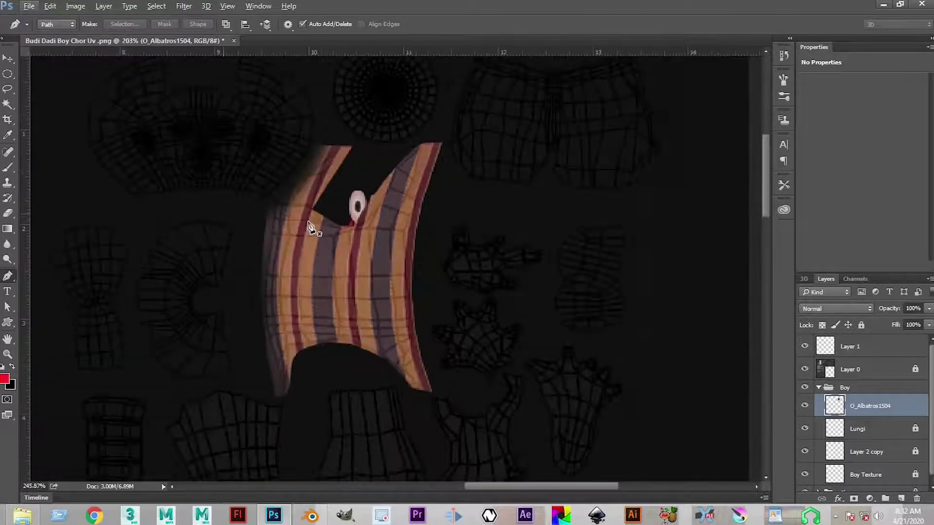
scroll(309, 226, "up", 2)
left_click(281, 171)
left_click(269, 206)
left_click(263, 248)
left_click(260, 283)
left_click(254, 309)
left_click(251, 333)
left_click_drag(250, 350, 233, 300)
left_click_drag(231, 275, 237, 235)
left_click_drag(248, 190, 260, 167)
left_click(275, 144)
left_click(289, 140)
left_click(283, 171)
key("ctrl+Return")
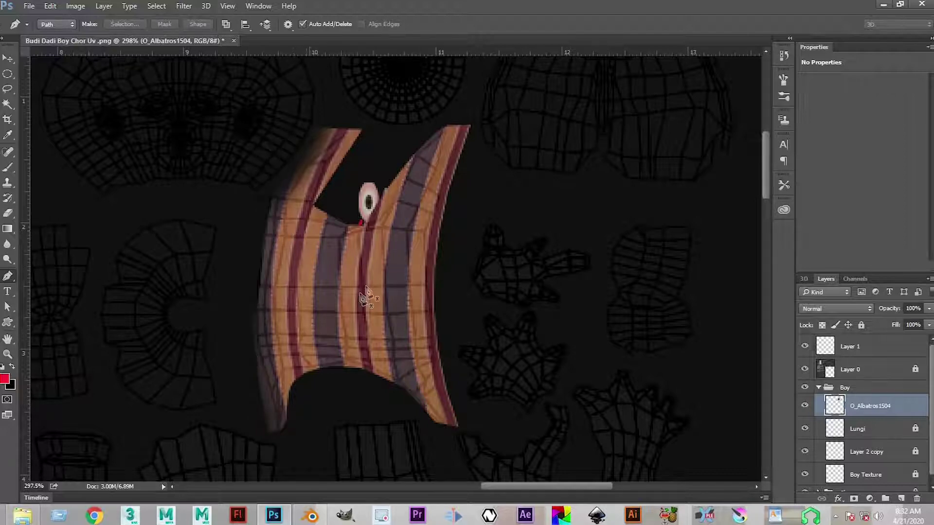
Step: Check the vest island under the fabric, then outline the excess beyond its right side with a Pen path and delete it
scroll(372, 272, "right", 2)
key("alt")
left_click(803, 406)
left_click(804, 407)
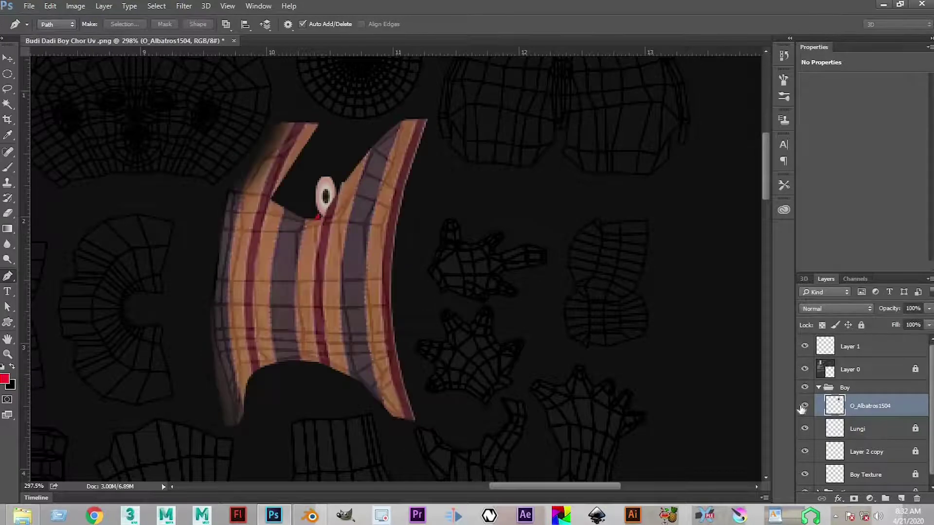
left_click(422, 130)
left_click_drag(410, 420, 446, 475)
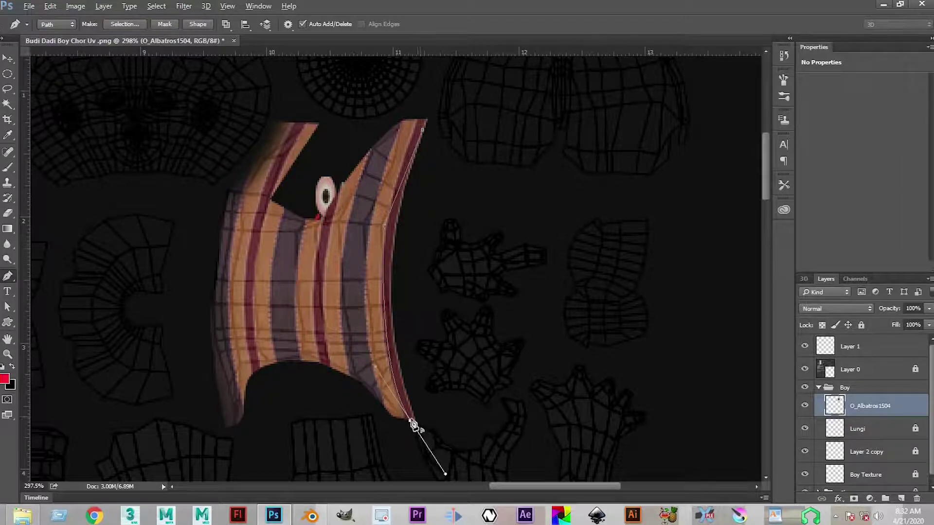
left_click_drag(411, 422, 426, 436)
left_click_drag(454, 302, 456, 258)
left_click_drag(467, 143, 452, 110)
left_click(453, 110)
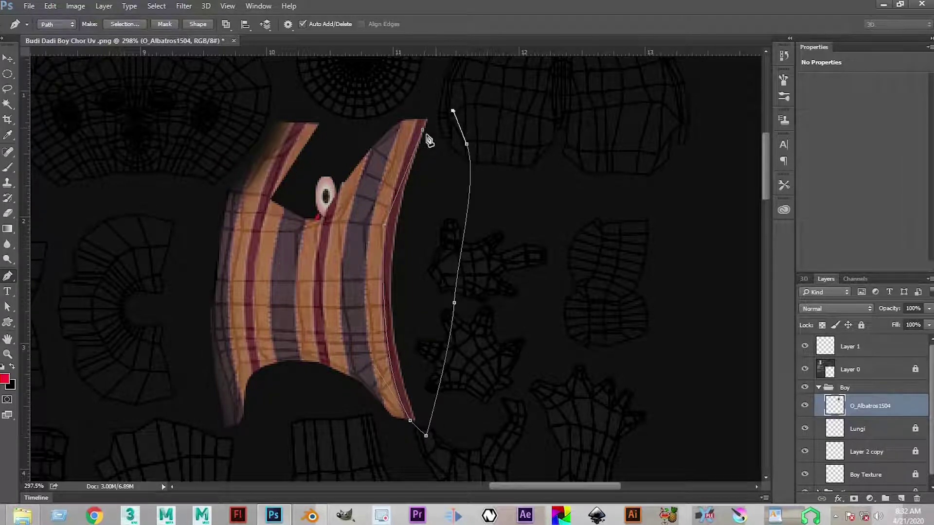
left_click(423, 129)
key("ctrl+Return")
Step: Examine the trimmed vest fabric and compare the remaining UV islands with the coloured reference texture below
scroll(460, 279, "down", 3)
scroll(388, 274, "up", 2)
left_click(8, 59)
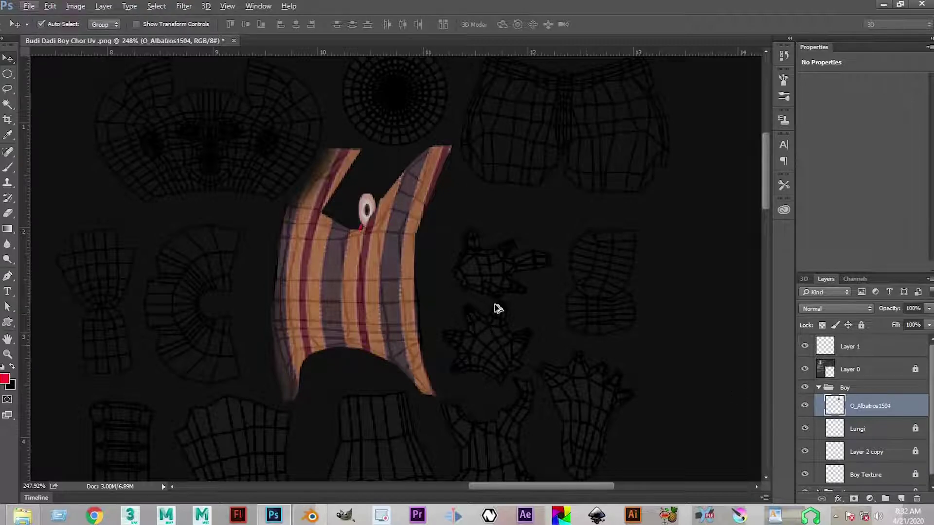
scroll(496, 308, "down", 3)
scroll(509, 329, "up", 3)
scroll(424, 313, "down", 5)
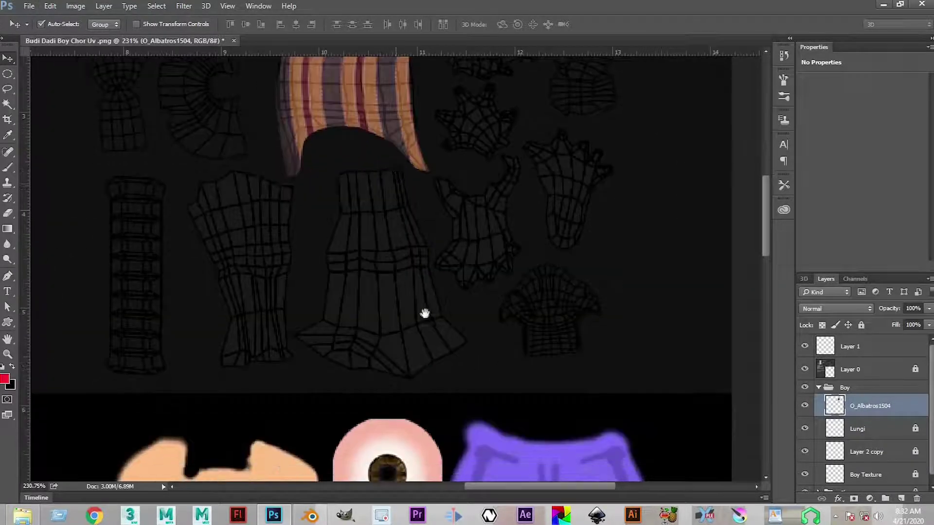
left_click_drag(468, 125, 383, 246)
scroll(462, 390, "down", 4)
left_click_drag(462, 390, 475, 135)
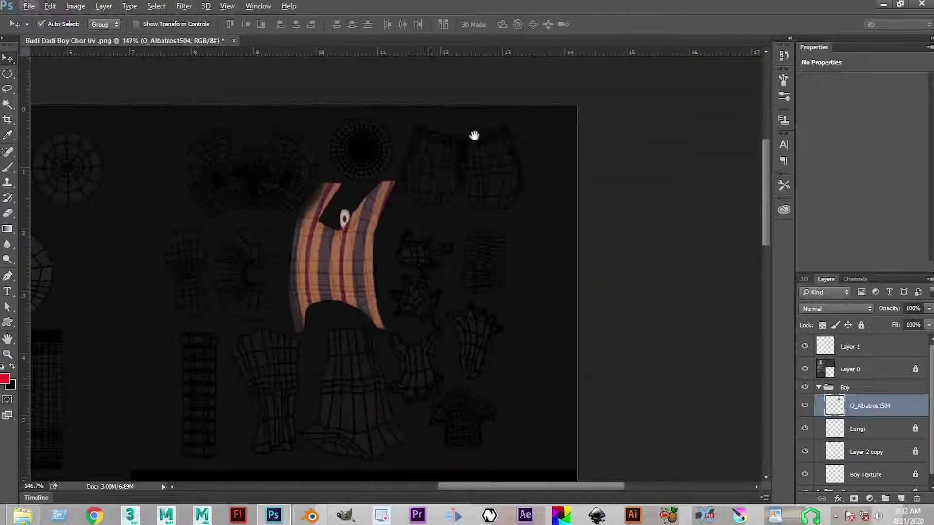
left_click_drag(394, 398, 466, 280)
left_click_drag(470, 178, 447, 384)
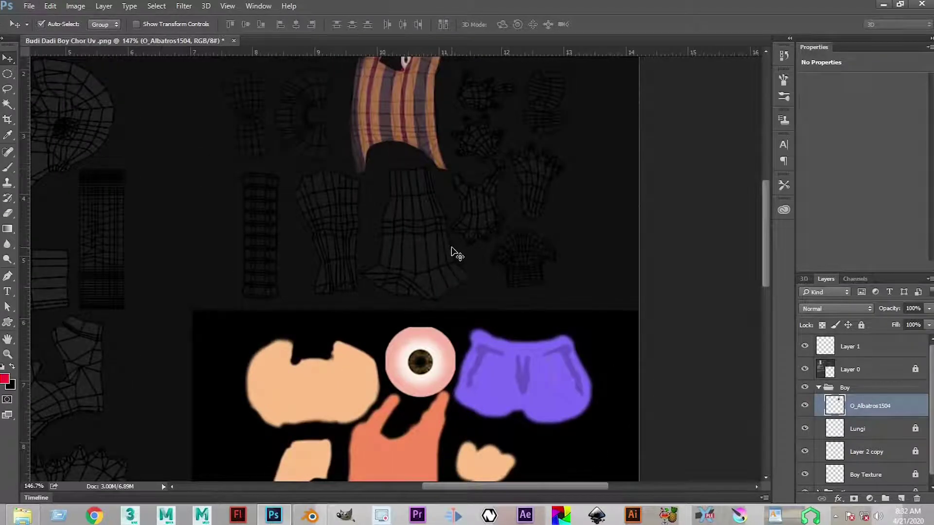
Step: Trace the large flared island below the vest with a closed Pen path and convert the path to a selection
key("p")
scroll(446, 185, "up", 3)
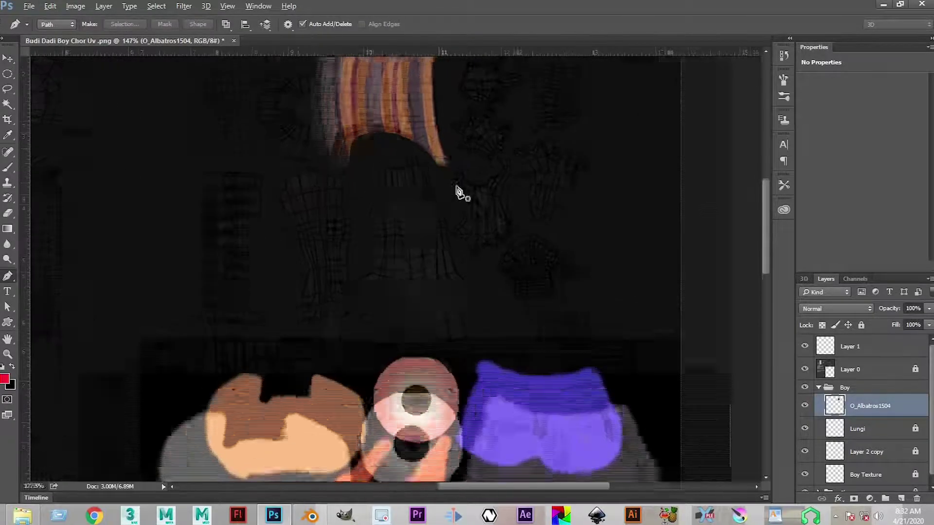
scroll(447, 184, "down", 1)
left_click(417, 157)
left_click(428, 196)
left_click(453, 249)
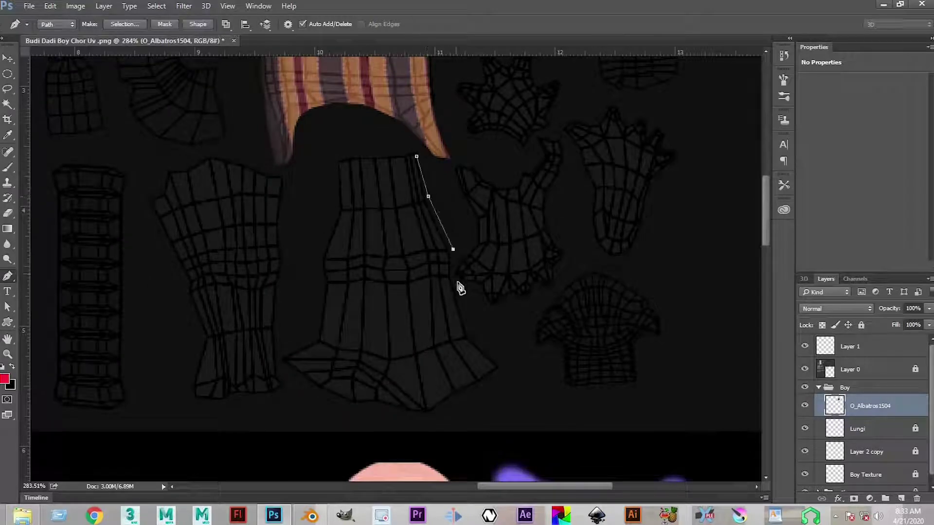
left_click(451, 272)
left_click(460, 301)
left_click(493, 360)
left_click(500, 363)
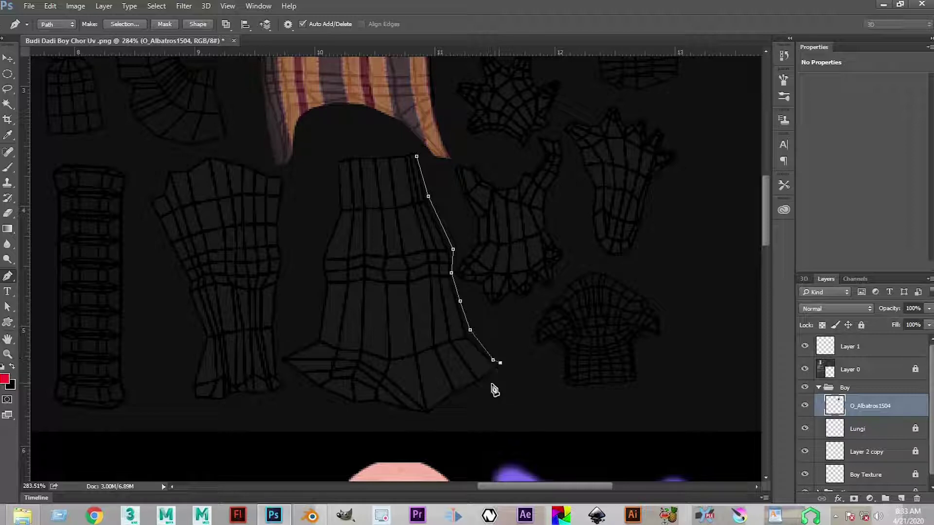
left_click(466, 393)
left_click(452, 404)
left_click(431, 412)
left_click(417, 417)
left_click(378, 405)
left_click(306, 378)
left_click(289, 368)
left_click(277, 355)
left_click(306, 344)
left_click(319, 326)
left_click(323, 284)
left_click(323, 256)
left_click(319, 261)
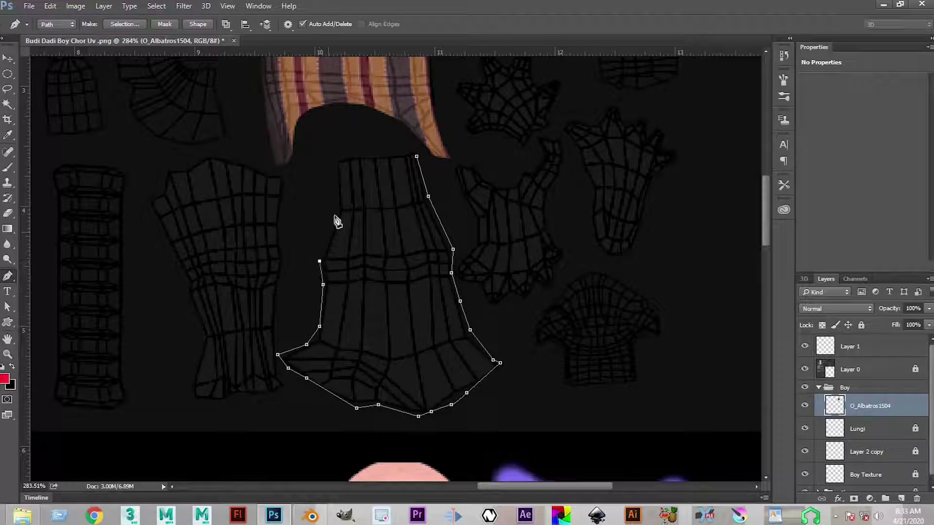
left_click(337, 159)
left_click(417, 157)
key("ctrl+Return")
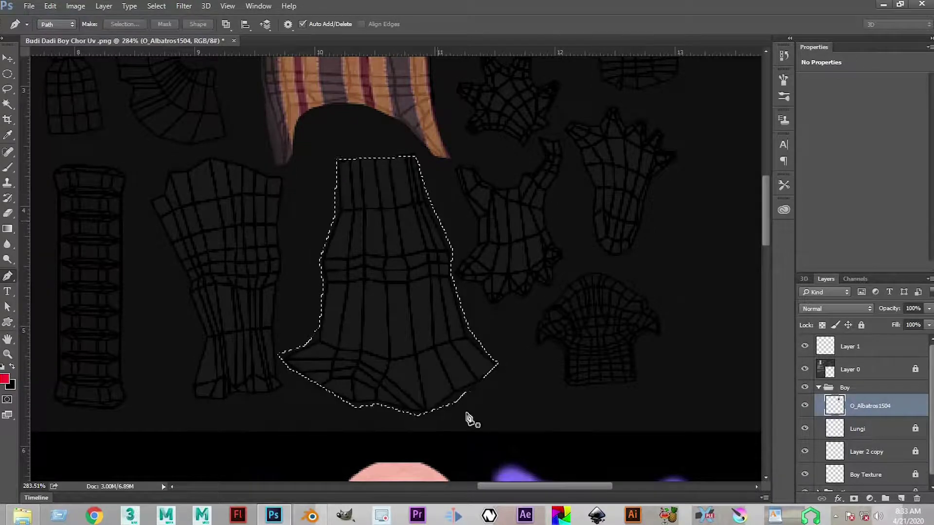
Step: Try to sample the peach skin colour from the painted face in the reference texture
scroll(441, 402, "down", 2)
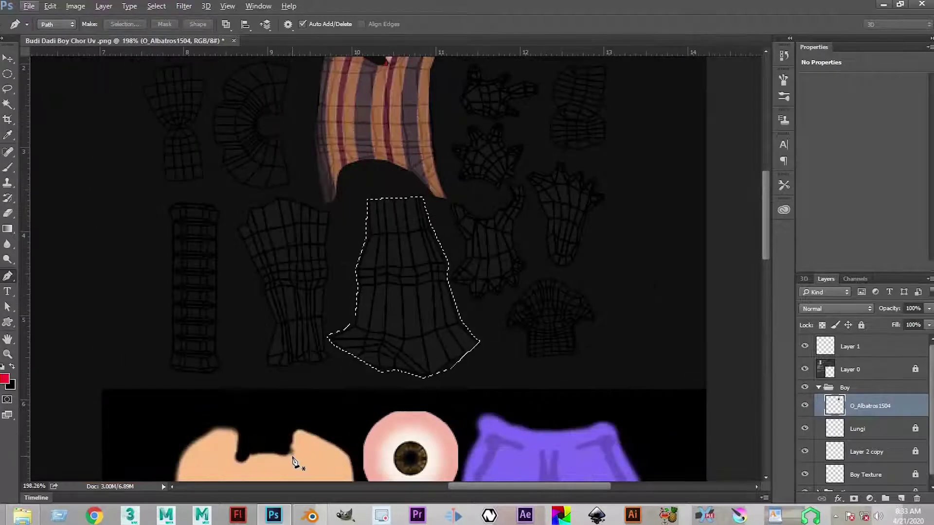
key("i")
left_click(312, 463)
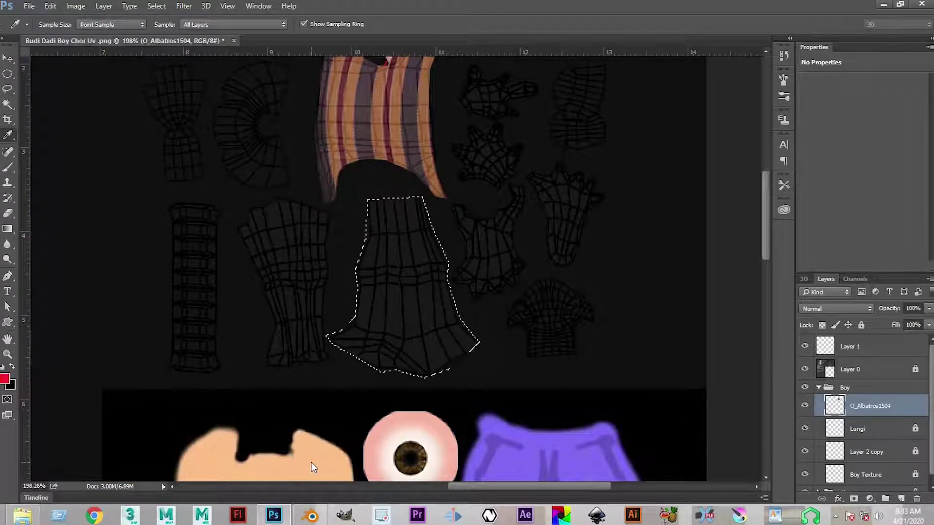
key("p")
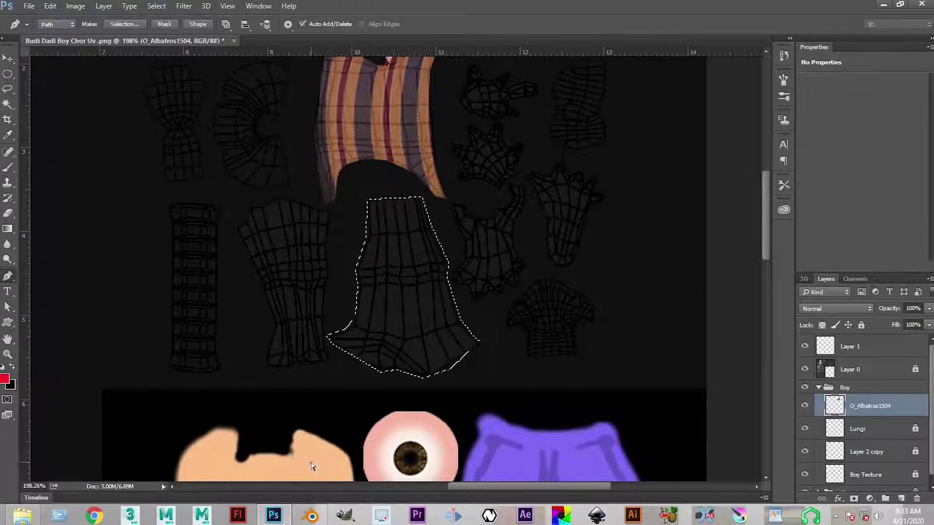
Step: Sample the peach skin colour, then fill the selected flared UV island with it on a new layer named Hand
key("i")
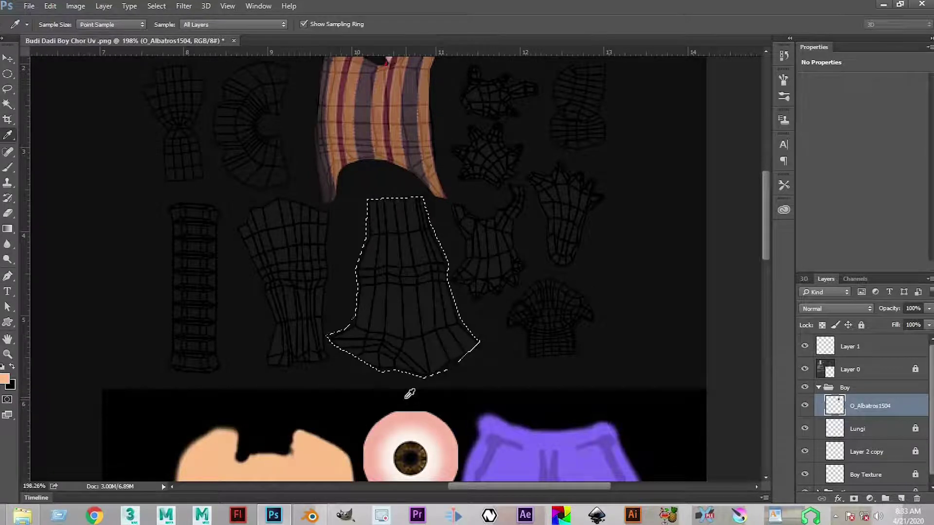
key("super")
key("super")
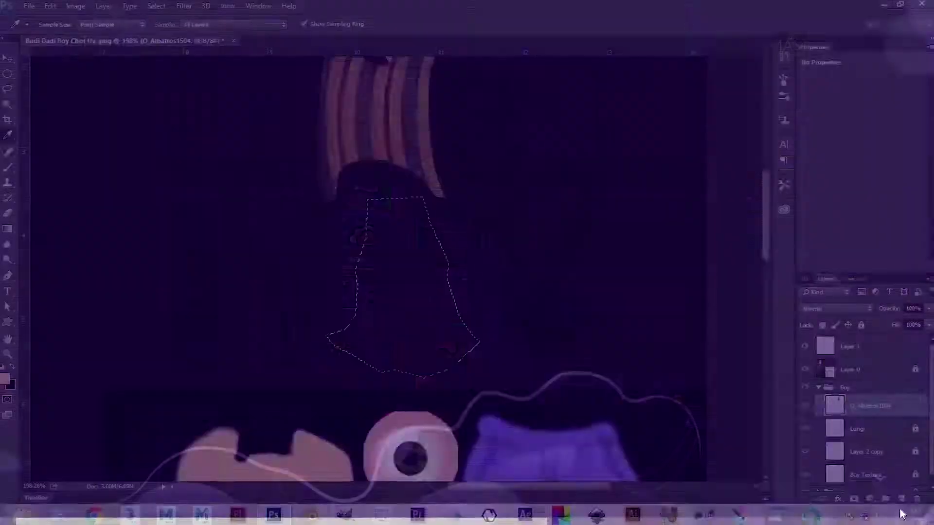
left_click(902, 498)
double_click(878, 414)
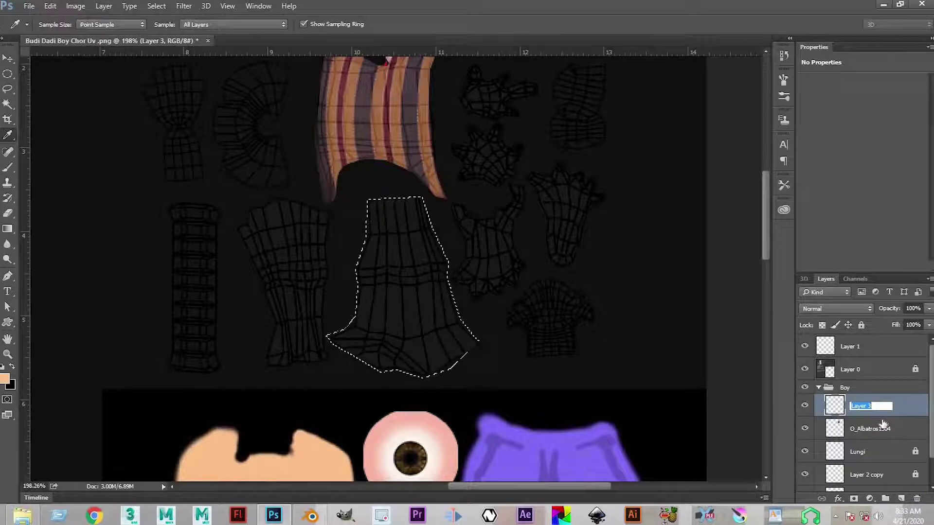
type("Hand")
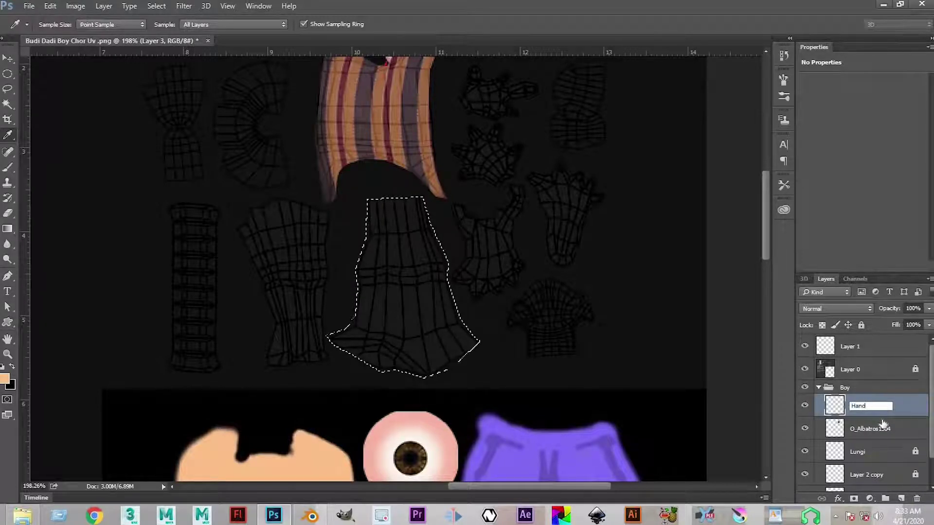
key("Return")
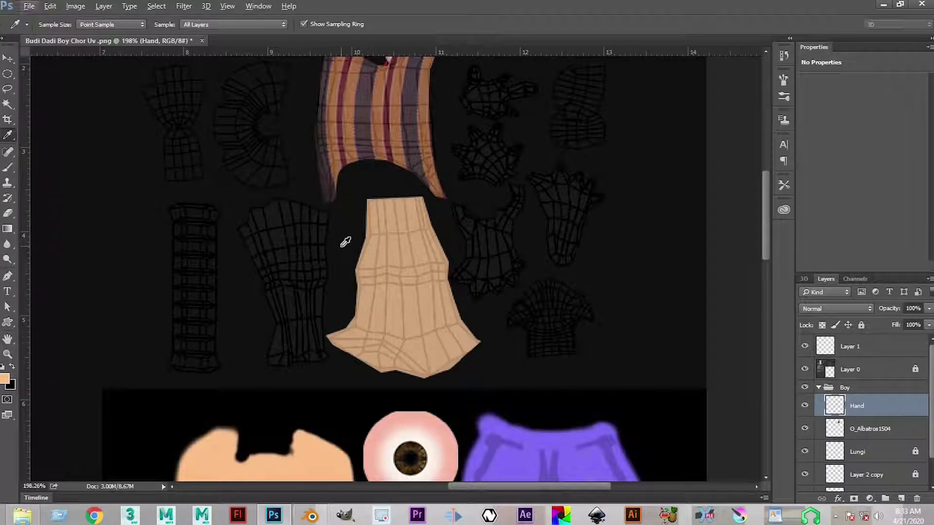
key("p")
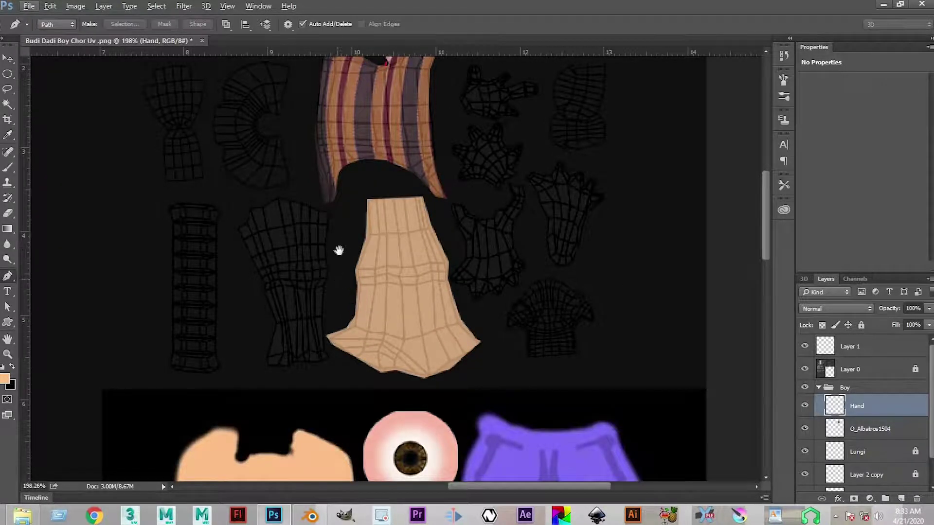
scroll(339, 250, "down", 1)
scroll(340, 256, "up", 3)
left_click(331, 158)
left_click(327, 191)
left_click(323, 210)
left_click(324, 222)
left_click(323, 235)
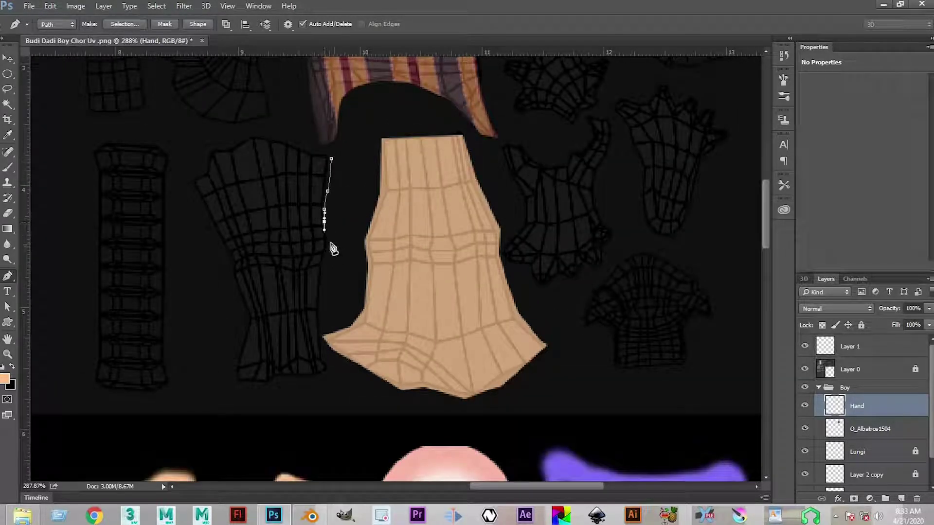
key("ctrl+alt+z")
Step: Lasso around the tall UV island left of the filled flared piece and fill it with the peach skin colour
left_click(7, 89)
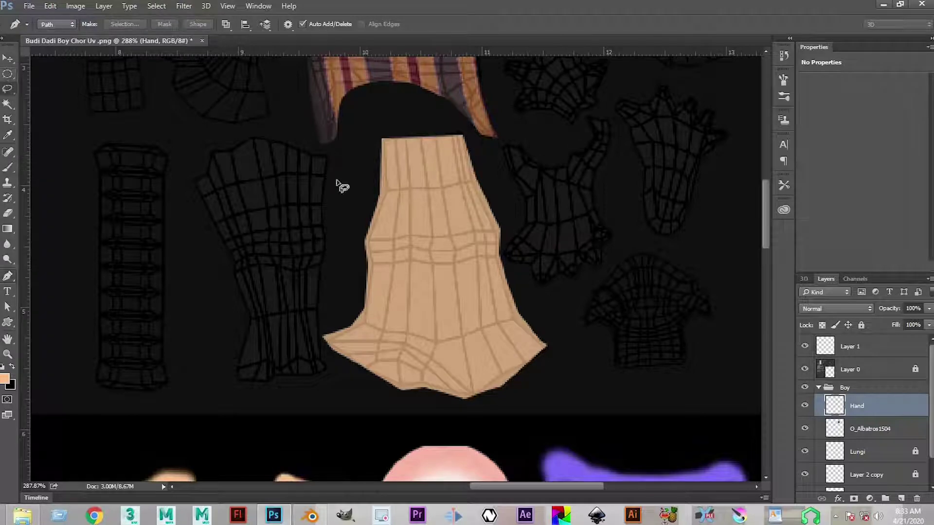
mouse_move(330, 163)
left_mouse_down()
mouse_move(327, 368)
mouse_move(320, 380)
mouse_move(234, 383)
mouse_move(240, 312)
mouse_move(193, 177)
mouse_move(215, 143)
mouse_move(234, 138)
mouse_move(303, 135)
mouse_move(335, 164)
left_mouse_up()
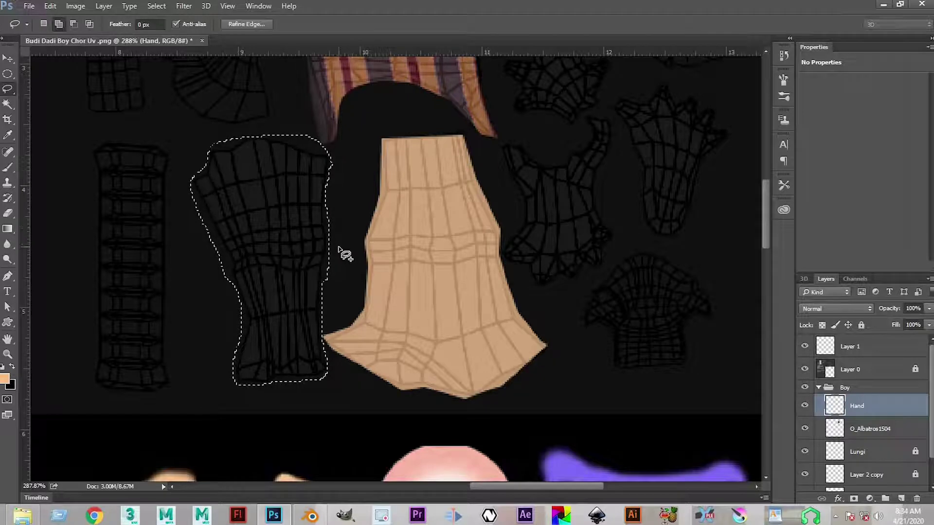
key("alt+BackSpace")
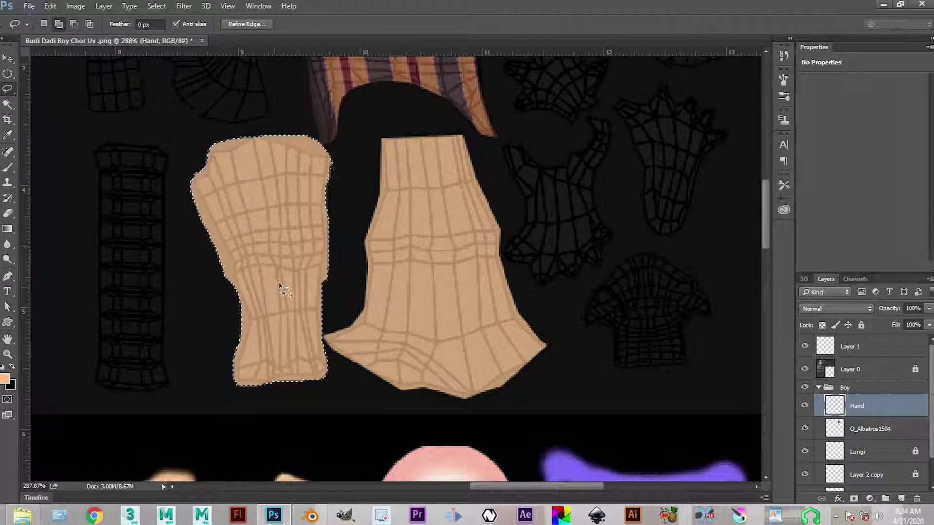
key("ctrl+d")
Step: Outline the narrow foot-shaped UV island with the Lasso, fill it with the peach skin colour and deselect
left_click_drag(569, 227, 336, 285)
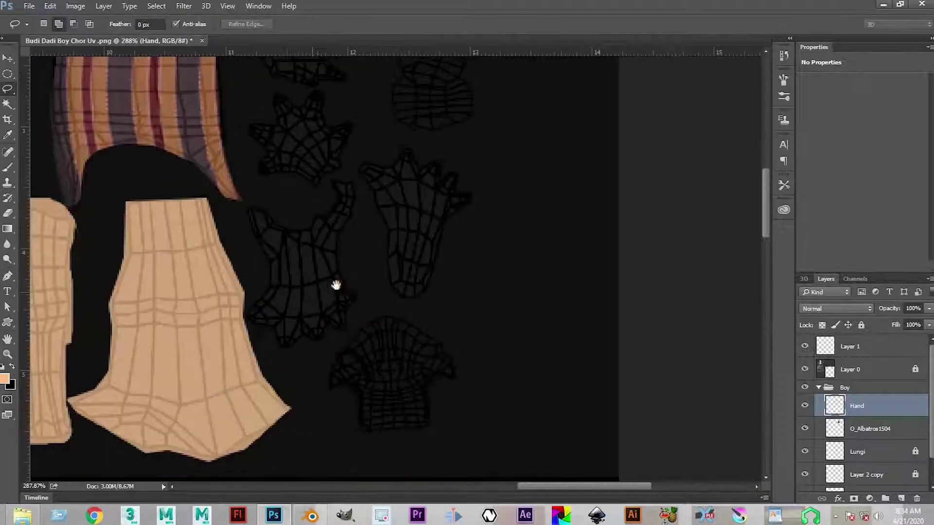
scroll(336, 229, "up", 4)
mouse_move(386, 378)
left_mouse_down()
mouse_move(370, 212)
mouse_move(371, 295)
mouse_move(373, 275)
mouse_move(414, 259)
mouse_move(387, 329)
mouse_move(396, 351)
mouse_move(424, 361)
mouse_move(454, 352)
left_mouse_up()
left_click_drag(469, 290, 493, 233)
mouse_move(494, 196)
left_mouse_down()
mouse_move(491, 178)
mouse_move(463, 150)
mouse_move(427, 136)
mouse_move(347, 161)
mouse_move(387, 323)
mouse_move(440, 360)
left_mouse_up()
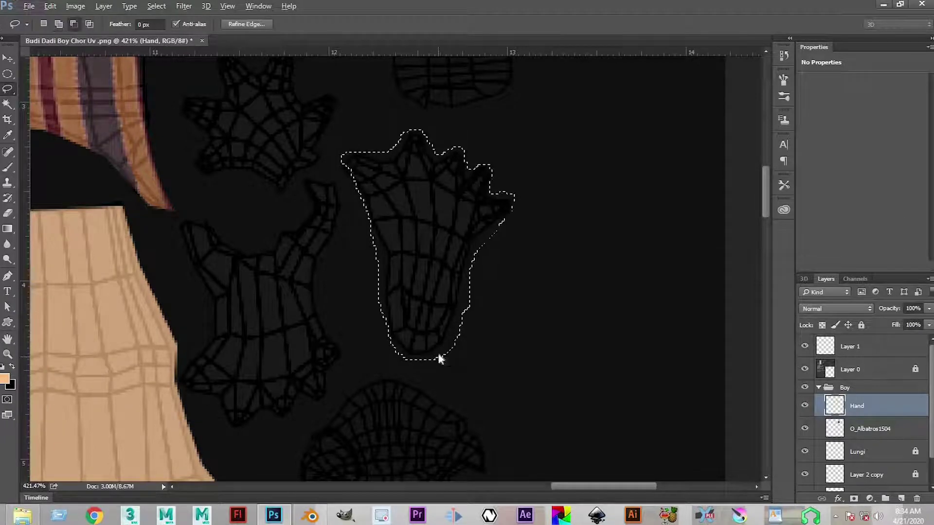
key("alt+BackSpace")
key("ctrl+d")
Step: Lasso the spiky UV island between the flared piece and the foot-shaped piece and fill it with peach
mouse_move(327, 225)
left_mouse_down()
mouse_move(439, 229)
mouse_move(447, 236)
mouse_move(430, 285)
mouse_move(451, 368)
mouse_move(440, 374)
mouse_move(441, 397)
mouse_move(410, 405)
left_mouse_up()
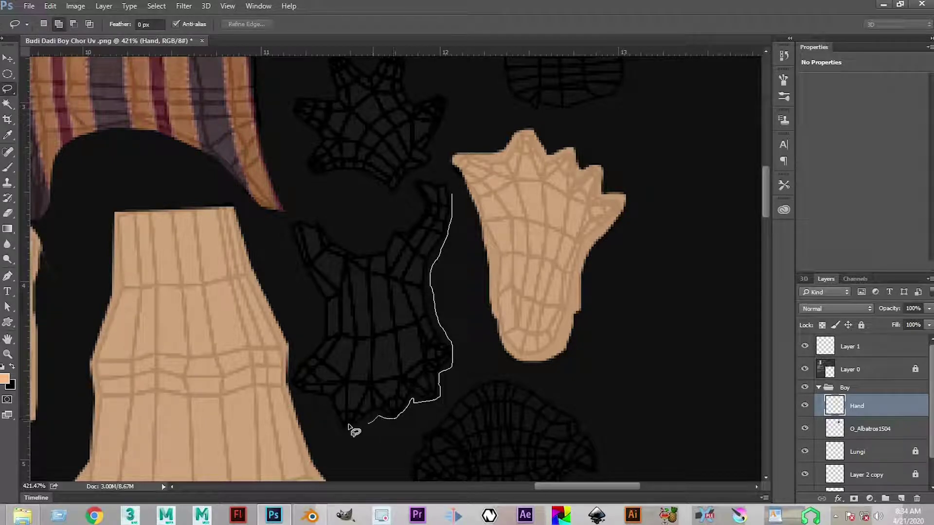
mouse_move(300, 395)
left_mouse_down()
mouse_move(314, 340)
mouse_move(314, 298)
mouse_move(291, 252)
mouse_move(286, 217)
mouse_move(326, 216)
mouse_move(358, 240)
left_mouse_up()
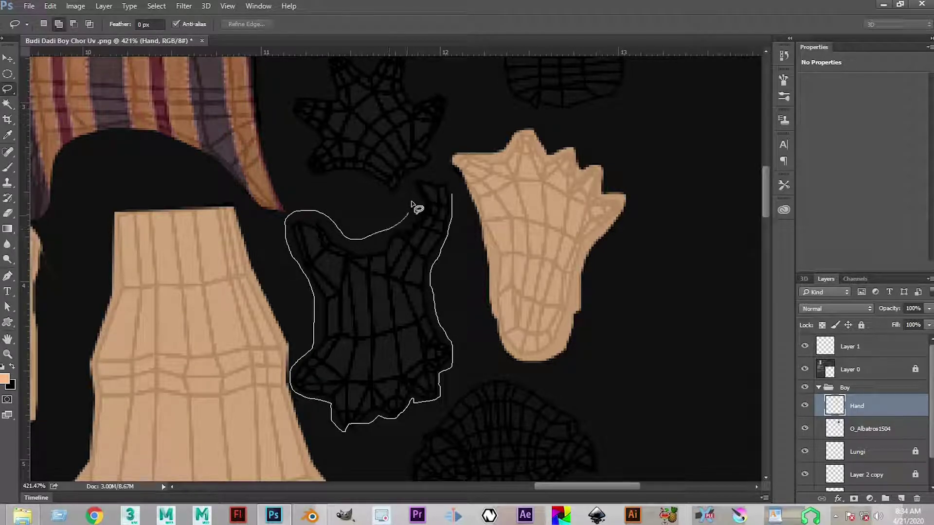
left_click_drag(422, 181, 453, 203)
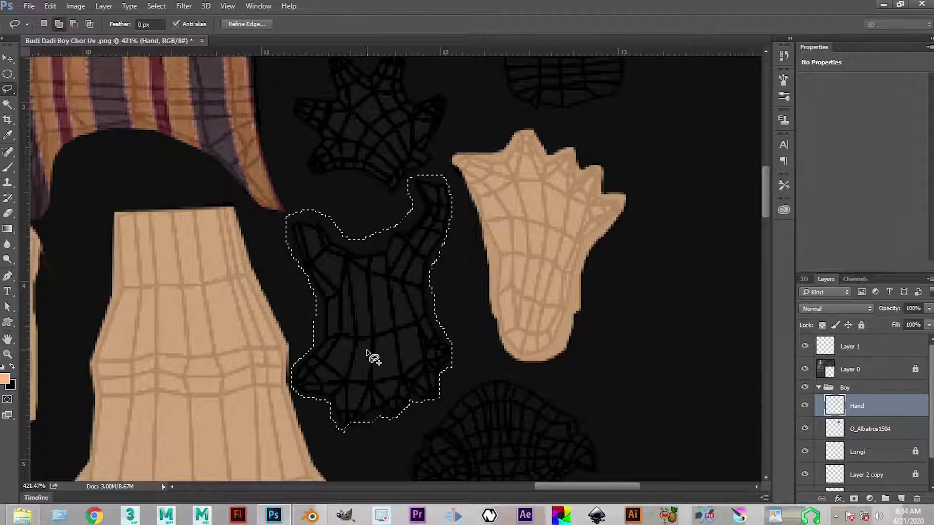
key("alt+BackSpace")
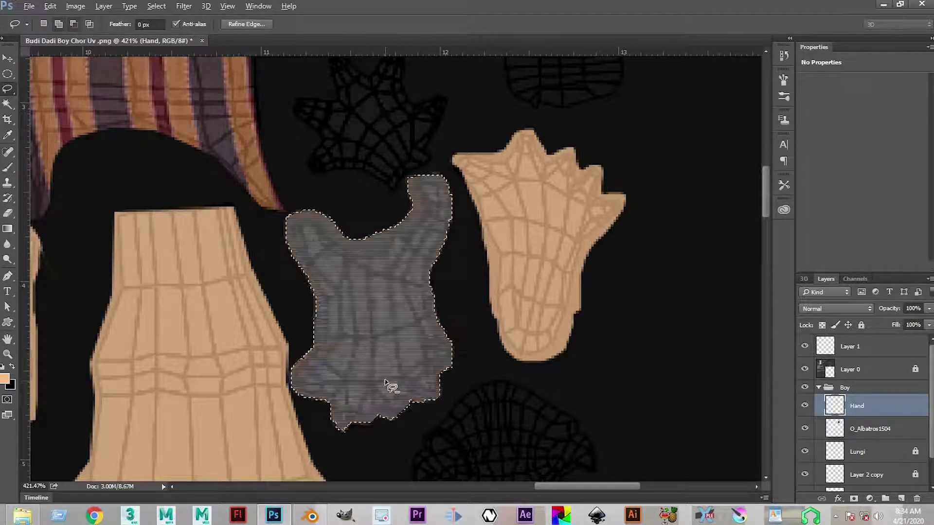
key("ctrl+d")
Step: Lasso both hand-shaped UV islands beside the striped shirt, trim the selection's lower edge and fill them with peach
left_click_drag(427, 410, 441, 366)
scroll(438, 360, "up", 4)
scroll(422, 342, "up", 2)
scroll(422, 343, "down", 2)
left_click_drag(402, 335, 435, 302)
key("ctrl+d")
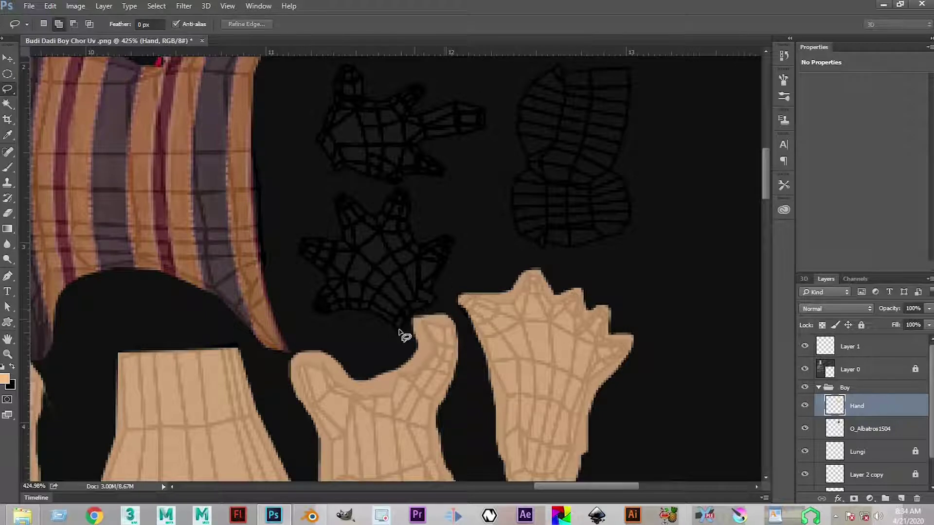
left_click_drag(401, 331, 404, 331)
left_click(441, 221)
mouse_move(439, 296)
left_mouse_down()
mouse_move(458, 235)
mouse_move(428, 237)
left_mouse_up()
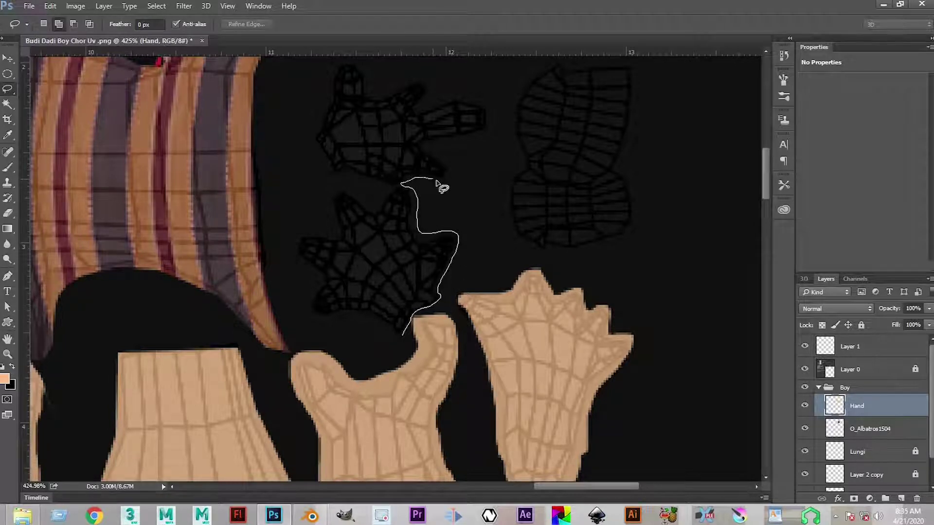
left_click_drag(435, 140, 466, 141)
mouse_move(455, 103)
left_mouse_down()
mouse_move(423, 117)
mouse_move(433, 93)
mouse_move(375, 102)
mouse_move(357, 64)
mouse_move(332, 70)
mouse_move(316, 139)
mouse_move(332, 169)
mouse_move(402, 184)
mouse_move(374, 185)
mouse_move(380, 205)
mouse_move(338, 191)
mouse_move(336, 233)
mouse_move(293, 240)
mouse_move(311, 265)
mouse_move(309, 301)
mouse_move(326, 316)
mouse_move(400, 330)
mouse_move(350, 335)
left_mouse_up()
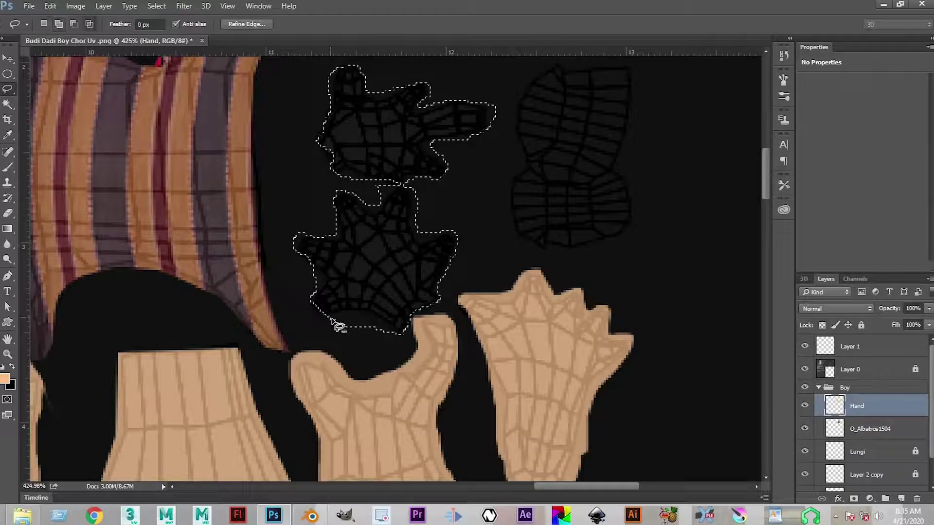
mouse_move(329, 318)
left_mouse_down()
mouse_move(395, 329)
mouse_move(388, 347)
mouse_move(336, 340)
left_mouse_up()
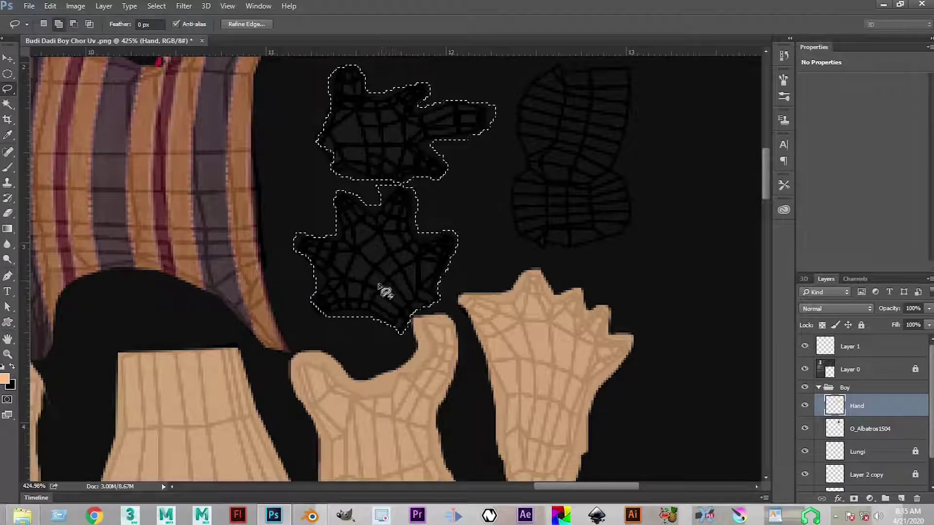
key("alt+BackSpace")
key("ctrl+d")
Step: Lasso the sole-shaped UV island to the right of the hand pieces and fill it with the peach skin colour
left_click_drag(408, 242, 451, 371)
left_click_drag(488, 237, 262, 319)
left_click_drag(370, 333, 356, 287)
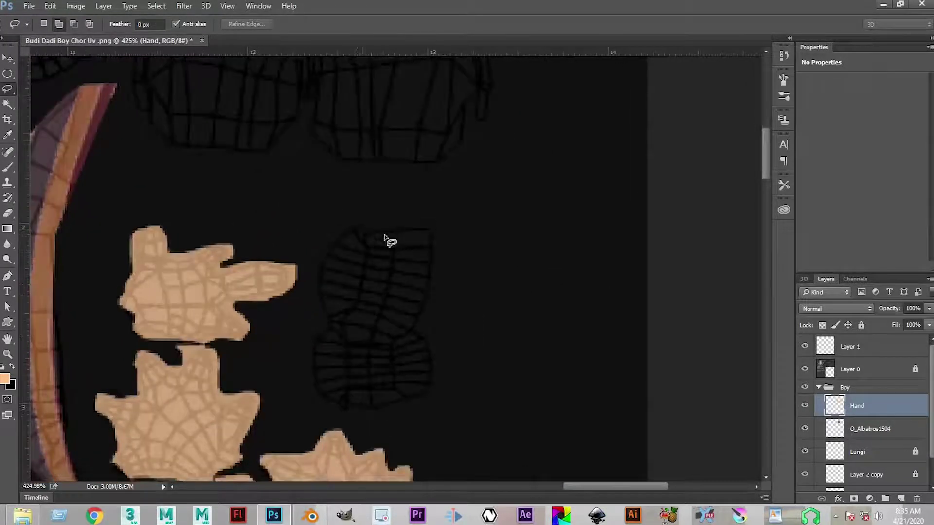
mouse_move(394, 229)
left_mouse_down()
mouse_move(428, 228)
mouse_move(443, 253)
mouse_move(418, 332)
left_mouse_up()
mouse_move(429, 366)
left_mouse_down()
mouse_move(432, 395)
mouse_move(369, 413)
left_mouse_up()
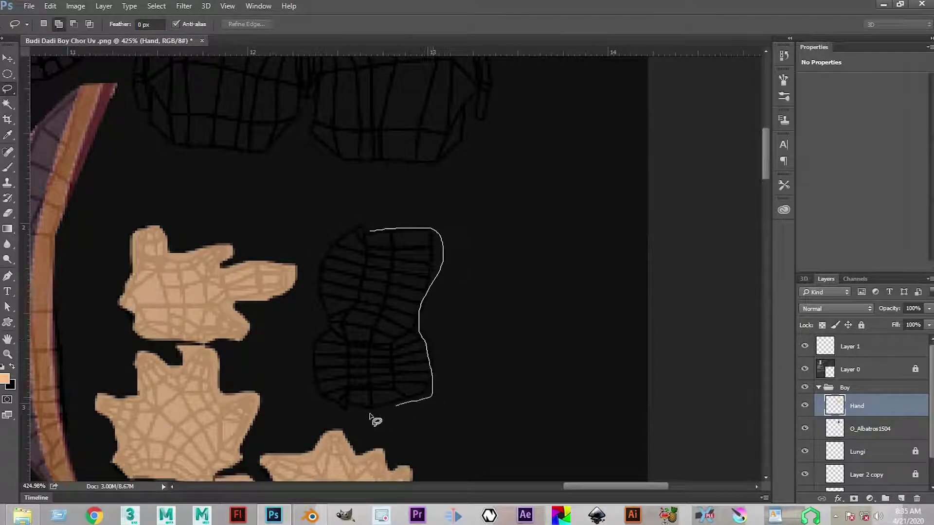
left_click_drag(316, 400, 324, 321)
mouse_move(317, 268)
left_mouse_down()
mouse_move(371, 217)
mouse_move(377, 228)
left_mouse_up()
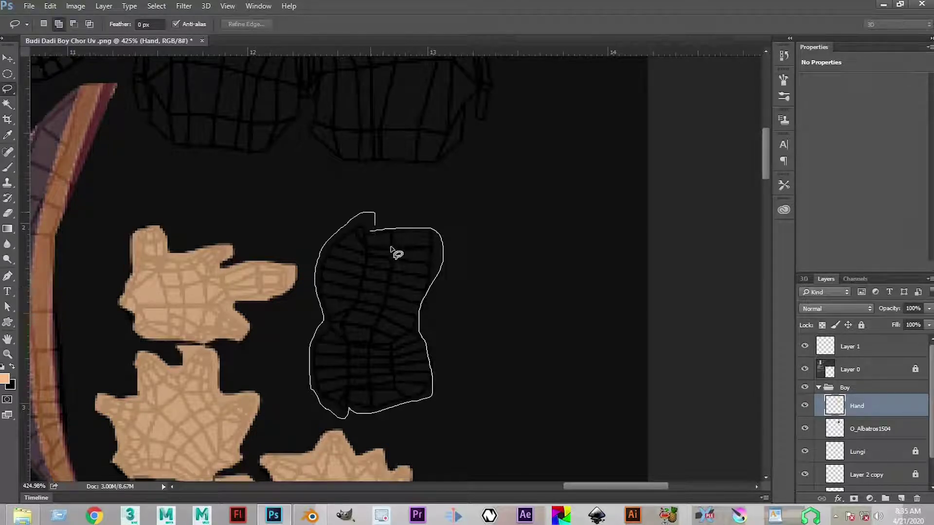
key("alt+BackSpace")
key("ctrl+d")
Step: Lasso the large face UV island above and left of the striped shirt and fill it with the peach skin colour
scroll(495, 290, "down", 2)
scroll(495, 291, "down", 3)
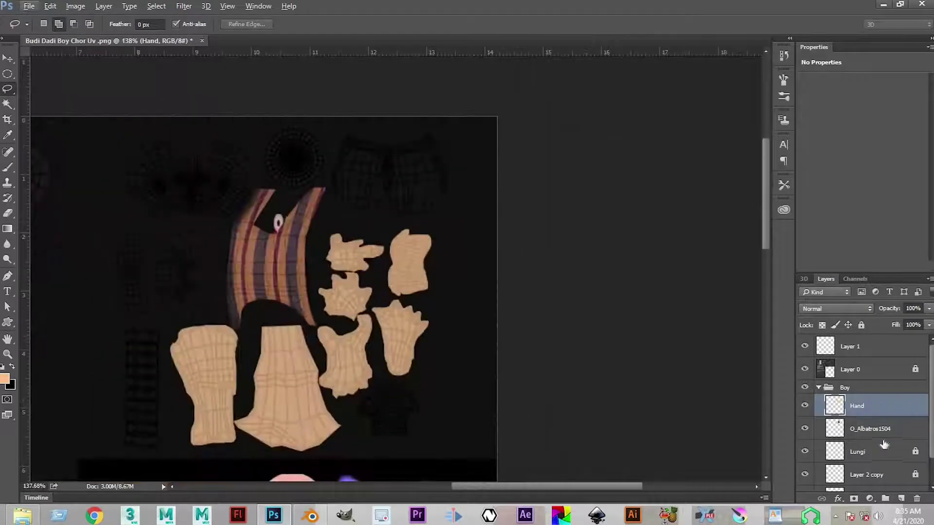
left_click_drag(295, 345, 354, 359)
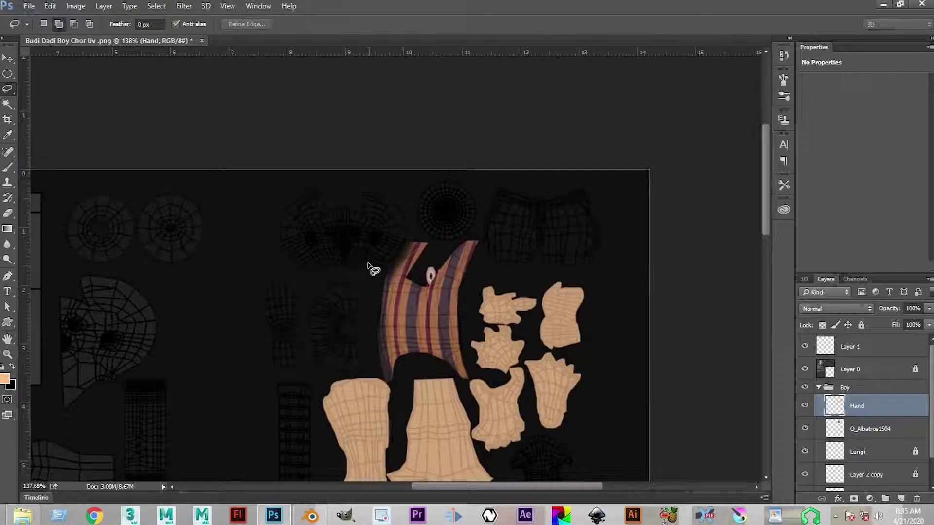
scroll(372, 272, "up", 3)
mouse_move(368, 316)
left_mouse_down()
mouse_move(325, 276)
mouse_move(365, 275)
mouse_move(312, 359)
mouse_move(353, 299)
mouse_move(365, 259)
mouse_move(344, 207)
mouse_move(311, 197)
left_mouse_up()
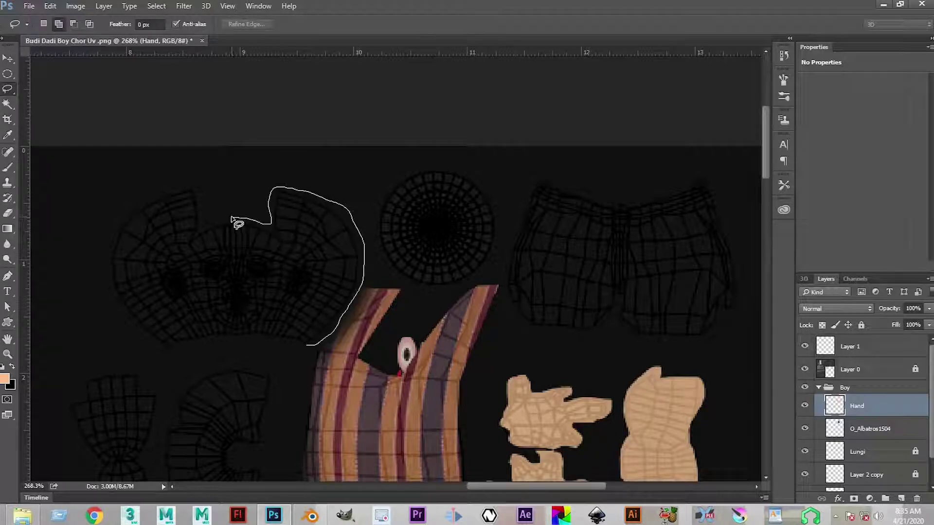
mouse_move(217, 223)
left_mouse_down()
mouse_move(195, 230)
mouse_move(200, 196)
left_mouse_up()
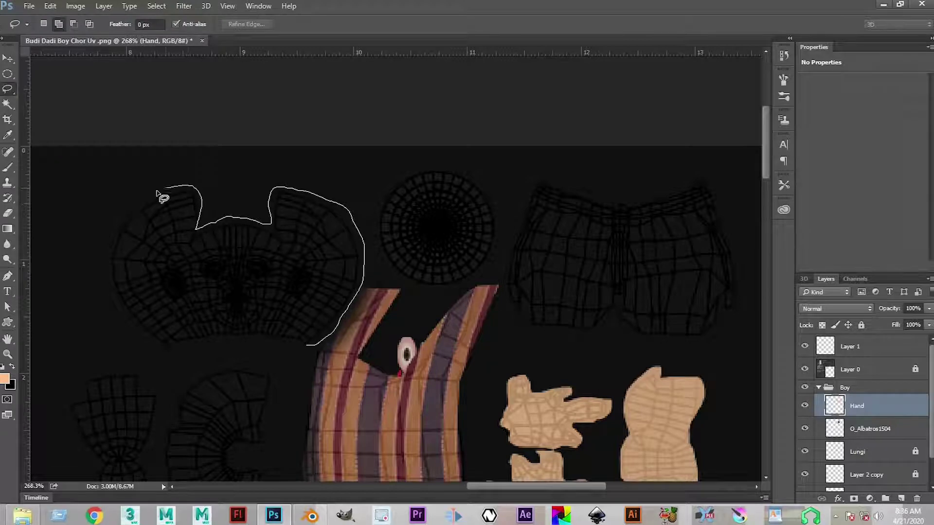
mouse_move(114, 249)
left_mouse_down()
mouse_move(115, 308)
mouse_move(149, 350)
mouse_move(222, 340)
mouse_move(315, 345)
left_mouse_up()
key("alt+BackSpace")
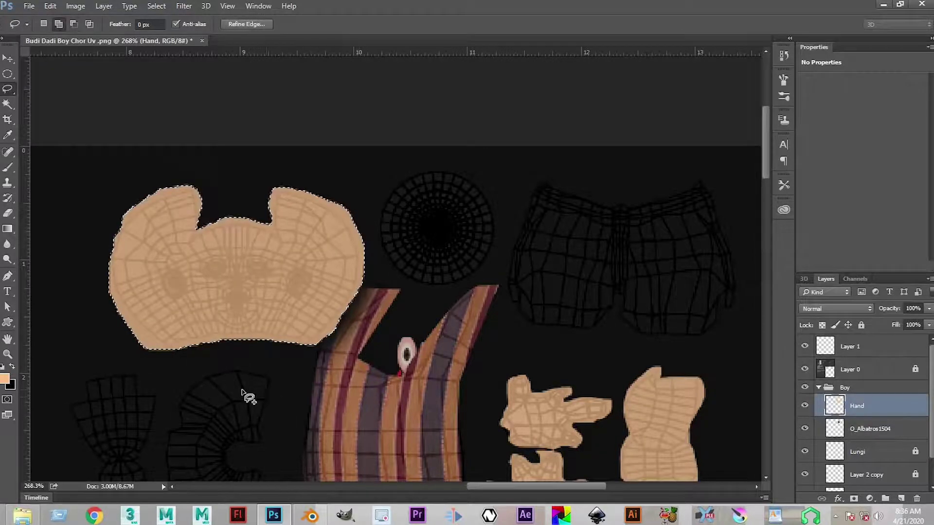
scroll(275, 227, "down", 3)
key("ctrl+d")
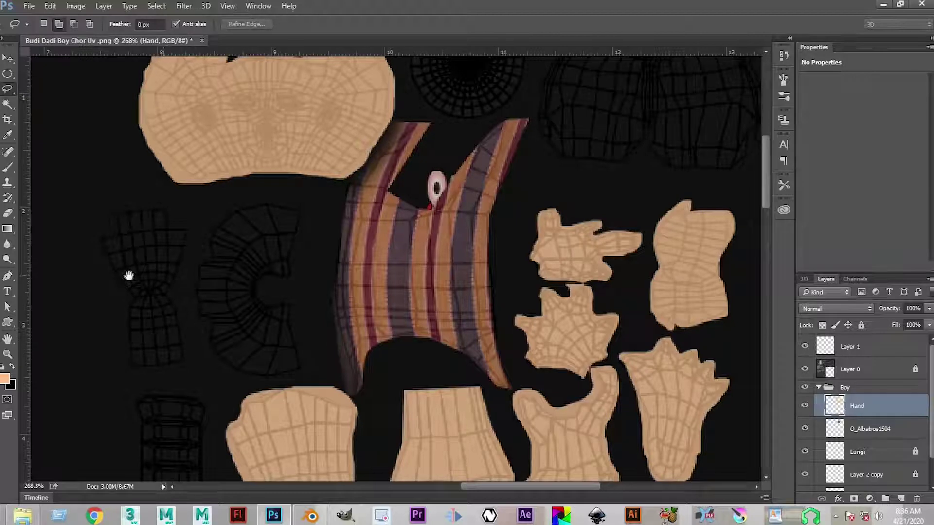
Step: Lasso the C-shaped UV island below the face piece, extend the selection over its missed edge and fill it with peach
scroll(198, 277, "right", 2)
scroll(220, 316, "right", 2)
mouse_move(232, 281)
left_mouse_down()
mouse_move(198, 291)
mouse_move(211, 304)
mouse_move(213, 280)
mouse_move(209, 305)
mouse_move(233, 305)
mouse_move(246, 323)
mouse_move(240, 374)
mouse_move(207, 383)
mouse_move(163, 369)
left_mouse_up()
key("ctrl+d")
mouse_move(144, 323)
left_mouse_down()
mouse_move(136, 315)
mouse_move(156, 249)
mouse_move(189, 199)
mouse_move(244, 212)
left_mouse_up()
mouse_move(245, 265)
left_mouse_down()
mouse_move(234, 284)
mouse_move(208, 284)
mouse_move(220, 309)
left_mouse_up()
scroll(170, 251, "up", 1)
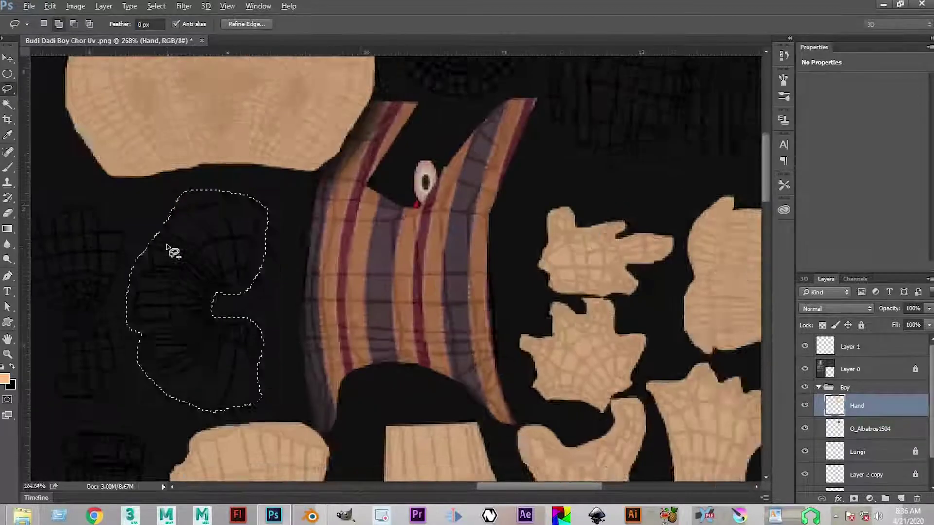
scroll(171, 251, "up", 2)
mouse_move(186, 184)
left_mouse_down()
mouse_move(142, 223)
mouse_move(146, 258)
mouse_move(191, 203)
mouse_move(184, 182)
left_mouse_up()
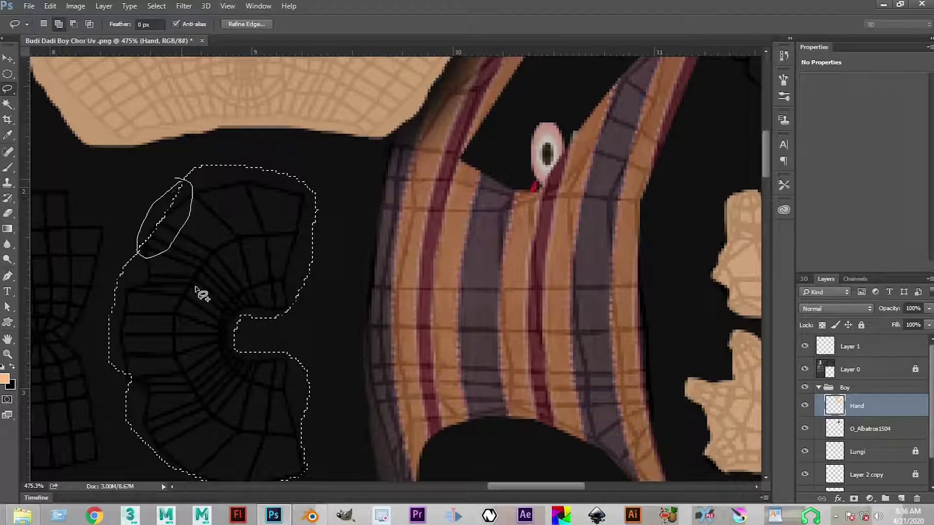
left_click_drag(75, 287, 211, 254)
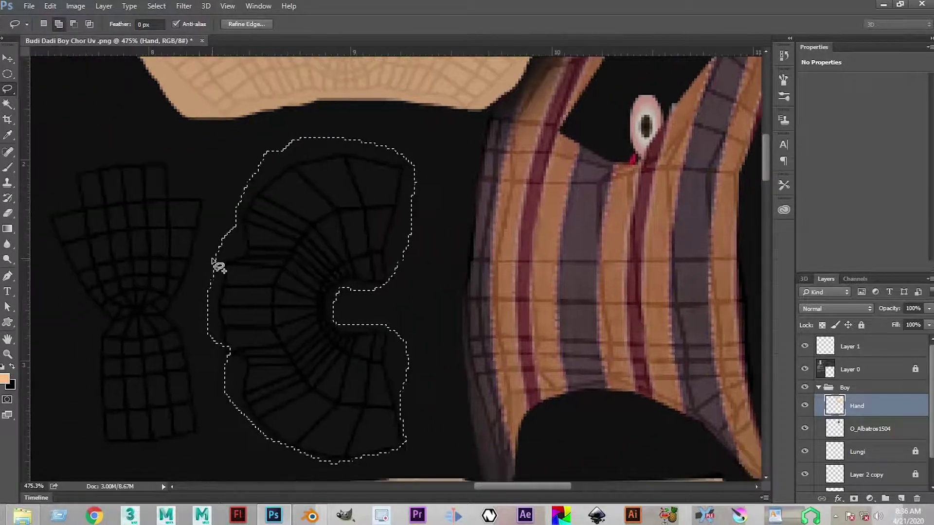
key("alt+BackSpace")
key("ctrl+d")
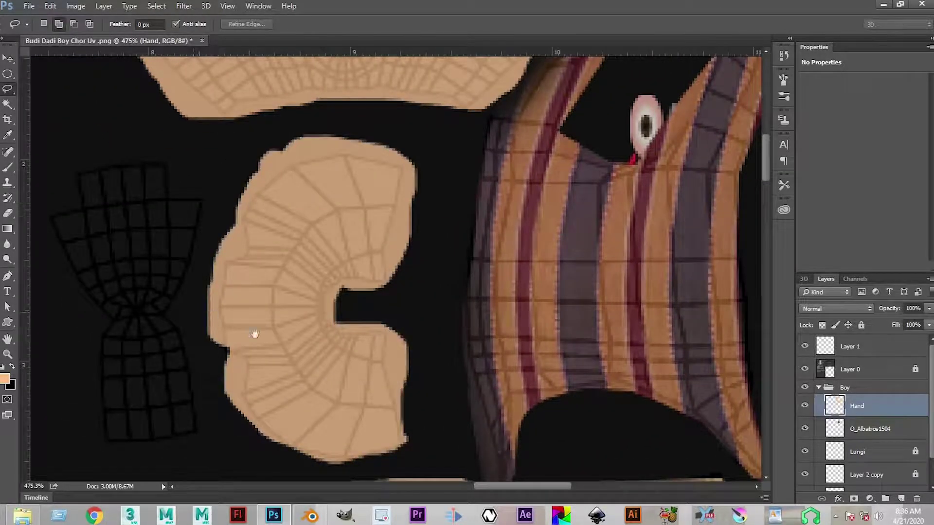
Step: Lasso the hourglass-shaped UV island beside the C-shaped piece and fill it with the peach skin colour
left_click_drag(254, 334, 290, 353)
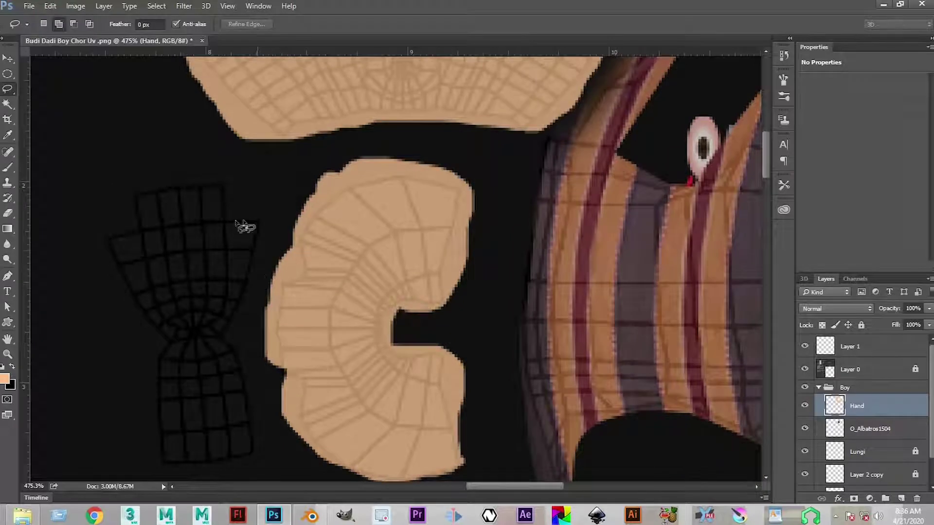
left_click_drag(226, 219, 263, 221)
left_click_drag(253, 260, 238, 318)
mouse_move(245, 460)
left_mouse_down()
mouse_move(157, 466)
mouse_move(139, 395)
mouse_move(156, 362)
mouse_move(104, 233)
mouse_move(126, 230)
mouse_move(131, 194)
mouse_move(156, 184)
mouse_move(239, 184)
mouse_move(237, 217)
left_mouse_up()
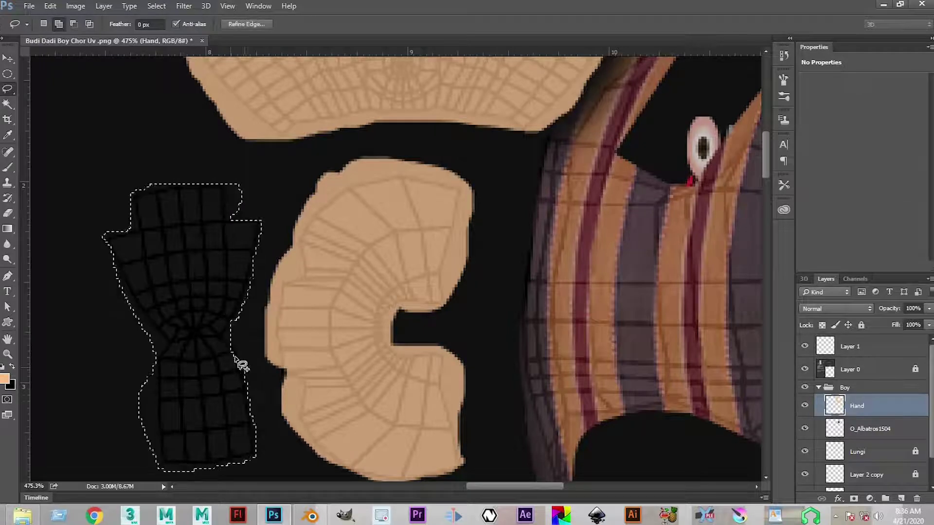
key("alt+BackSpace")
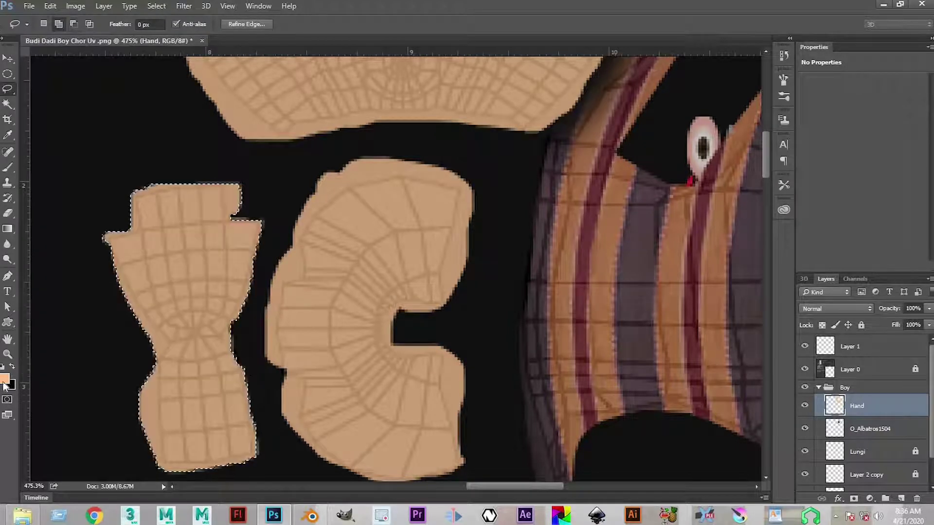
Step: Set the foreground colour to red f9090e, refill the selected hourglass-shaped island with it and deselect
left_click(5, 378)
left_click_drag(324, 185, 324, 167)
left_click(305, 170)
left_click(458, 161)
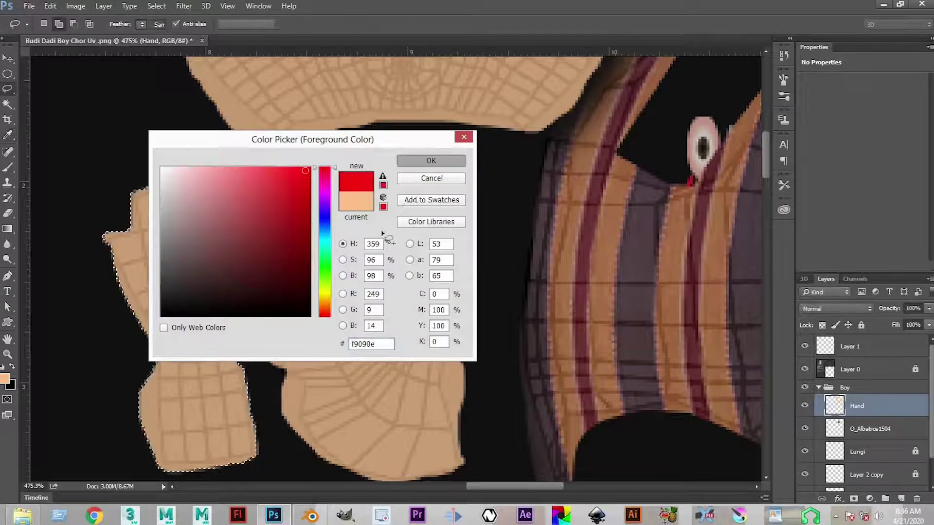
key("alt+BackSpace")
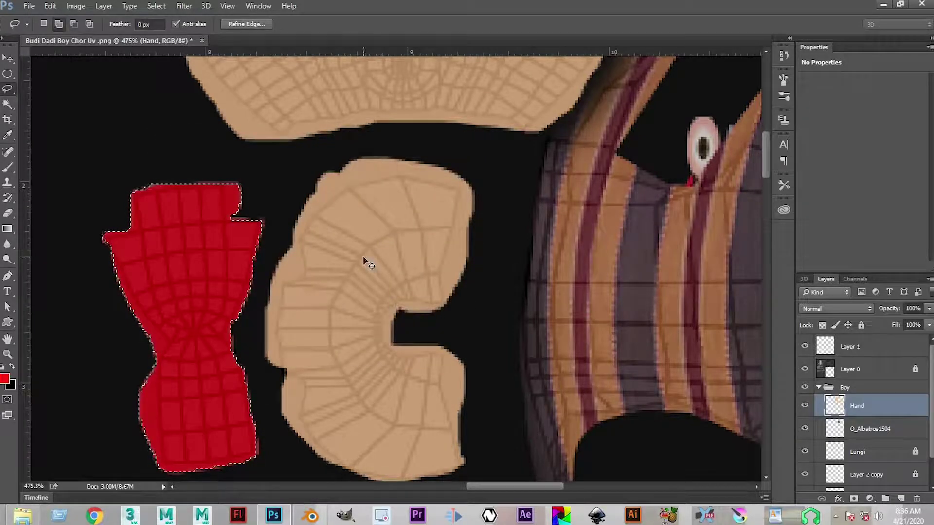
key("ctrl+d")
Step: Enclose the ladder-like UV strip below the red island in a rectangular marquee selection
scroll(363, 256, "down", 5)
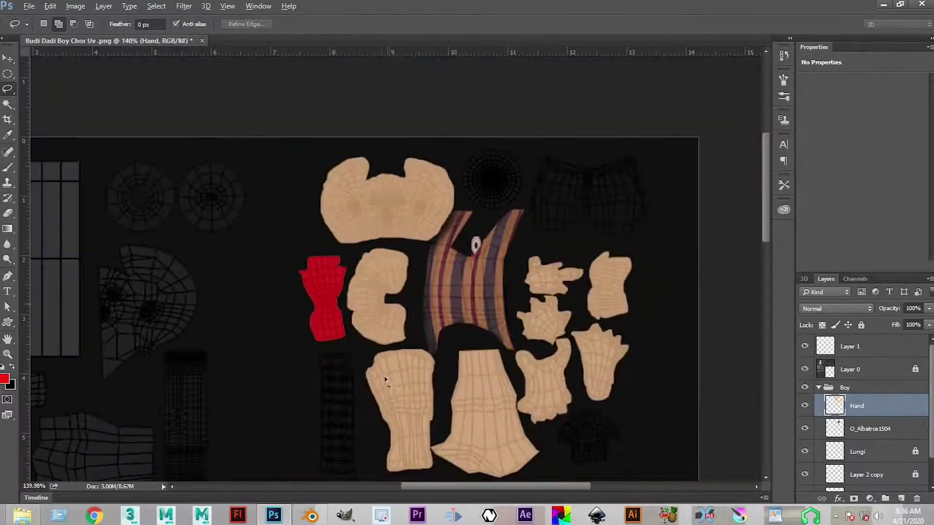
scroll(368, 263, "down", 2)
scroll(368, 263, "up", 4)
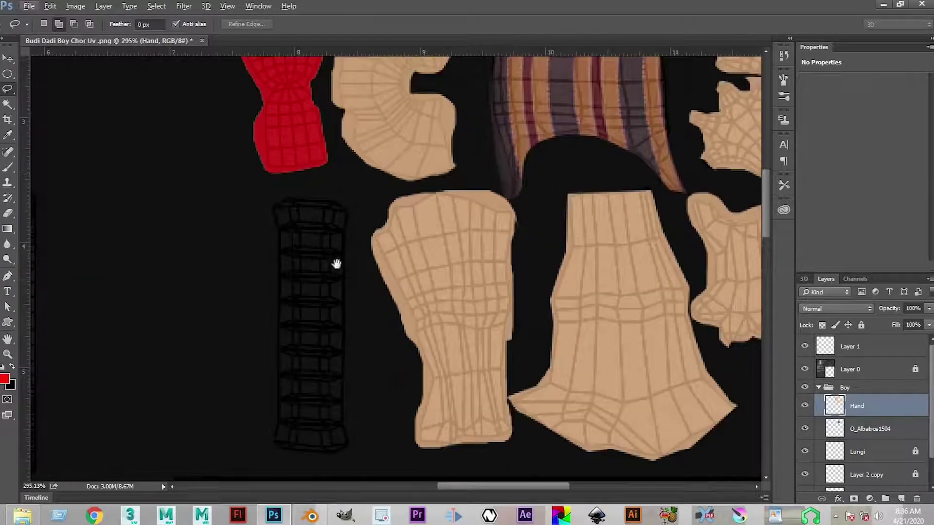
scroll(337, 223, "down", 2)
key("m")
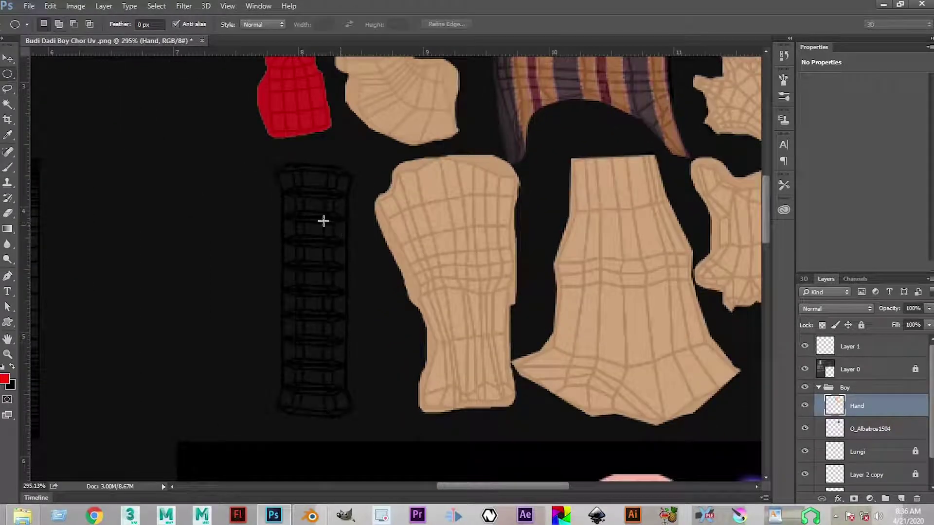
right_click(17, 76)
left_click(64, 72)
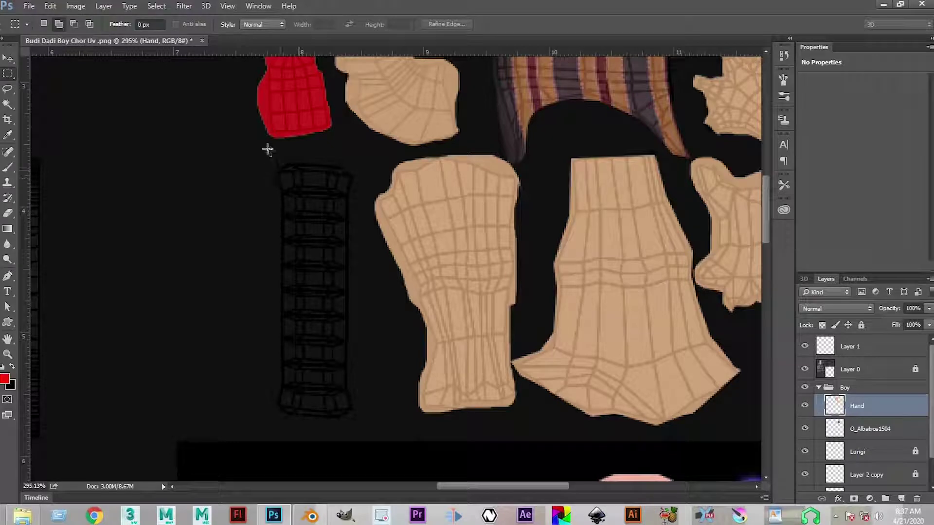
left_click_drag(267, 149, 359, 443)
Step: Reset the colours to default black and white, fill the selected strip with white and deselect it
scroll(316, 437, "down", 1)
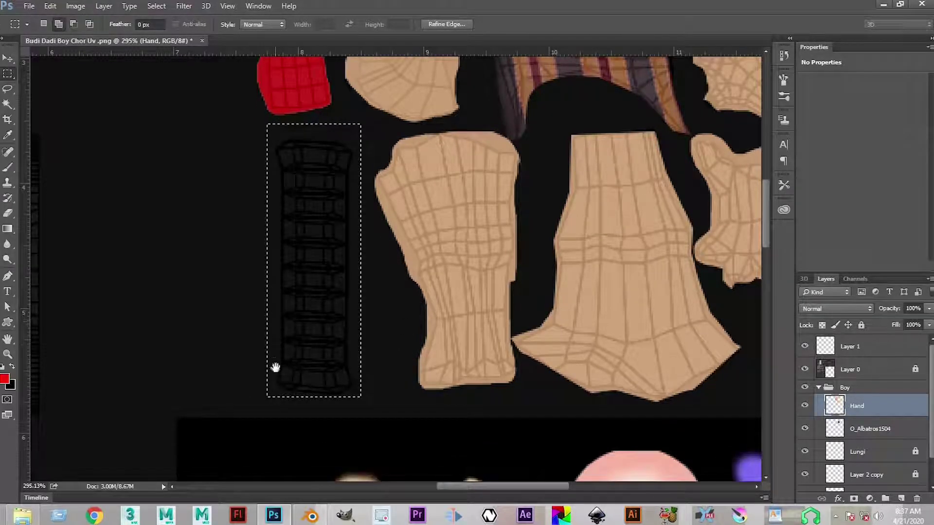
scroll(275, 367, "up", 2)
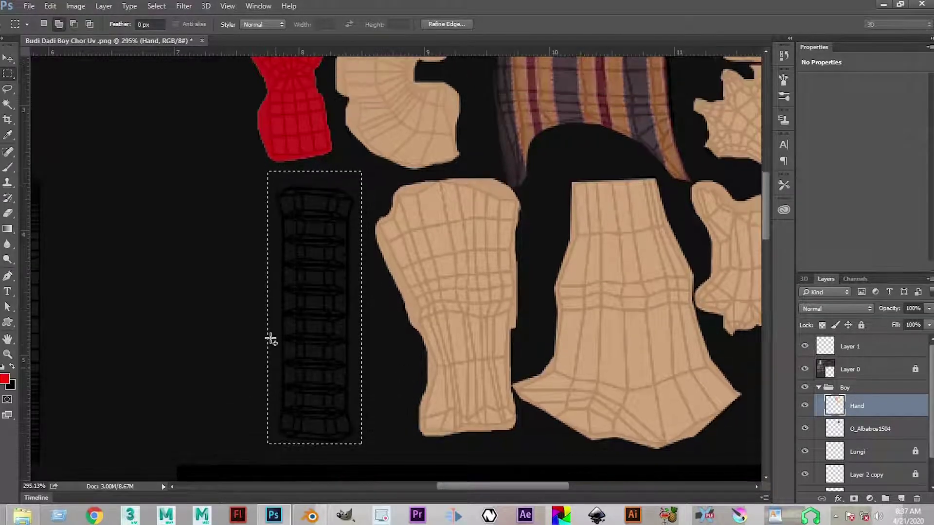
left_click(4, 365)
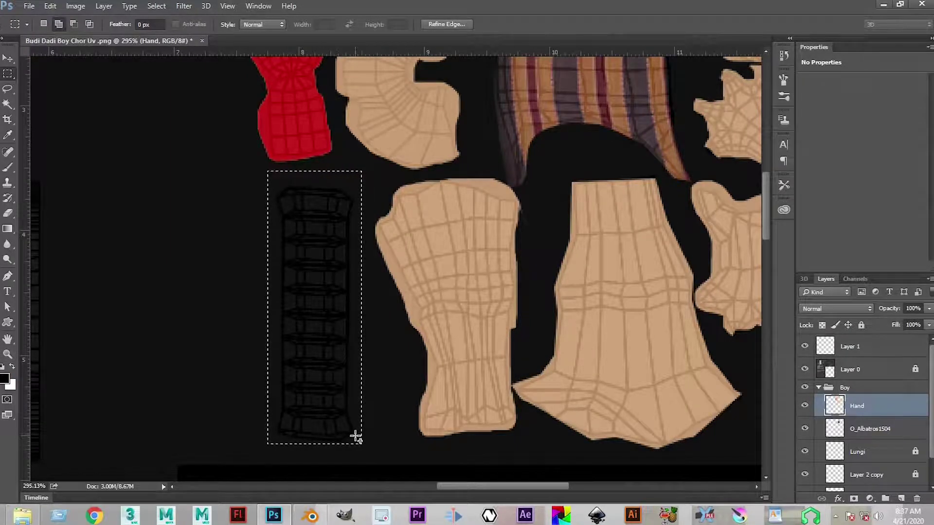
key("ctrl+BackSpace")
key("ctrl+d")
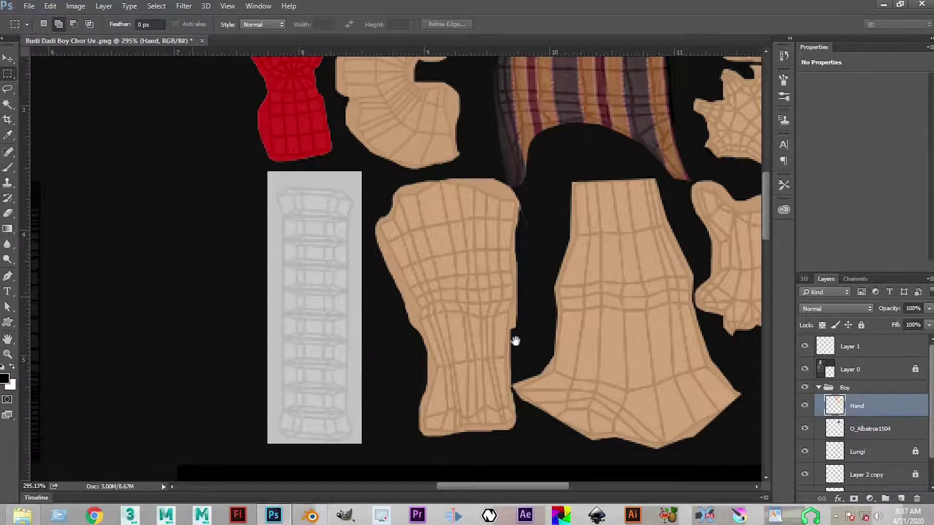
Step: Hide the UV wireframe on Layer 0 so only the painted texture shows over the whole canvas
left_click_drag(374, 320, 513, 323)
scroll(520, 317, "down", 6)
scroll(521, 317, "down", 3)
left_click(805, 369)
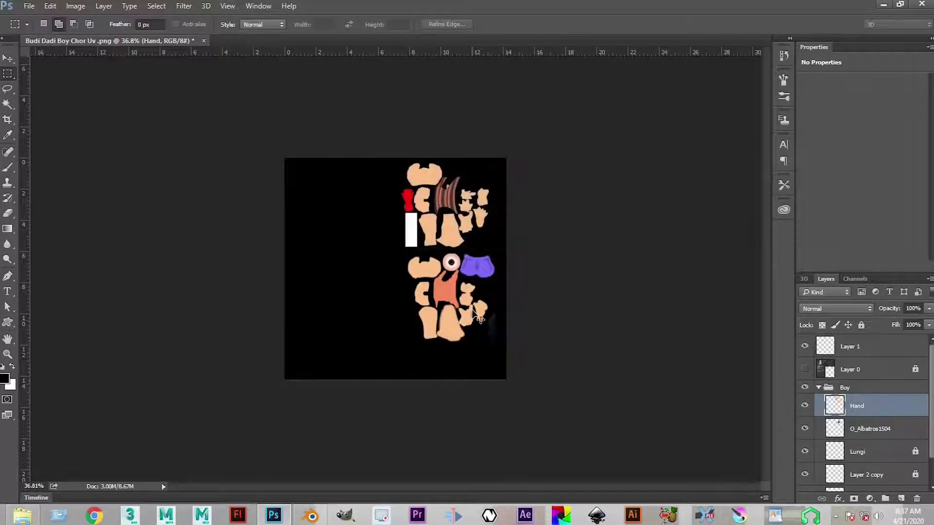
Step: Save a PNG copy named "Budi Dadi -Boy -Chor Texture" in the Texutre folder, with smallest/slow compression and no interlacing
key("ctrl+shift+s")
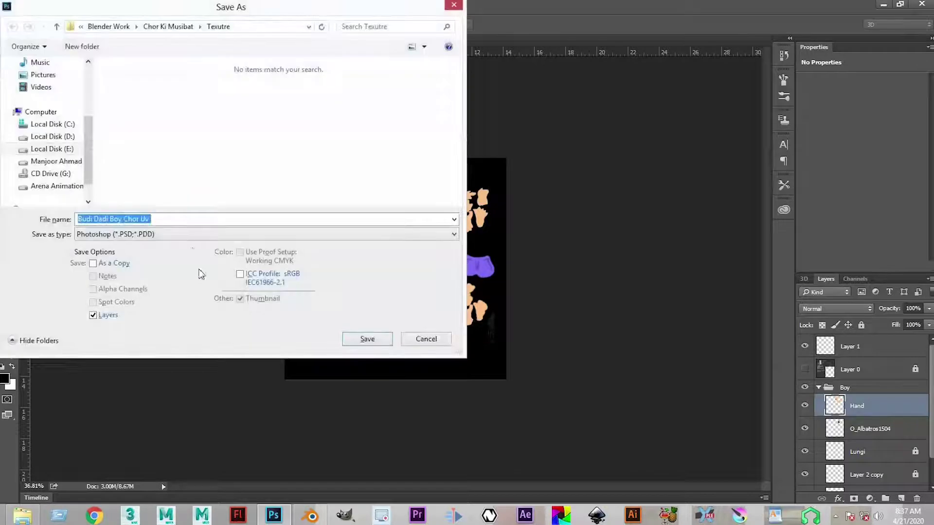
left_click(168, 237)
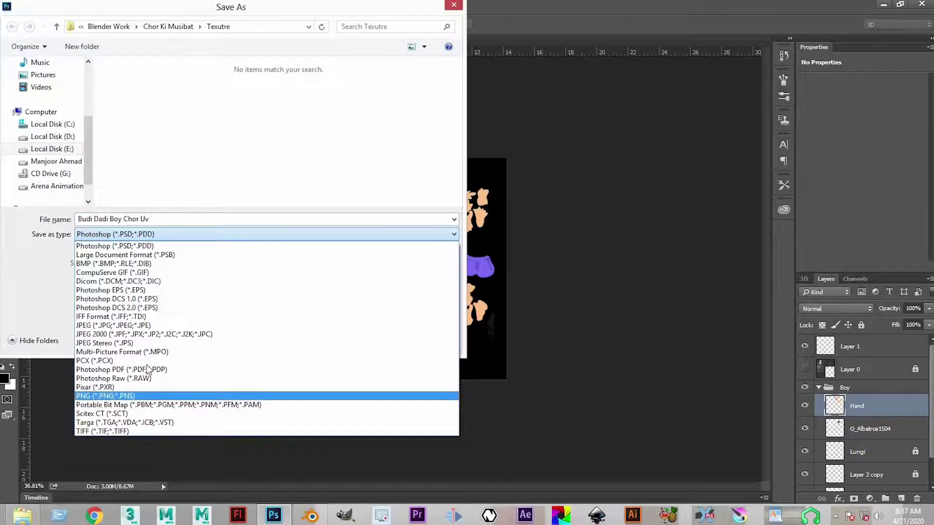
left_click(107, 396)
left_click(162, 189)
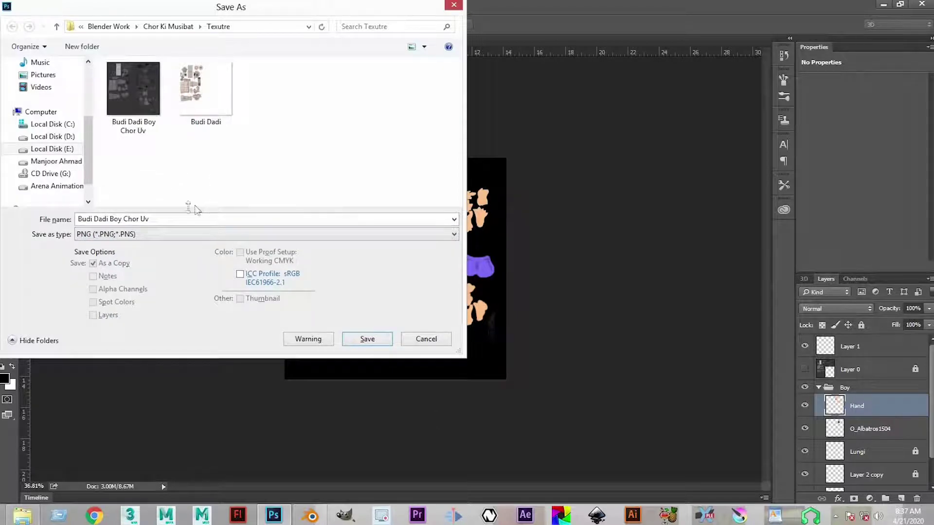
left_click(165, 220)
left_click(149, 219)
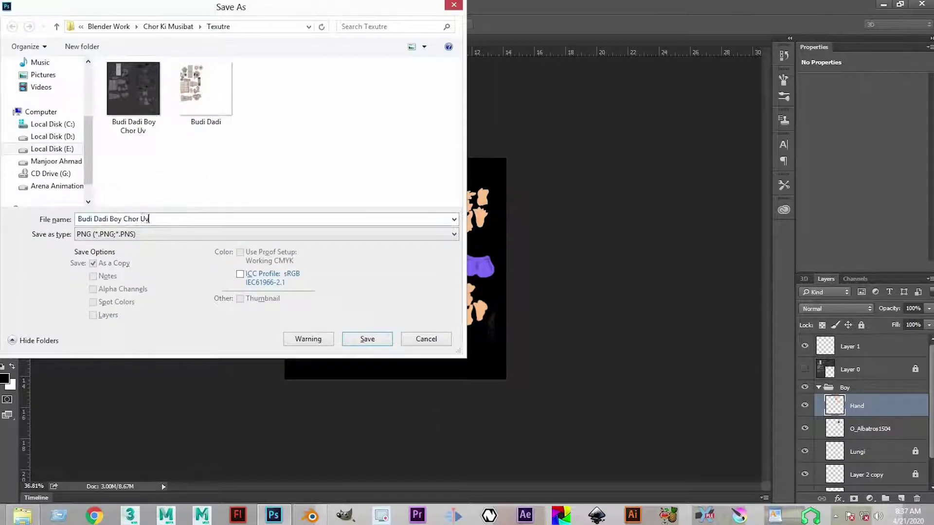
key("BackSpace")
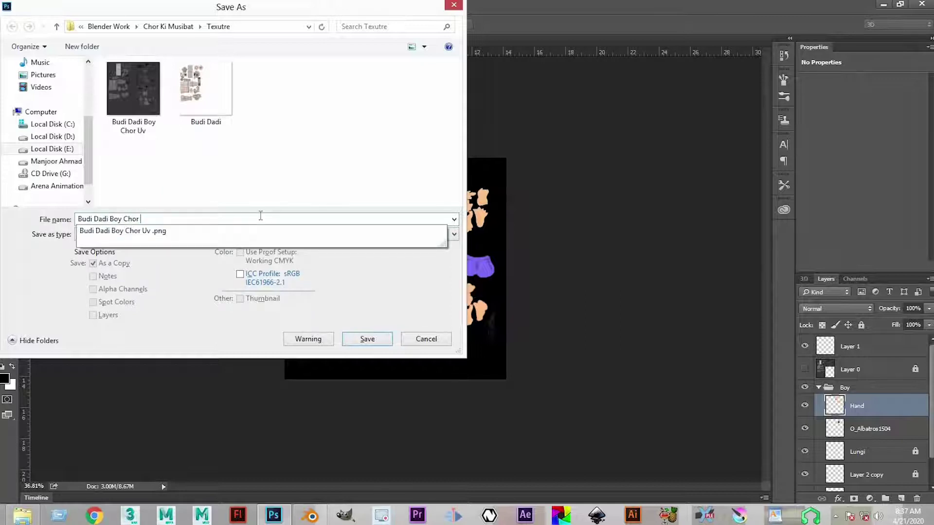
type("Texture")
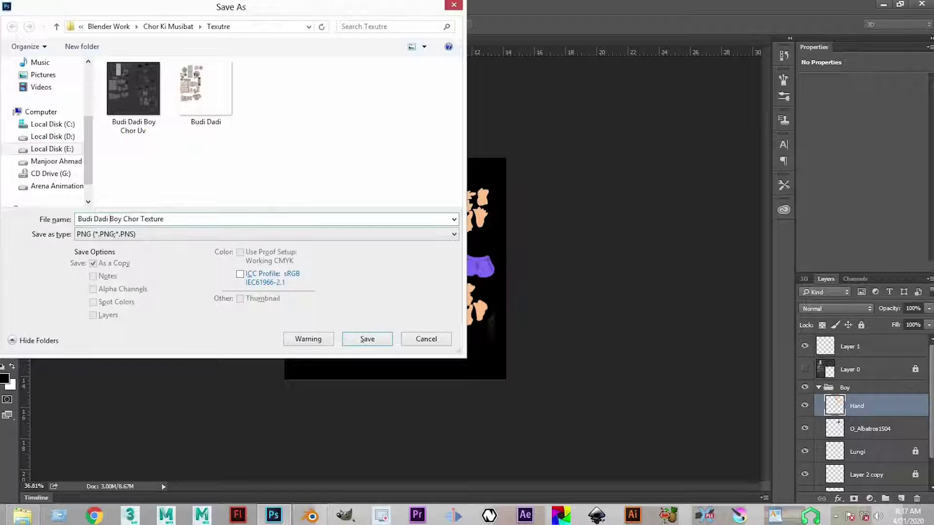
type("-")
left_click(375, 342)
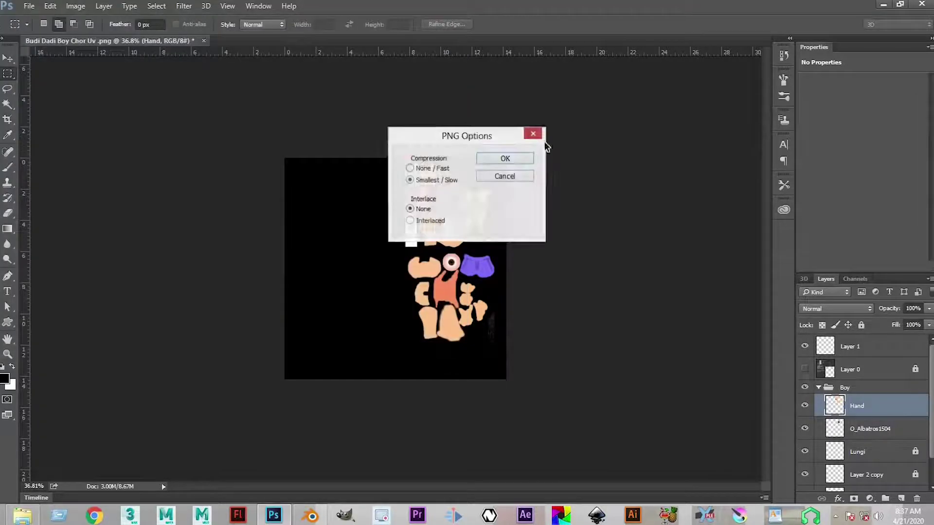
left_click(506, 159)
left_click(7, 59)
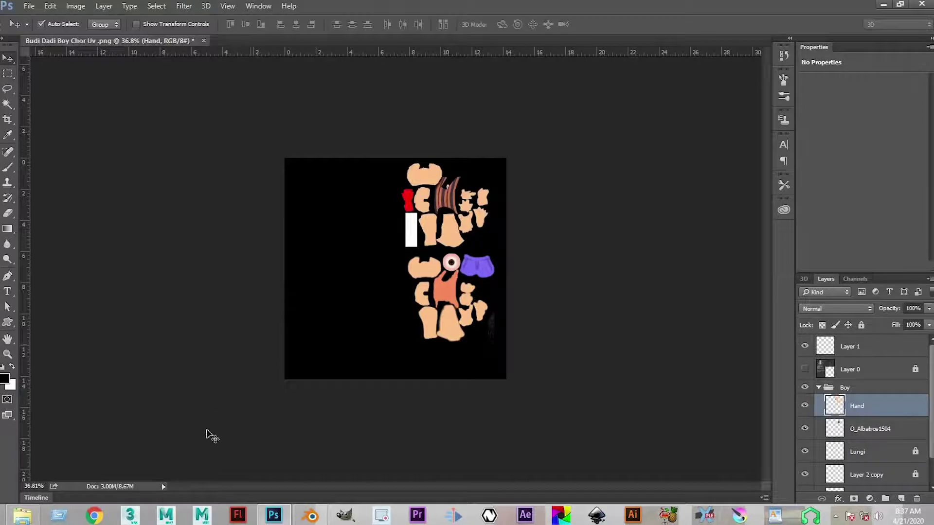
Step: Switch to Blender and unlink the current image from the Texture material's Image Texture node
left_click(323, 519)
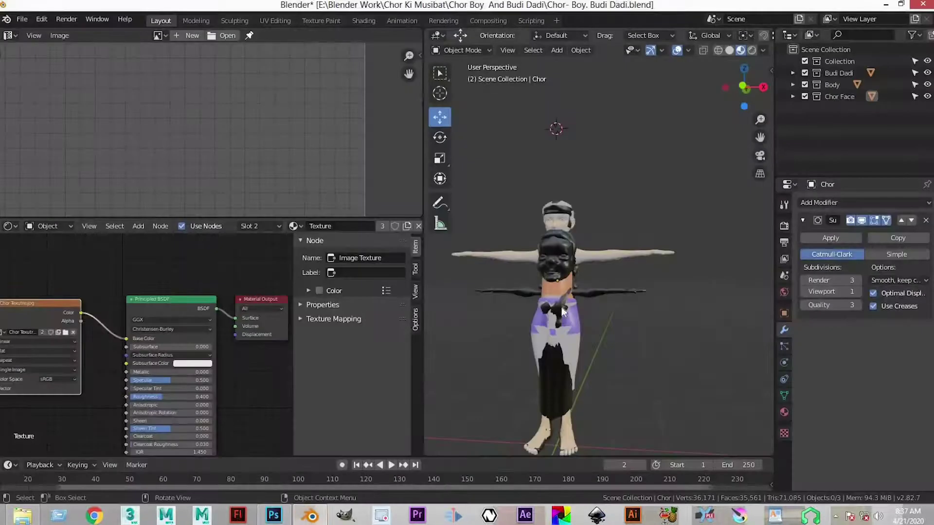
left_click_drag(534, 269, 565, 265)
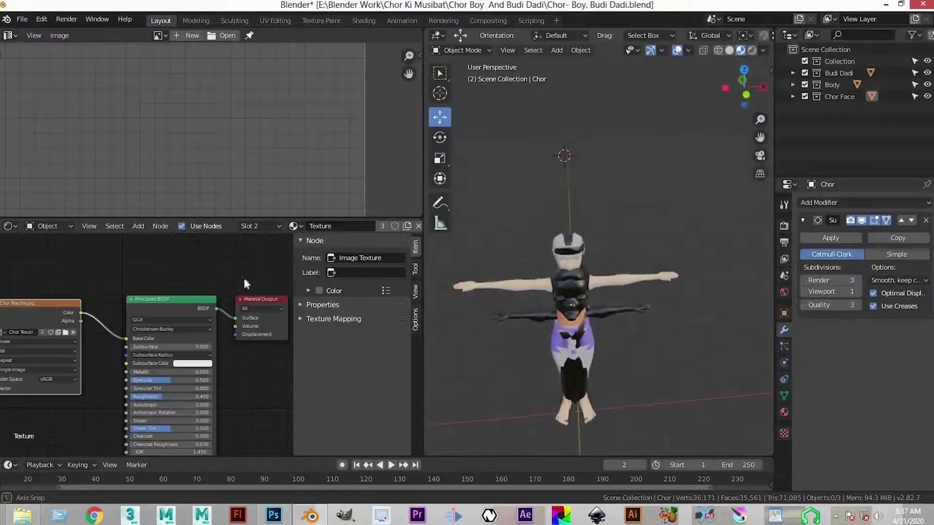
left_click(73, 333)
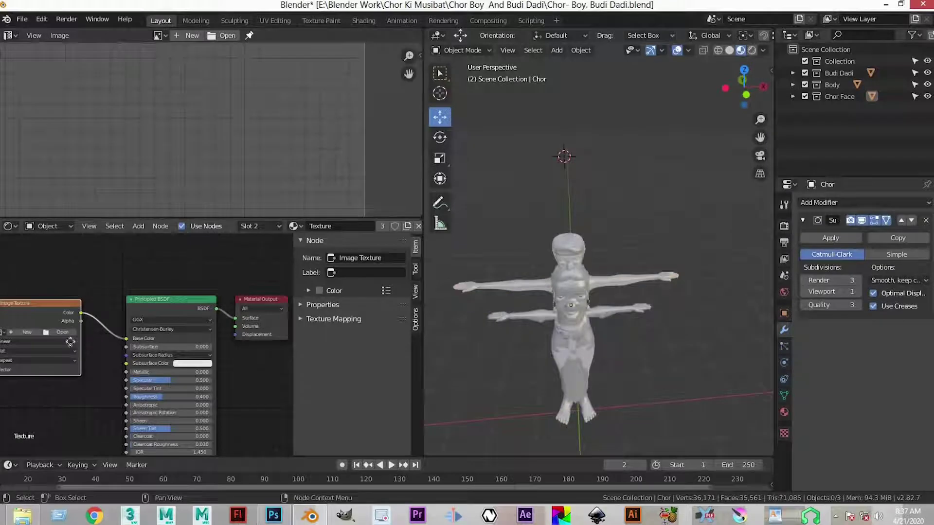
scroll(43, 341, "up", 3)
left_click_drag(43, 342, 84, 309)
scroll(106, 324, "up", 4)
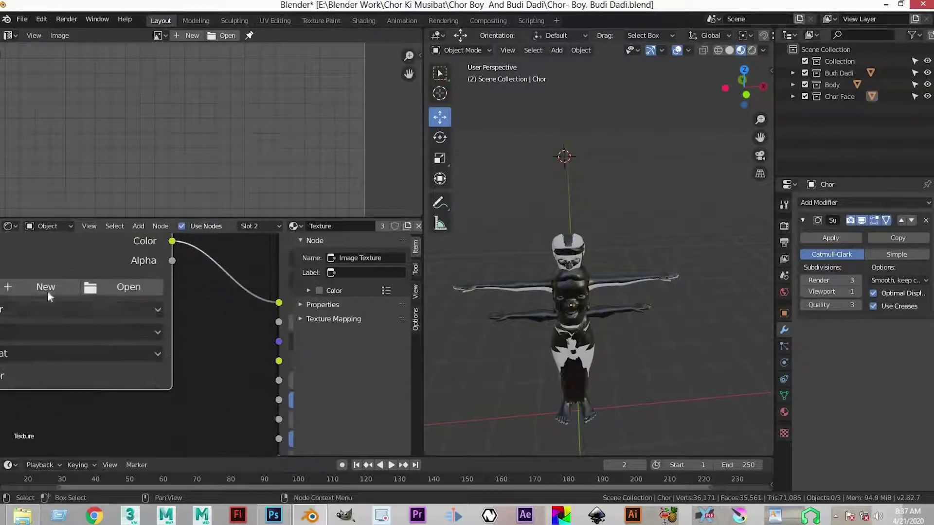
Step: Load Budi Dadi -Boy -Chor Texture.png from the Texutre folder into the Image Texture node
left_click(207, 309)
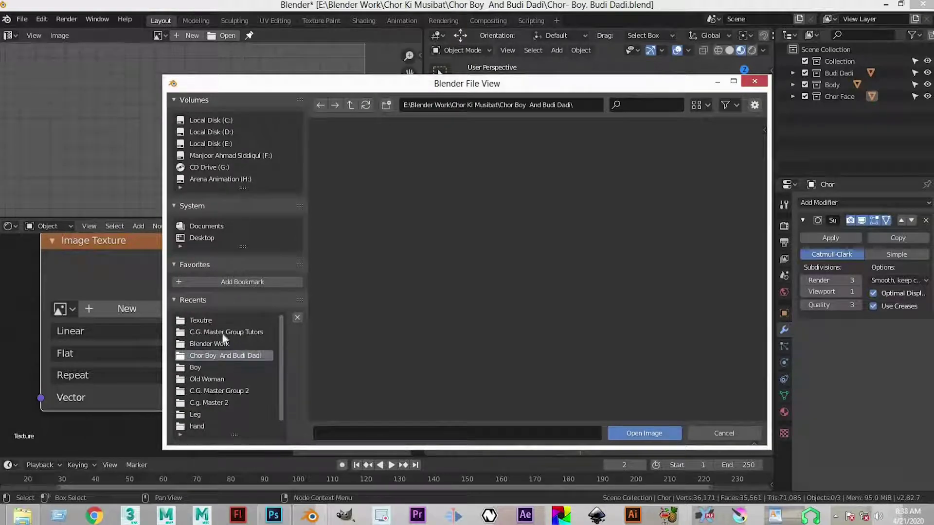
left_click(242, 320)
left_click(443, 163)
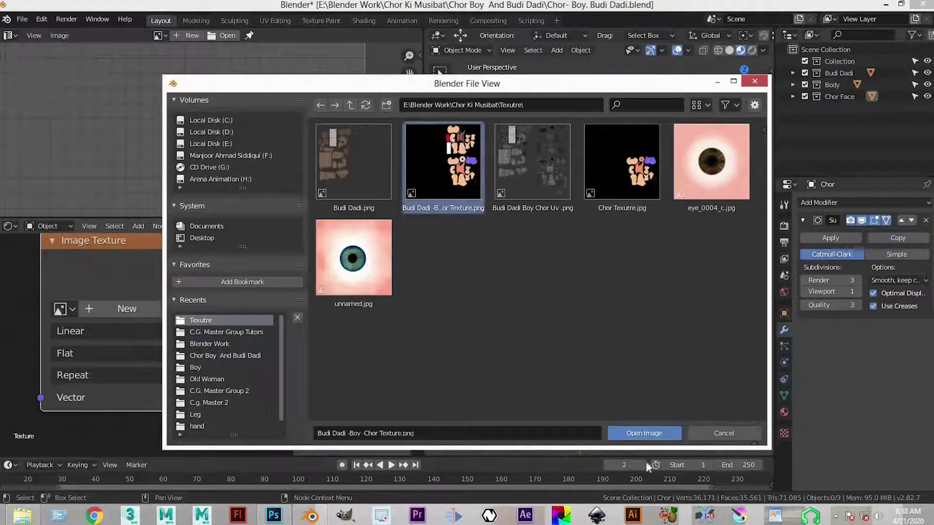
left_click(652, 433)
Step: Select the Boy mesh and assign the Texture material to its slot 2
left_click_drag(603, 320, 562, 273)
left_click(562, 273)
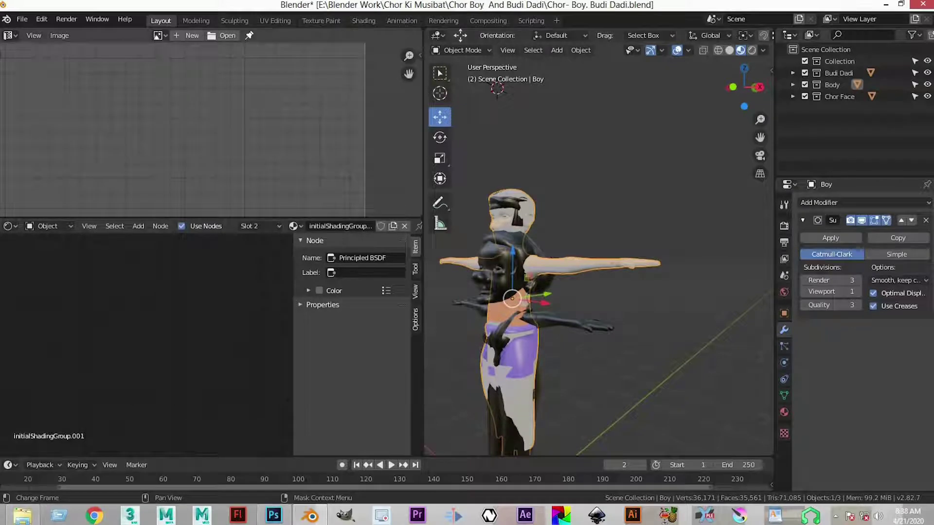
left_click(158, 35)
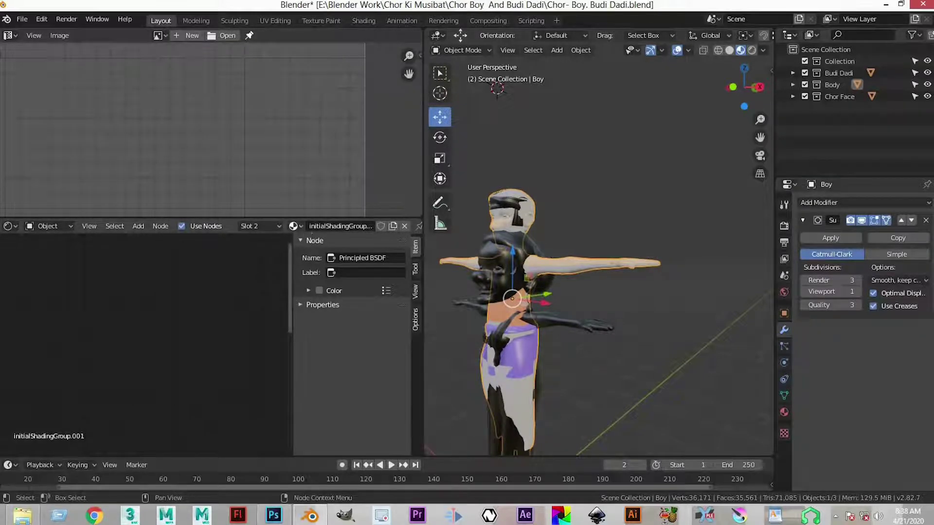
left_click(293, 225)
left_click(317, 276)
left_click(620, 182)
mouse_move(625, 216)
left_mouse_down()
mouse_move(655, 209)
mouse_move(544, 206)
mouse_move(642, 209)
left_mouse_up()
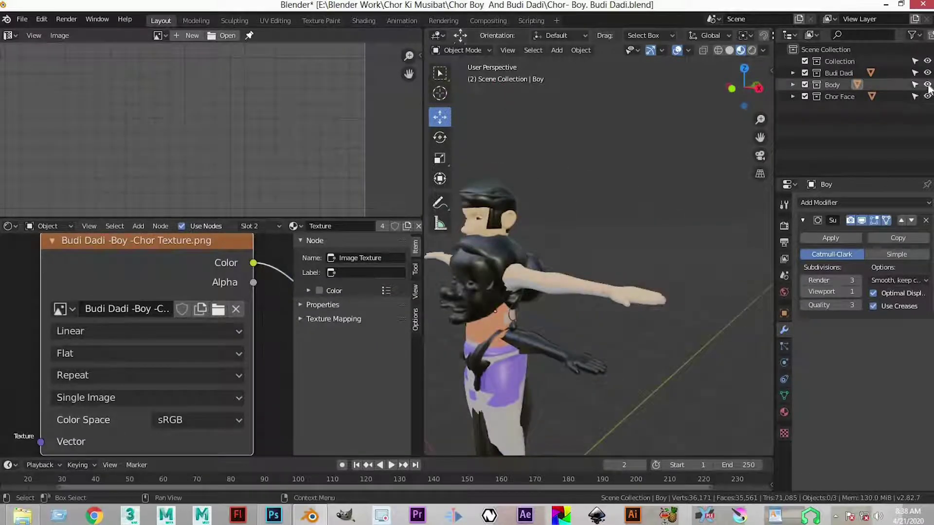
Step: Select the Boy mesh, show its object properties and box-select all three overlapping character meshes
left_click(502, 206)
left_click(784, 313)
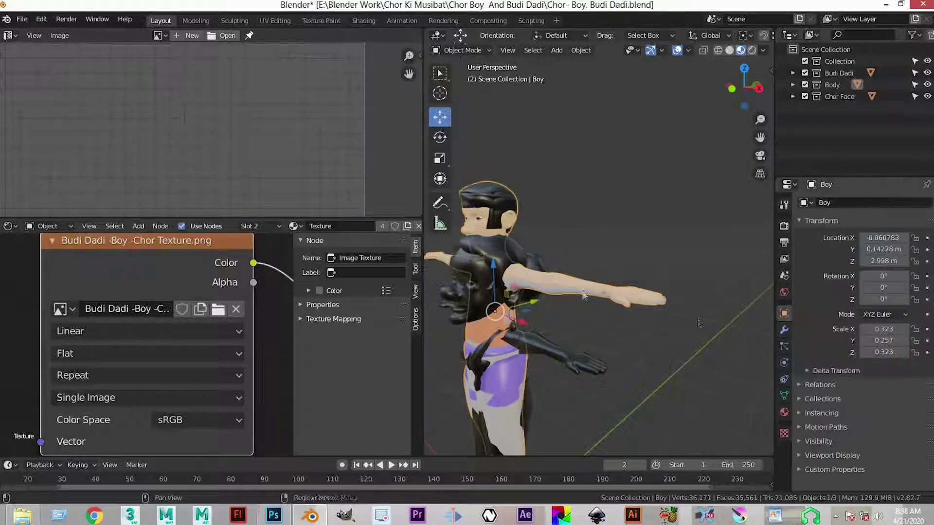
scroll(684, 236, "down", 1)
left_click_drag(576, 444, 471, 204)
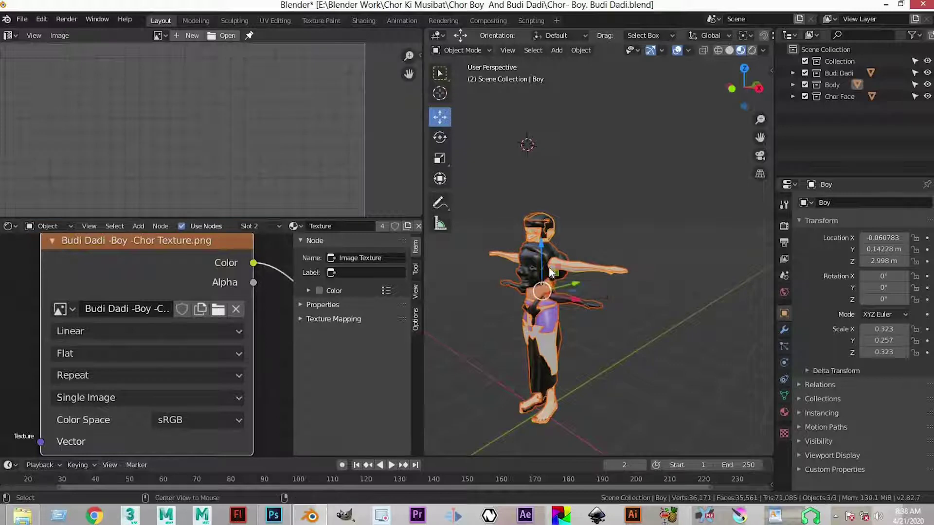
key("alt")
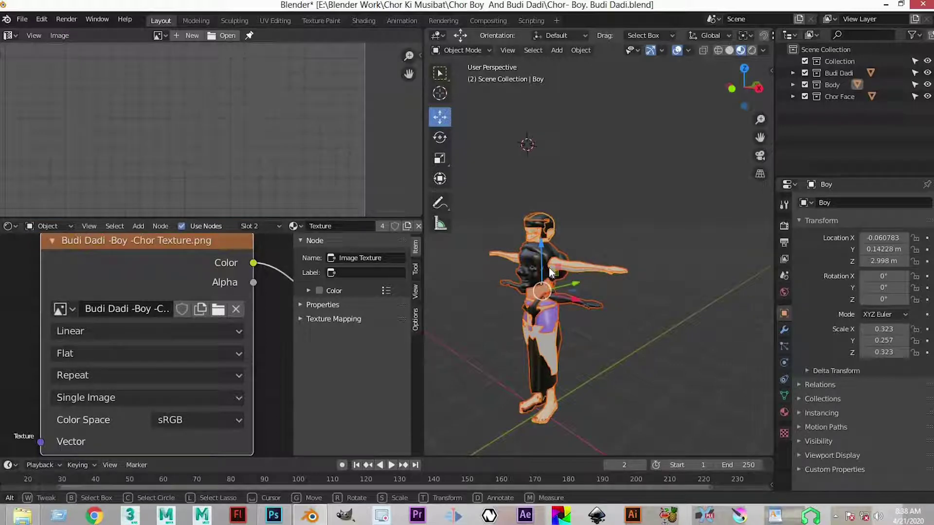
left_click(649, 250)
left_click_drag(480, 180, 576, 352)
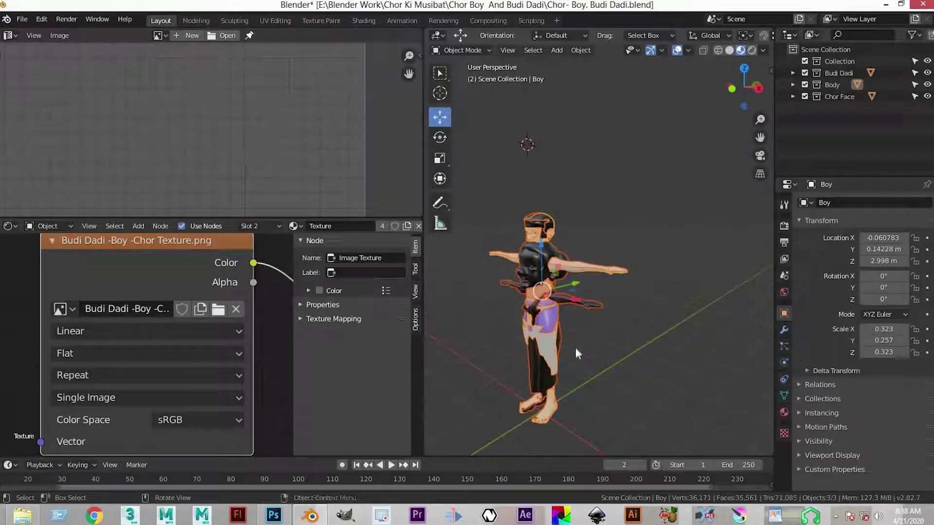
Step: Apply all transforms to the three selected character meshes and clear the selection
key("ctrl+a")
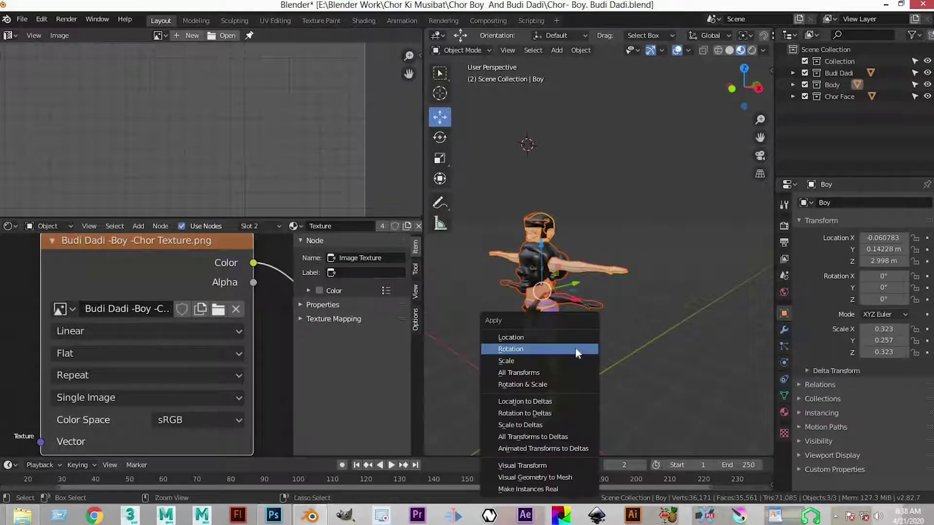
left_click(561, 373)
left_click(671, 384)
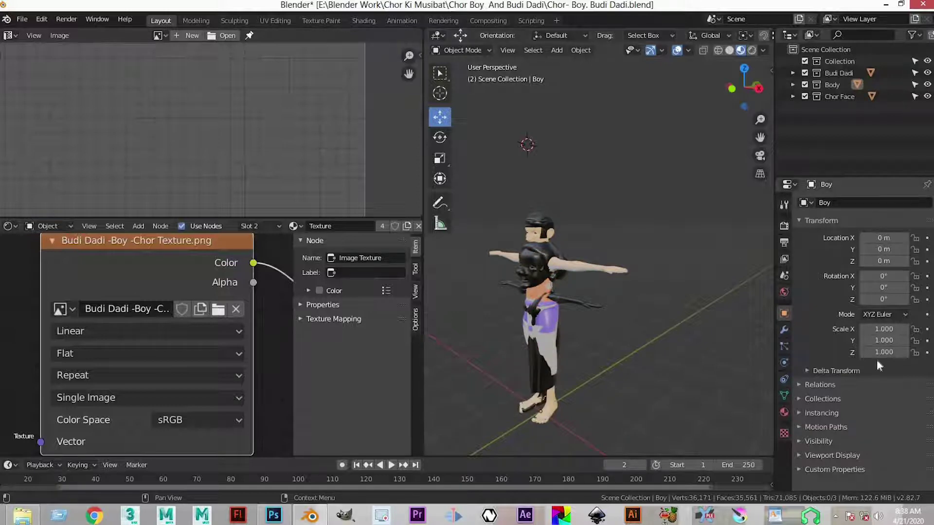
Step: Separate the overlapping characters by moving Chor about 3.99 m along Y and Boy about -3.26 m along X
left_click(538, 220)
left_click_drag(608, 381, 676, 337)
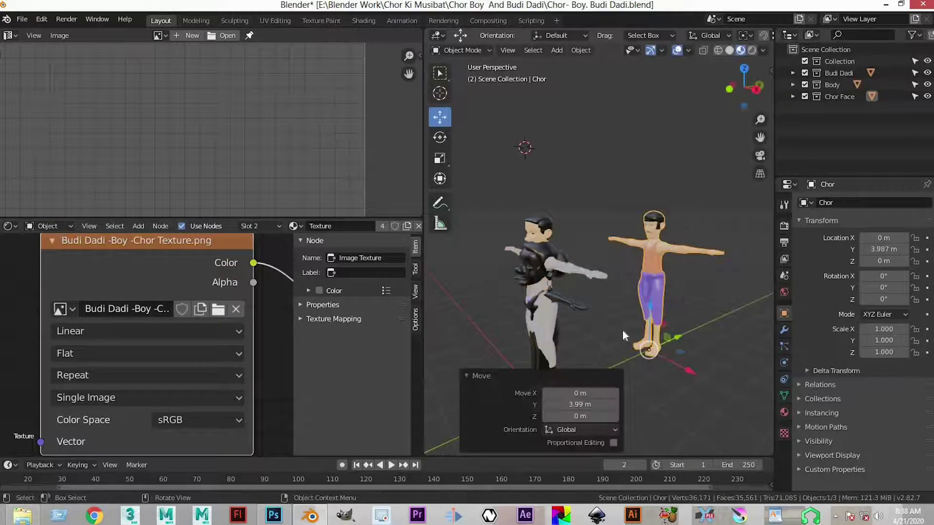
scroll(624, 331, "down", 2)
left_click(557, 245)
left_click_drag(589, 285, 632, 331)
left_click_drag(608, 365, 546, 379)
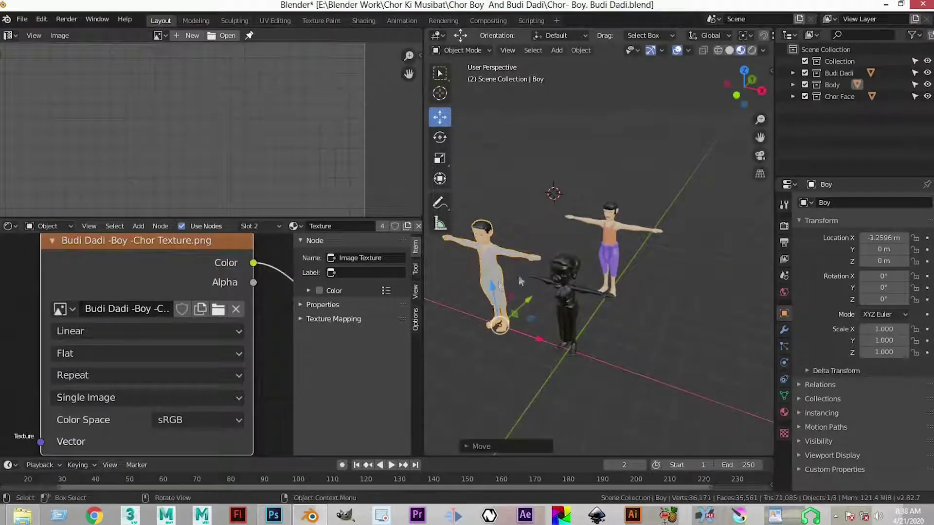
Step: Put the Boy mesh into edit mode and look through the available materials without assigning one
scroll(505, 311, "up", 3)
left_click_drag(505, 312, 532, 268)
left_click_drag(584, 243, 567, 256)
key("Tab")
scroll(567, 272, "down", 2)
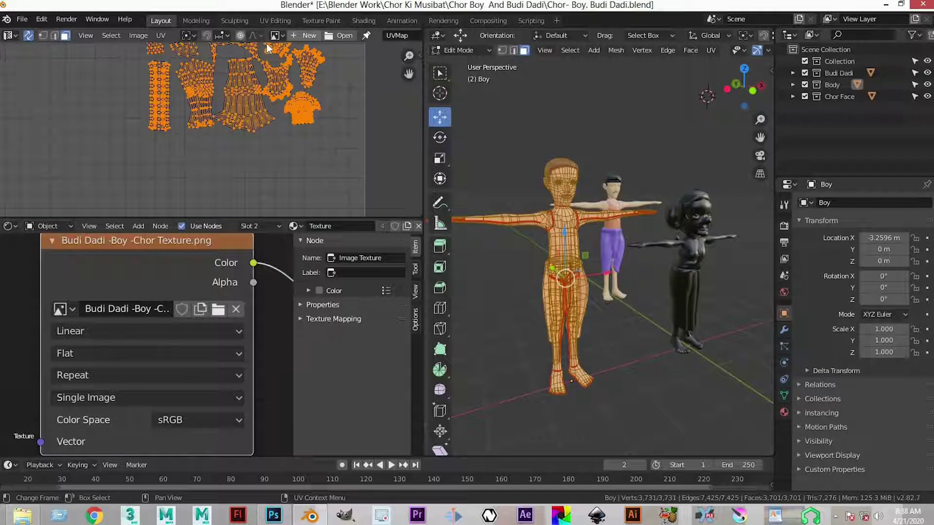
left_click(296, 227)
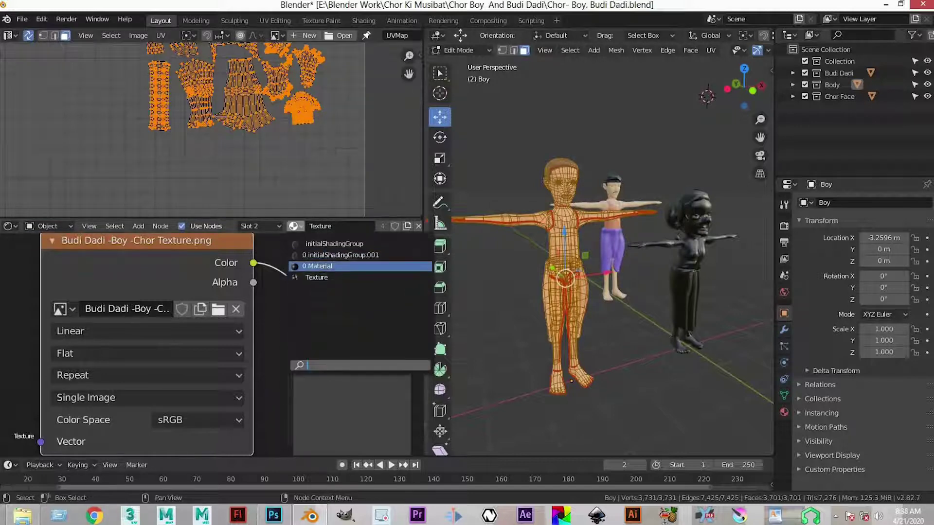
left_click(516, 288)
scroll(605, 282, "up", 3)
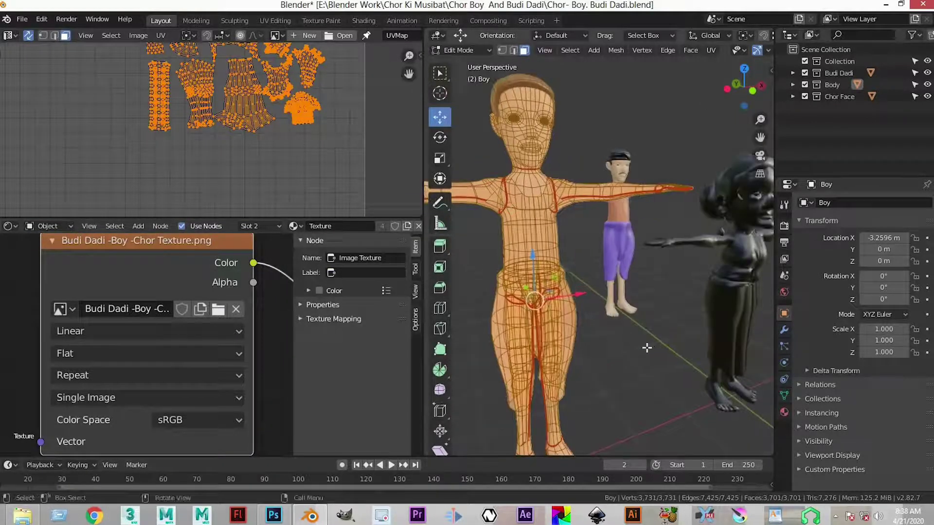
Step: Switch the viewport to Solid shading and deselect all of the Boy's geometry
scroll(592, 292, "down", 2)
key("z")
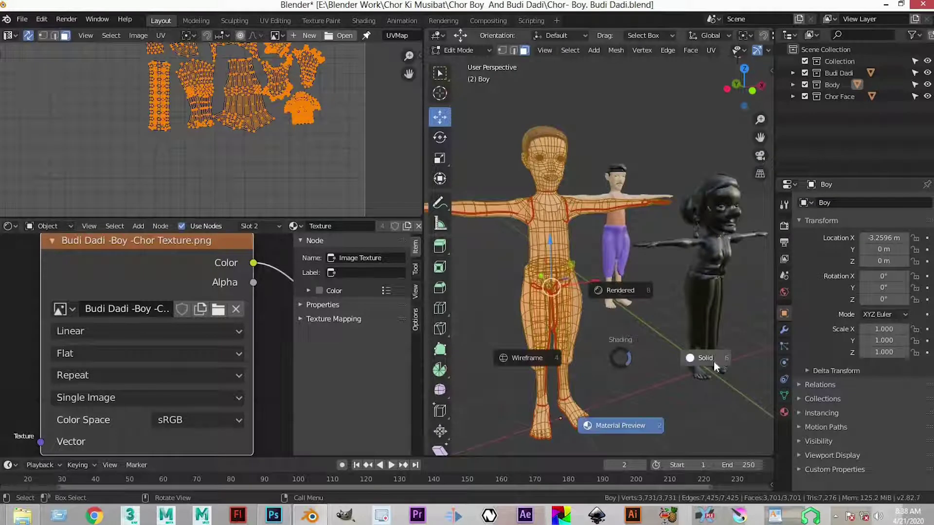
left_click(700, 358)
scroll(559, 300, "down", 3)
key("alt+a")
key("z")
left_click(657, 303)
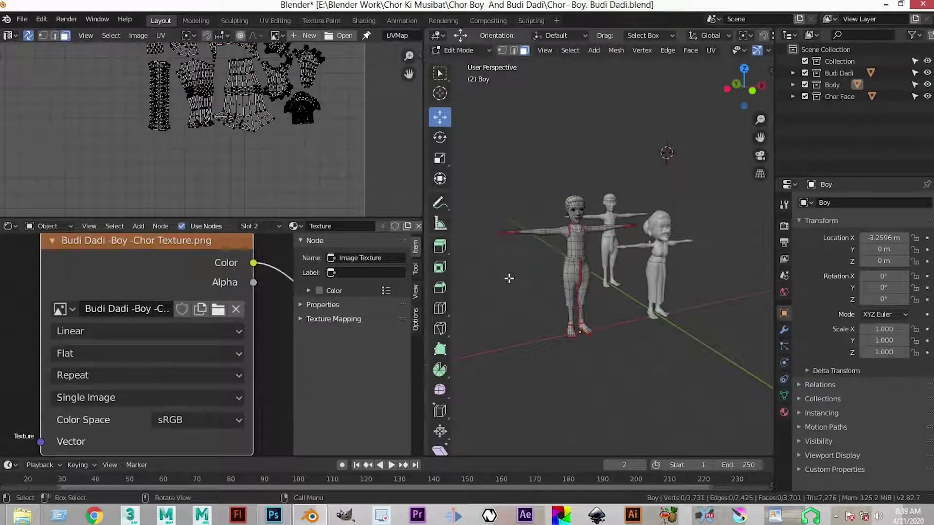
Step: Select the linked faces of the Boy's trousers, torso, arms, lower legs, feet and hands
scroll(511, 275, "up", 4)
left_click(539, 296)
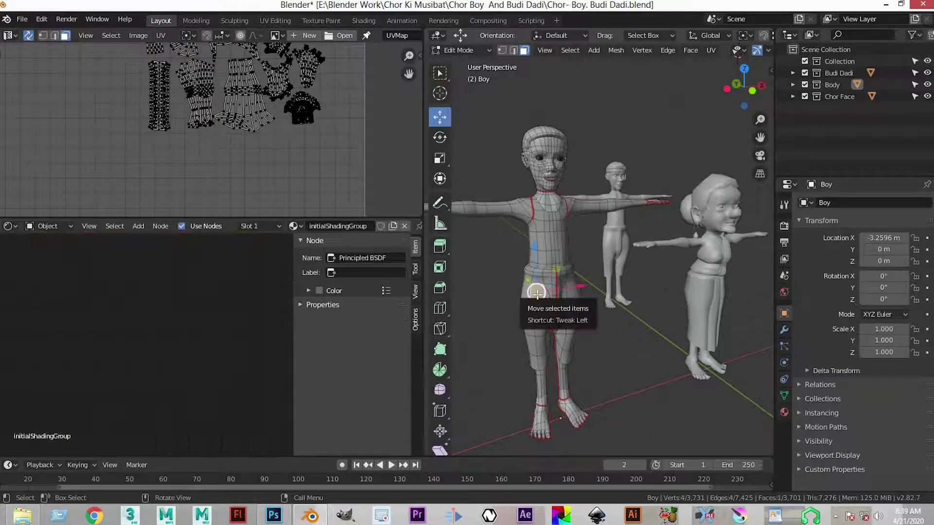
key("l")
key("l")
key("l")
key("l")
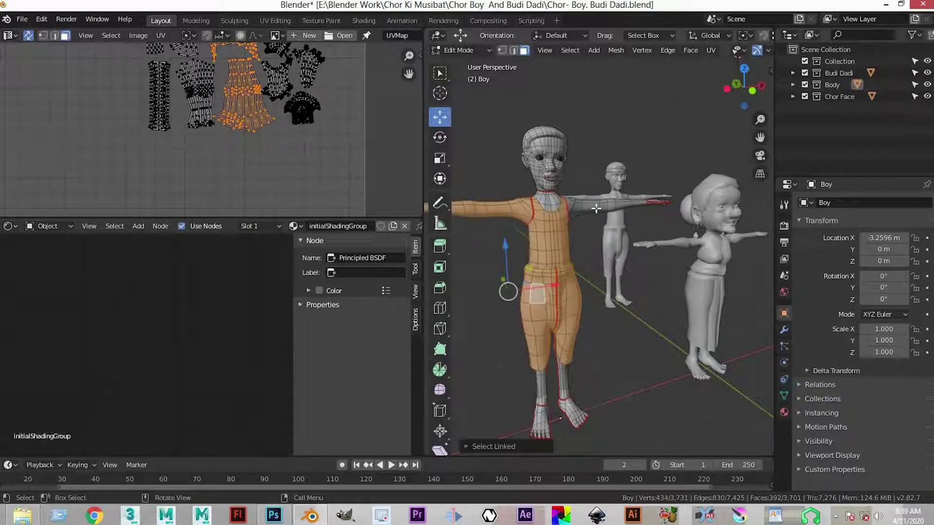
key("l")
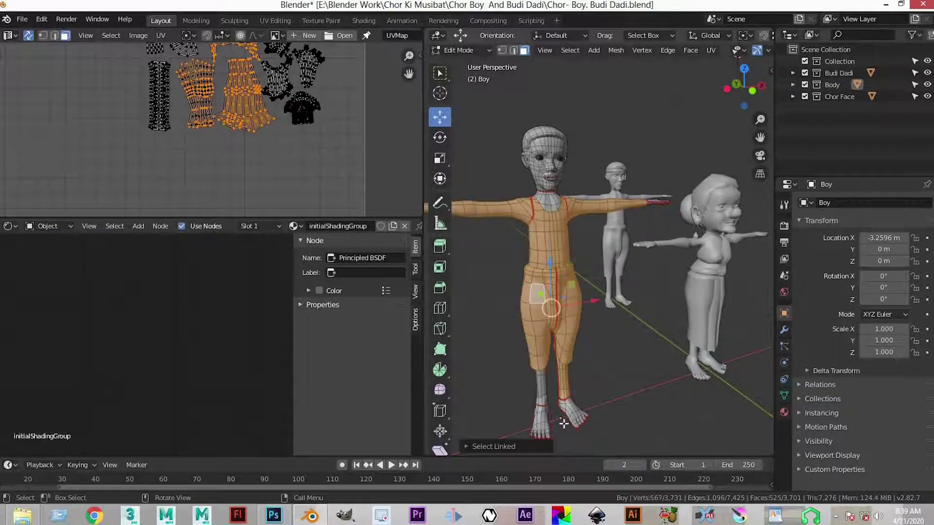
key("l")
key("l")
key("l")
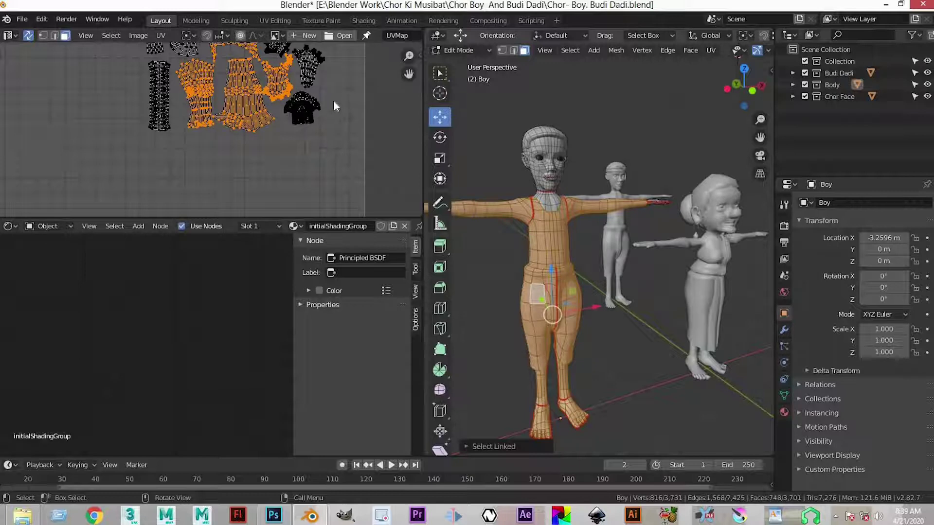
left_click_drag(526, 346, 546, 338)
key("l")
key("l")
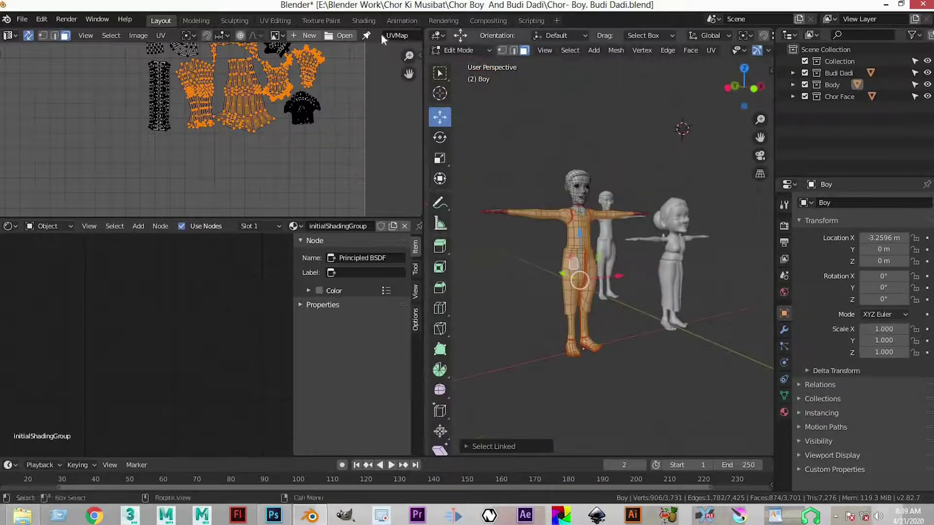
Step: Assign the Texture material to the Boy's slot 1, switch to Material Preview shading and leave edit mode
left_click(293, 226)
left_click(321, 277)
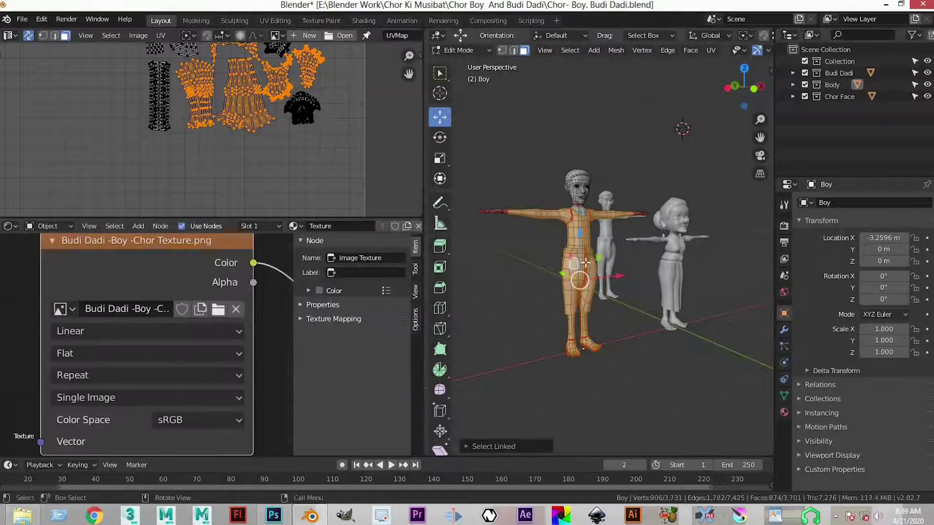
scroll(583, 257, "up", 2)
key("z")
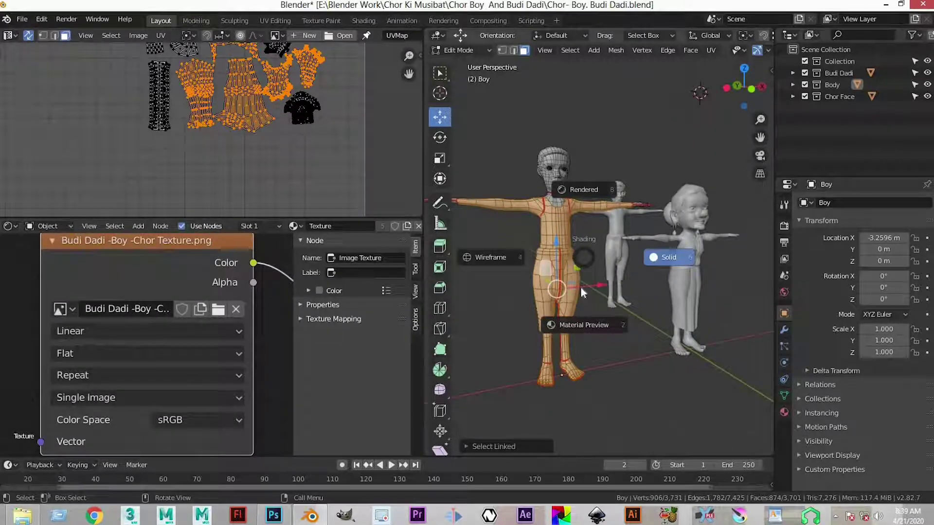
left_click(585, 320)
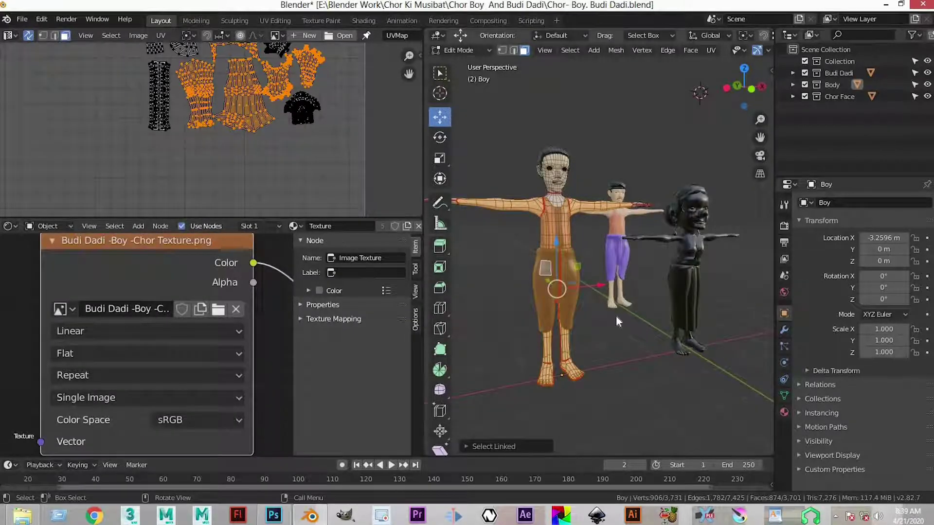
key("Tab")
Step: Inspect the textured Boy and Chor characters close up, checking the faces, clothes and feet
left_click_drag(582, 413, 602, 370)
scroll(559, 365, "up", 3)
left_click_drag(542, 363, 569, 299)
scroll(559, 311, "up", 3)
left_click_drag(496, 330, 654, 275)
scroll(658, 276, "down", 5)
left_click_drag(660, 243, 573, 292)
left_click_drag(566, 214, 584, 238)
scroll(553, 299, "up", 4)
scroll(560, 317, "up", 4)
scroll(696, 312, "down", 7)
scroll(734, 291, "down", 5)
left_click_drag(729, 291, 631, 217)
scroll(643, 274, "up", 3)
scroll(634, 282, "up", 5)
scroll(632, 301, "down", 10)
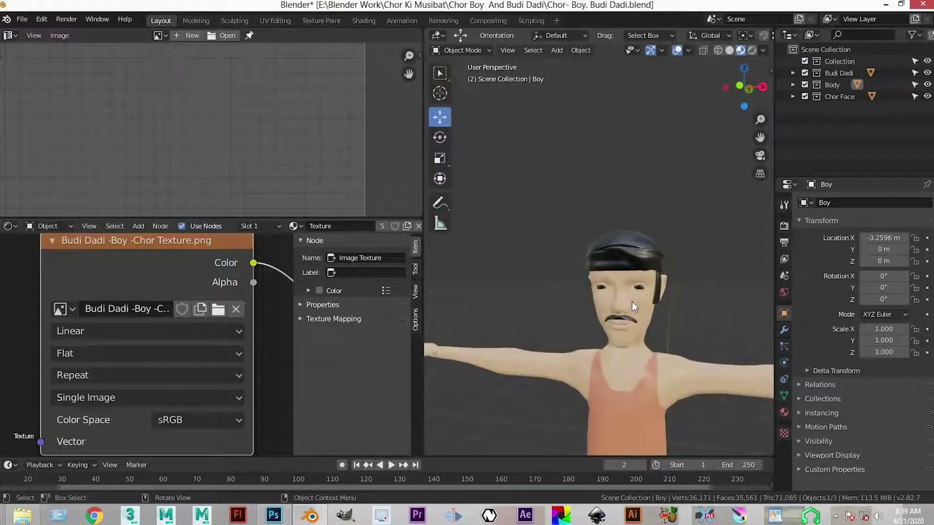
left_click_drag(533, 285, 573, 265)
scroll(550, 273, "up", 7)
scroll(535, 240, "up", 3)
scroll(528, 237, "down", 6)
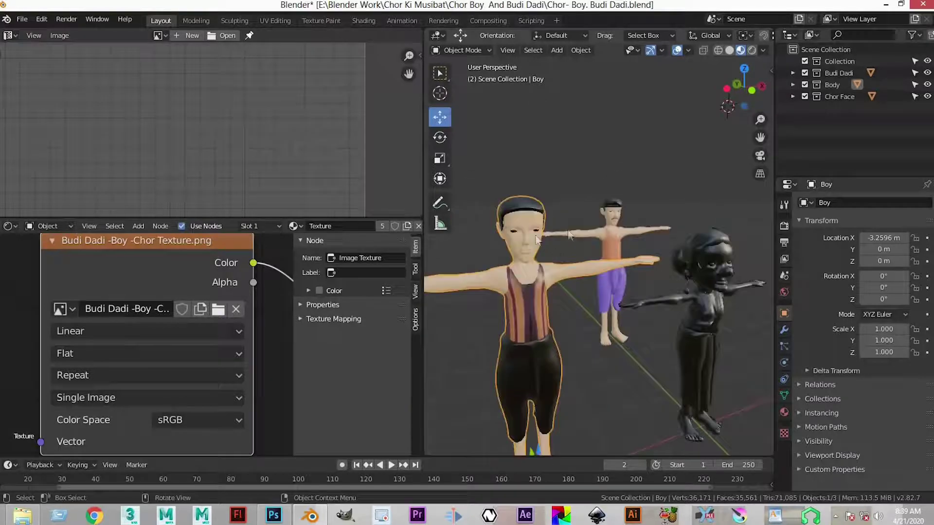
Step: Deselect the Boy and compare all three characters from several angles
left_click_drag(563, 233, 578, 141)
left_click(578, 146)
scroll(583, 295, "down", 5)
left_click_drag(583, 298, 530, 280)
left_click_drag(584, 248, 661, 233)
scroll(660, 235, "up", 3)
left_click_drag(646, 283, 584, 293)
scroll(661, 324, "down", 2)
left_click_drag(739, 340, 631, 343)
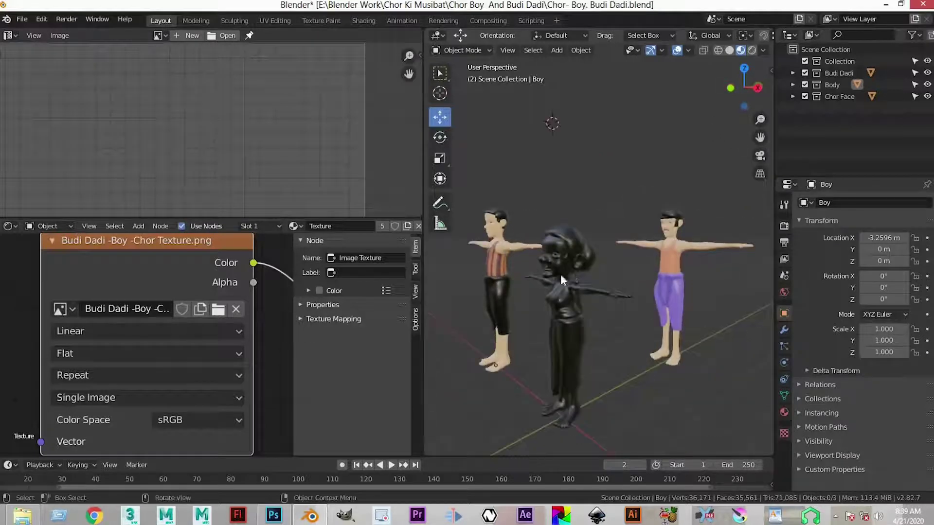
scroll(560, 273, "down", 2)
left_click_drag(551, 269, 571, 267)
scroll(583, 270, "up", 3)
scroll(576, 337, "up", 3)
left_click_drag(491, 302, 608, 339)
scroll(575, 326, "down", 3)
scroll(608, 338, "up", 4)
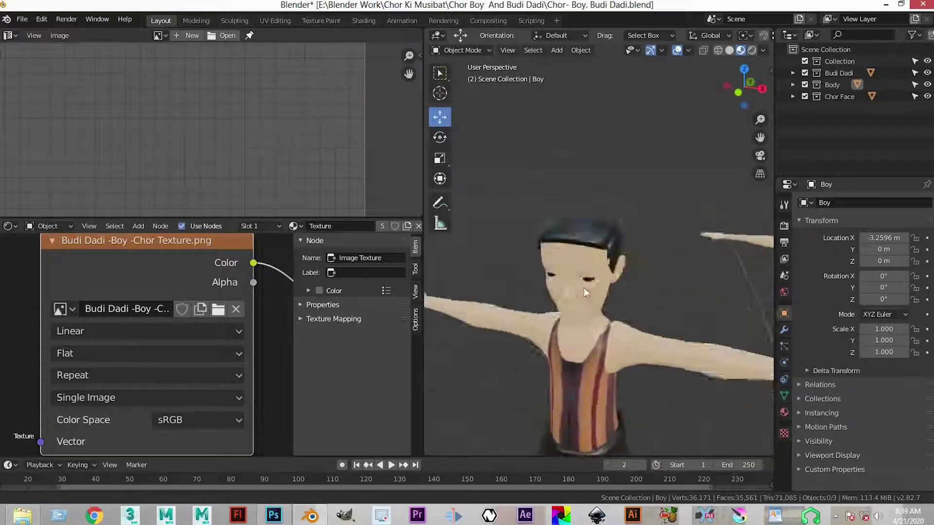
Step: Toggle the Boy between object and edit mode to compare its mesh with the painted texture
left_click_drag(584, 288, 571, 305)
key("Tab")
key("Tab")
key("Tab")
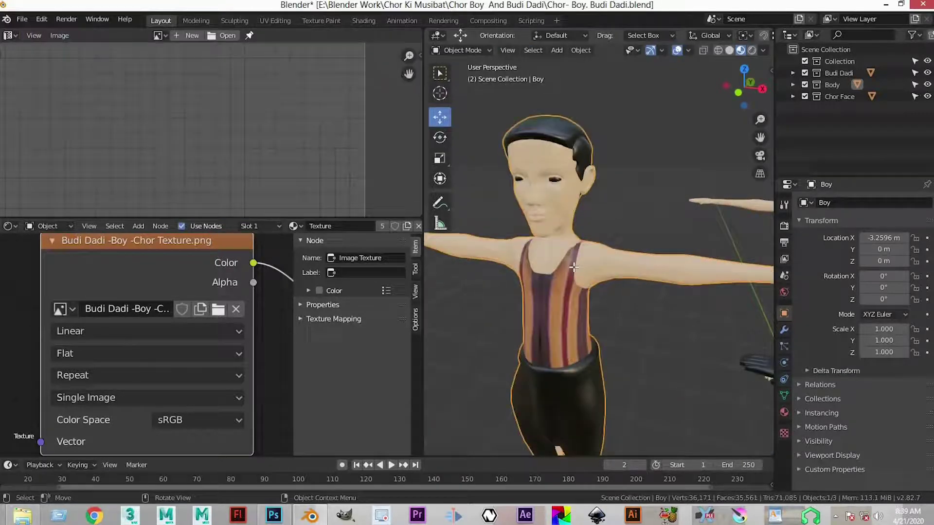
key("Tab")
key("Tab")
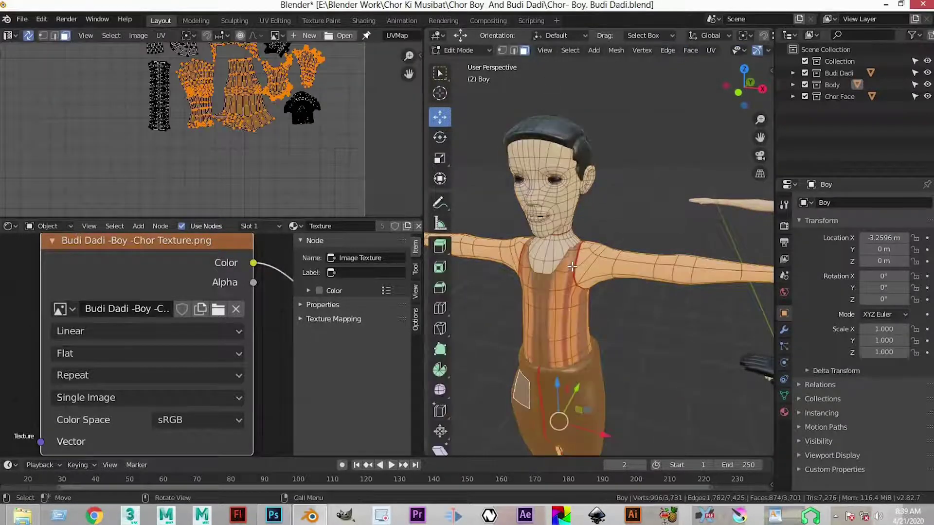
key("Tab")
scroll(553, 308, "down", 4)
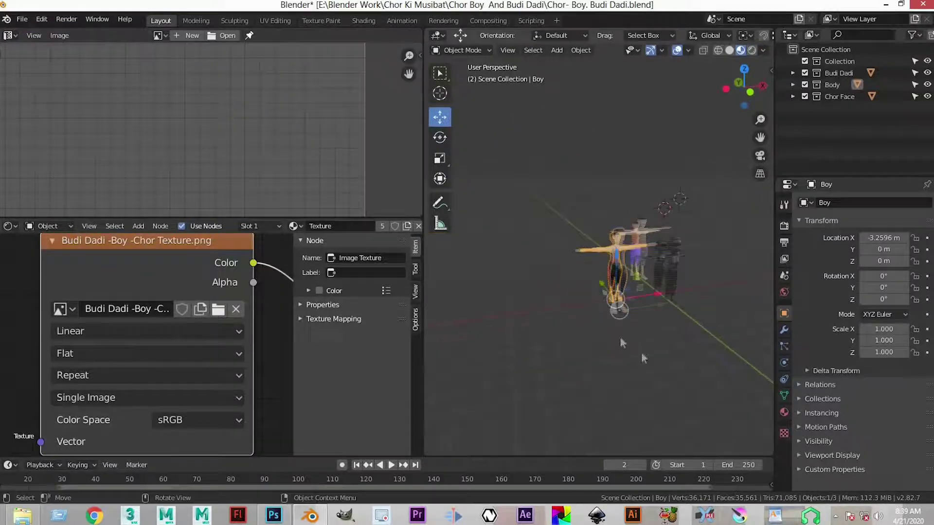
left_click(576, 342)
left_click_drag(604, 341, 557, 301)
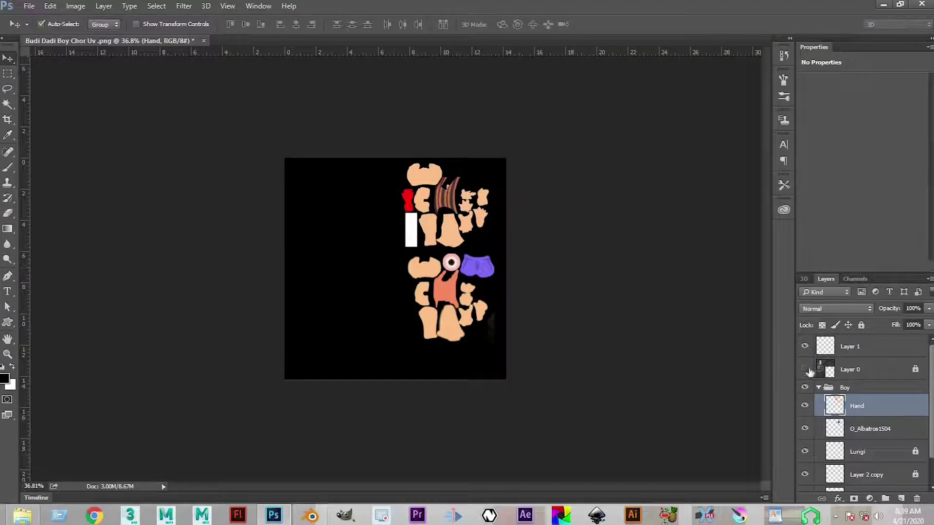
Step: Switch to Photoshop and show the Layer 0 UV wireframe over the Boy's texture islands
left_click(804, 369)
scroll(588, 199, "up", 6)
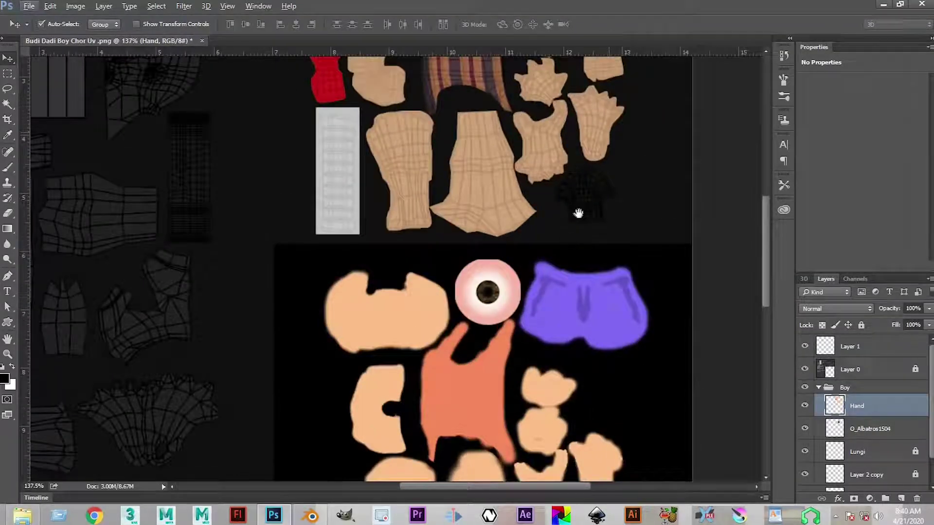
scroll(529, 286, "up", 2)
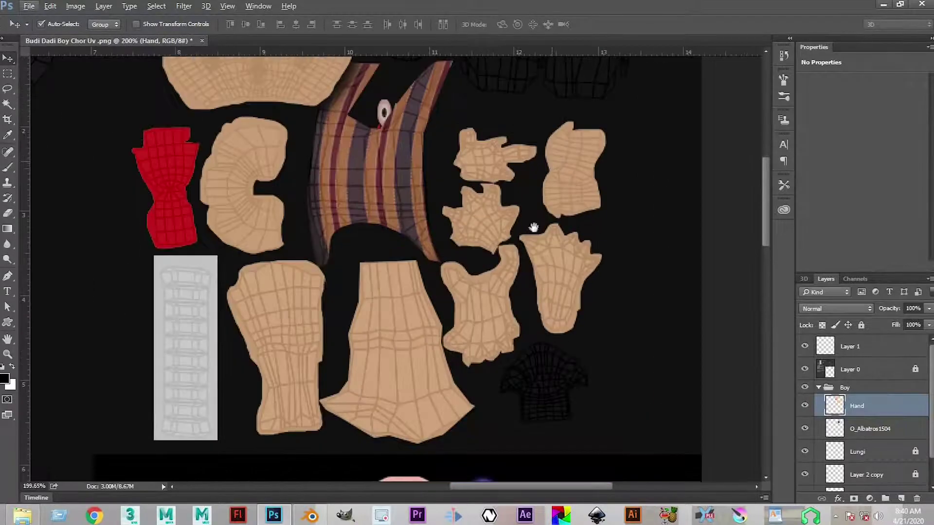
Step: Free-transform the Lungi layer, moving it onto the Boy's shorts UV island and stretching its width to 287.50%
left_click(870, 452)
left_click_drag(361, 201, 389, 170)
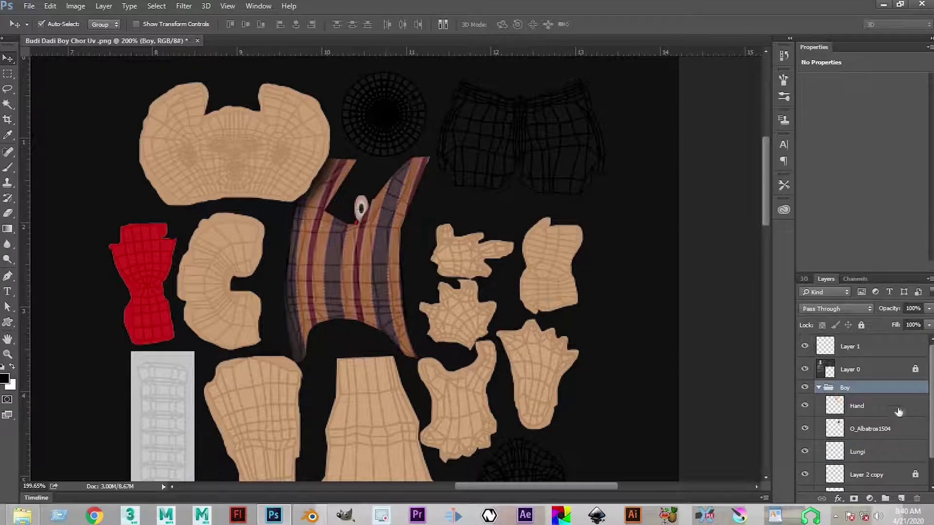
left_click(853, 420)
left_click(863, 408)
left_click(868, 452, "ctrl")
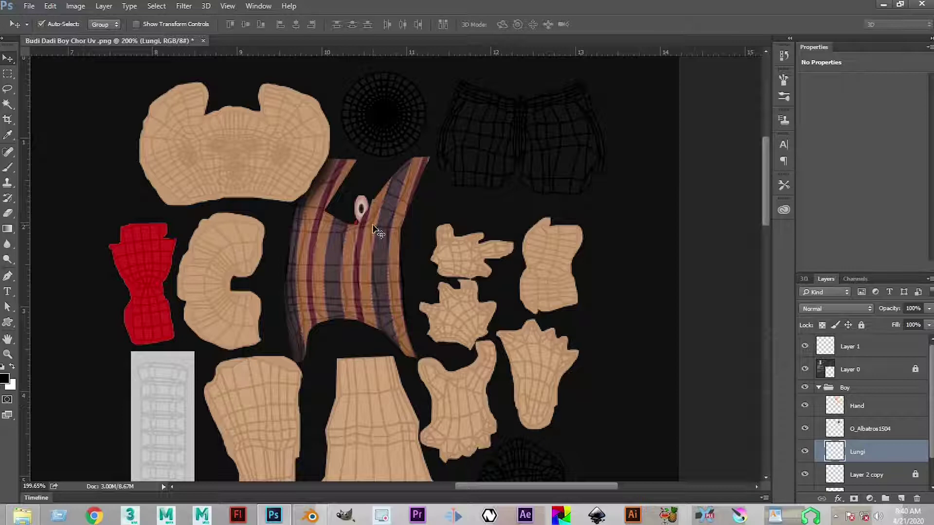
key("ctrl+t")
left_click_drag(367, 219, 490, 115)
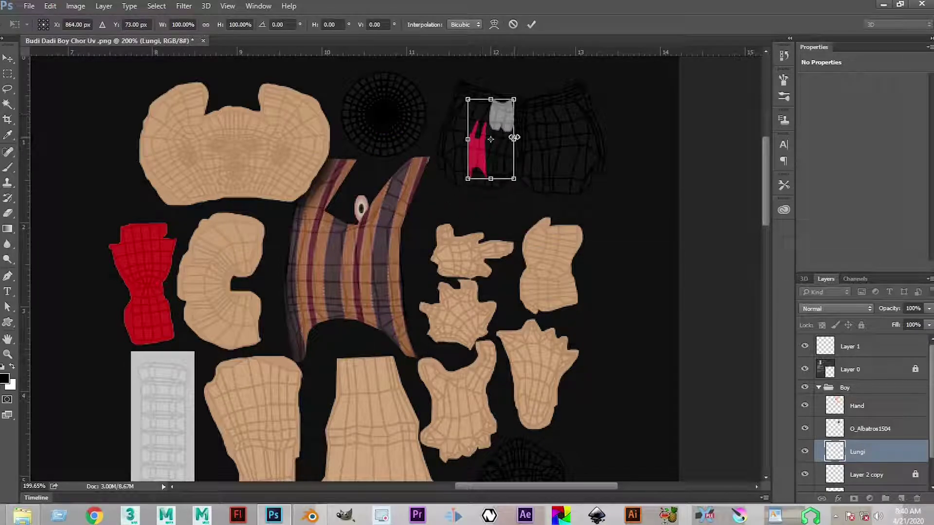
left_click_drag(516, 138, 552, 142)
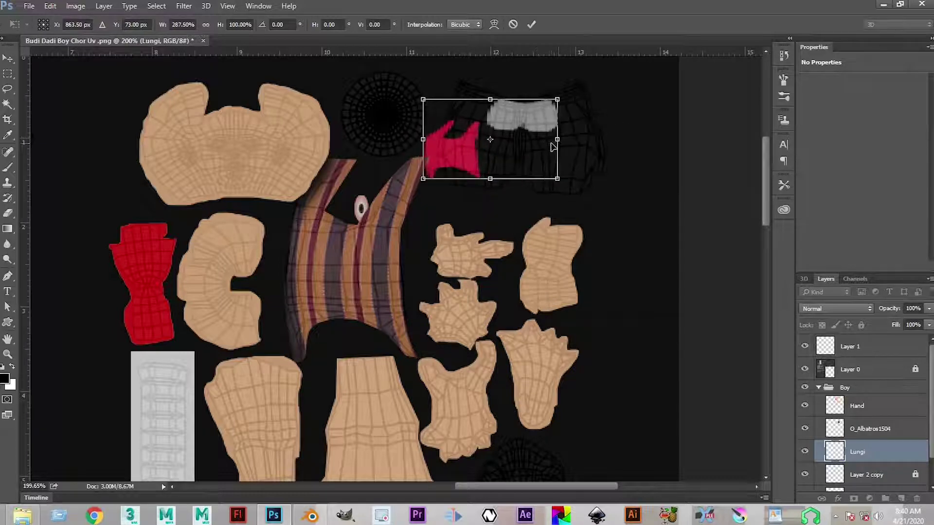
key("Return")
Step: Delete the Lungi layer and create a new empty layer named Lungi in the Boy group
left_click(918, 499)
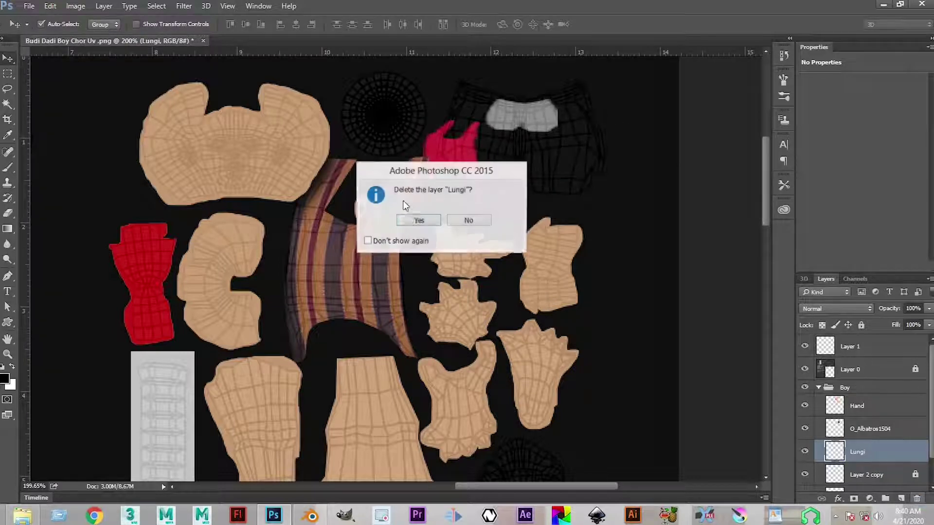
left_click(418, 218)
left_click(901, 499)
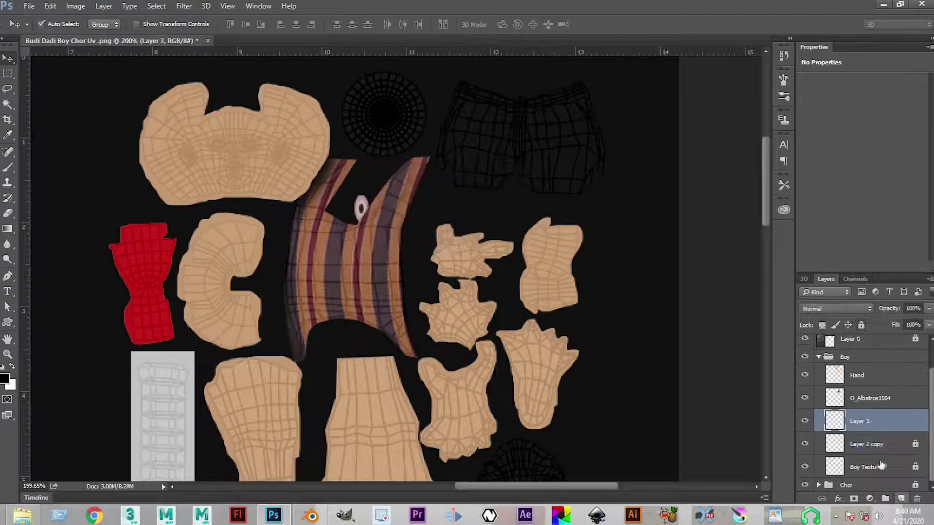
double_click(860, 421)
type("Lungi")
key("Return")
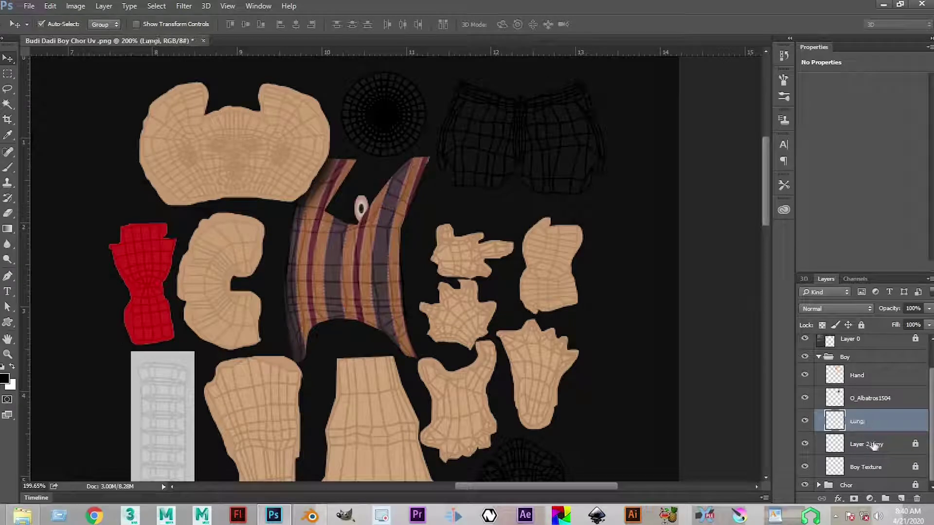
left_click(365, 203)
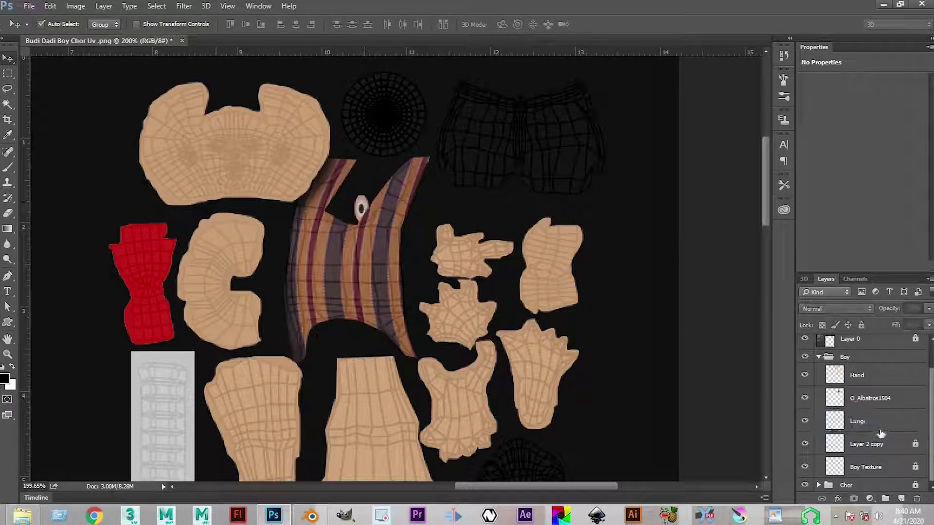
Step: Unlock and delete Layer 2 copy, which holds the eye texture, from the Boy group
left_click(897, 446)
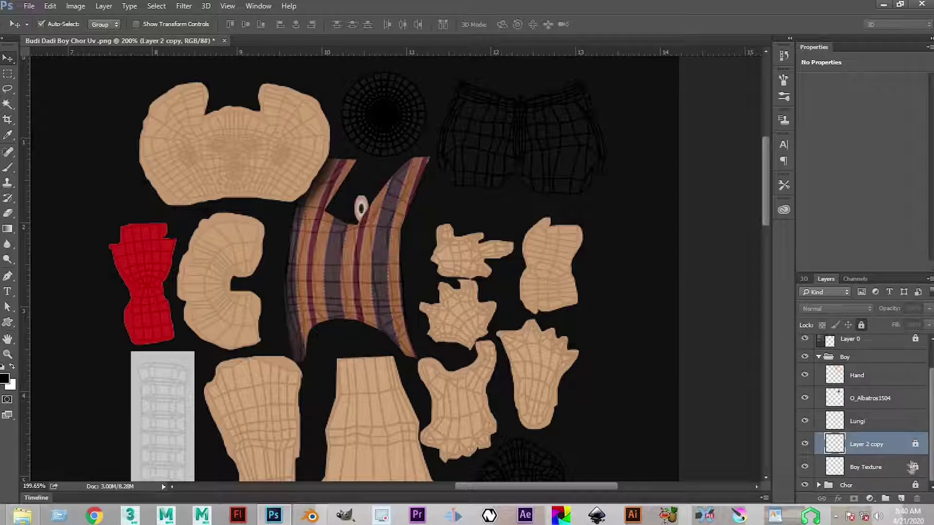
left_click(916, 447)
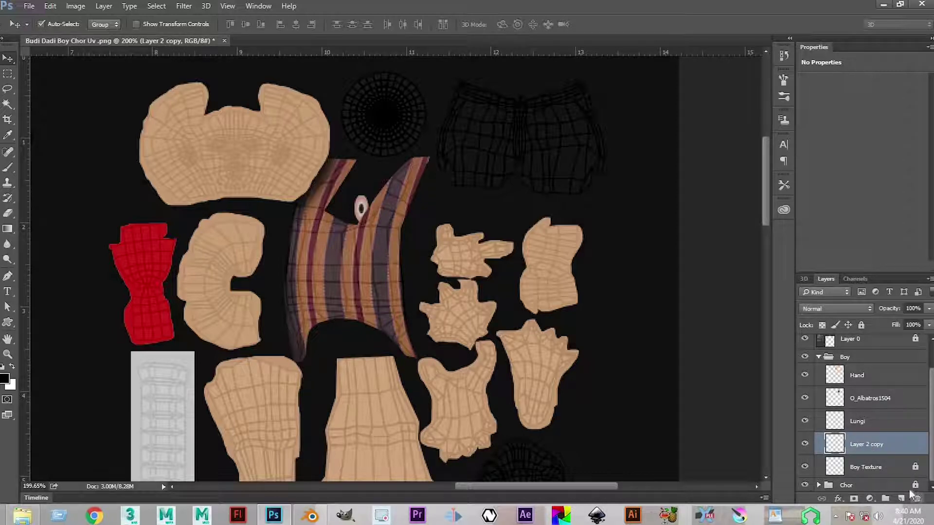
left_click(916, 498)
left_click(417, 220)
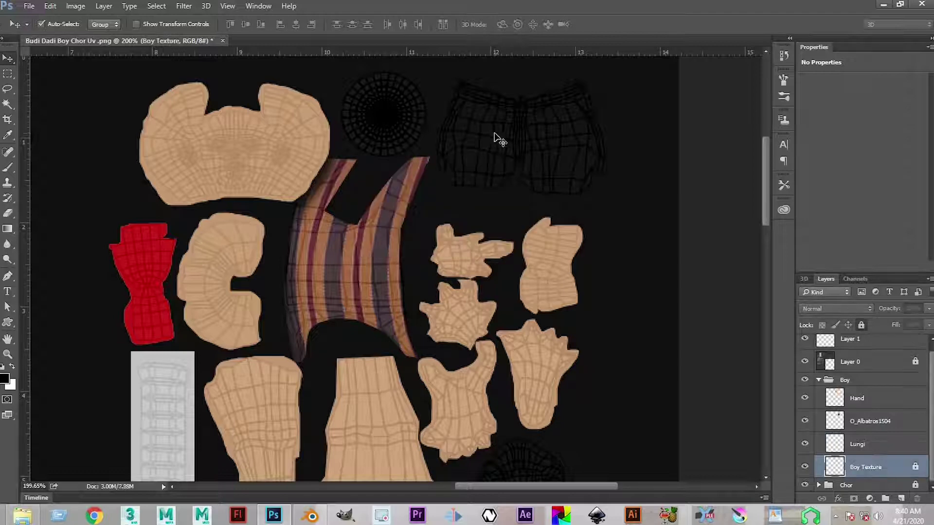
Step: On the Lungi layer, lasso a freehand selection closely around the boy's unpainted shorts UV island
left_click_drag(497, 134, 417, 200)
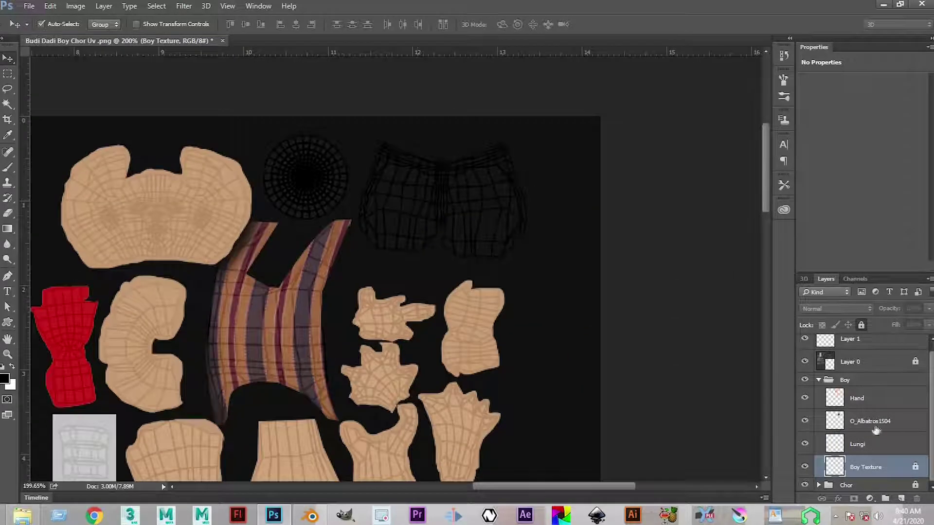
left_click(857, 444)
scroll(507, 282, "up", 2)
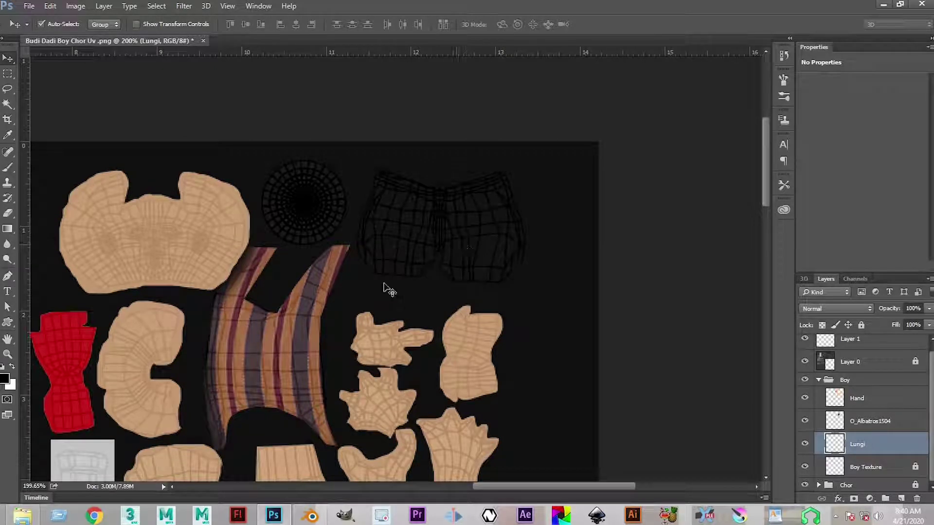
key("p")
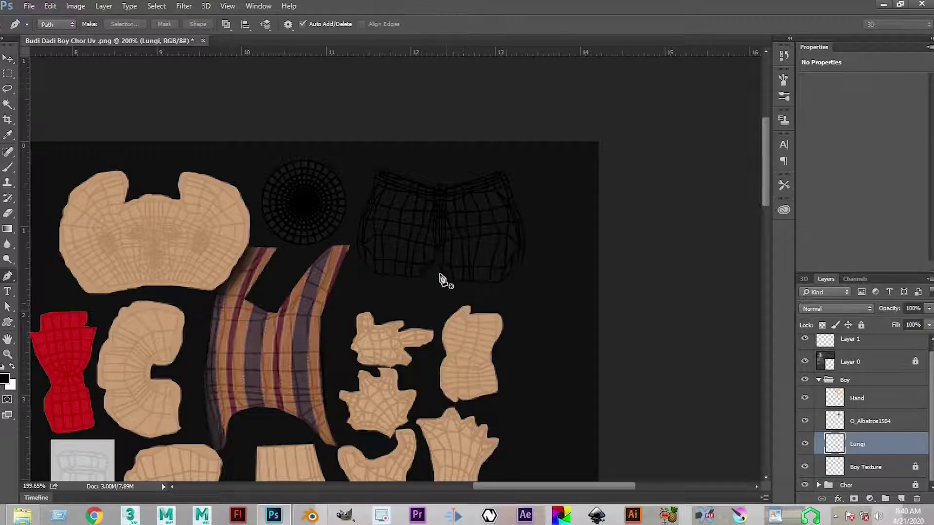
key("l")
scroll(435, 307, "up", 2)
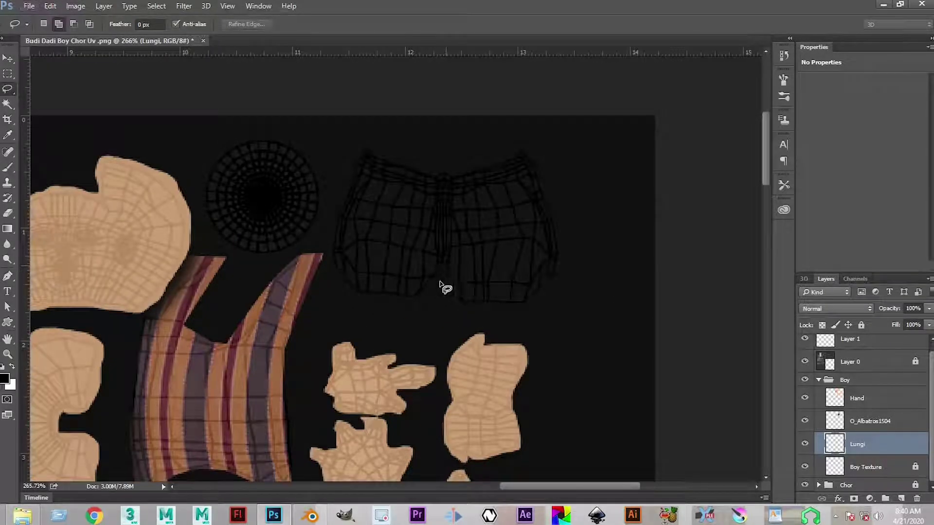
left_click_drag(453, 303, 486, 313)
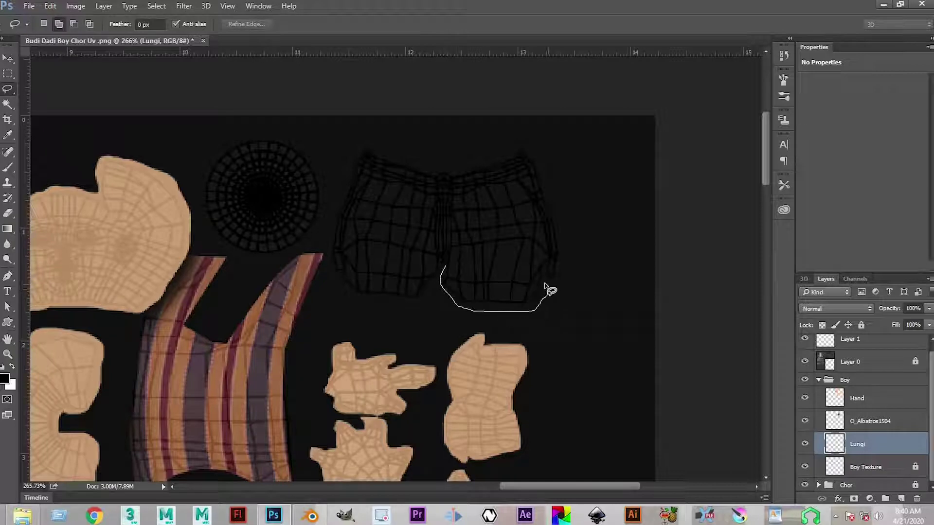
left_click_drag(557, 212, 543, 150)
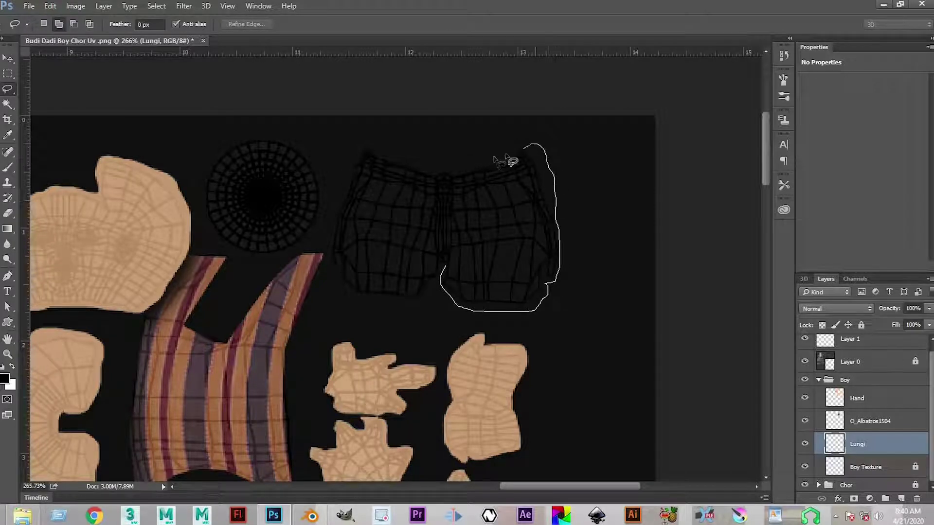
mouse_move(436, 164)
left_mouse_down()
mouse_move(364, 147)
mouse_move(345, 165)
mouse_move(328, 232)
mouse_move(332, 268)
mouse_move(343, 289)
mouse_move(395, 309)
left_mouse_up()
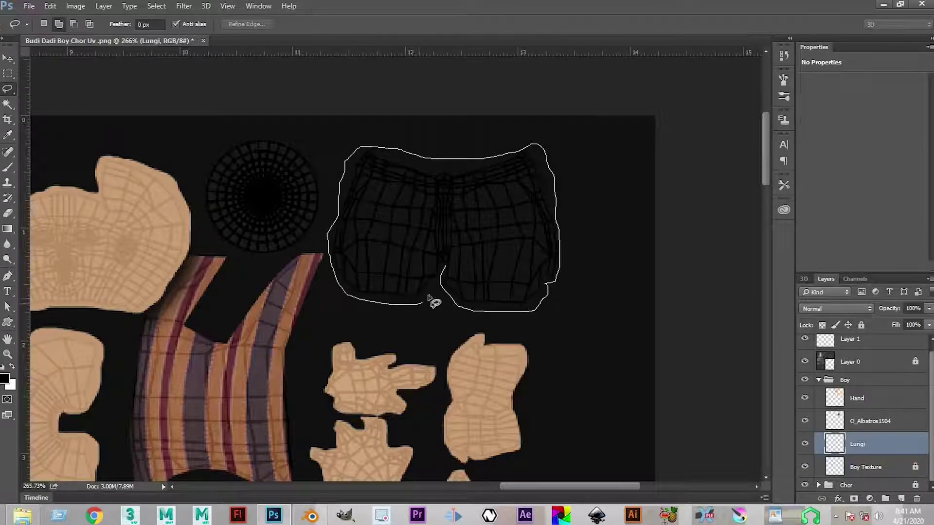
left_click_drag(450, 290, 483, 308)
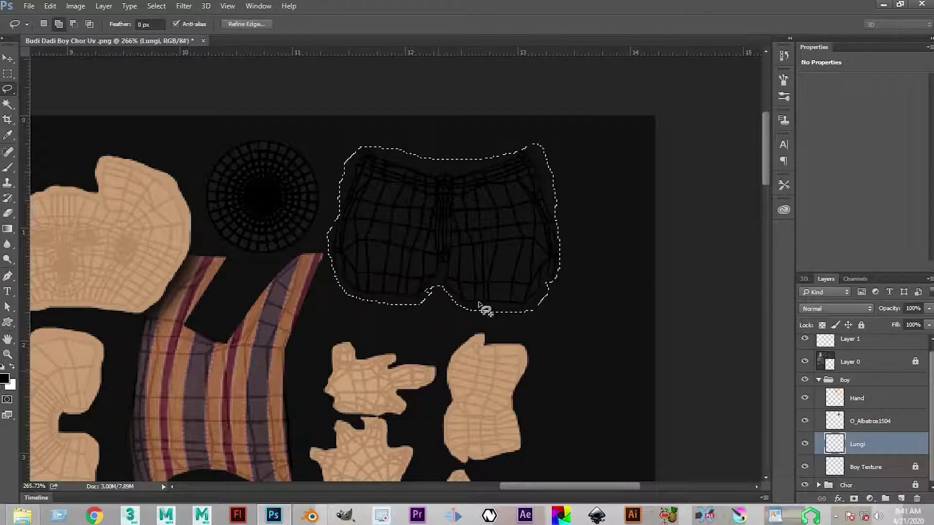
key("alt")
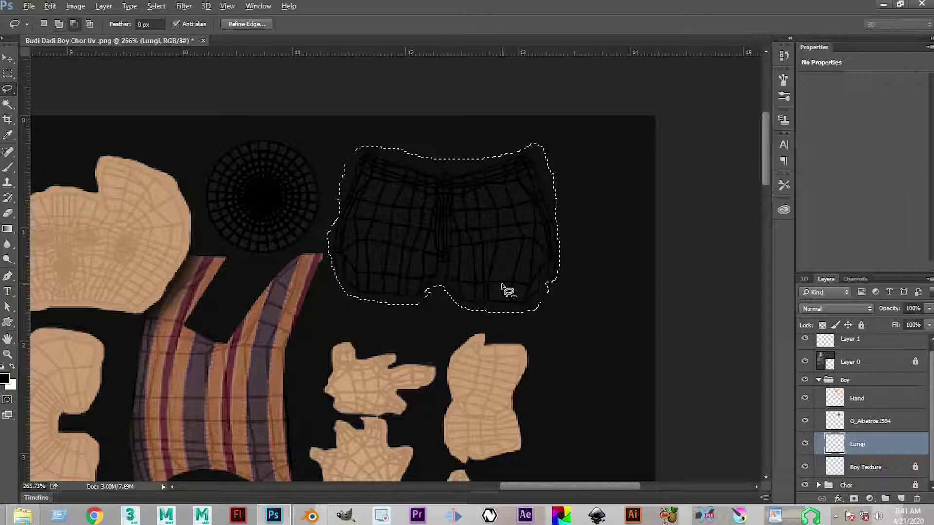
Step: Choose a dark red foreground colour and fill the shorts selection with it
left_click(5, 379)
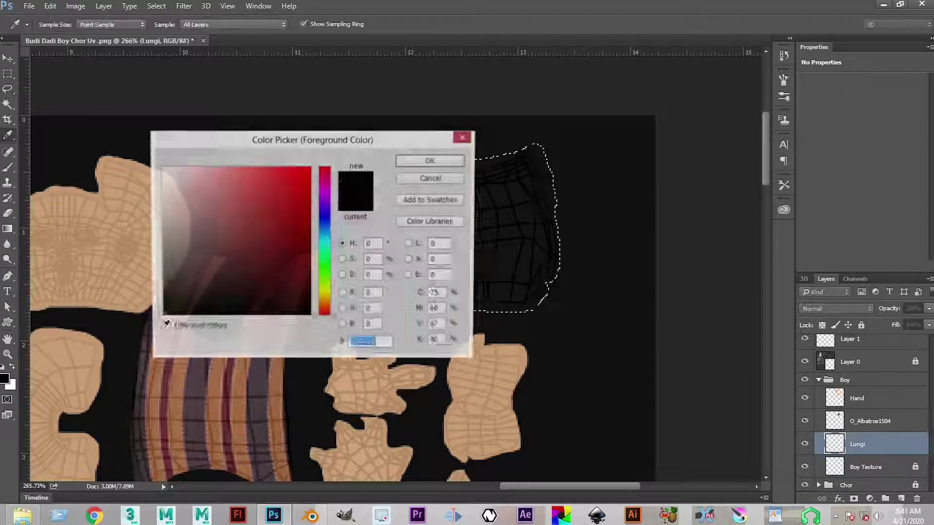
left_click(288, 275)
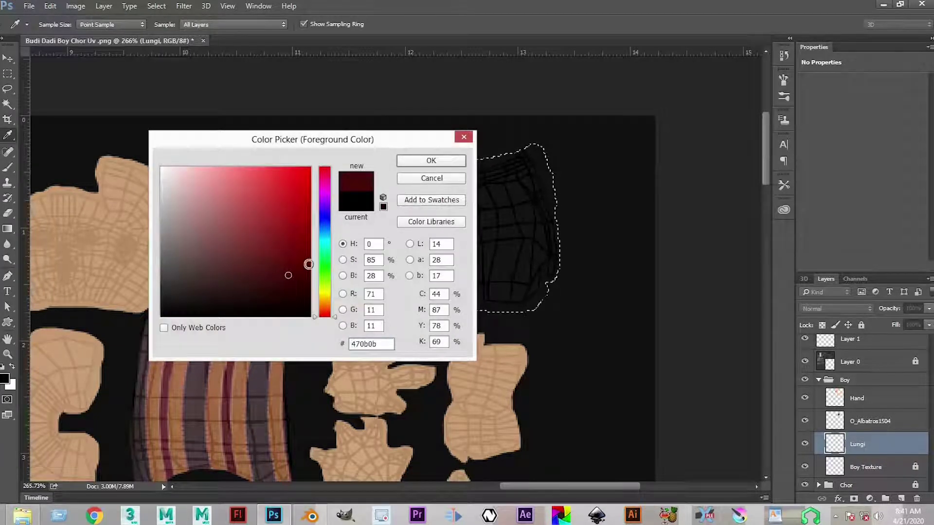
left_click(426, 162)
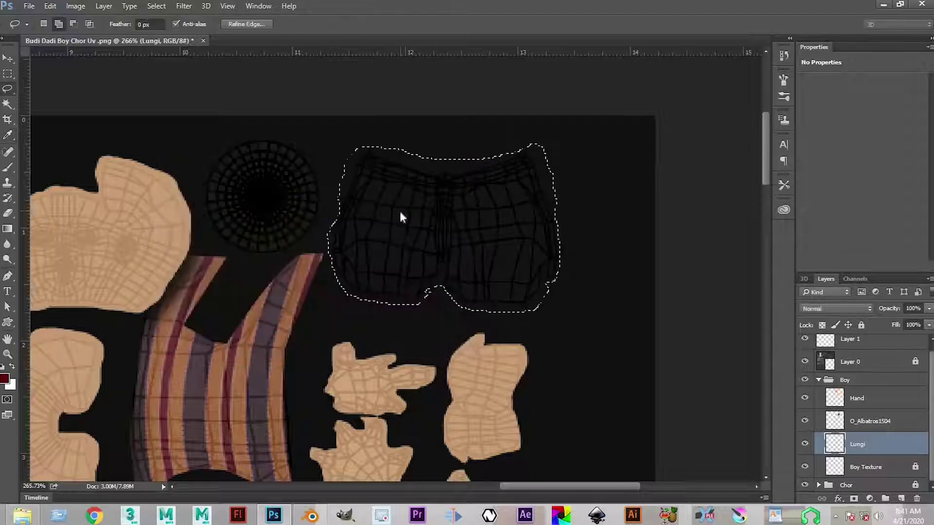
key("ctrl+BackSpace")
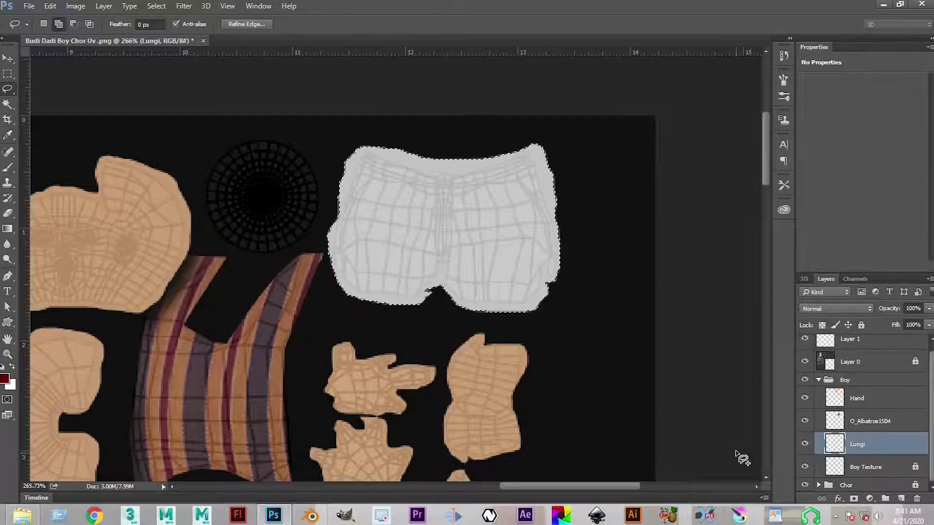
key("alt+BackSpace")
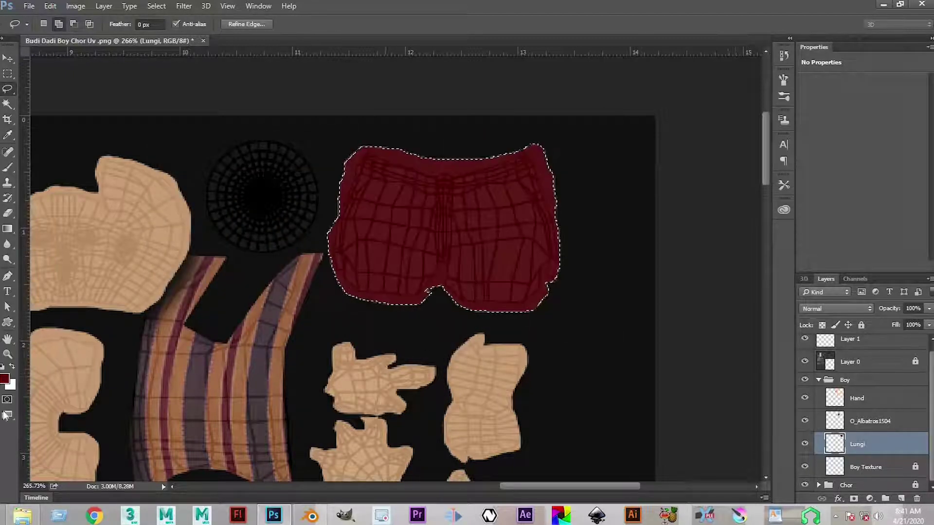
Step: Darken the foreground colour to #3e0a0a, refill the shorts selection with it, and deselect
left_click(6, 382)
left_click_drag(270, 277, 287, 281)
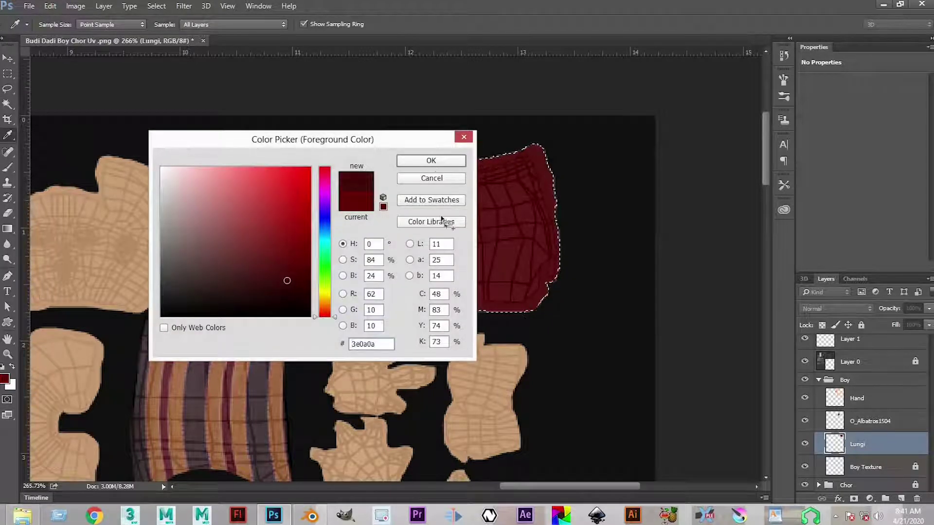
key("Return")
key("alt+BackSpace")
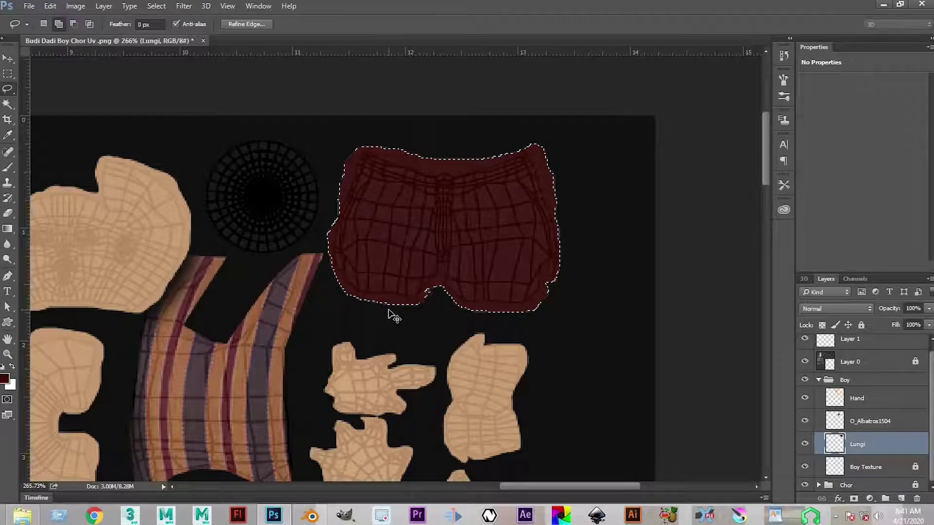
key("ctrl+d")
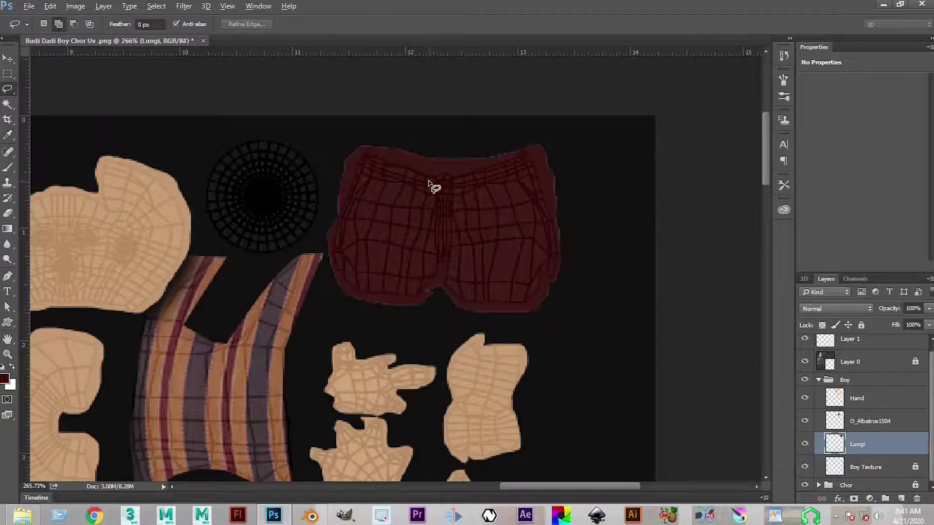
Step: Lasso the excess red above the shorts' waistband, delete it from the Lungi layer, and deselect
scroll(430, 187, "up", 2)
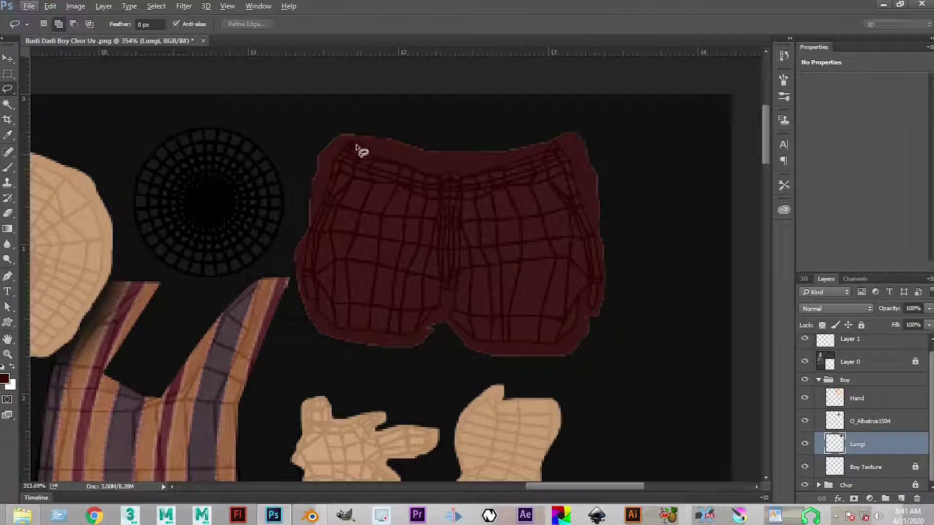
left_click_drag(399, 161, 463, 168)
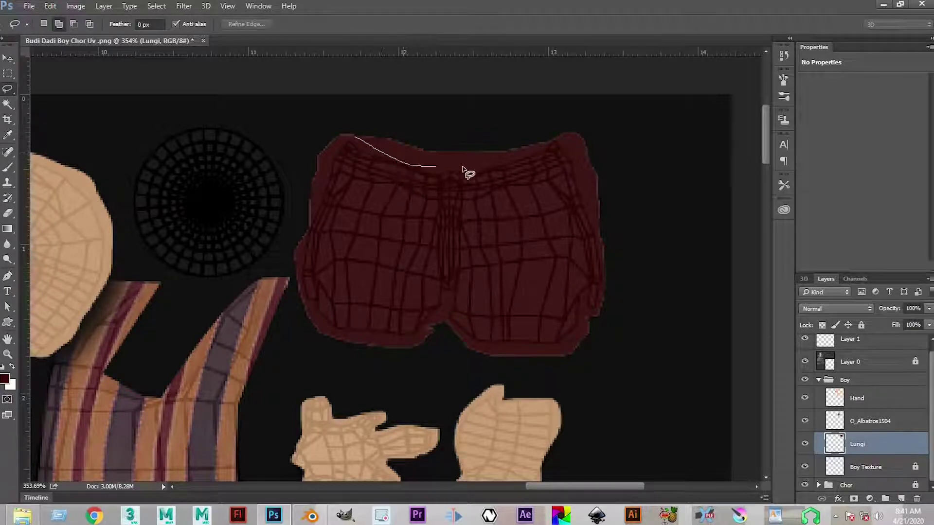
mouse_move(449, 124)
left_mouse_down()
mouse_move(367, 124)
mouse_move(406, 162)
mouse_move(366, 150)
left_mouse_up()
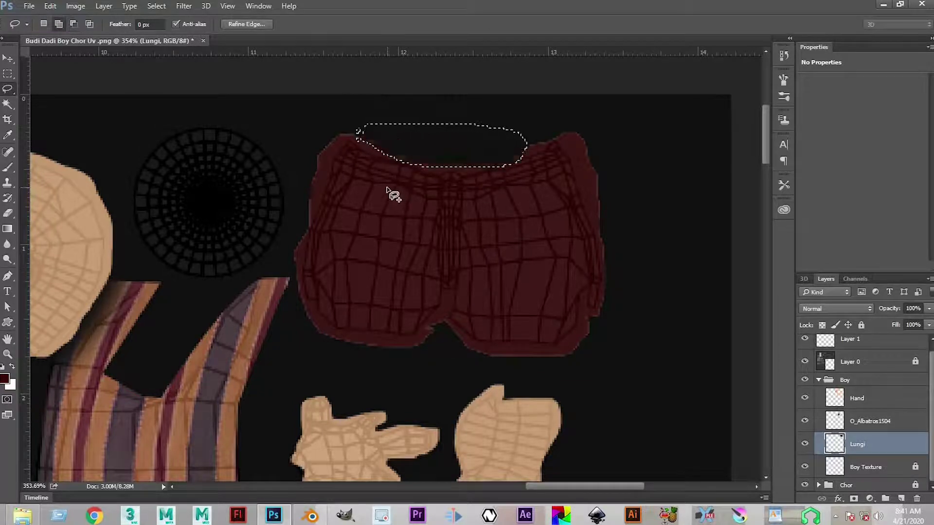
left_click(419, 229)
Step: Examine the small unpainted, shirt-shaped UV island beneath the boy's foot texture
scroll(527, 363, "down", 1)
scroll(506, 311, "down", 8)
scroll(429, 225, "down", 5)
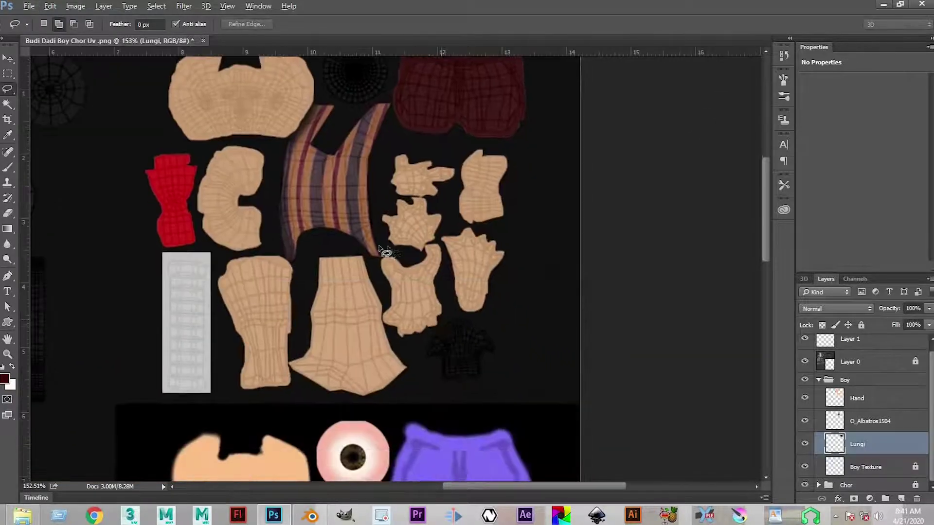
scroll(452, 340, "down", 2)
scroll(418, 279, "up", 7)
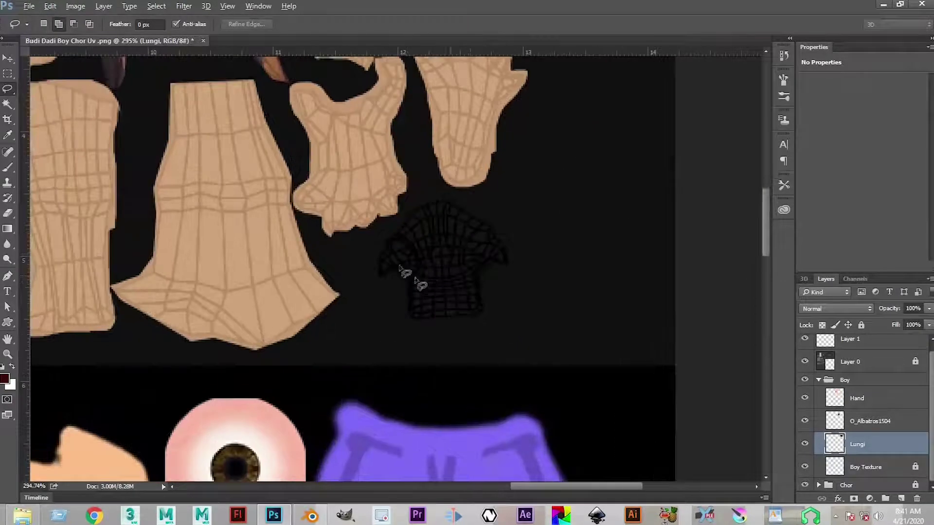
scroll(414, 261, "right", 2)
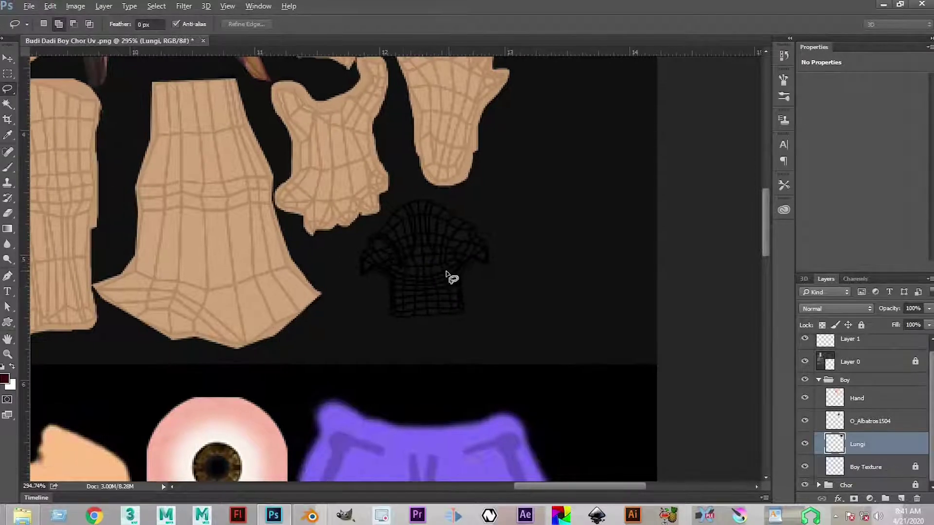
scroll(448, 276, "down", 3)
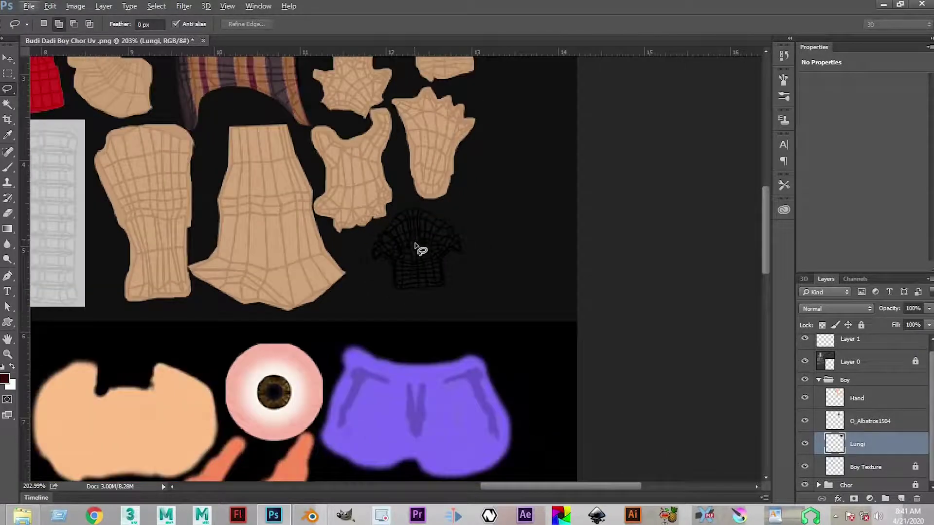
scroll(452, 280, "up", 2)
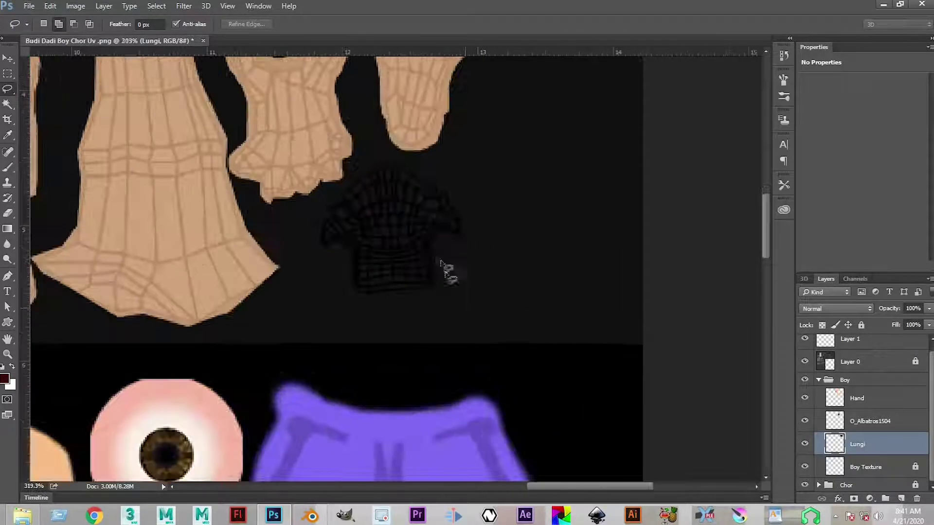
Step: Hide the Layer 0 UV wireframe so that only the painted texture islands show
scroll(399, 265, "down", 3)
scroll(438, 291, "up", 2)
scroll(477, 313, "down", 6)
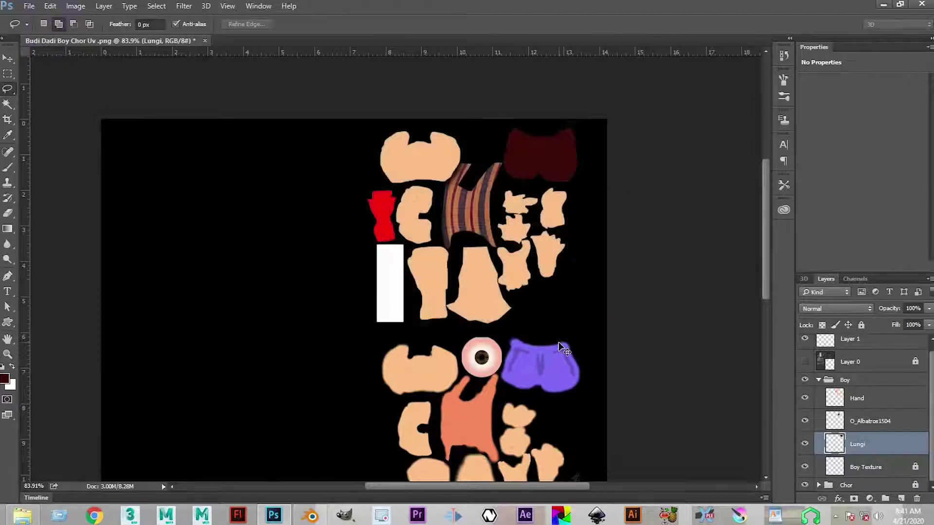
Step: Save a copy of the painted texture as PNG, overwriting Budi Dadi -Boy -Chor Texture.png in the Texutre folder with the offered PNG options
key("ctrl+shift+s")
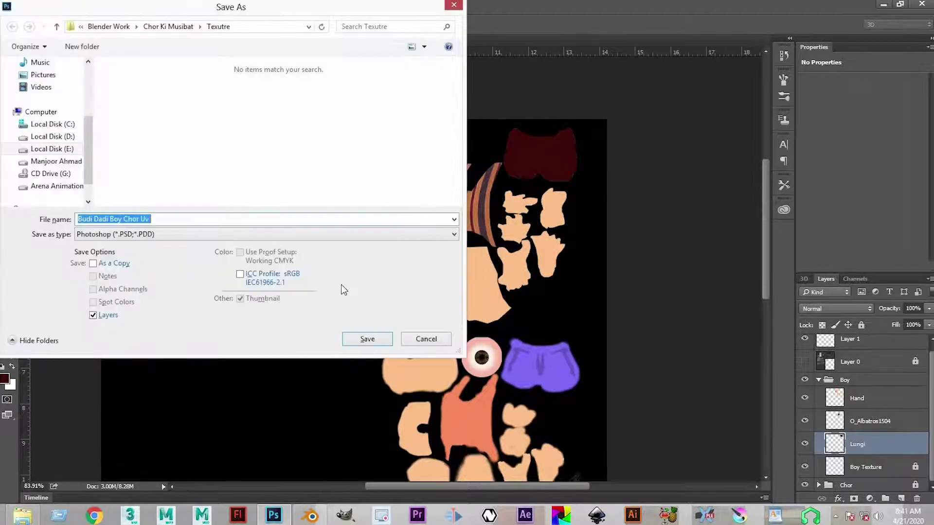
left_click(198, 234)
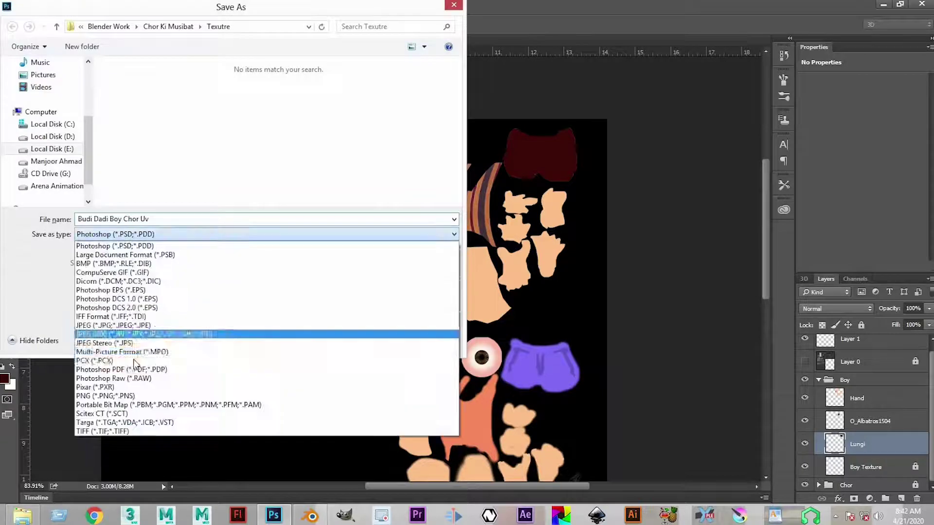
left_click(146, 323)
left_click(155, 98)
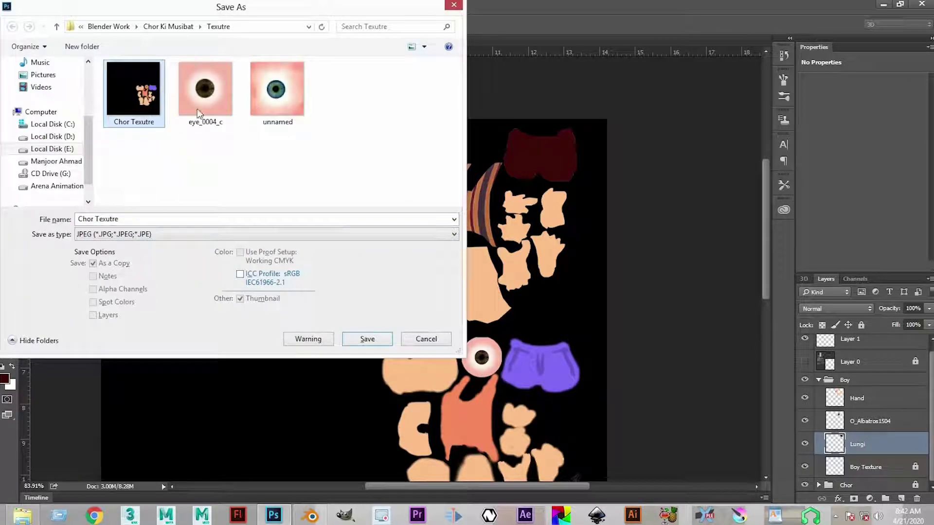
left_click(179, 236)
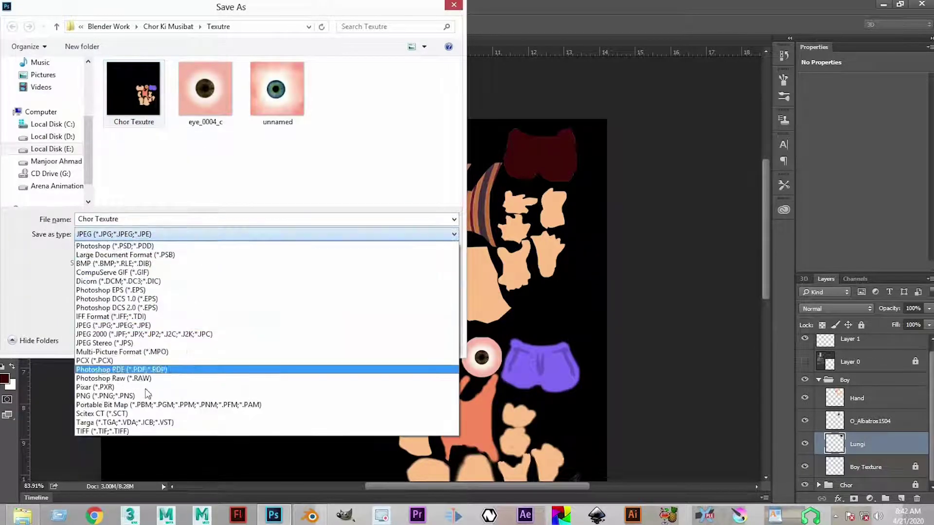
left_click(144, 396)
left_click(163, 101)
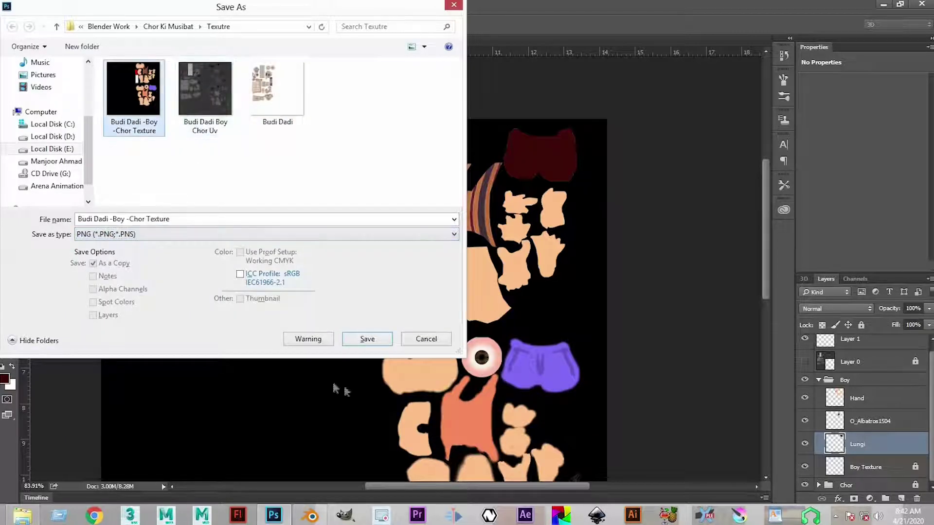
left_click(368, 339)
left_click(489, 260)
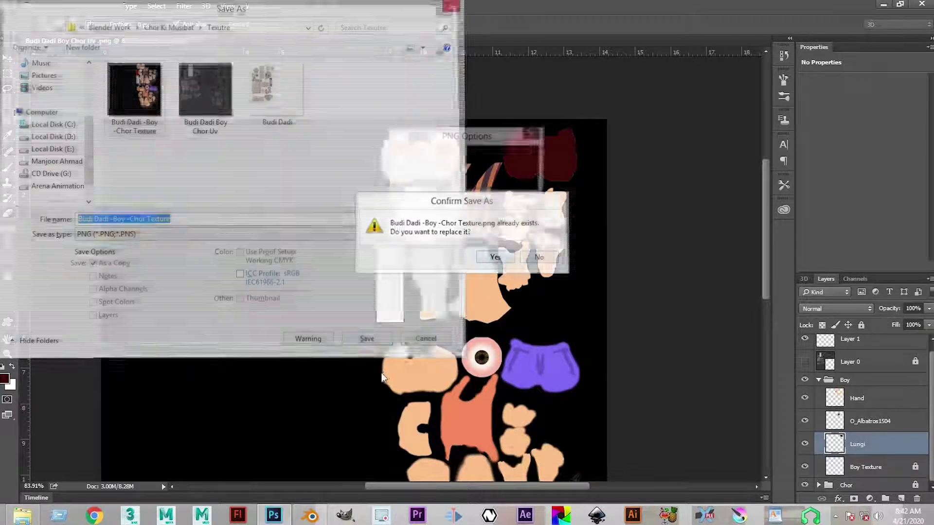
key("Return")
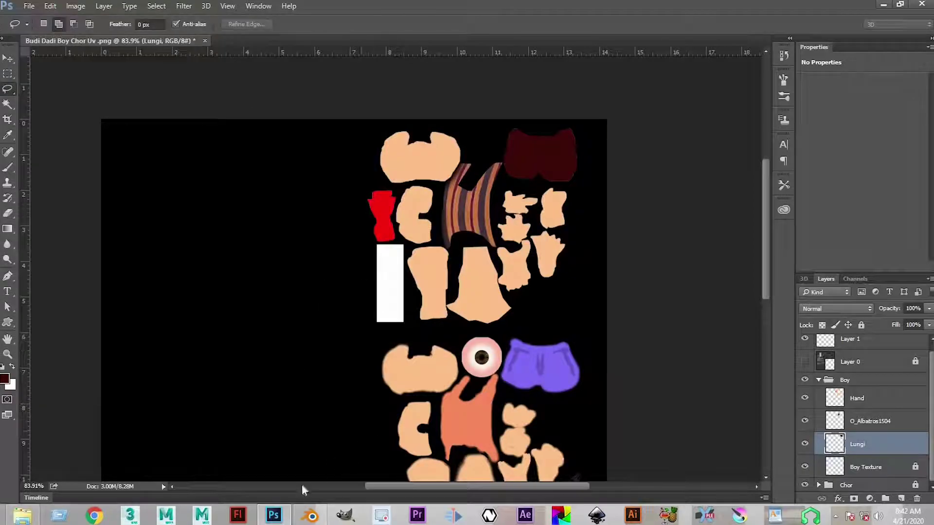
Step: Switch to Blender, unlink the image from the boy's Image Texture node, and reload Budi Dadi -Boy -Chor Texture.png from the Texutre folder
left_click(309, 516)
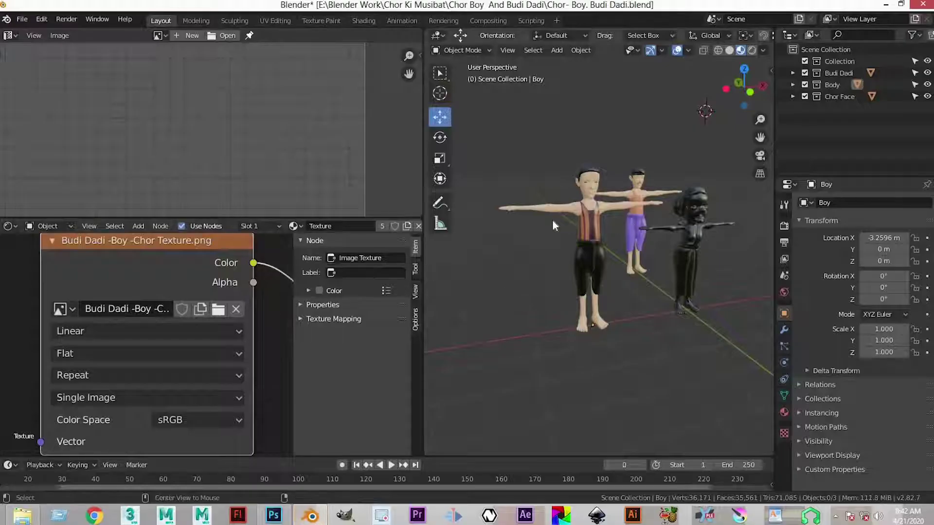
scroll(602, 254, "down", 2)
left_click(632, 262)
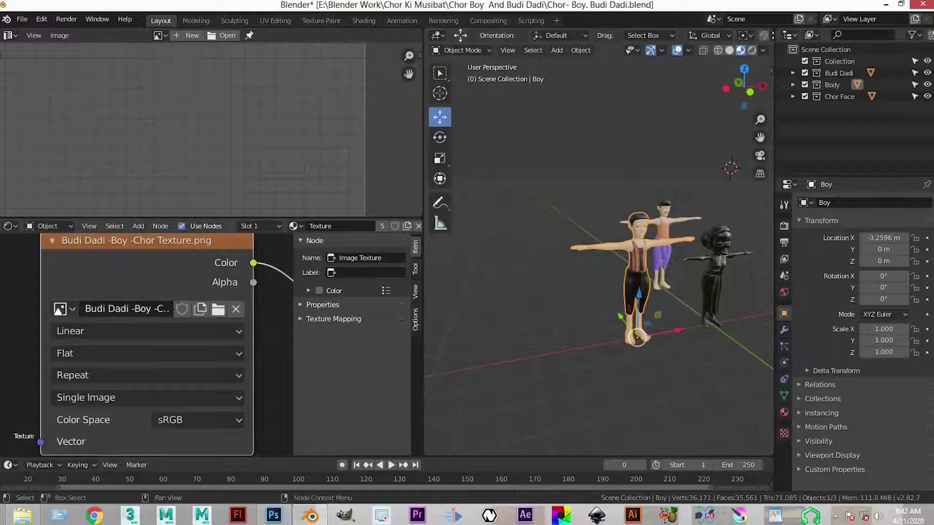
left_click(62, 309)
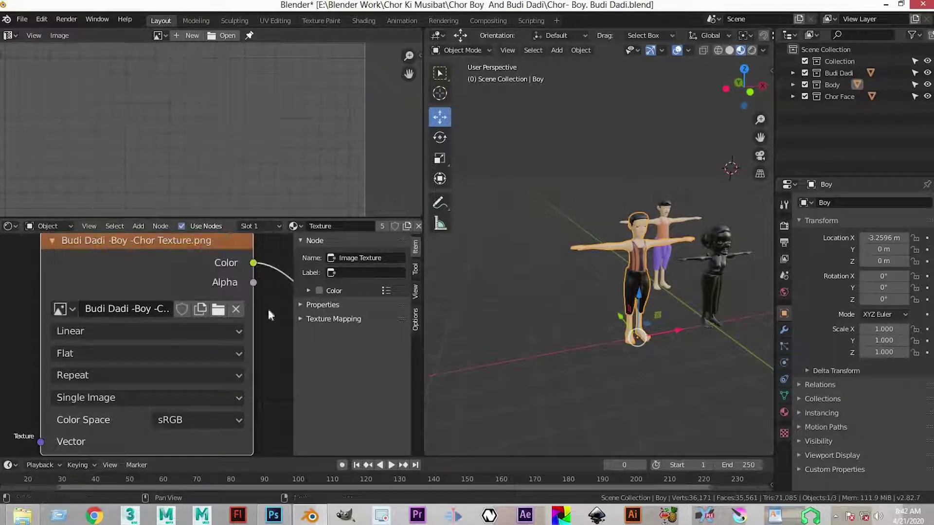
left_click(235, 310)
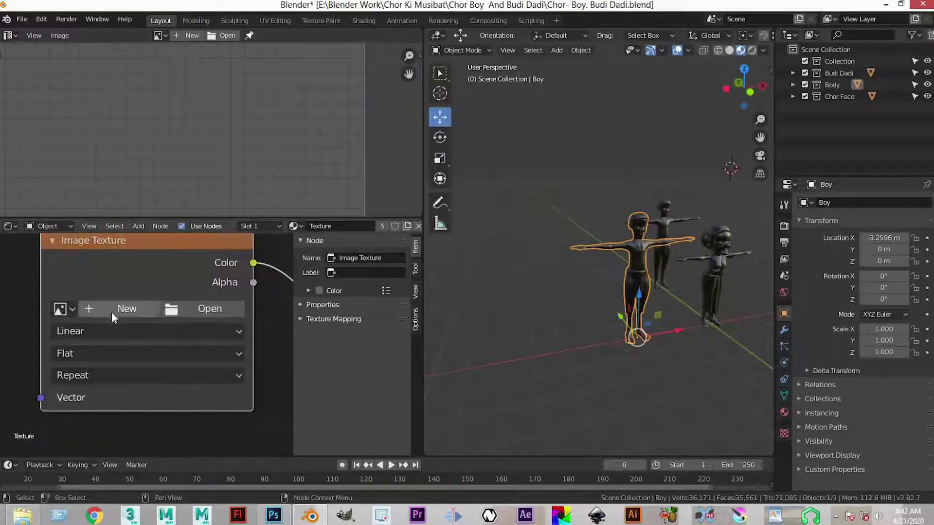
left_click(194, 312)
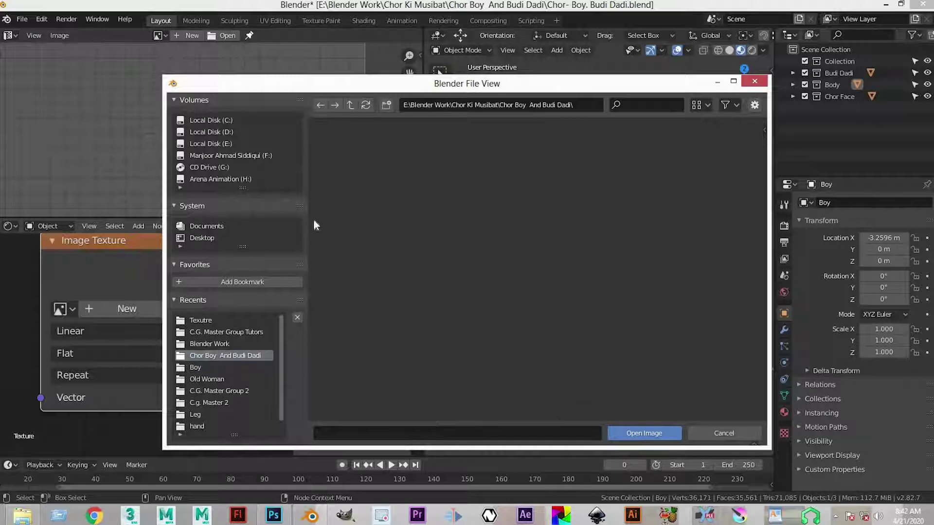
left_click(217, 321)
left_click(443, 161)
left_click(644, 433)
left_click(575, 293)
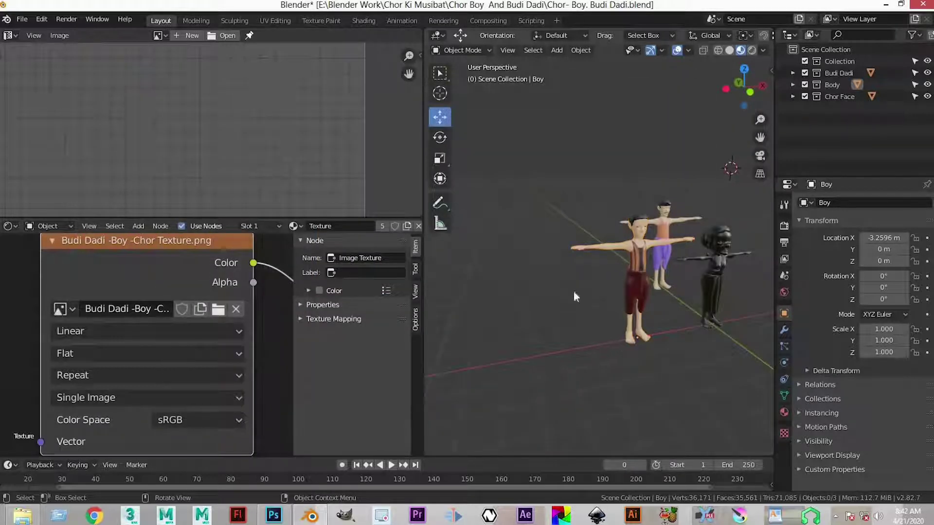
Step: Inspect the boy model's shirt and shorts from the front and at an angle with the reloaded texture
scroll(683, 339, "up", 1)
left_click_drag(628, 335, 586, 280)
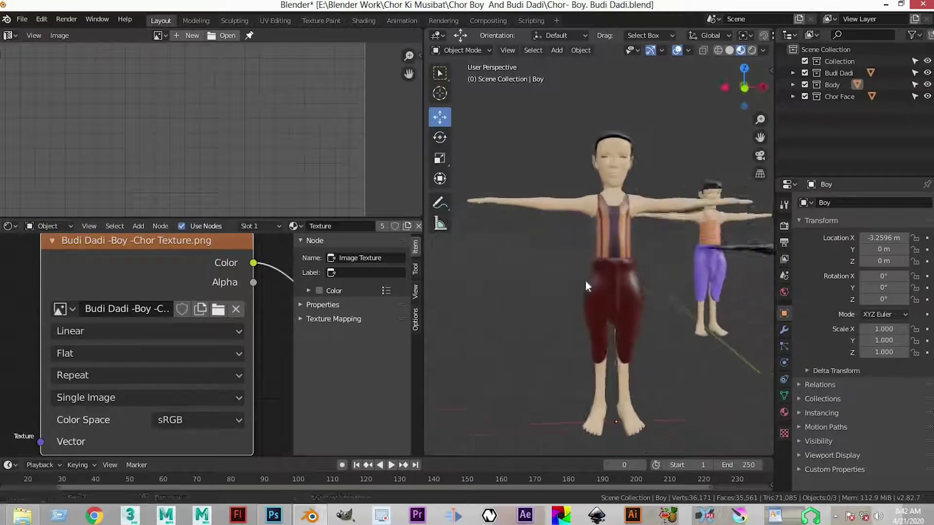
left_click(590, 323)
scroll(618, 337, "up", 2)
left_click(646, 349)
scroll(571, 274, "down", 4)
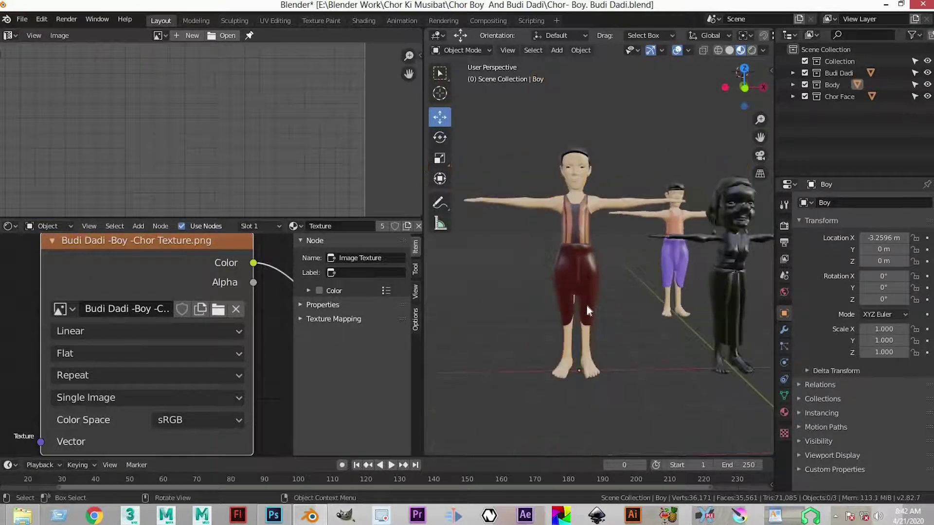
scroll(570, 183, "up", 4)
scroll(551, 331, "down", 3)
left_click_drag(603, 246, 539, 383)
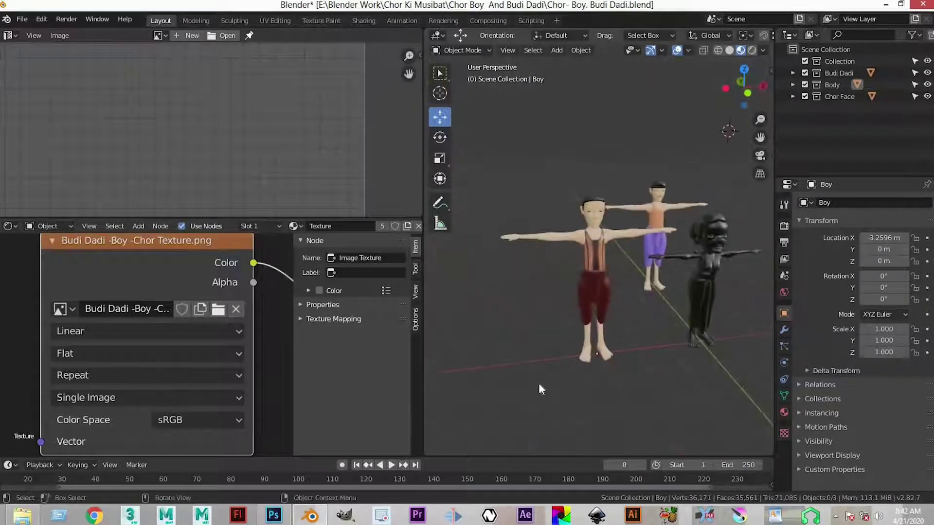
Step: Return to Photoshop, show the Layer 0 UV wireframe again, and locate the unpainted circular eye island beside the boy's shorts
left_click(282, 519)
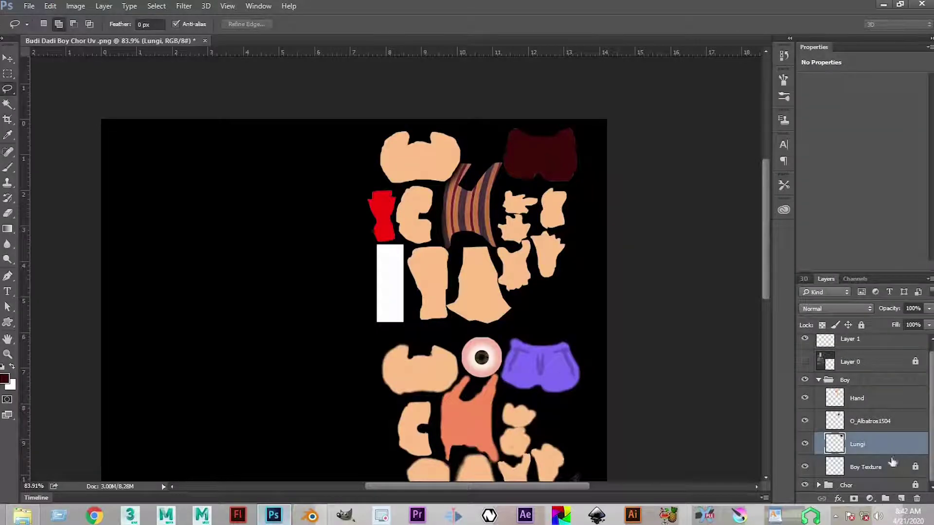
scroll(490, 254, "up", 10)
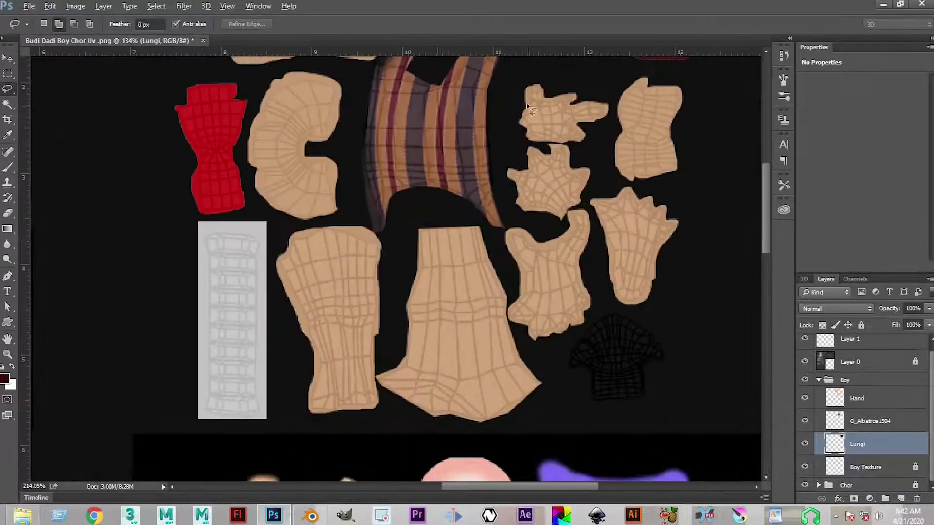
left_click_drag(515, 91, 466, 232)
scroll(465, 232, "down", 2)
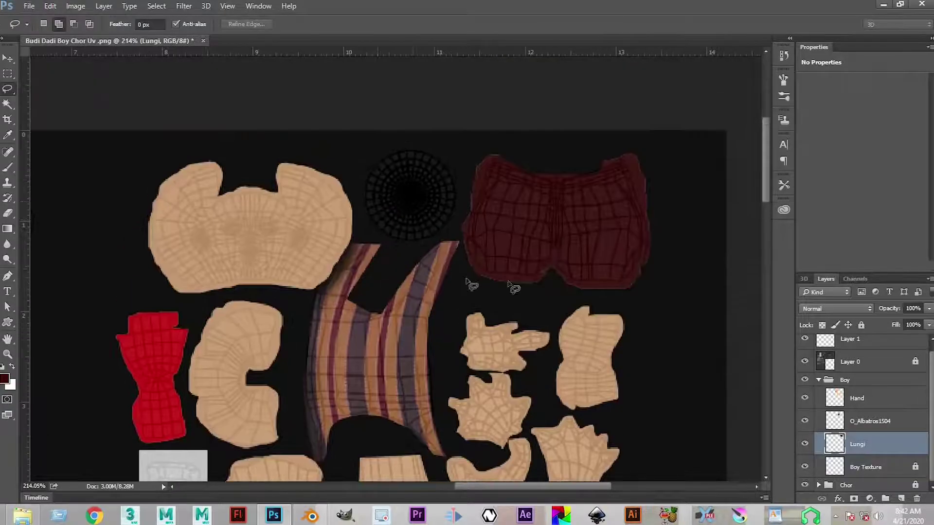
scroll(372, 314, "down", 4)
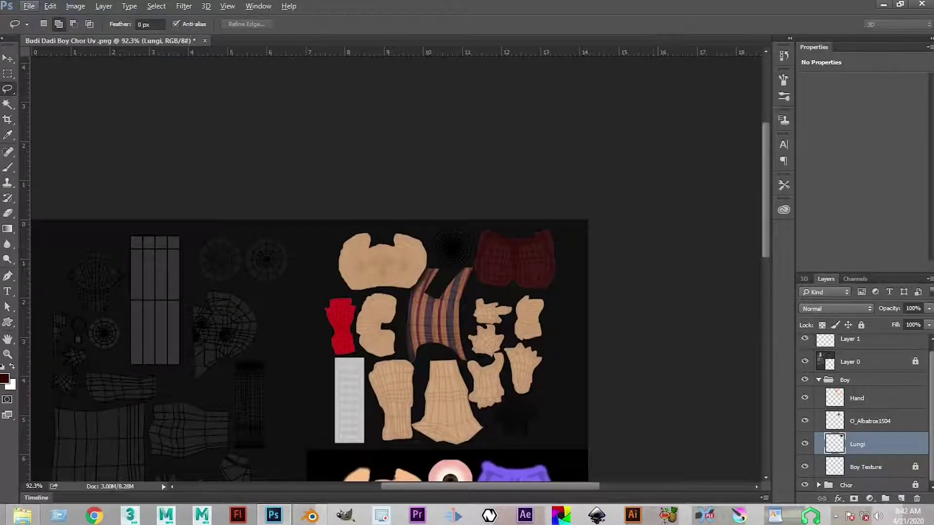
Step: Switch to File Explorer and open the Texutre folder under Blender Work\Chor Ki Musibat on drive E
left_click(23, 515)
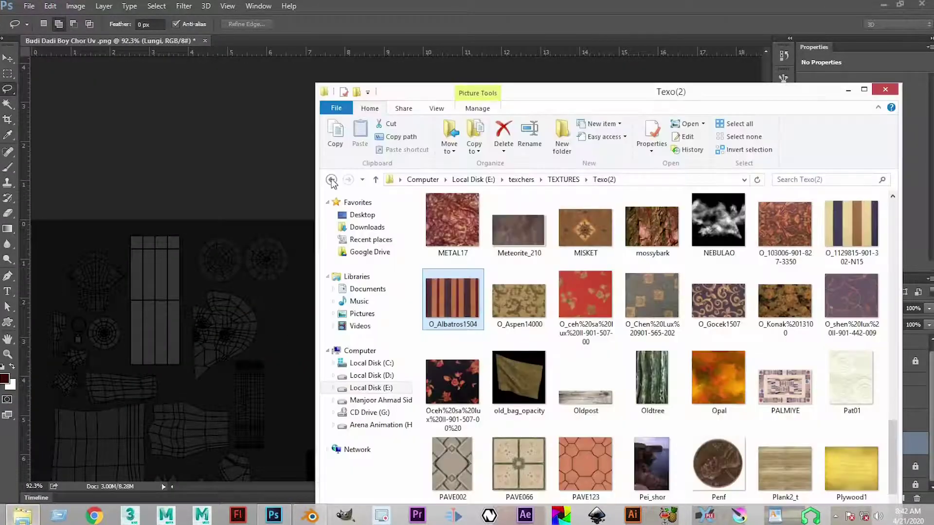
left_click(368, 387)
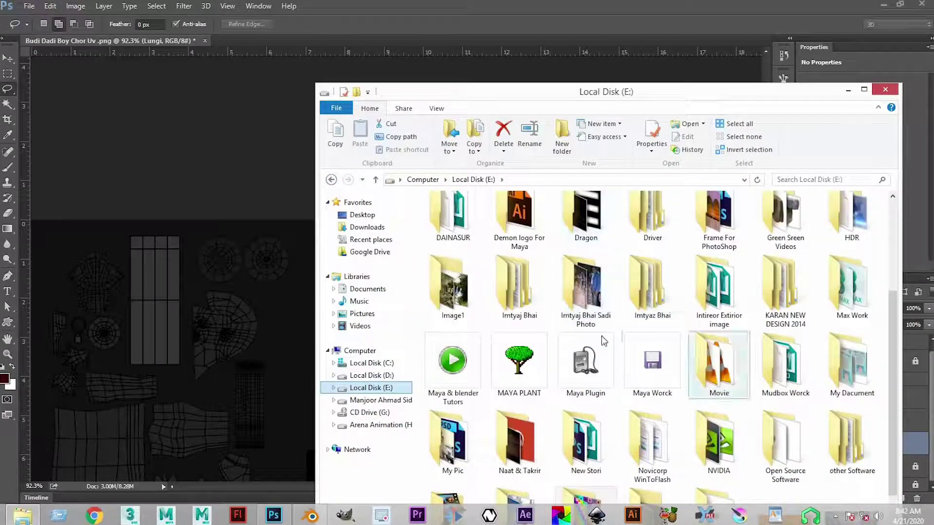
left_click(581, 285)
scroll(579, 279, "up", 3)
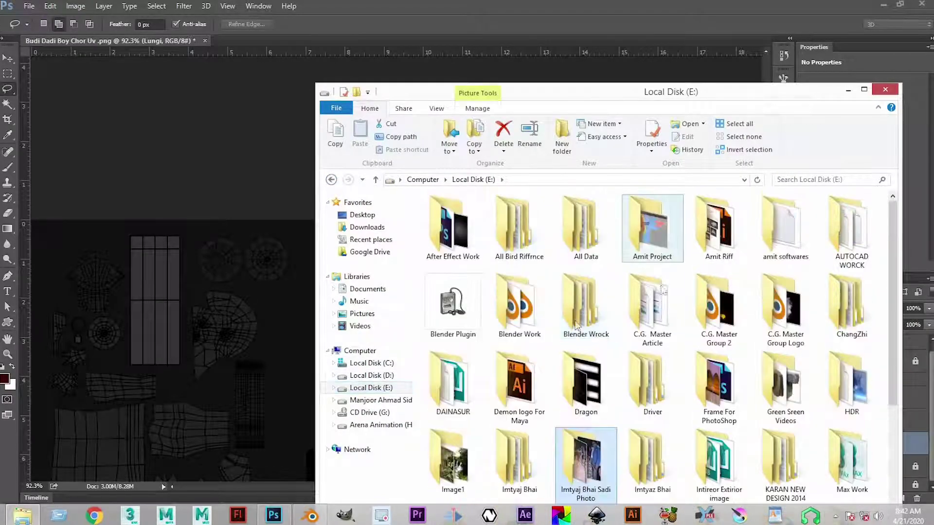
double_click(719, 305)
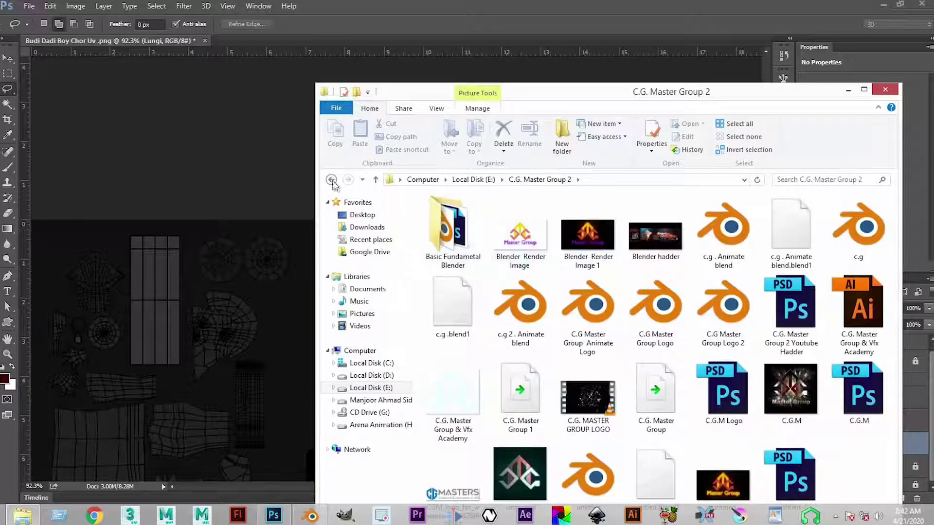
left_click(331, 180)
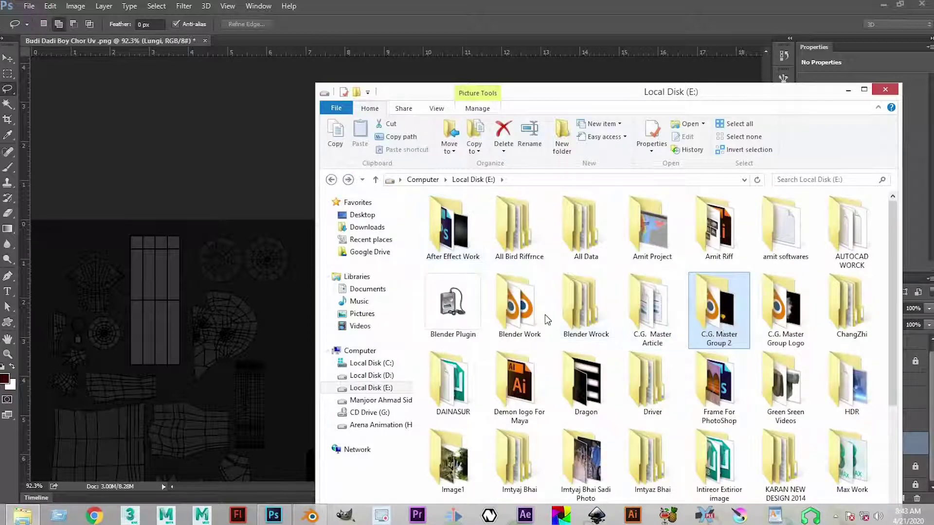
double_click(544, 314)
double_click(643, 238)
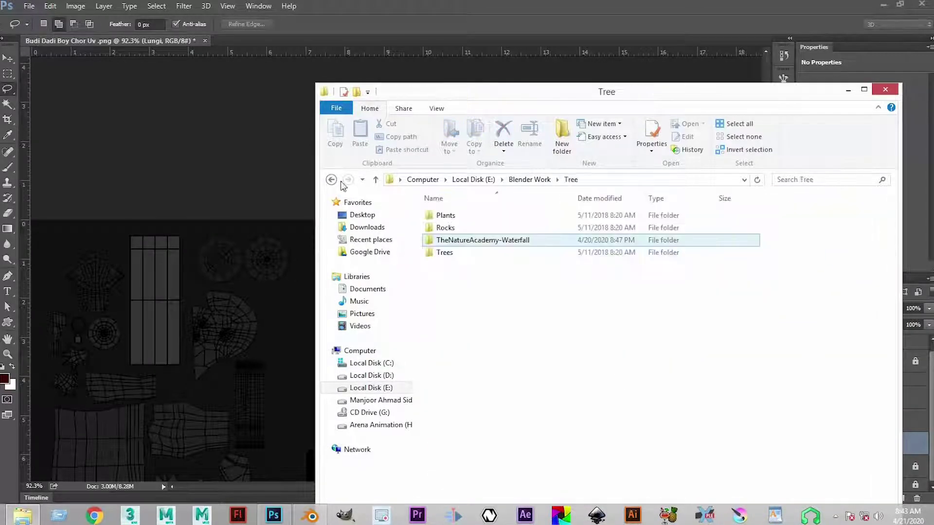
left_click(331, 180)
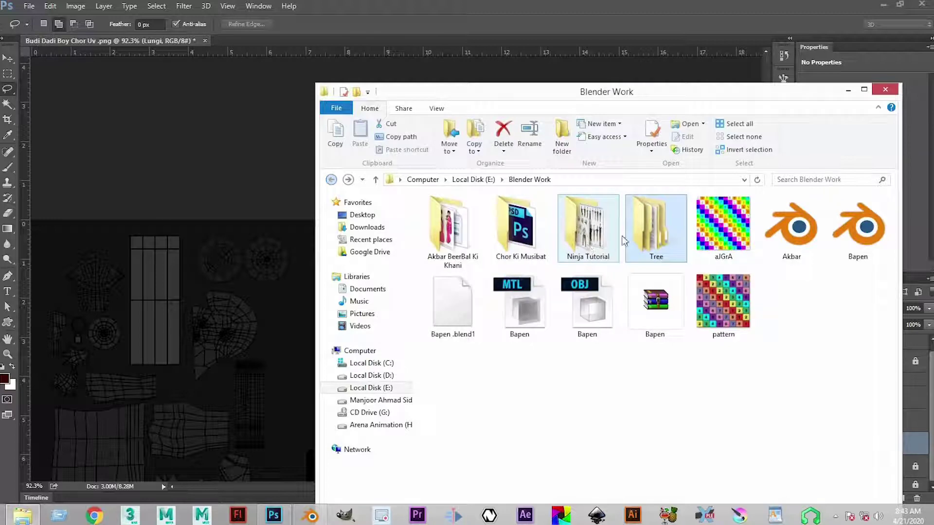
double_click(500, 237)
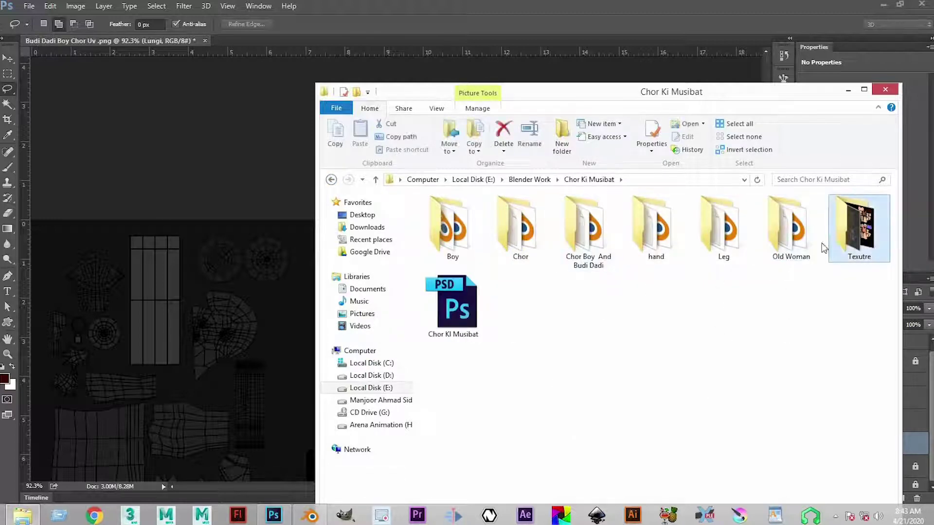
double_click(856, 227)
Step: Place the eye_0004_c image from the Texutre folder into the Photoshop texture document above the Lungi layer
left_click(731, 200)
left_click_drag(707, 97, 889, 163)
left_click_drag(898, 291, 271, 316)
left_click_drag(404, 314, 376, 284)
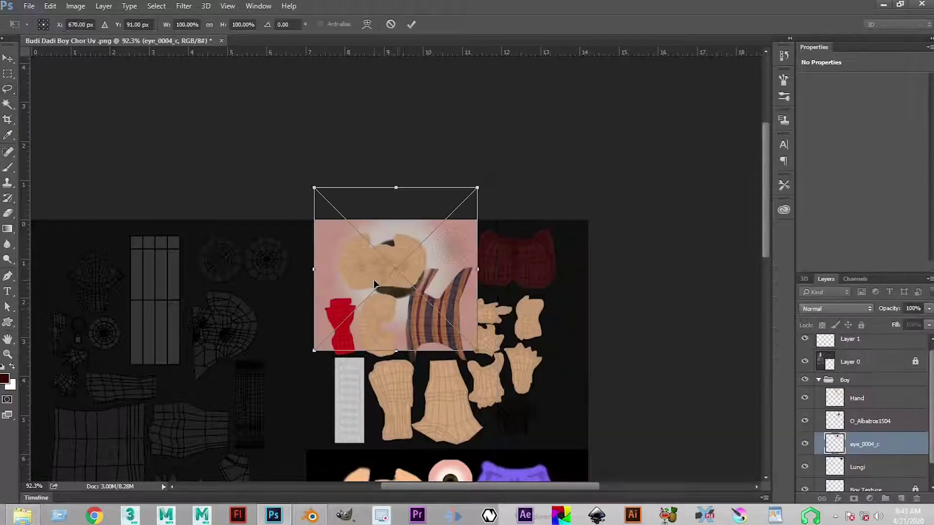
key("Return")
left_click_drag(388, 270, 388, 242)
key("ctrl+d")
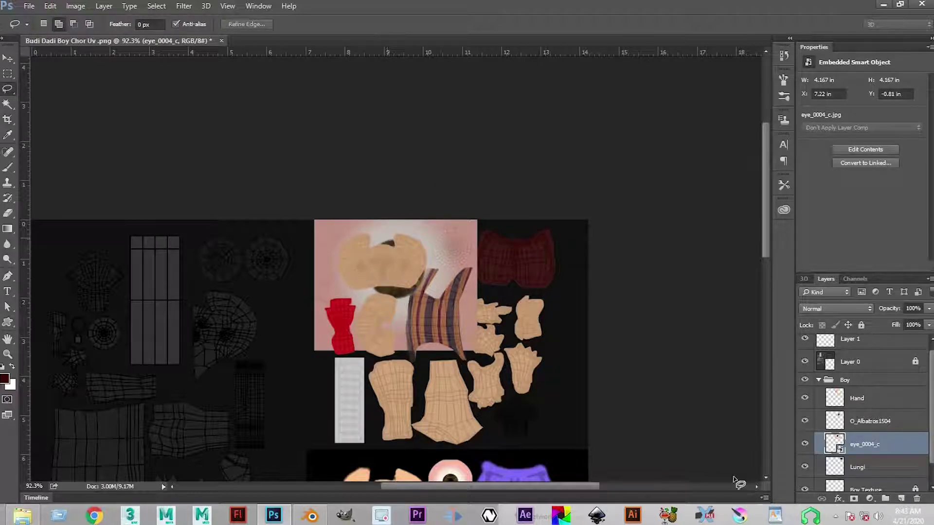
Step: Scale the eye image to 25.33% and centre it over the circular eye UV island between the face and shorts
key("ctrl+t")
left_click_drag(399, 276, 450, 247)
left_click_drag(529, 162, 438, 194)
scroll(476, 251, "up", 7)
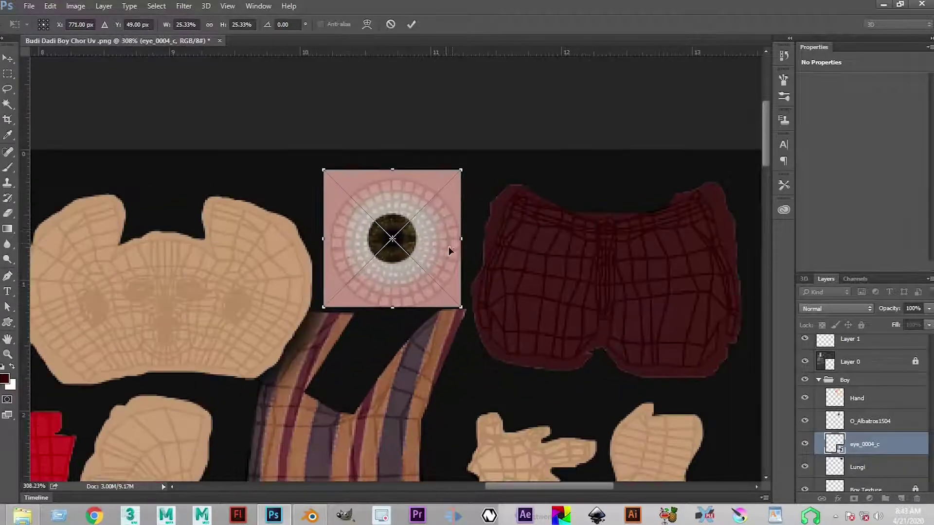
left_click_drag(449, 250, 451, 252)
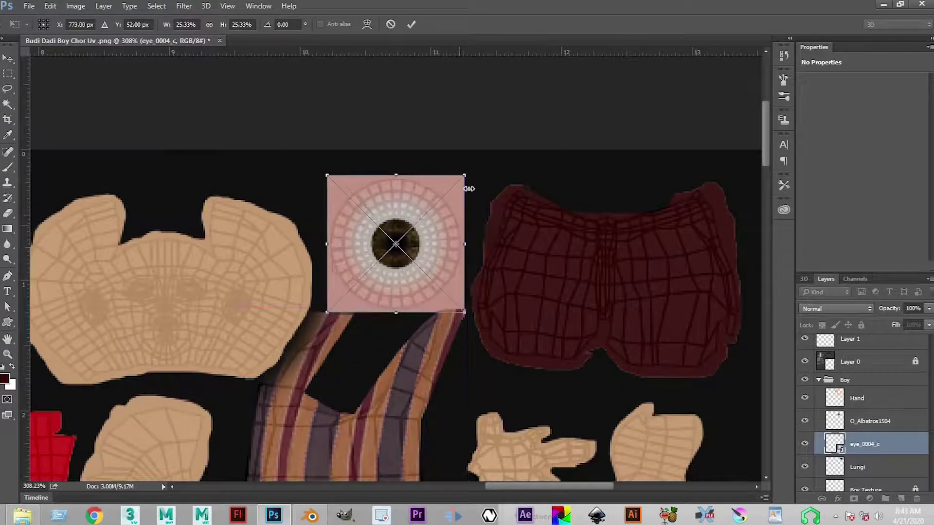
key("Return")
Step: Lasso the upper-left corner of the eye image, try to delete it, and rasterize the eye_0004_c layer
key("l")
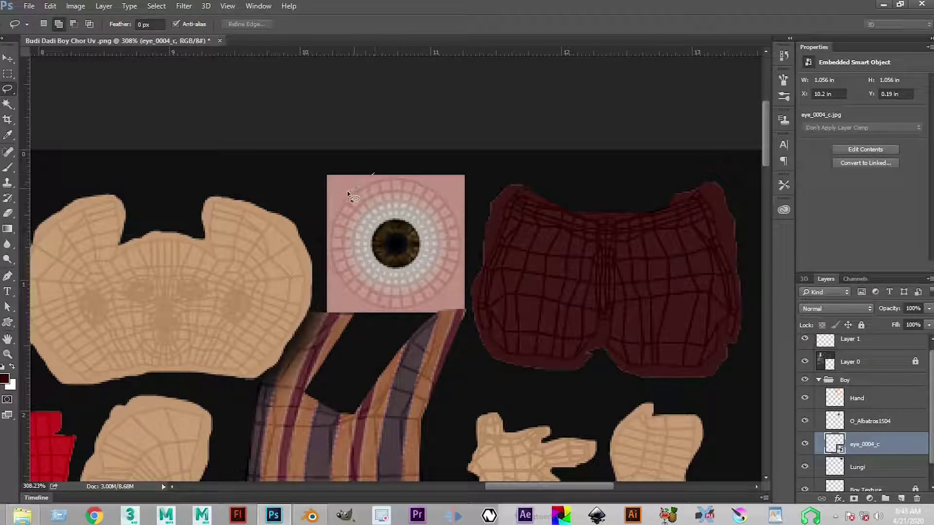
mouse_move(322, 171)
left_mouse_down()
mouse_move(357, 152)
mouse_move(370, 169)
mouse_move(370, 197)
left_mouse_up()
key("Delete")
left_click(472, 220)
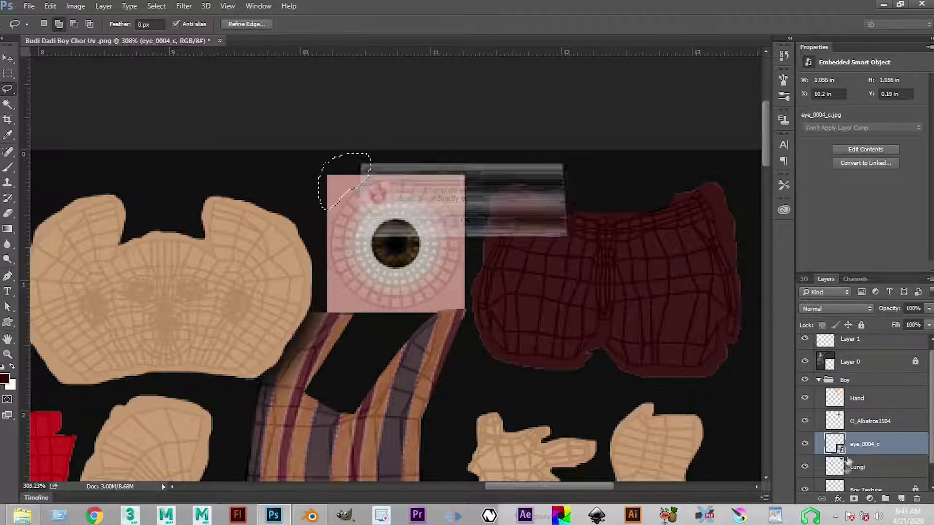
right_click(846, 442)
left_click(709, 207)
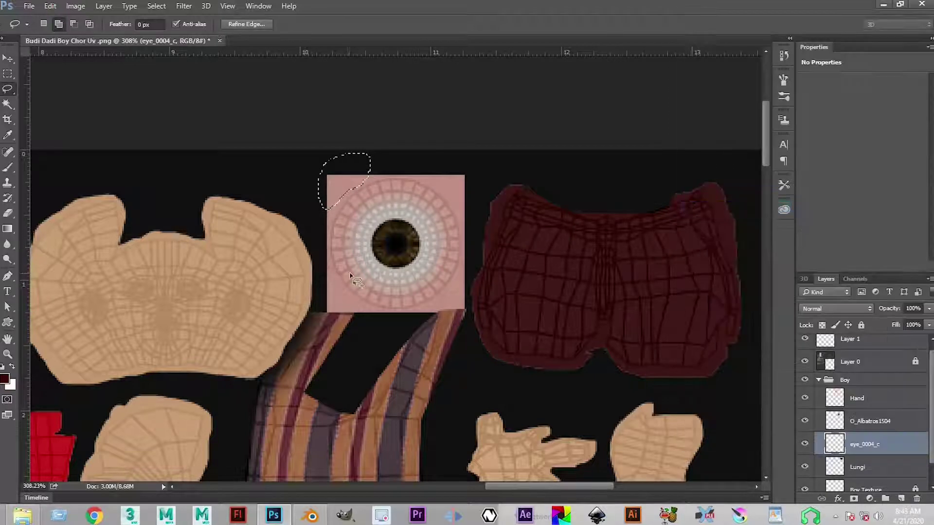
Step: Delete the upper-left and upper-right corners of the eye image with lasso selections, then deselect
key("Delete")
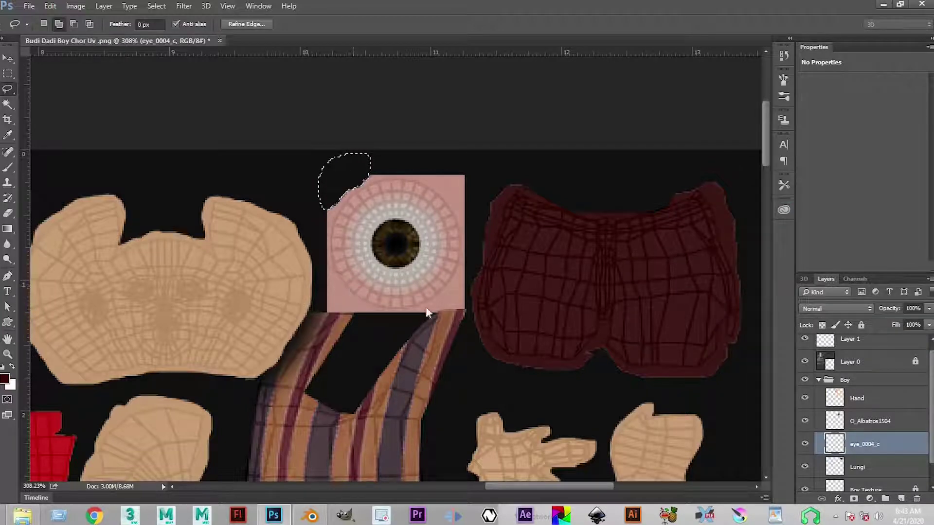
key("ctrl+s")
left_click(422, 341)
key("ctrl+d")
mouse_move(470, 211)
left_mouse_down()
mouse_move(482, 177)
mouse_move(449, 154)
left_mouse_up()
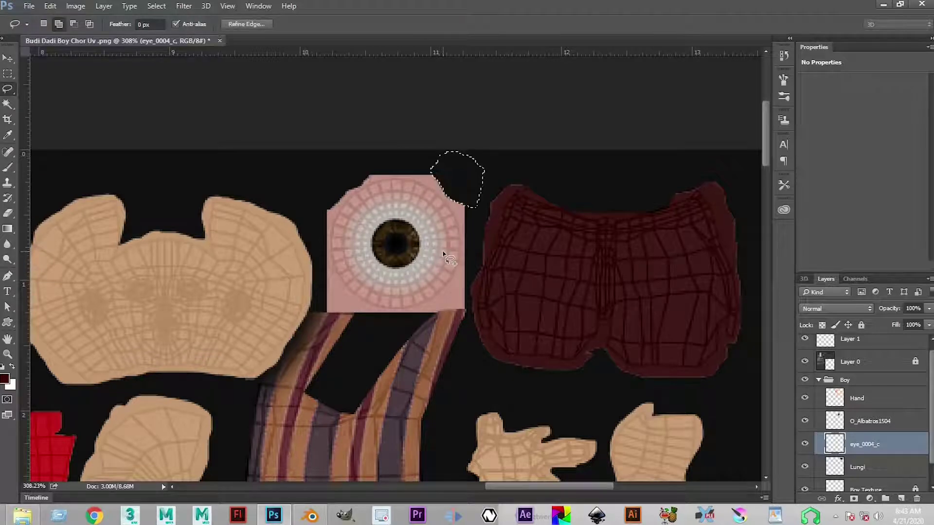
key("Delete")
key("ctrl+d")
Step: Lasso and delete the lower-left and lower-right corners of the eye image around its circular UV island
left_click_drag(443, 290, 448, 233)
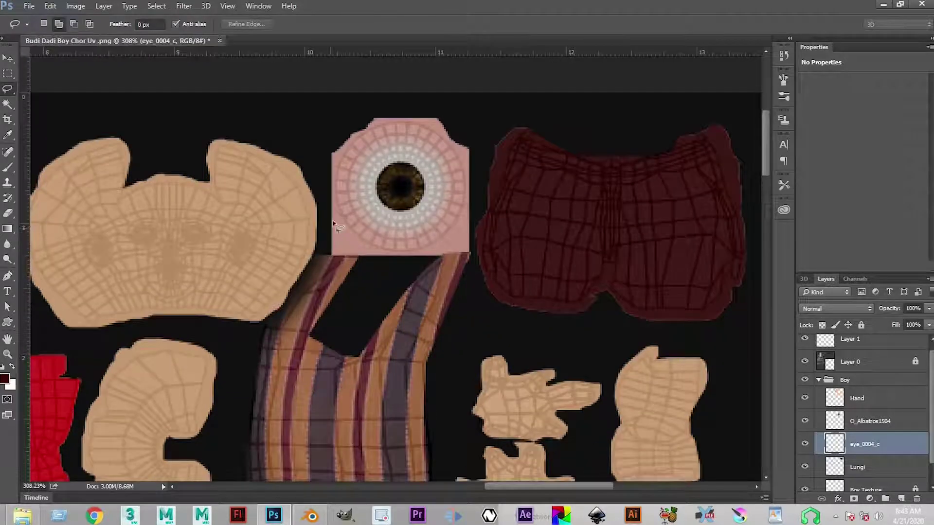
left_click_drag(362, 256, 360, 259)
key("Delete")
key("ctrl+d")
left_click_drag(338, 220, 352, 265)
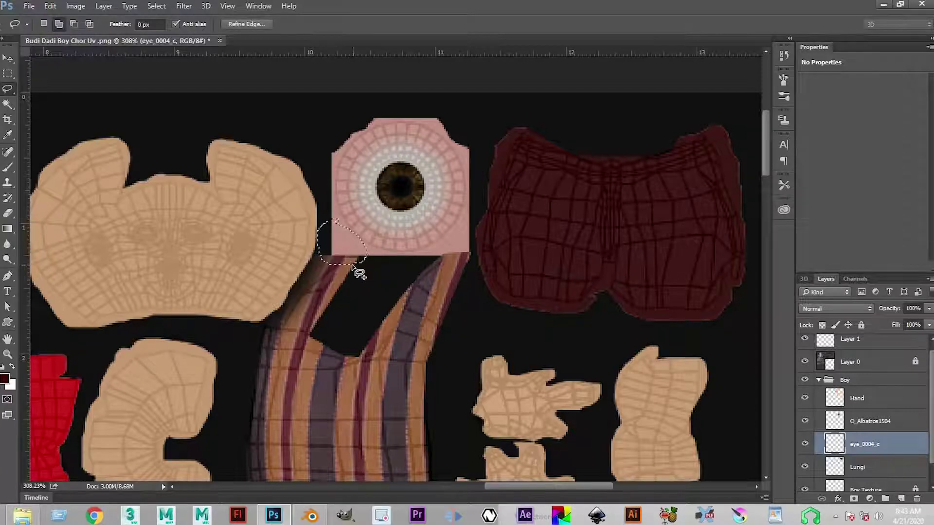
key("Delete")
key("ctrl+d")
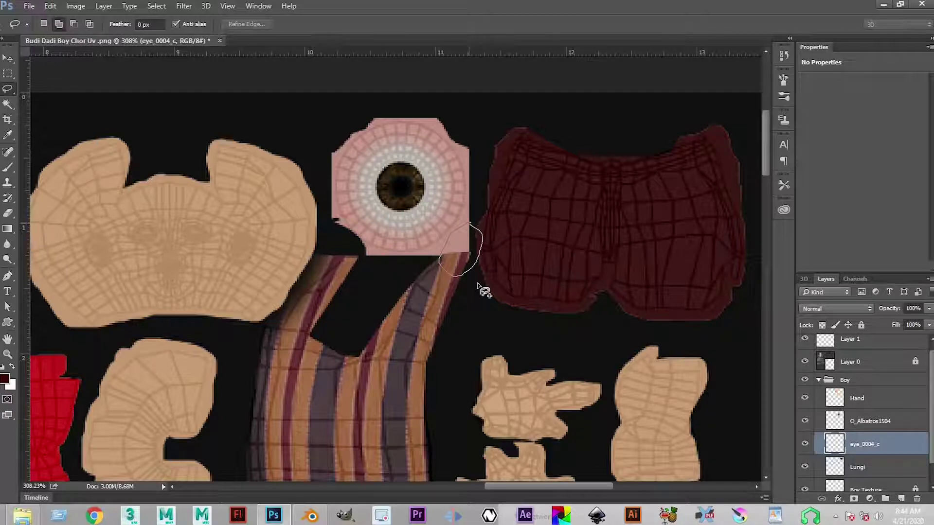
key("Delete")
key("ctrl+d")
Step: Erase the leftover pink at the eye image's lower-right edge beside the lungi strap, using a 25 px eraser
scroll(452, 265, "up", 2)
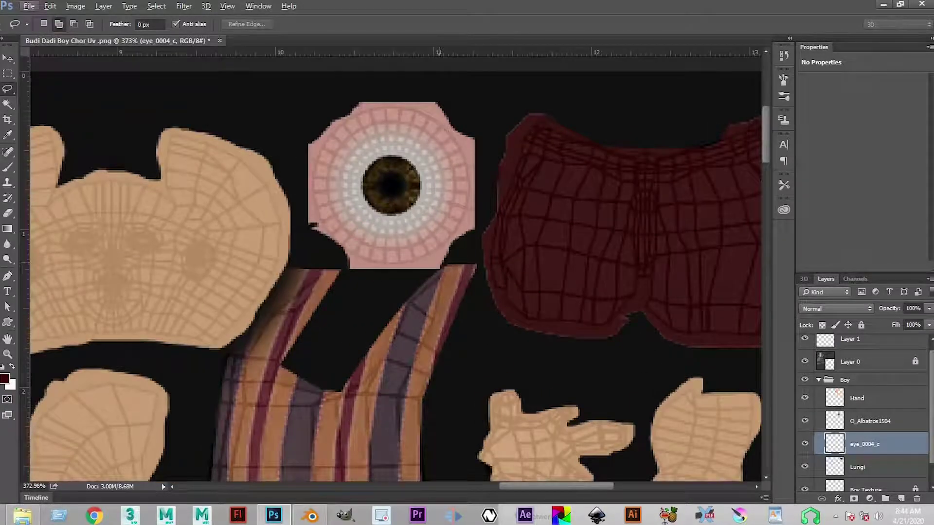
key("e")
key("alt+e")
key("Escape")
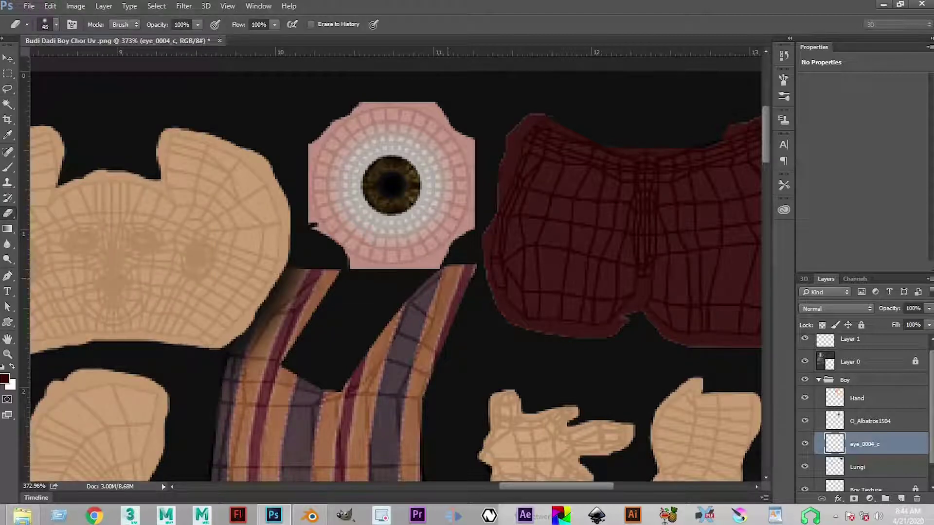
left_click(452, 276)
key("[")
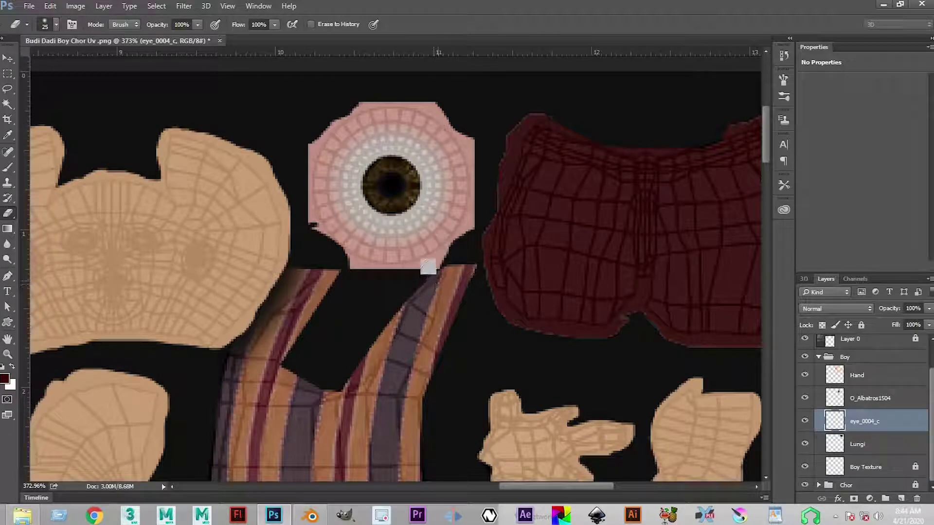
key("ctrl+alt+z")
key("ctrl+alt+z")
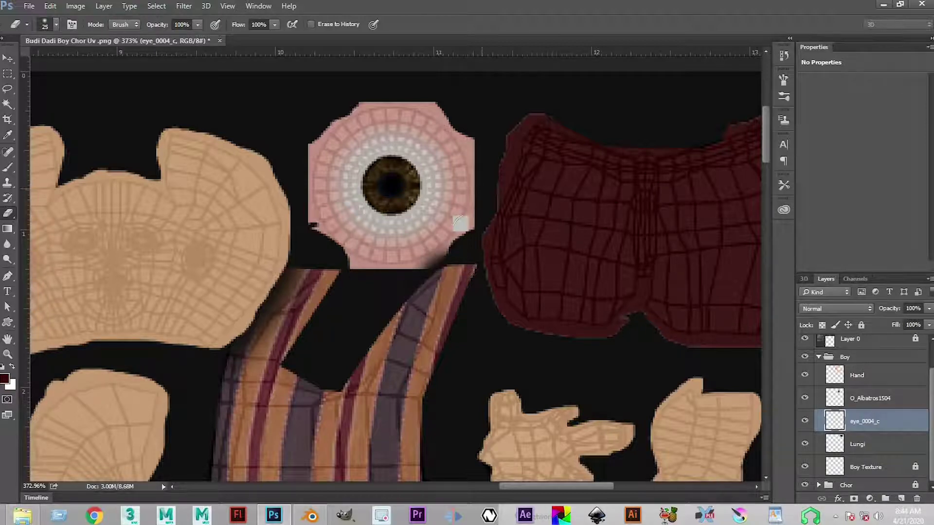
Step: Select the Hand layer for painting and reduce the brush size to 15 px
scroll(478, 261, "down", 8)
scroll(355, 340, "down", 4)
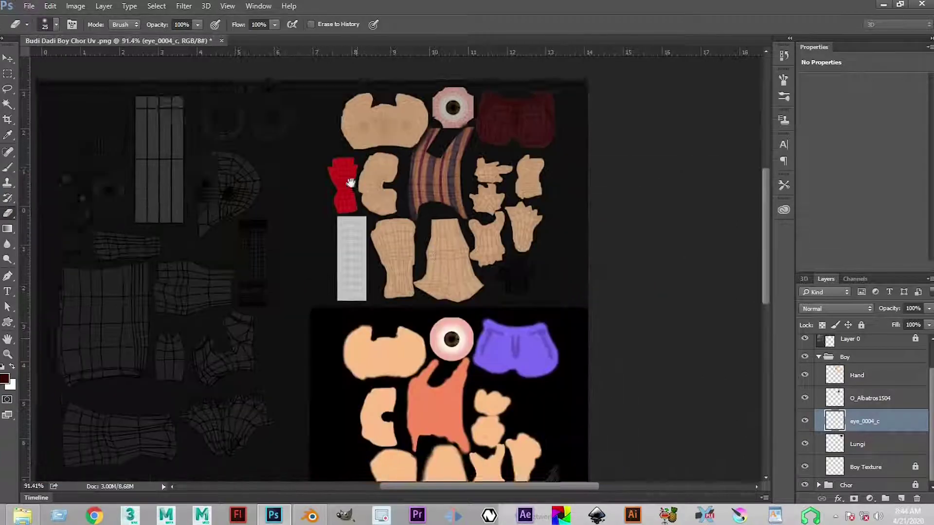
scroll(521, 267, "up", 4)
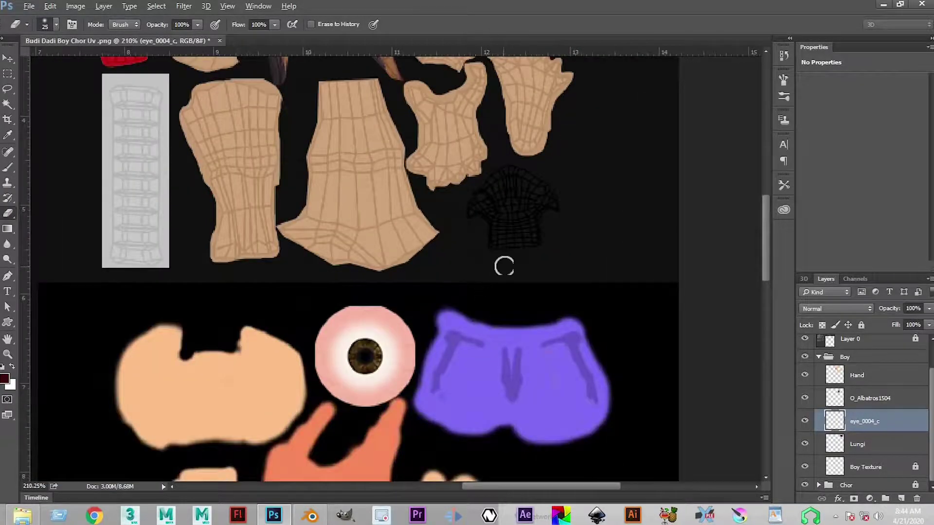
scroll(503, 266, "down", 3)
scroll(509, 261, "up", 2)
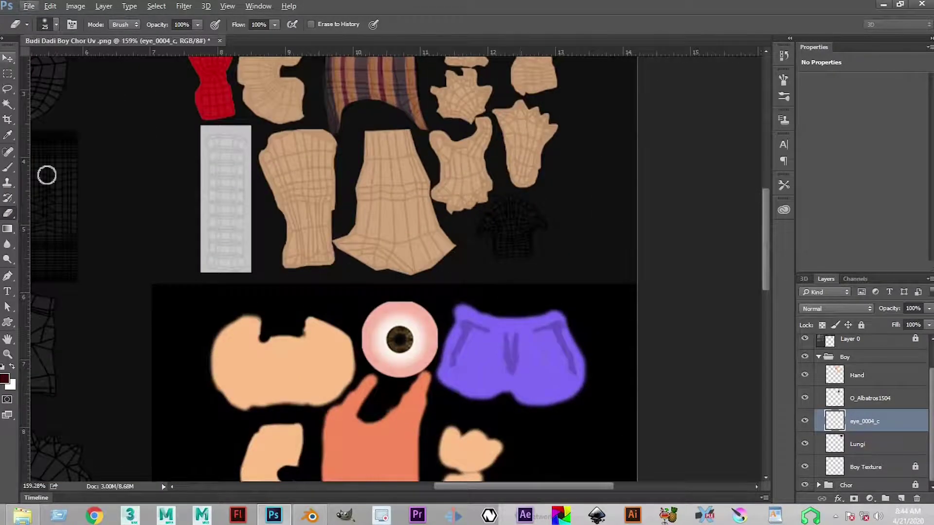
mouse_move(285, 520)
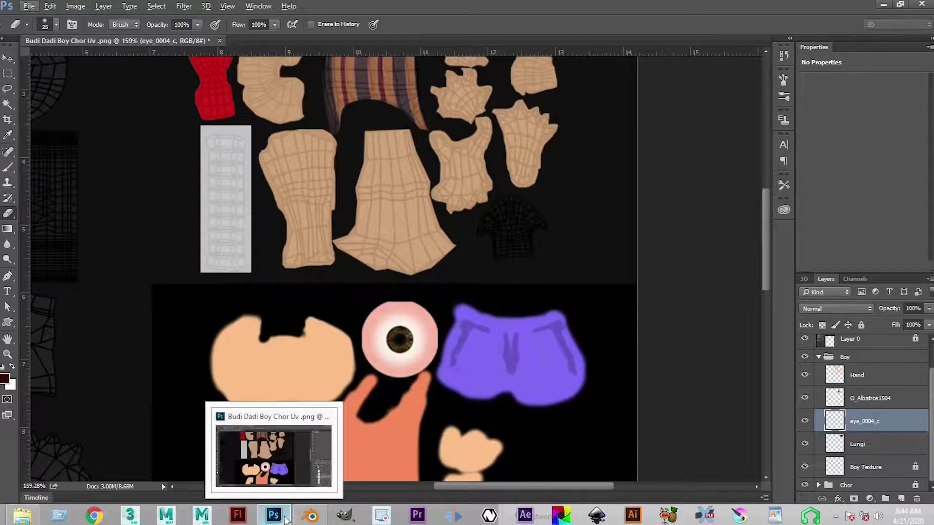
key("b")
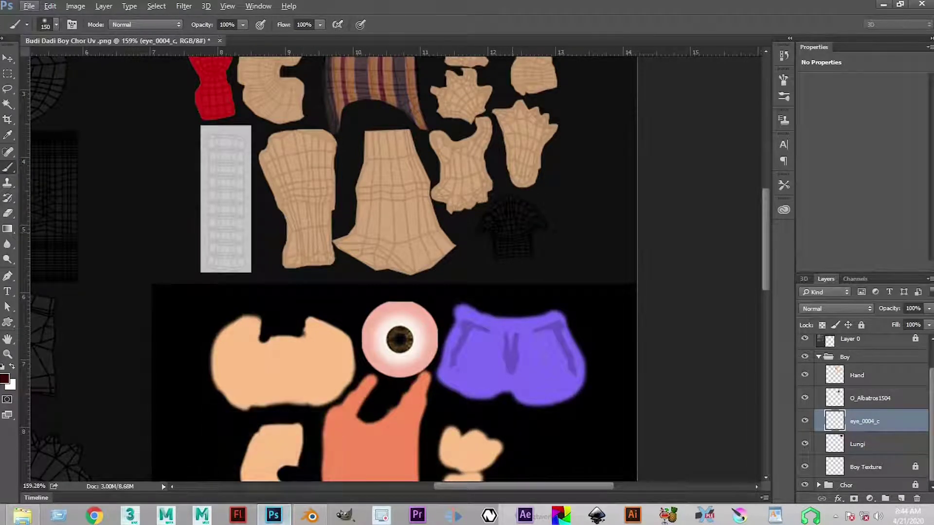
key("bracketleft")
key("bracketleft")
left_click(869, 377)
key("bracketleft")
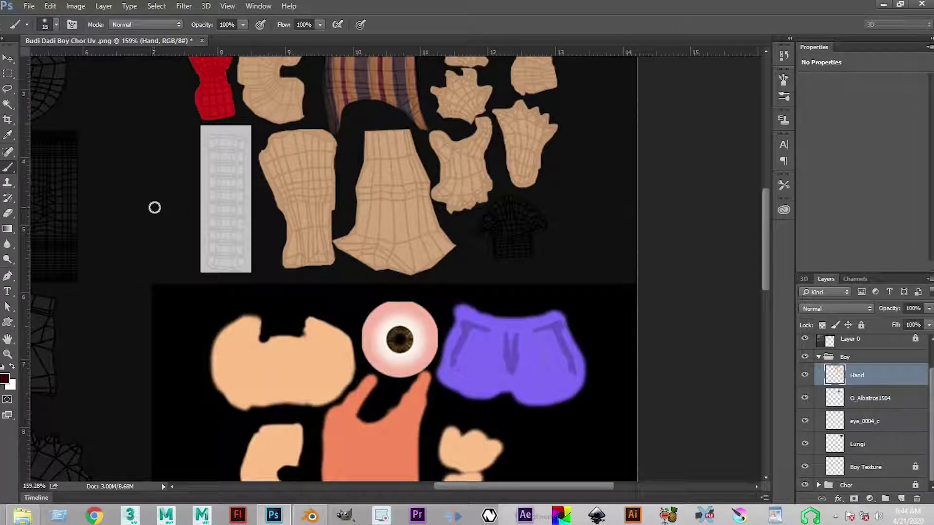
Step: Change the brush tip to the 27 px spatter preset
key("F5")
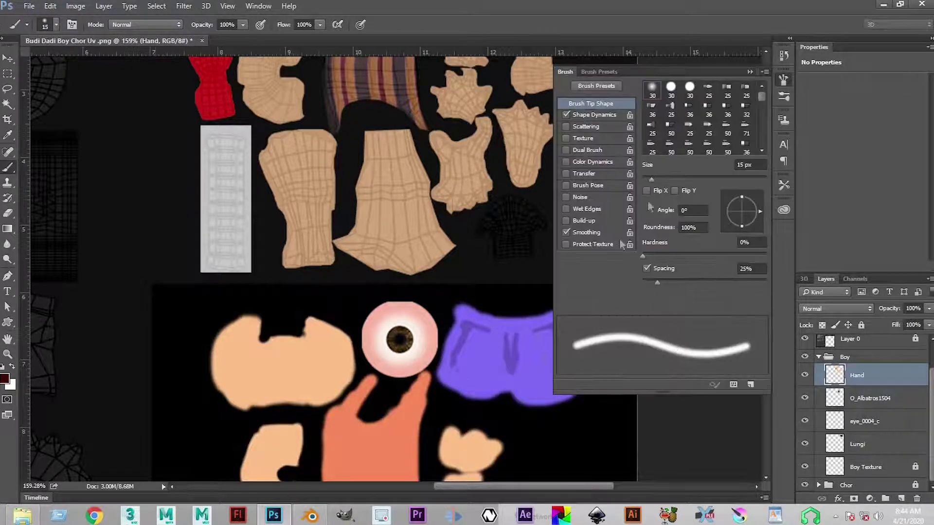
scroll(709, 122, "down", 5)
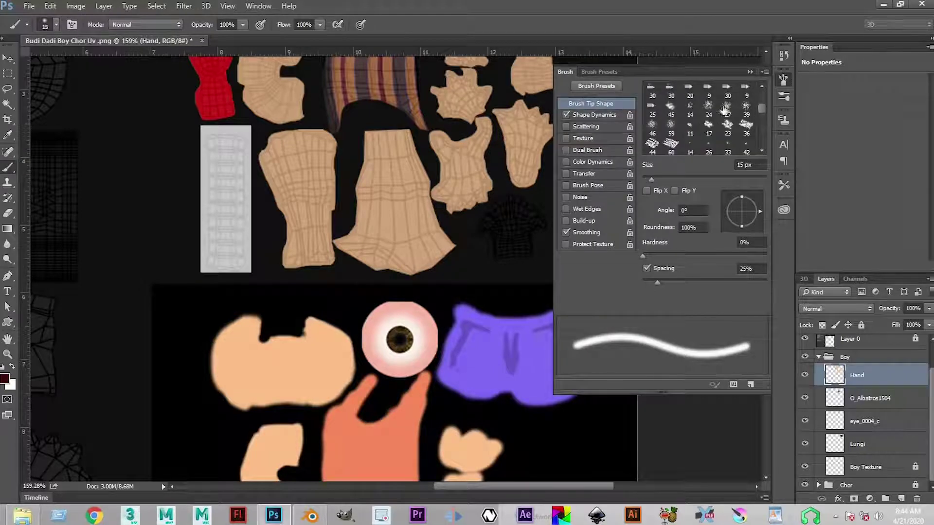
scroll(712, 135, "down", 2)
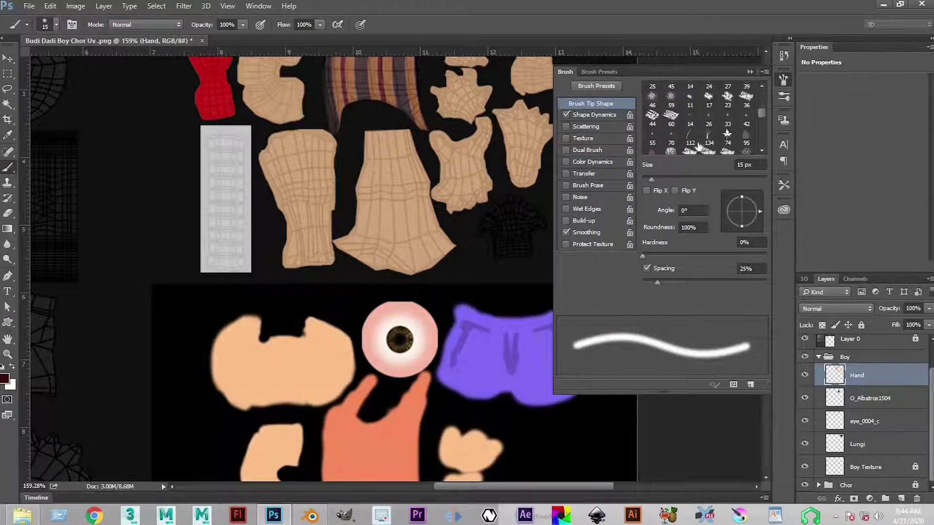
scroll(734, 112, "up", 2)
left_click(727, 108)
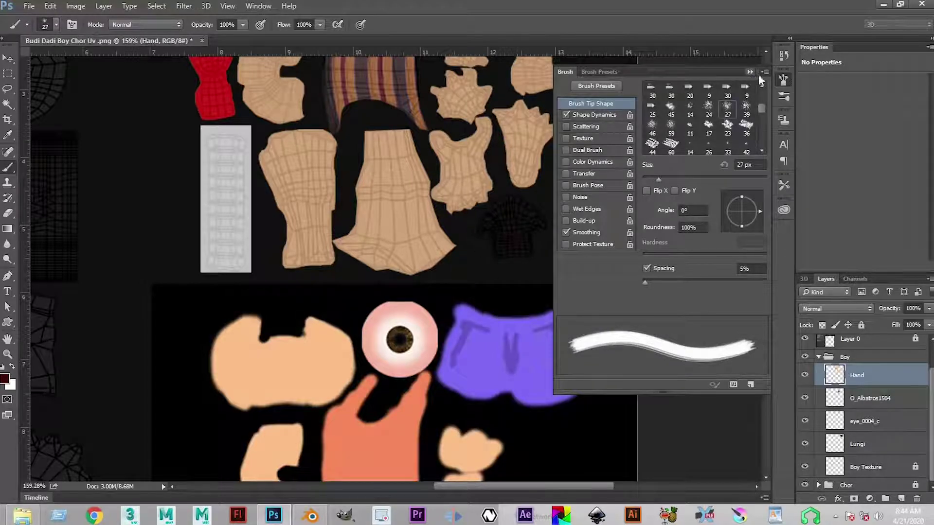
key("F5")
Step: Set the foreground colour to the dark brownish grey #2f2626
scroll(467, 259, "up", 1)
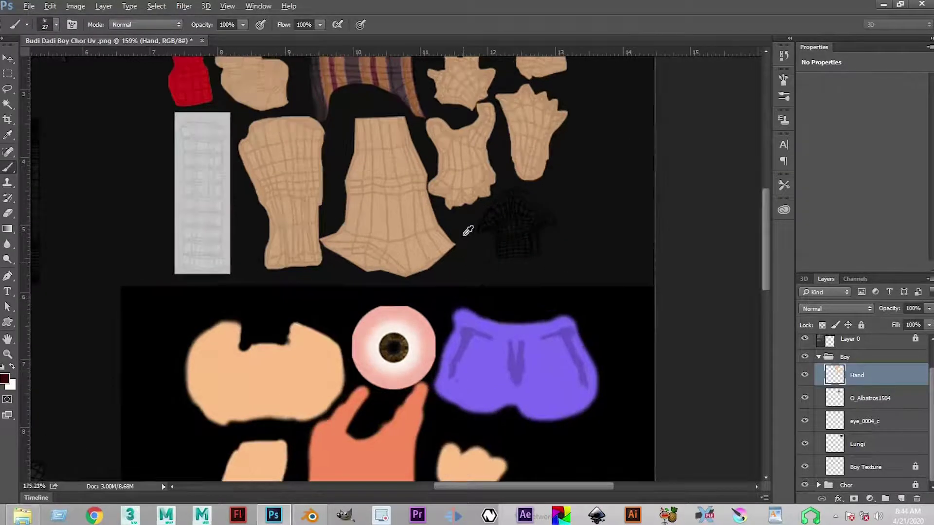
scroll(468, 231, "up", 4)
left_click(5, 378)
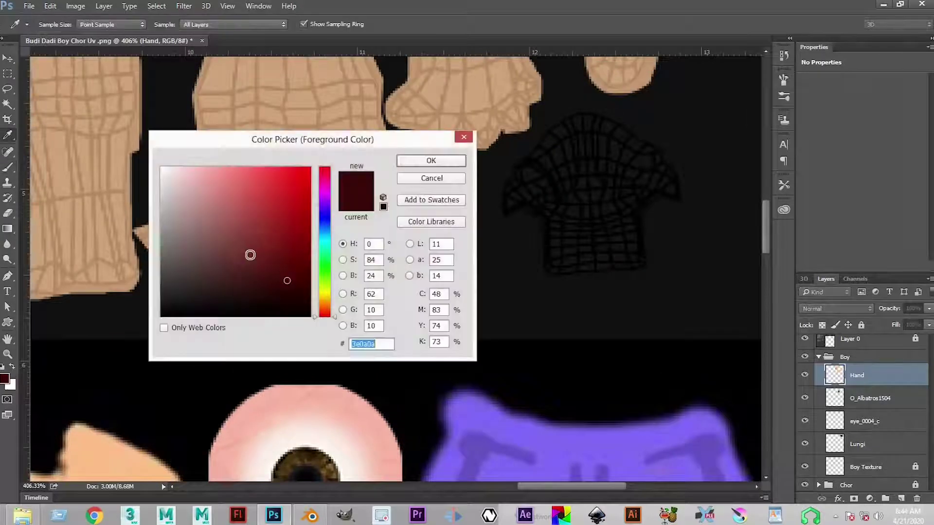
left_click_drag(193, 270, 190, 289)
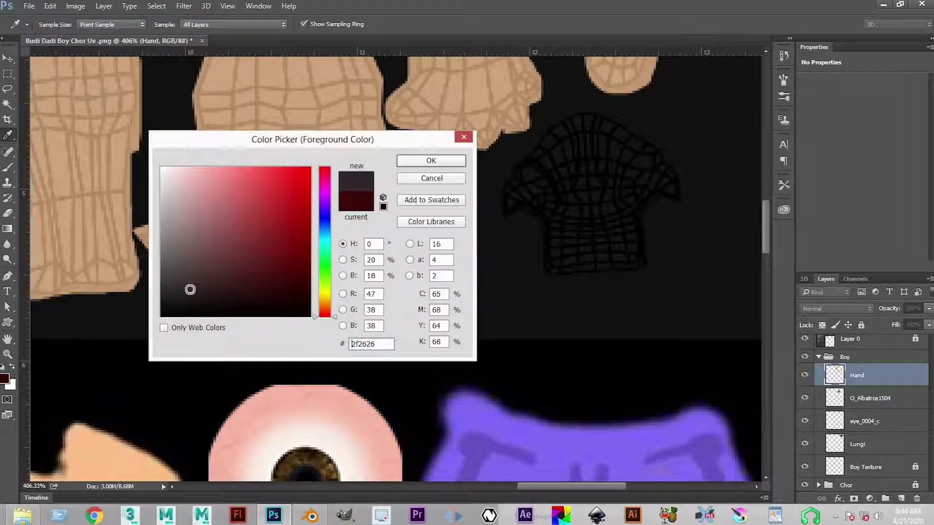
key("Return")
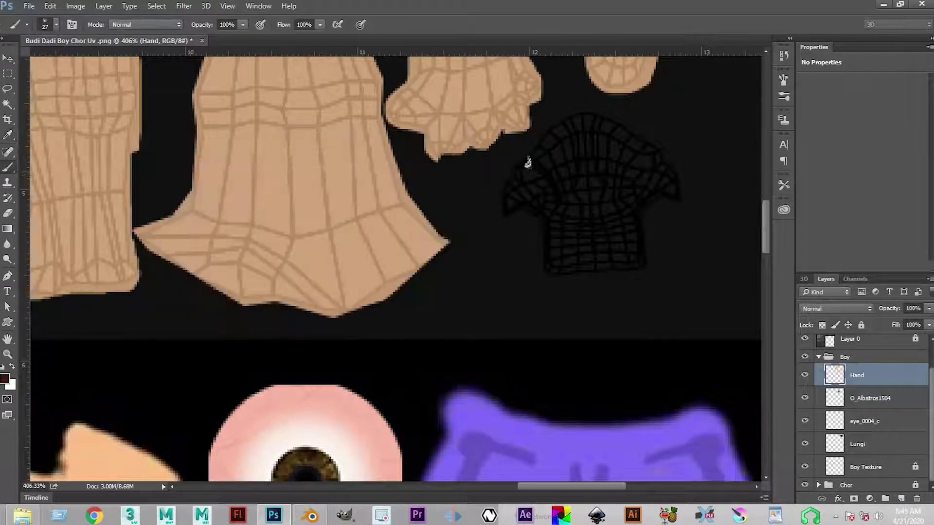
Step: Paint 10 px spatter strokes over the small unpainted black island below the boy's hands, and hide the Layer 0 wireframe
key("bracketright")
key("bracketright")
key("bracketright")
key("bracketright")
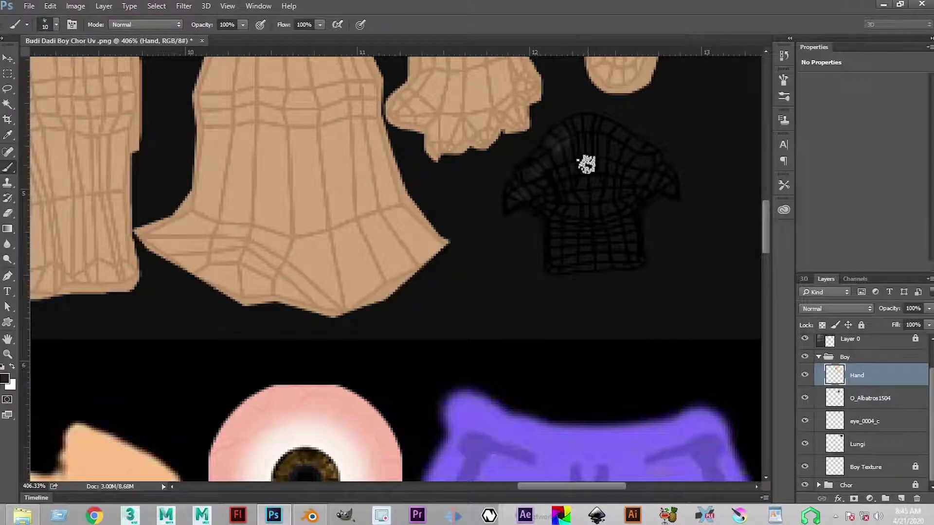
mouse_move(644, 165)
left_mouse_down()
mouse_move(659, 180)
mouse_move(615, 208)
mouse_move(627, 260)
mouse_move(579, 261)
mouse_move(559, 241)
mouse_move(573, 191)
mouse_move(582, 220)
mouse_move(576, 189)
left_mouse_up()
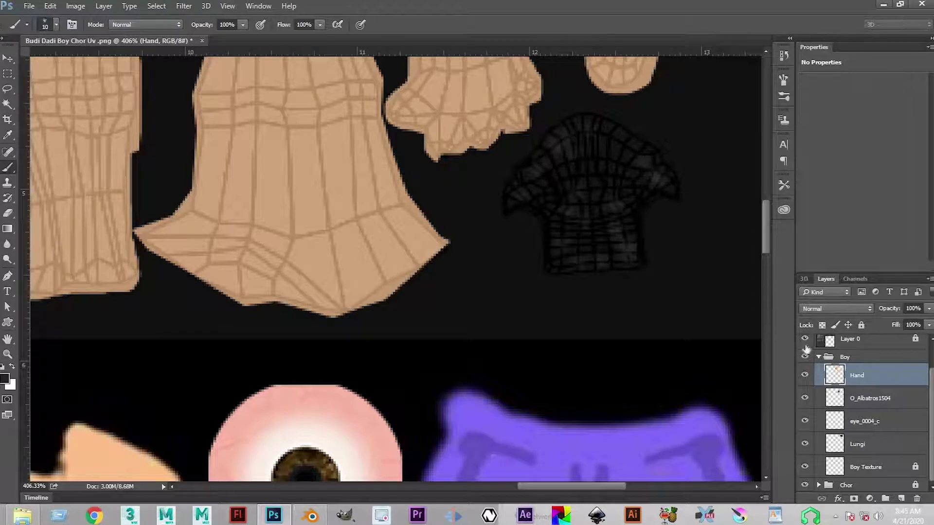
scroll(594, 321, "down", 5)
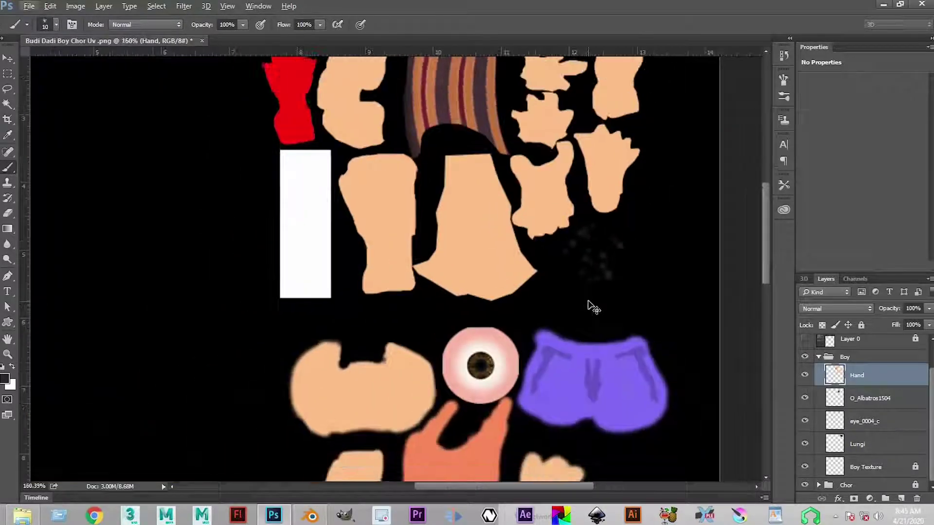
Step: Save the texture as a PNG over Budi Dadi -Boy -Chor Texture in the Texutre folder, with None / Fast compression and no interlacing
key("ctrl+shift+s")
left_click(272, 235)
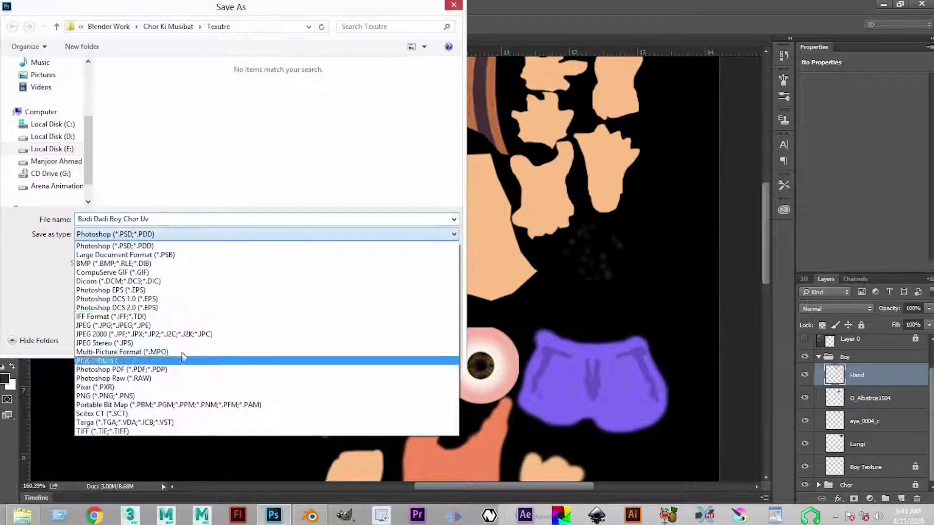
left_click(185, 369)
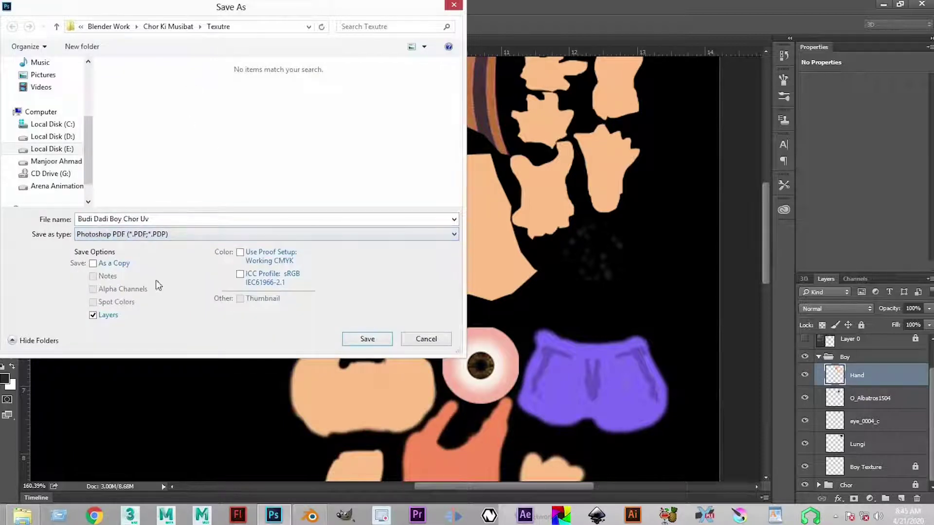
left_click(164, 238)
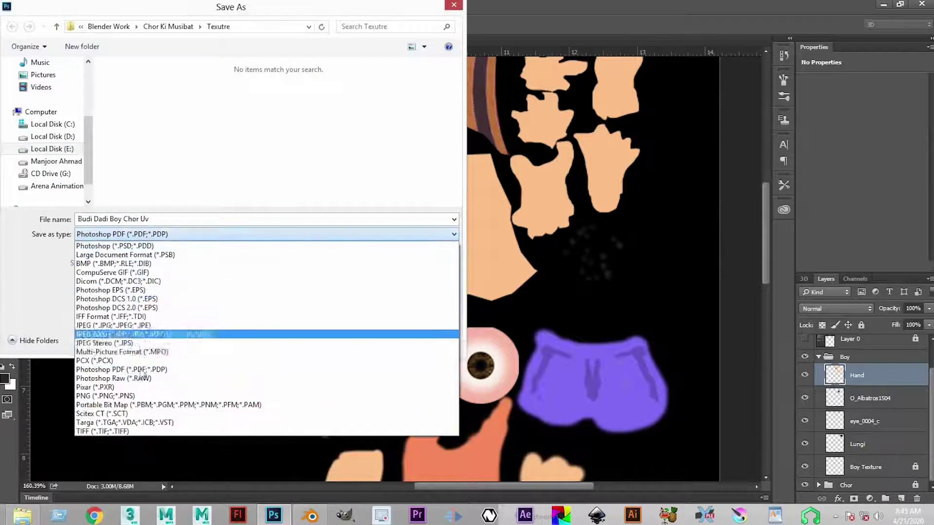
left_click(146, 392)
left_click(139, 113)
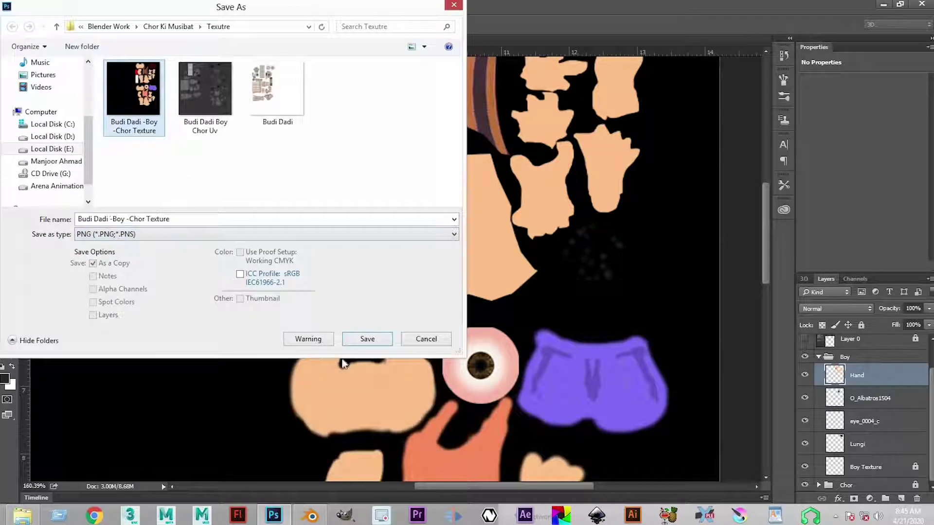
left_click(368, 339)
left_click(495, 257)
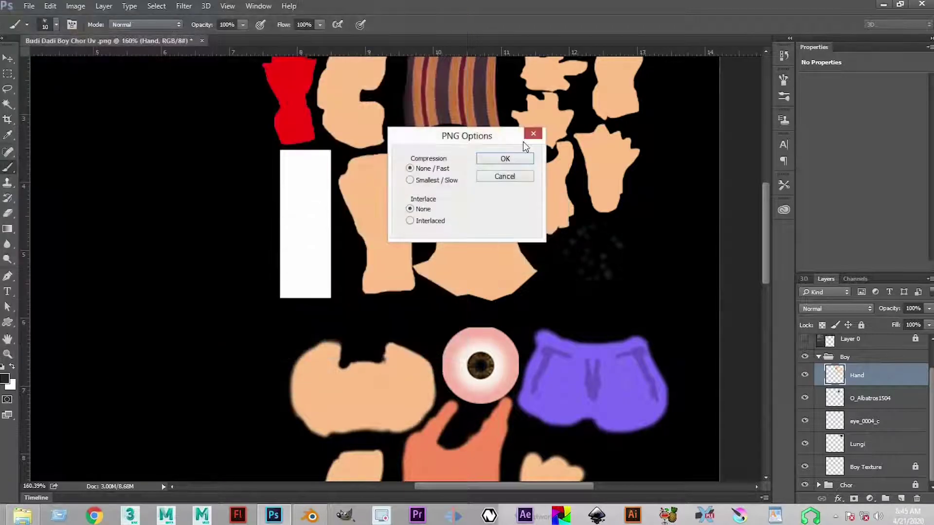
left_click(505, 159)
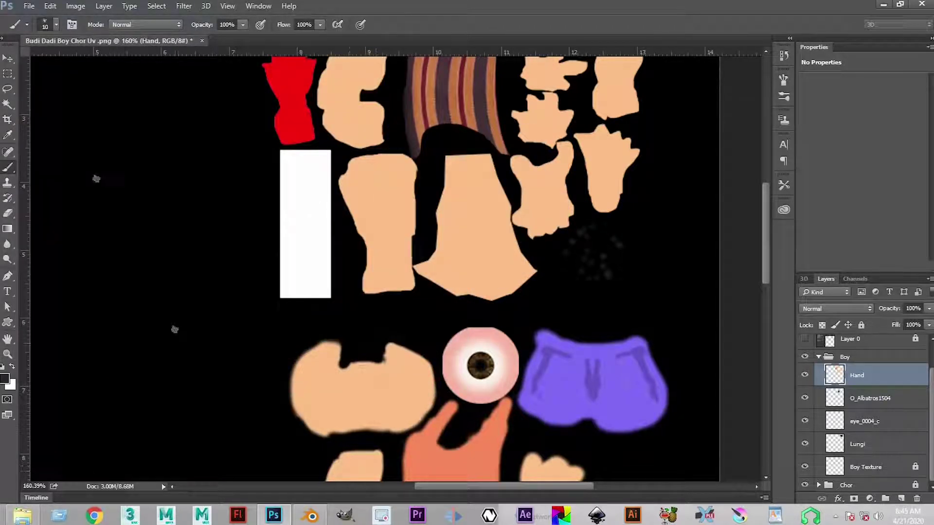
Step: Switch to Blender and reload Budi Dadi -Boy -Chor Texture.png from the Texutre folder in the Image Texture node, then deselect the boy
left_click(5, 61)
left_click(252, 271)
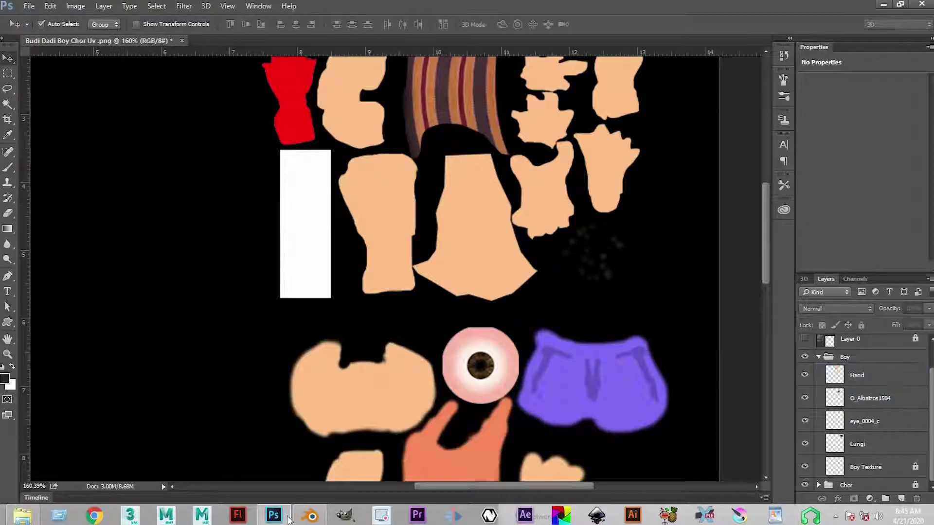
left_click(312, 517)
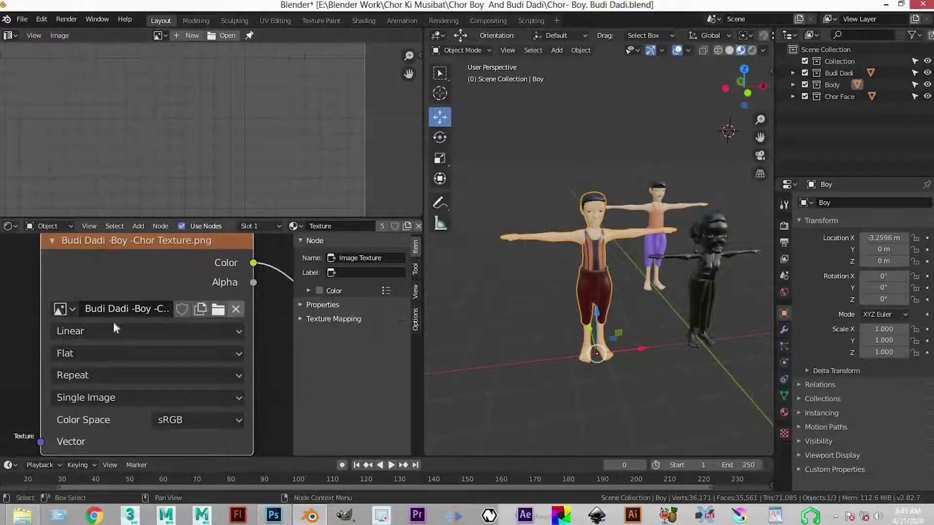
left_click(235, 309)
left_click(209, 310)
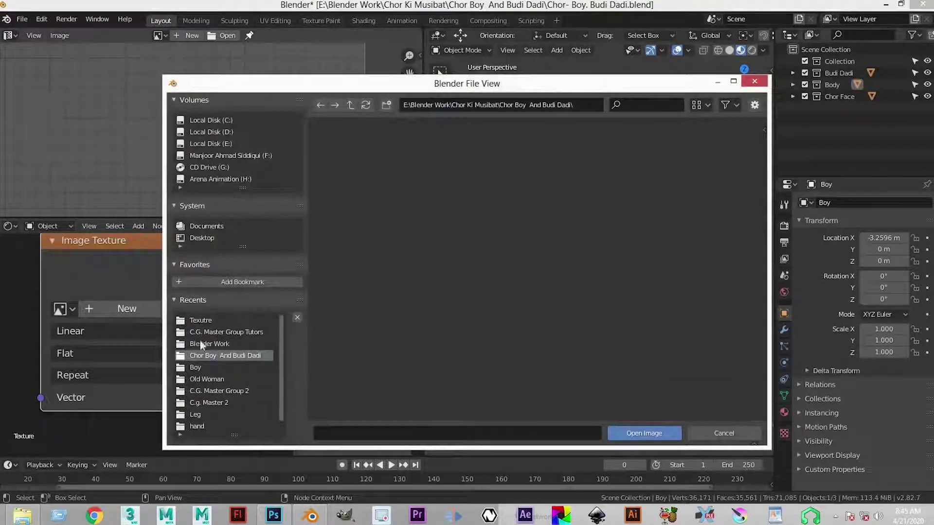
left_click(209, 320)
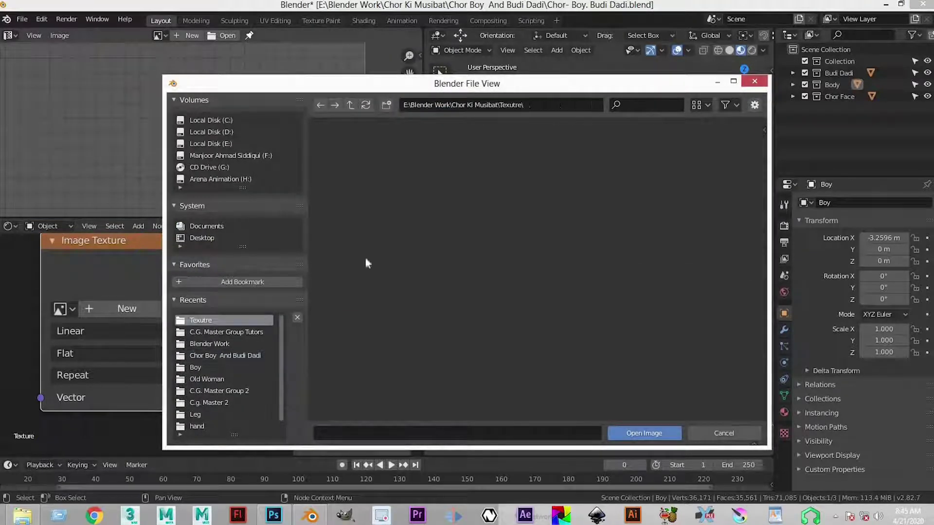
left_click(460, 177)
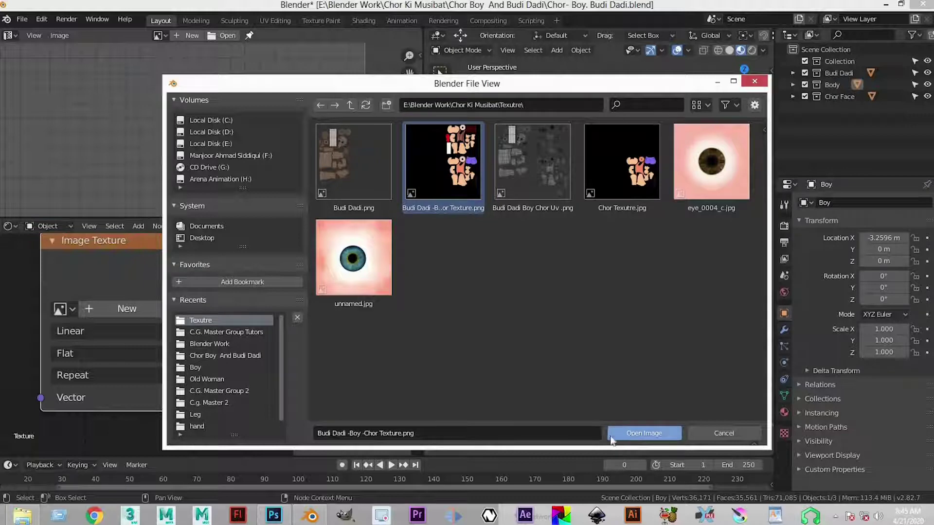
left_click(612, 435)
left_click(521, 349)
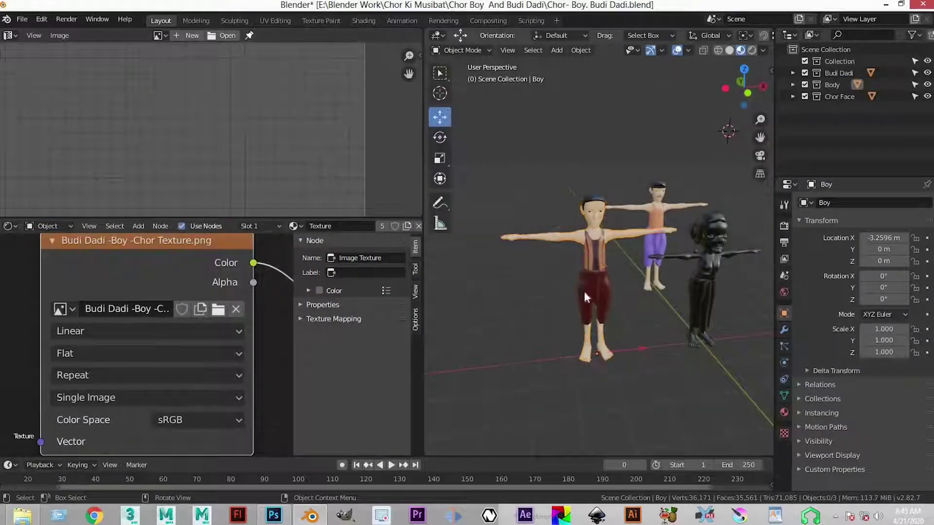
Step: Check the reloaded texture on the boy's face, eyes, hair and clothes up close, and save the blend file
scroll(582, 289, "up", 4)
scroll(550, 189, "up", 8)
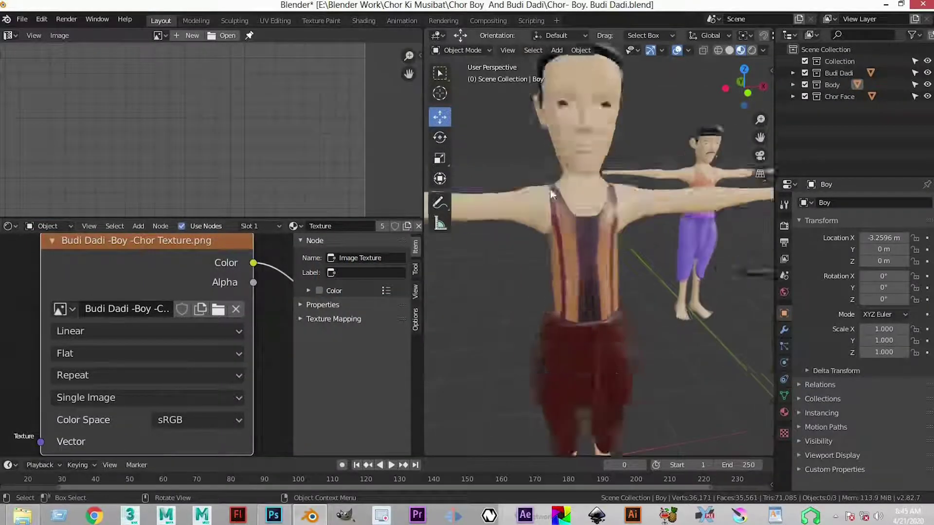
scroll(567, 221, "up", 3)
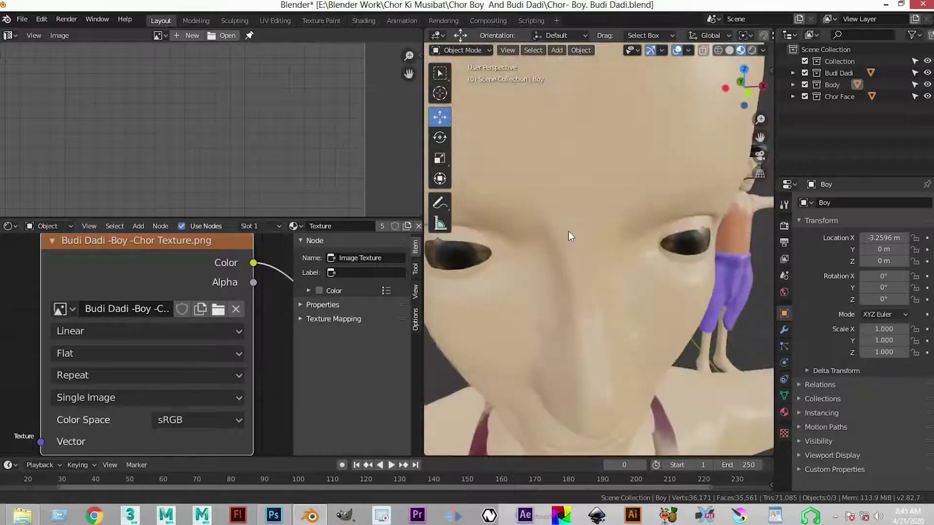
scroll(607, 264, "down", 5)
scroll(644, 240, "up", 5)
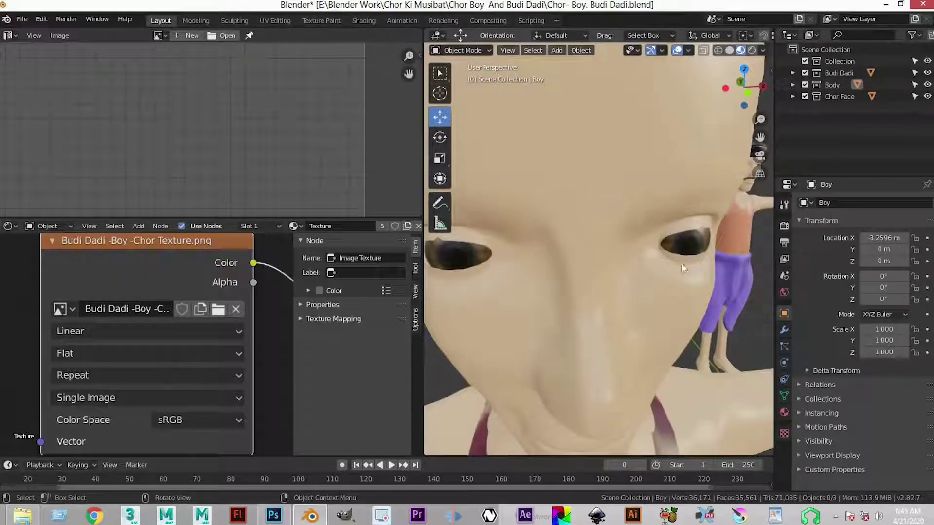
scroll(595, 265, "down", 5)
left_click_drag(606, 272, 514, 248)
scroll(513, 249, "up", 6)
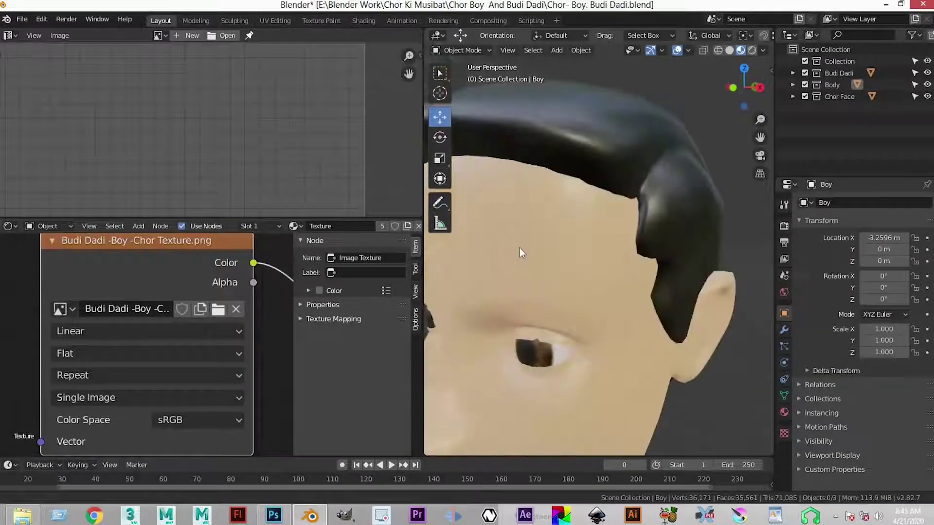
scroll(553, 373, "down", 6)
scroll(525, 321, "down", 9)
left_click_drag(525, 322, 610, 332)
scroll(610, 332, "up", 3)
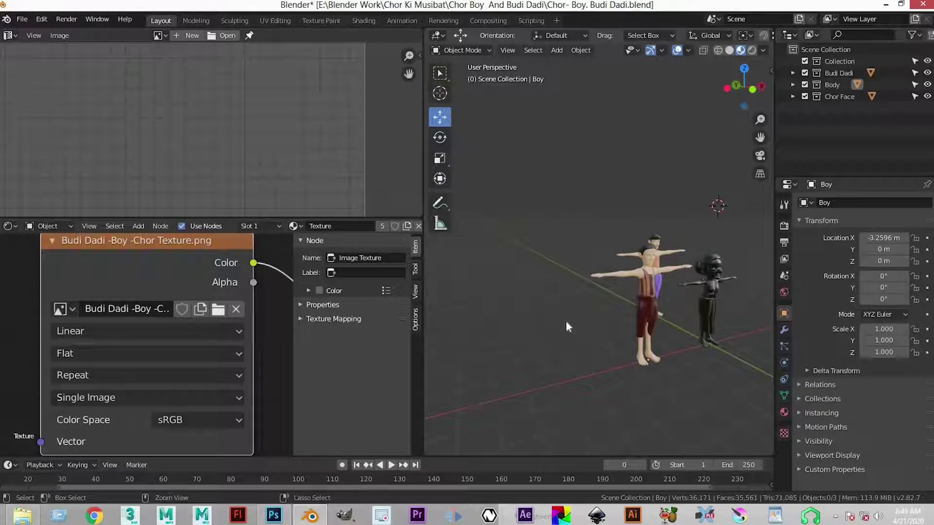
key("ctrl+s")
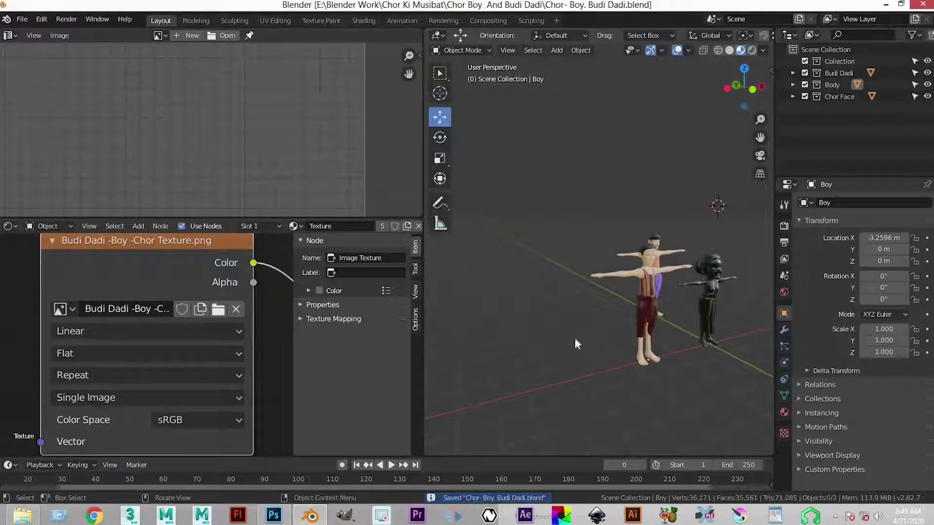
Step: Select the boy model and examine its hair texture from above
left_click_drag(546, 310, 587, 295)
scroll(630, 315, "up", 3)
scroll(627, 342, "up", 2)
scroll(582, 306, "up", 2)
scroll(588, 348, "up", 2)
left_click(567, 290)
scroll(133, 345, "down", 2)
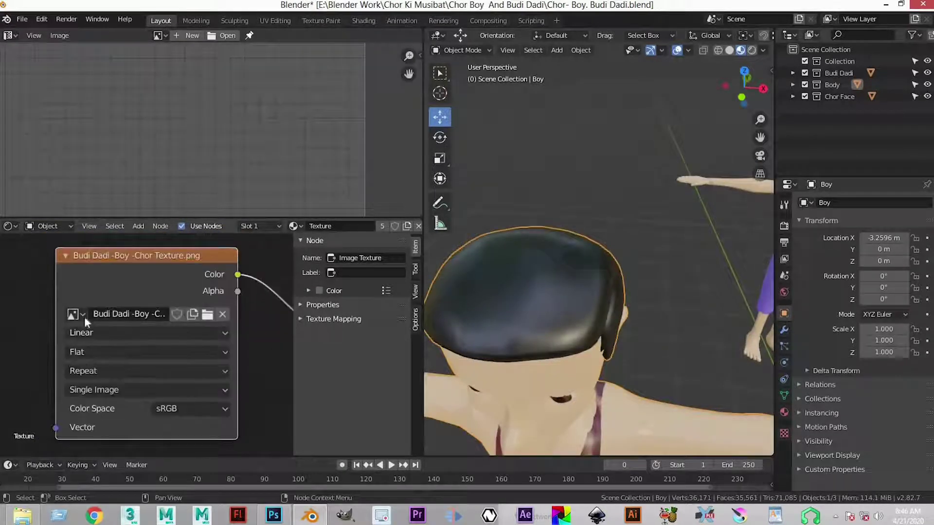
Step: Open the Budi Dadi -Boy -Chor Texture image from the Texutre folder in Windows Photo Viewer, examine its islands up close, and close it
left_click(74, 314)
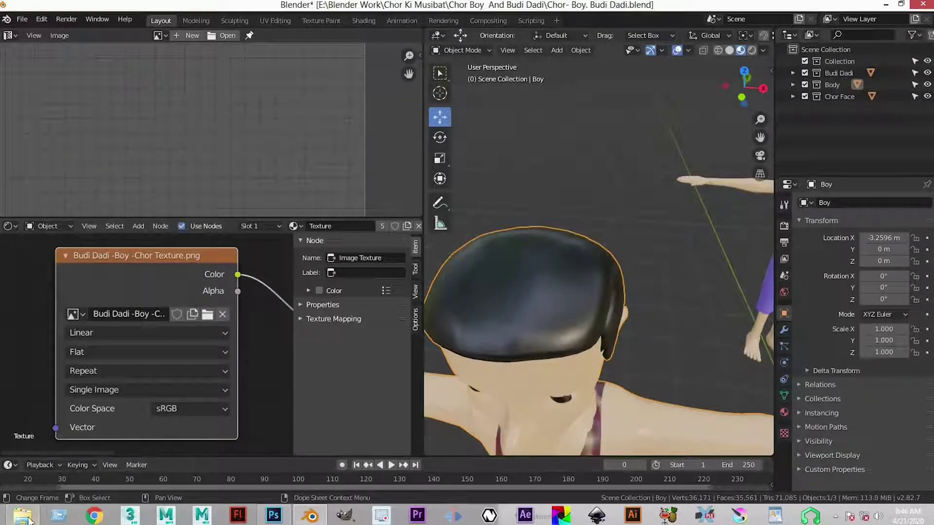
left_click(26, 516)
double_click(613, 290)
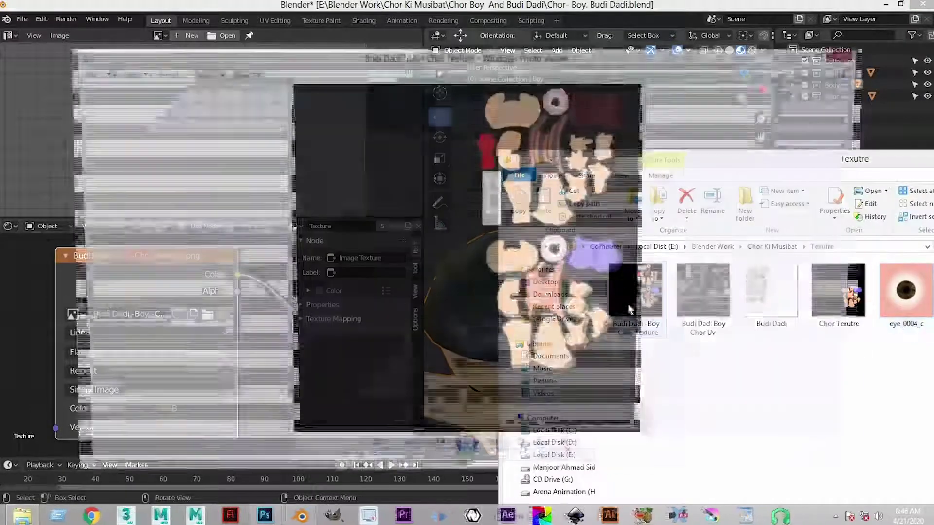
scroll(580, 300, "up", 4)
scroll(662, 200, "down", 2)
scroll(665, 199, "up", 2)
scroll(542, 257, "up", 2)
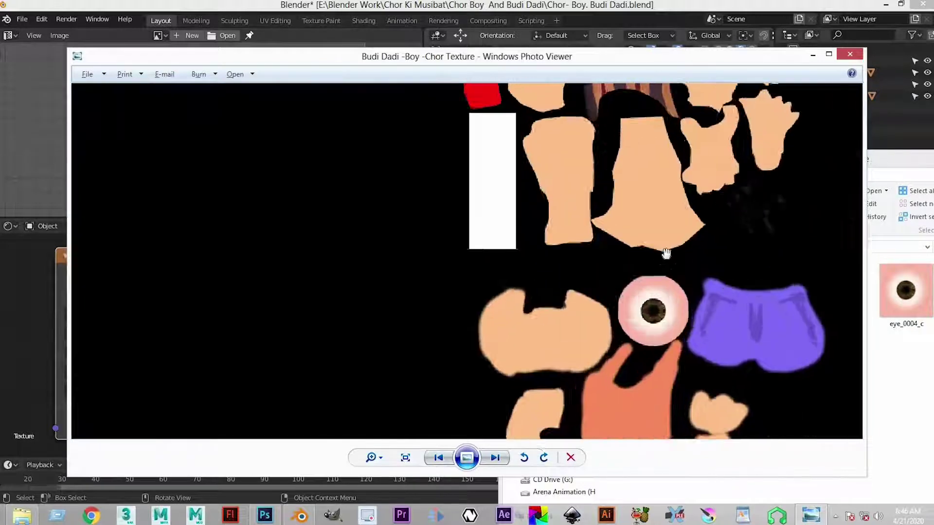
left_click(855, 58)
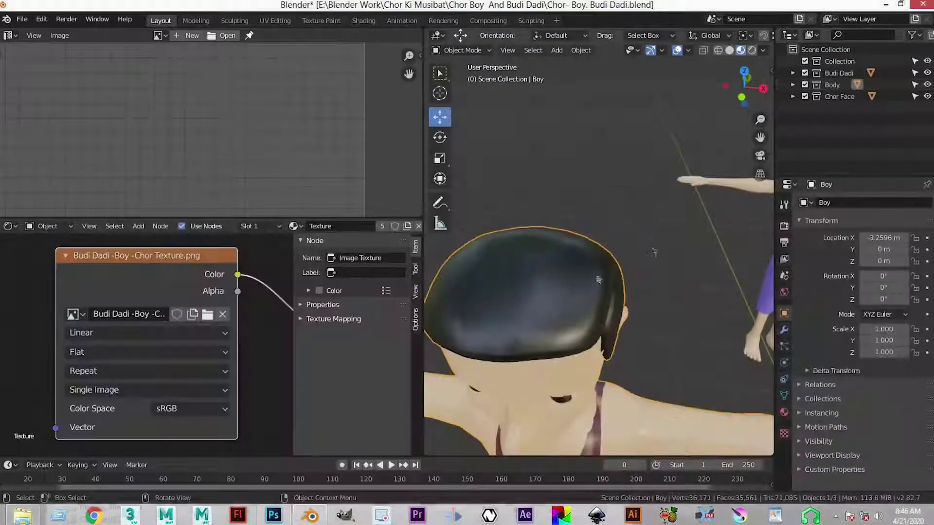
Step: Deselect the boy model and save the blend file again
scroll(550, 262, "down", 2)
left_click(597, 246)
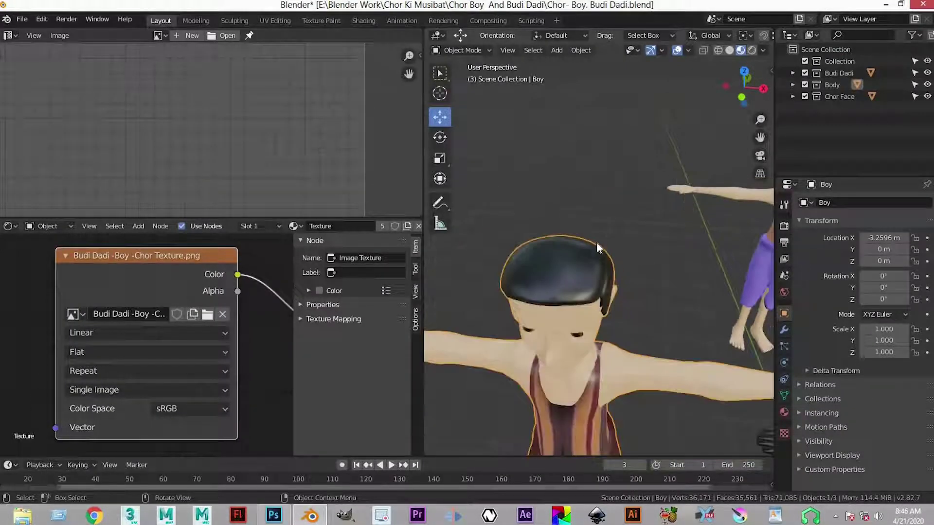
scroll(591, 253, "down", 5)
key("alt+a")
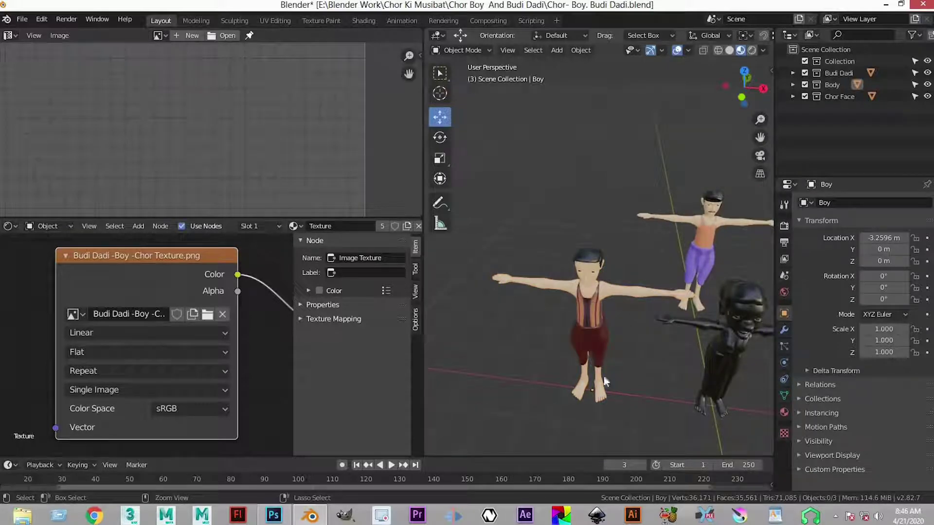
key("ctrl+s")
Step: Select the untextured Budi Dadi model, examine it from the side and beside the two textured characters, and clear the selection
scroll(586, 335, "down", 3)
left_click(662, 278)
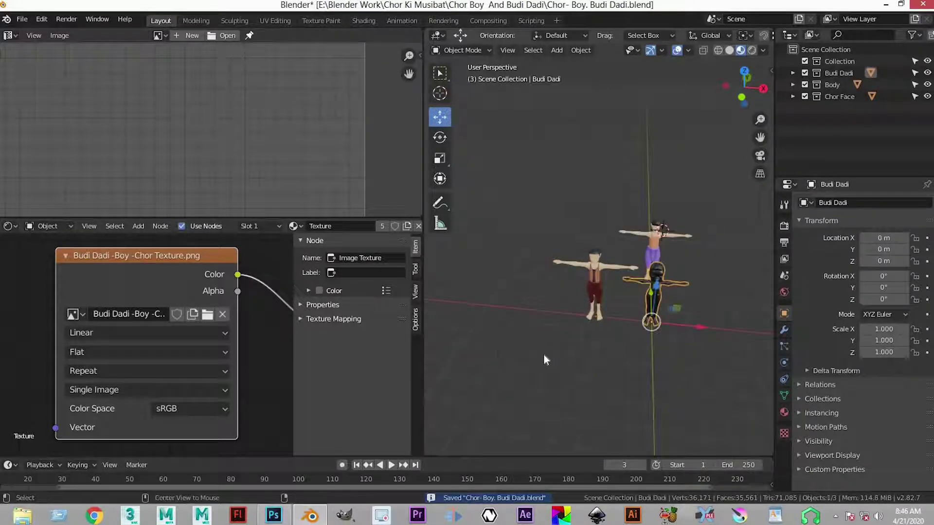
left_click_drag(634, 338, 534, 293)
scroll(537, 293, "up", 6)
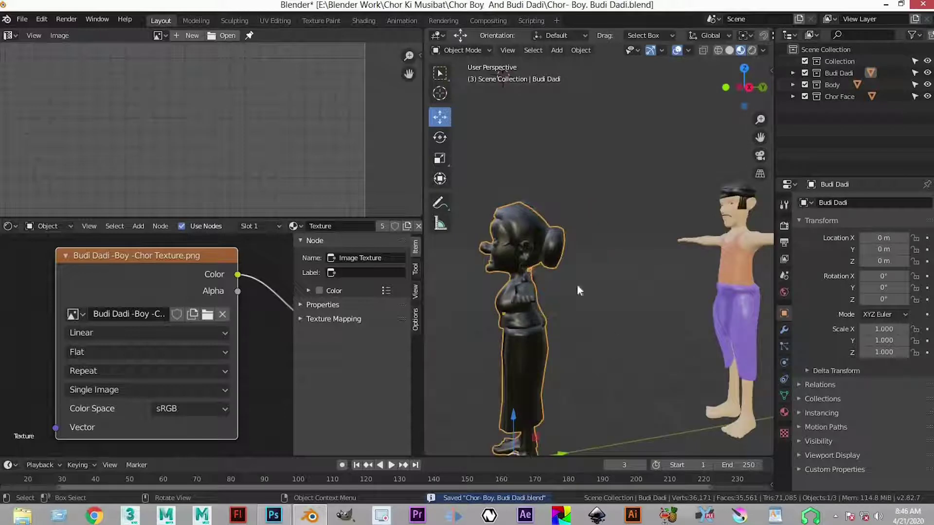
scroll(548, 361, "down", 6)
left_click_drag(549, 361, 691, 358)
left_click(565, 379)
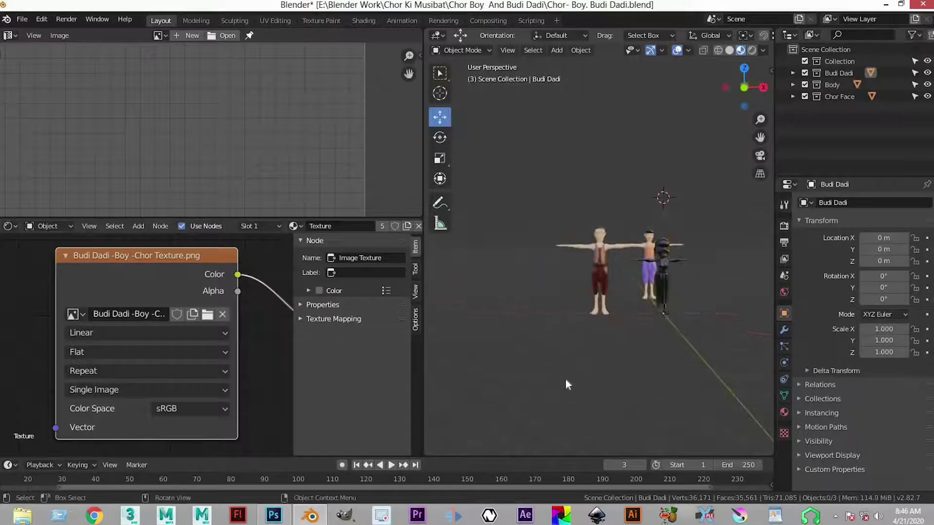
scroll(584, 389, "down", 3)
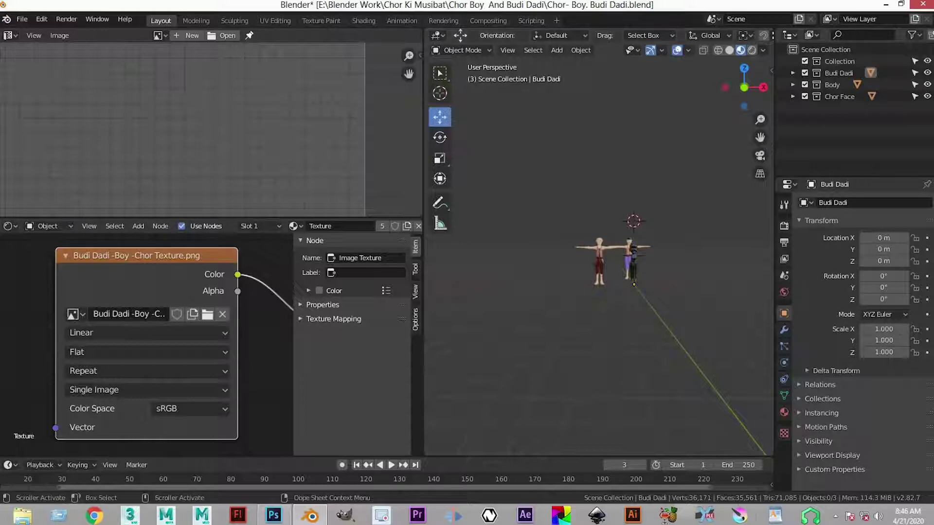
left_click(836, 517)
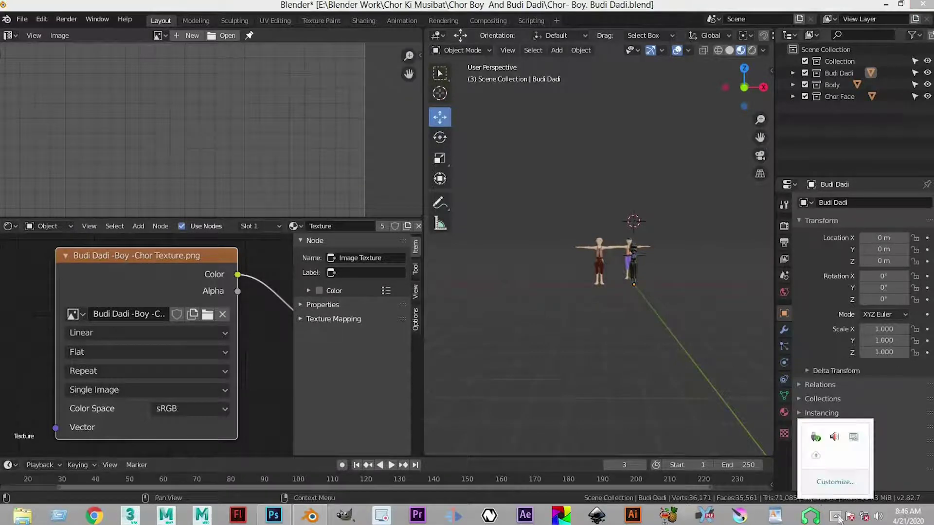